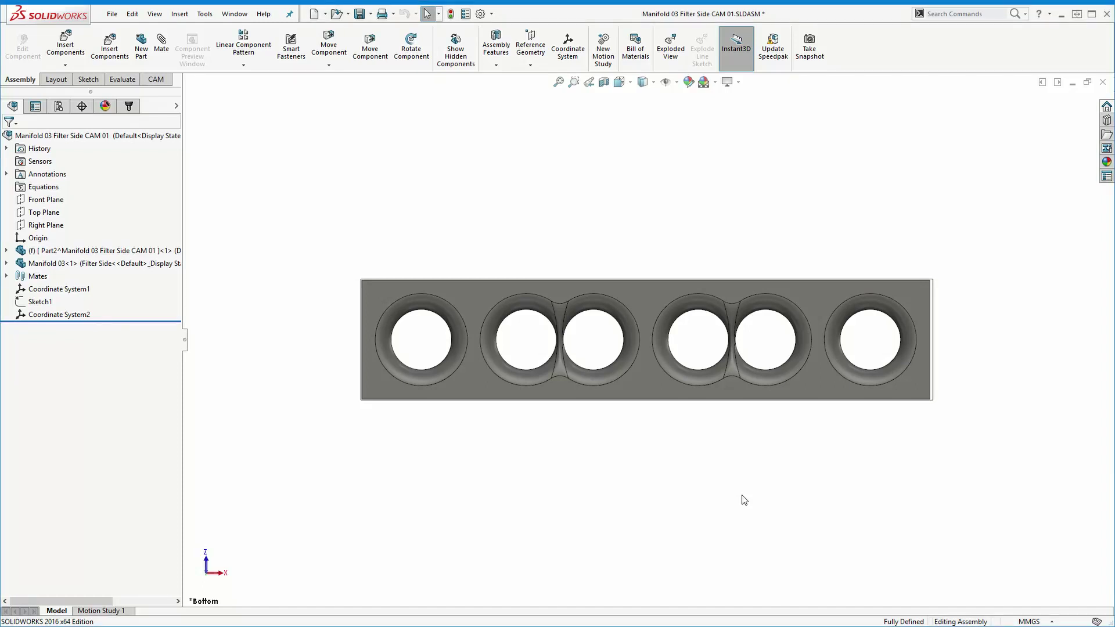
- Rotate the flange plate with arrow keys and orbit drags to view it from several sides
key("Up")
key("Up")
key("Up")
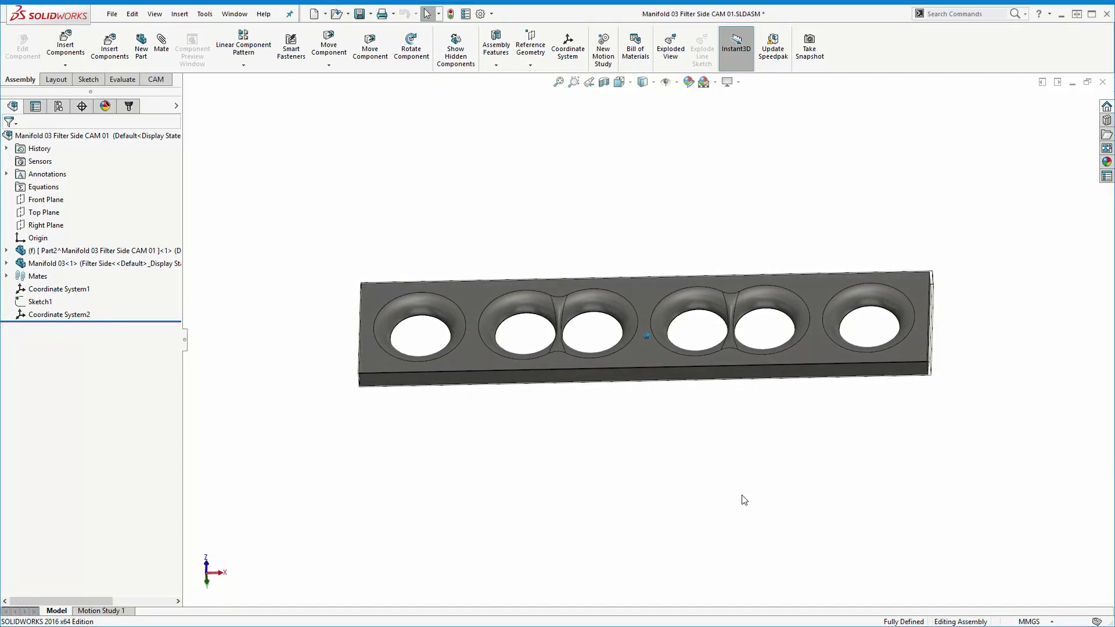
key("Up")
key("Up")
key("Up")
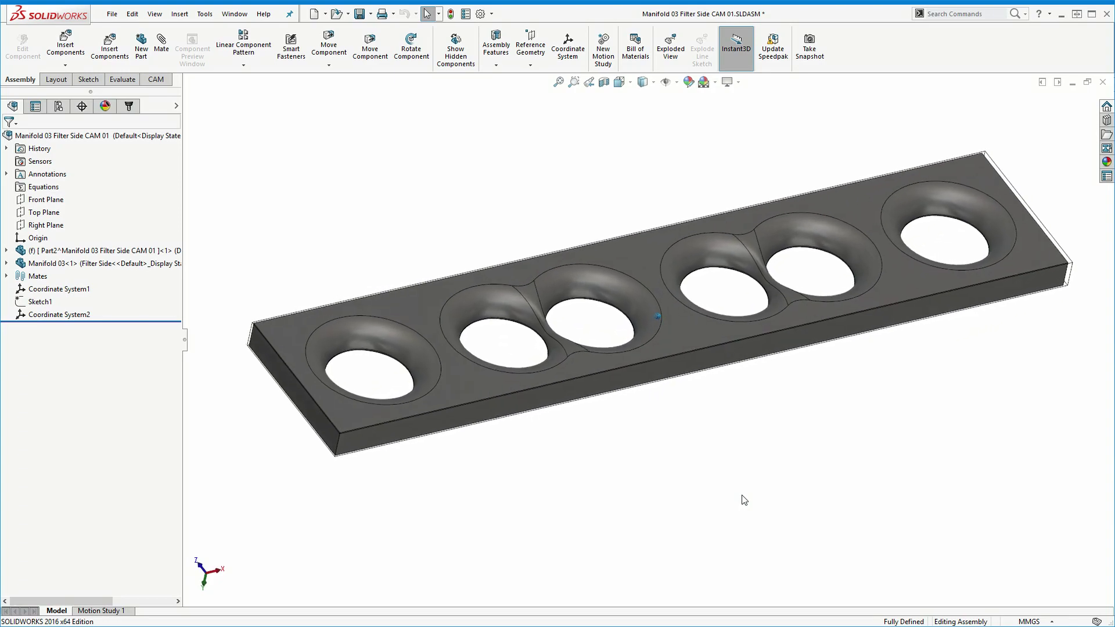
key("Up")
key("Up")
key("Up")
key("Up")
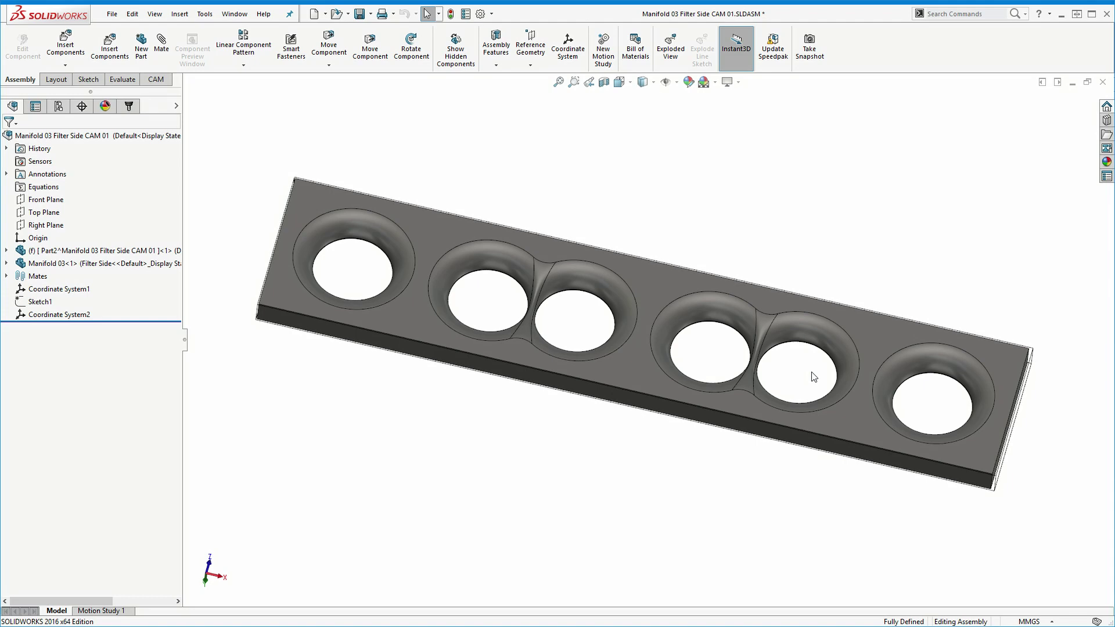
middle_click_drag(813, 376, 766, 345)
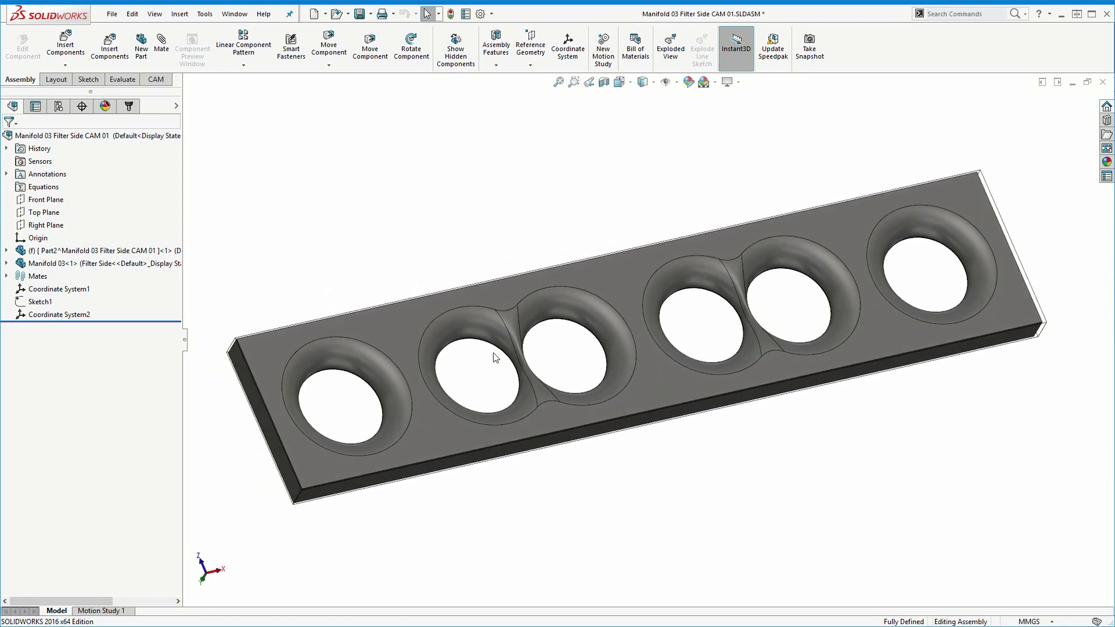
middle_click_drag(406, 422, 785, 346)
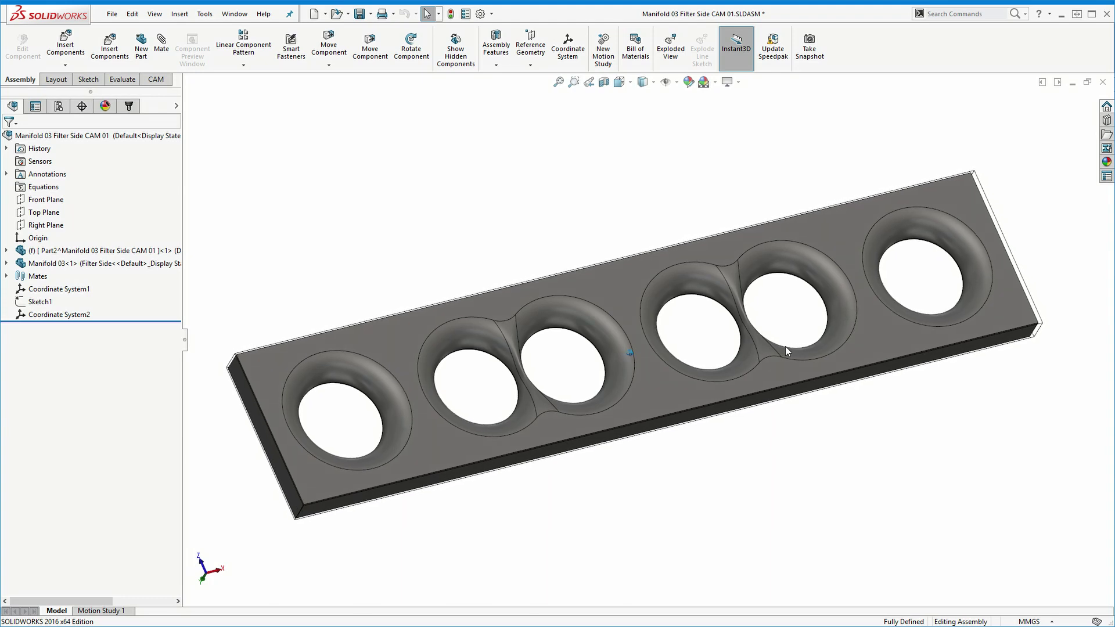
middle_click_drag(785, 346, 785, 355)
key("Left")
key("Left")
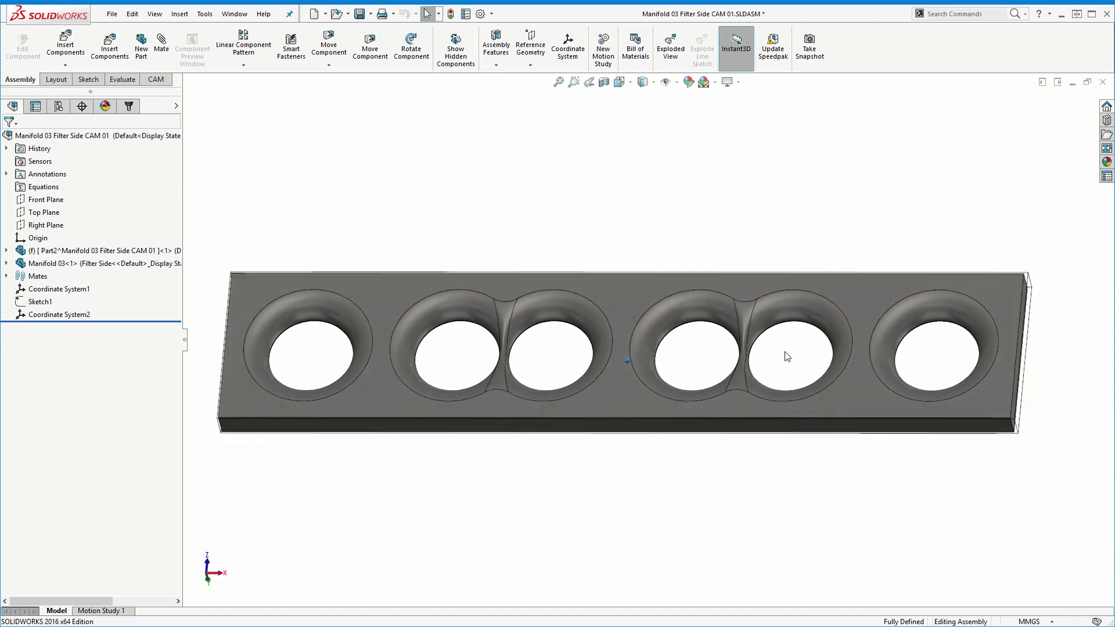
key("Left")
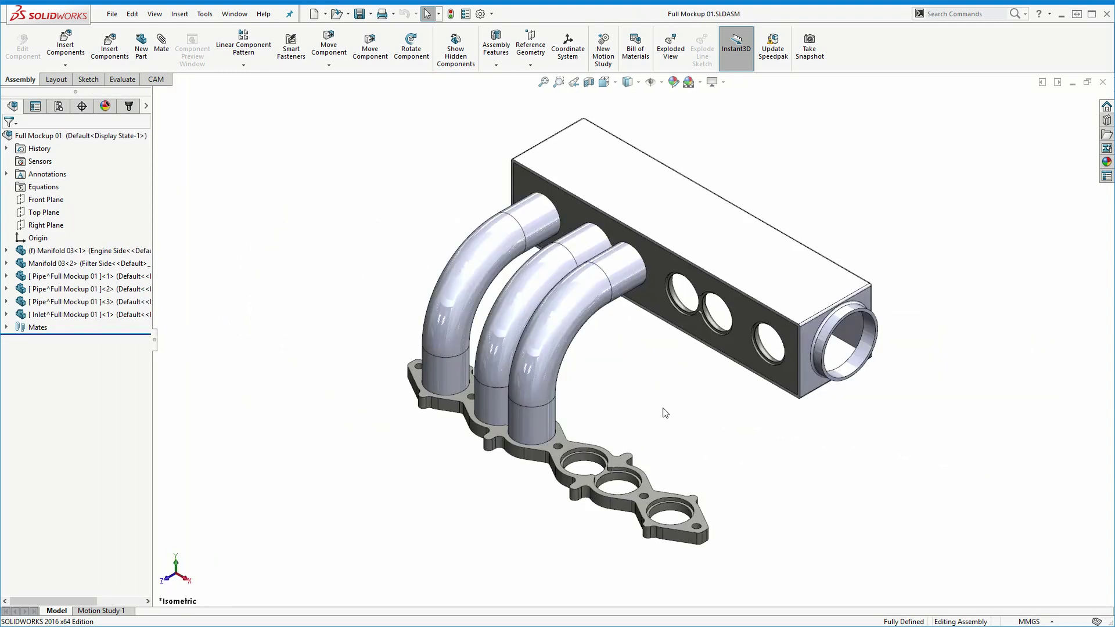
- Orbit the mockup to inspect the box and manifold, briefly selecting the flange
key("Left")
key("Left")
key("Left")
key("Left")
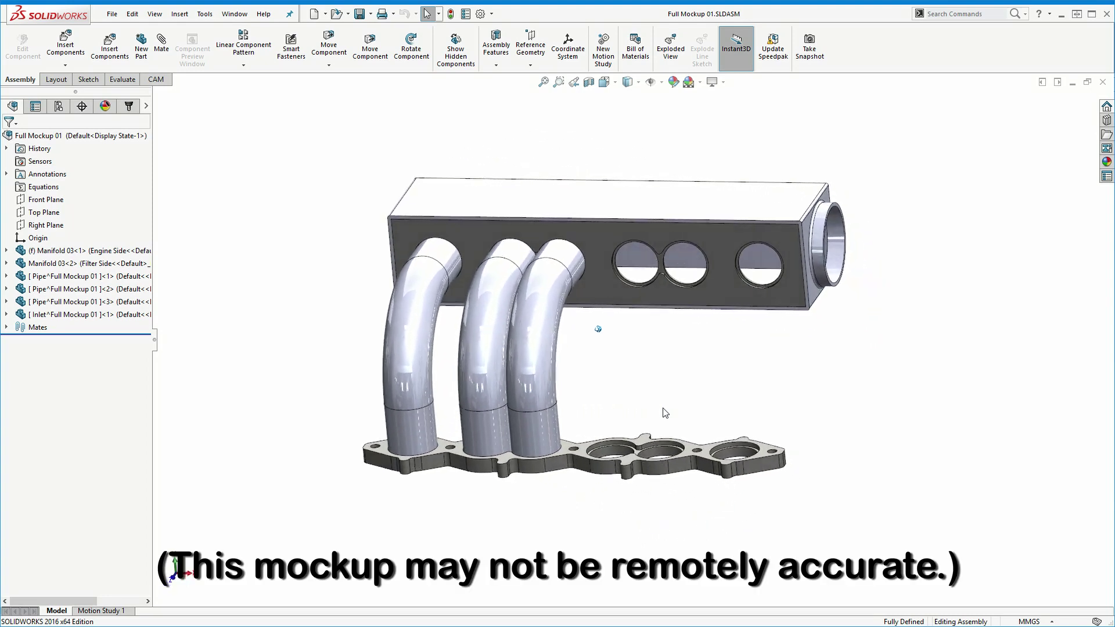
key("Left")
key("Left")
key("Left")
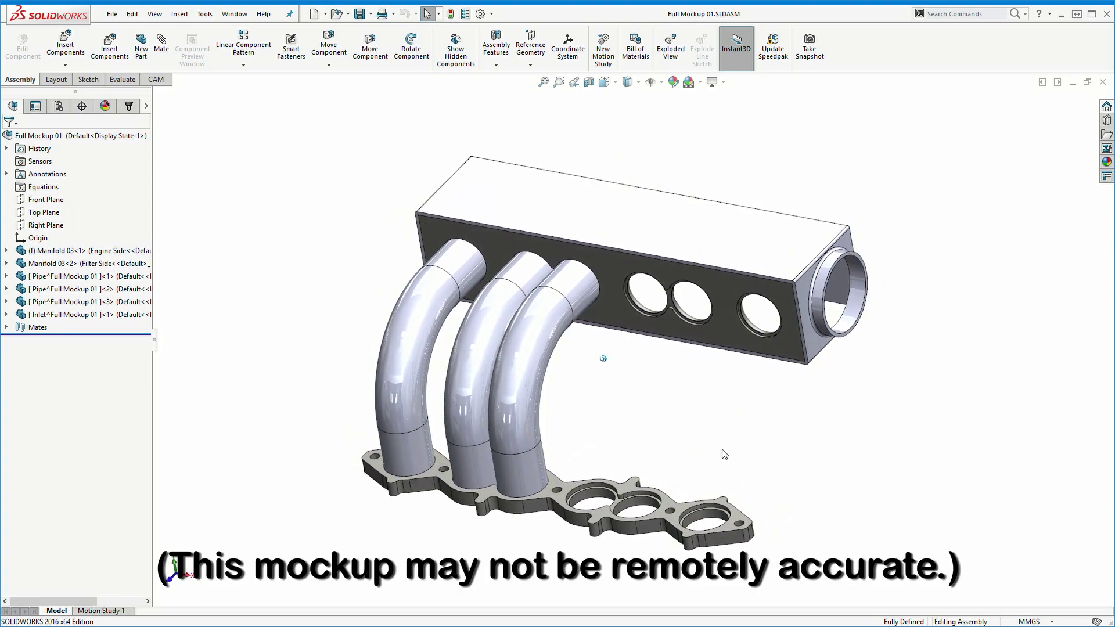
key("Down")
key("Down")
key("Down")
left_click(730, 512)
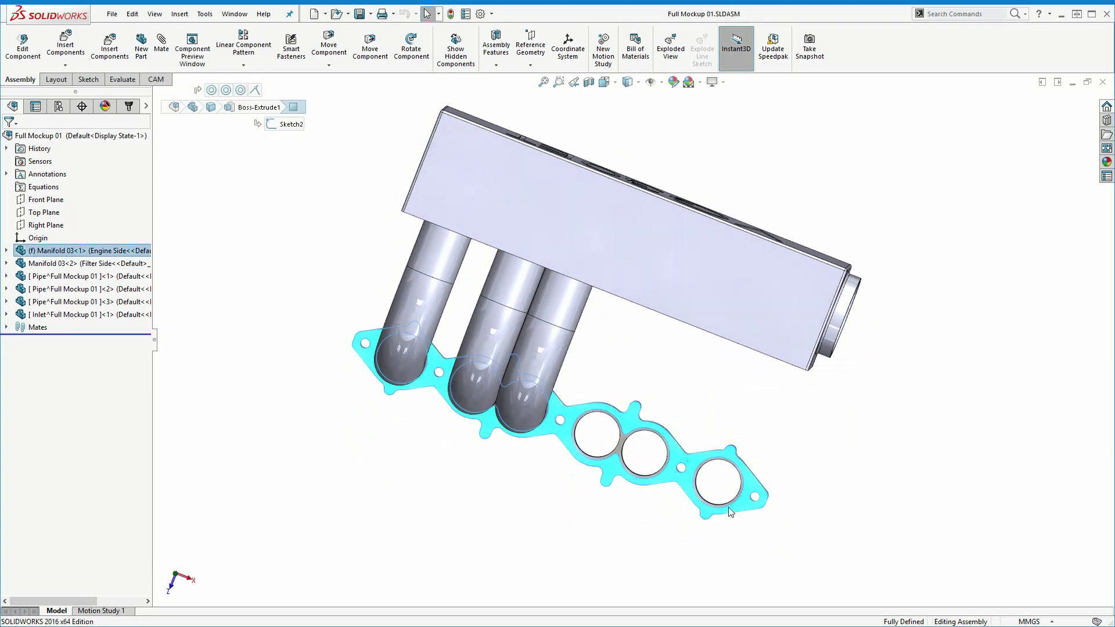
left_click(694, 444)
key("Up")
key("Up")
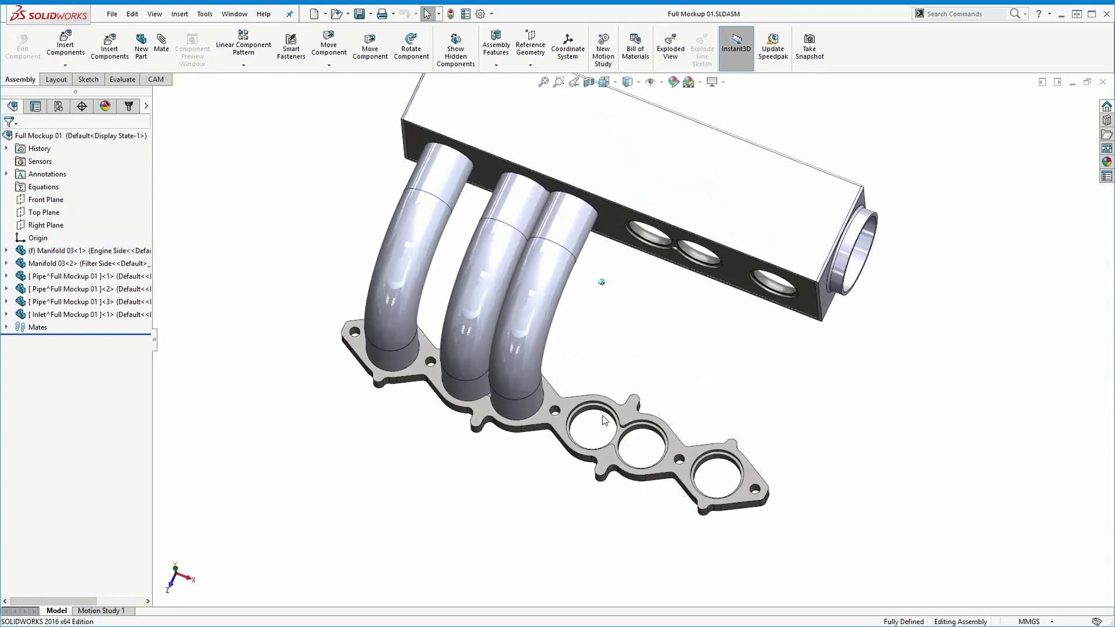
key("Up")
key("Down")
key("Down")
key("Down")
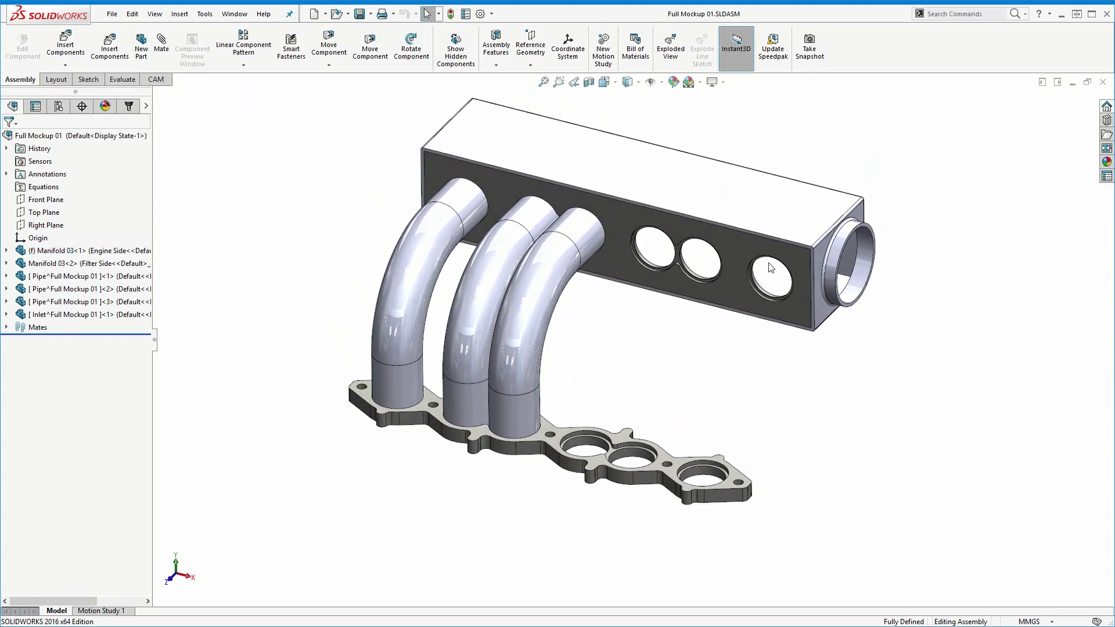
mouse_move(598, 305)
middle_mouse_down()
mouse_move(803, 357)
mouse_move(694, 239)
middle_mouse_up()
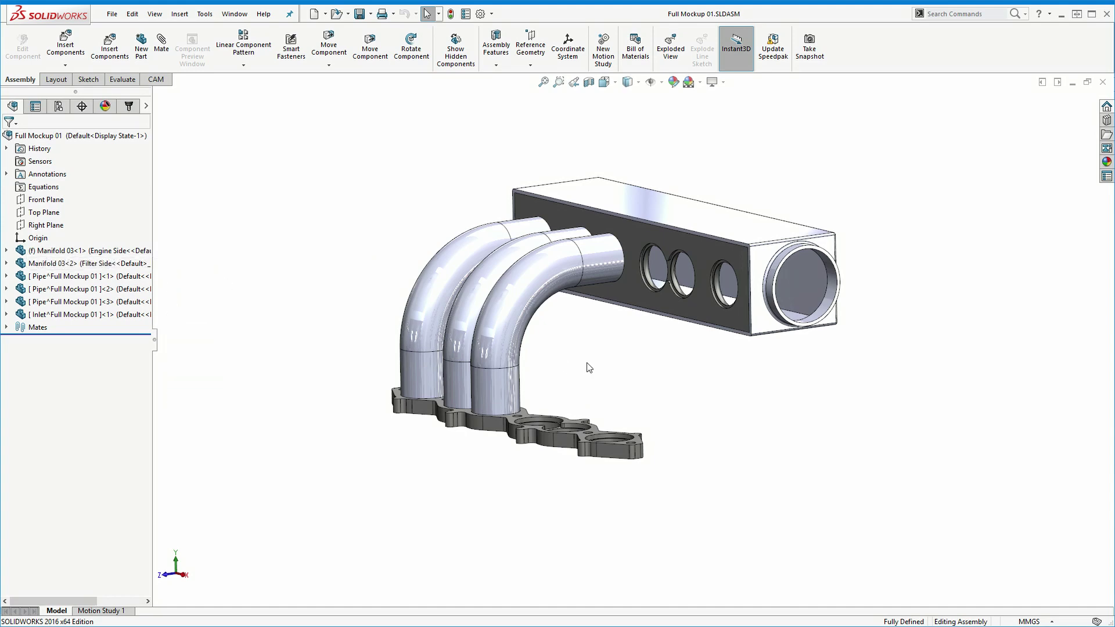
mouse_move(605, 332)
middle_mouse_down()
mouse_move(673, 292)
mouse_move(767, 292)
middle_mouse_up()
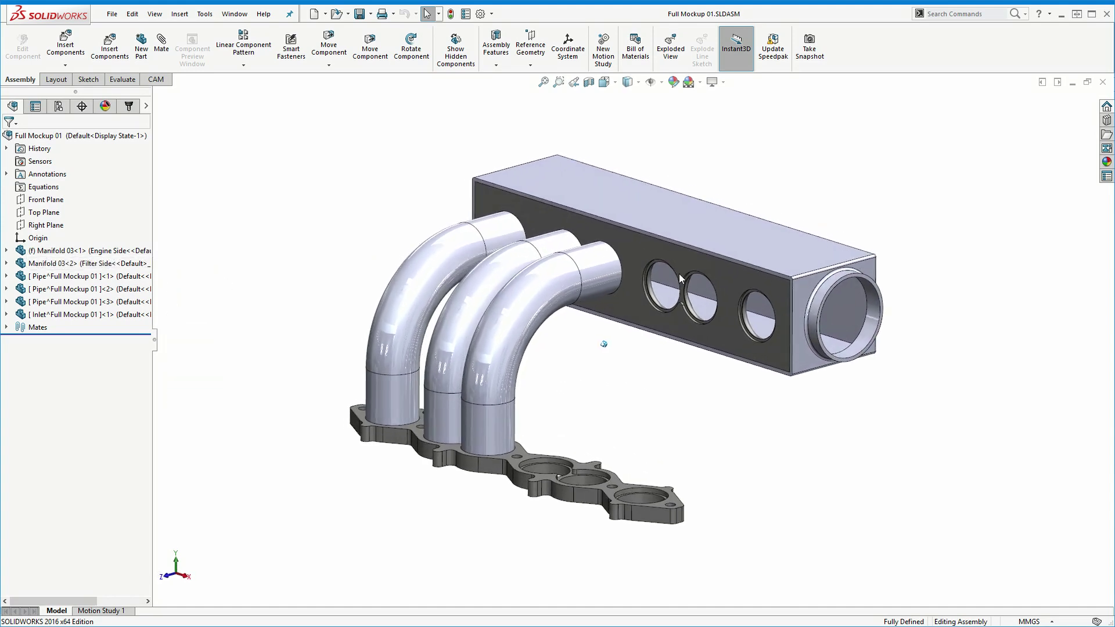
middle_click_drag(766, 292, 625, 258)
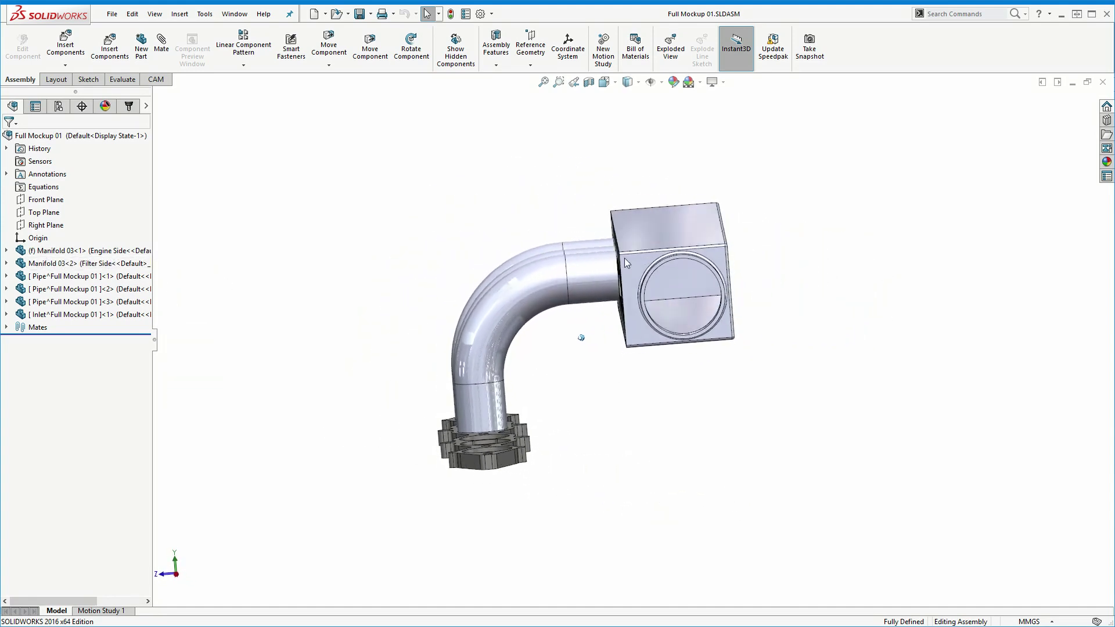
- Select the manifold box and inlet, then Manifold 03<2> to view its mates
left_click_drag(572, 180, 839, 419)
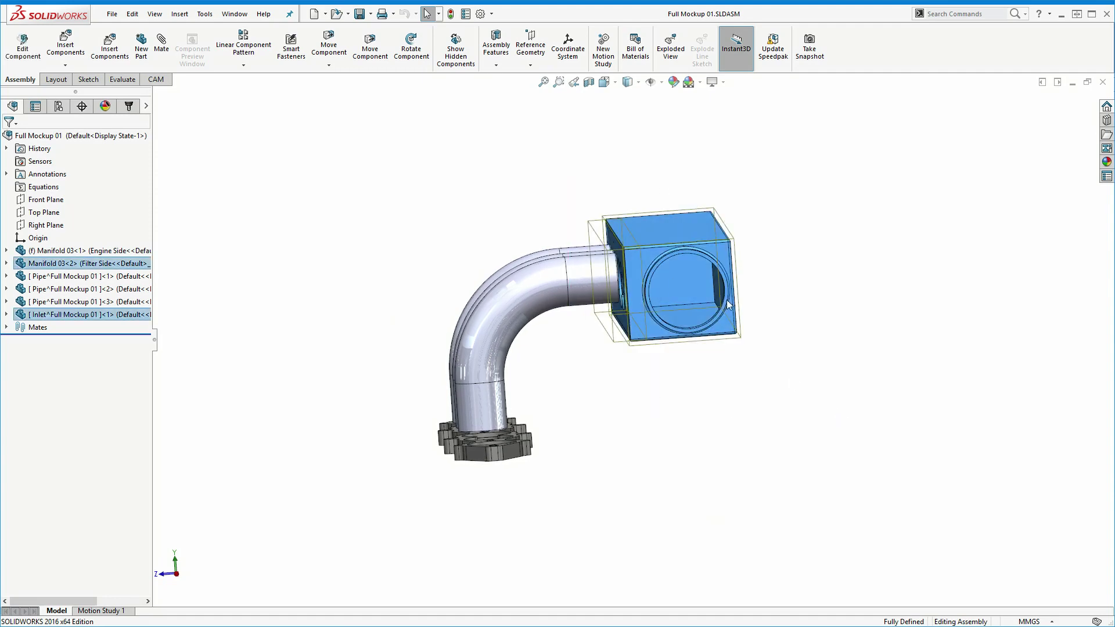
middle_click_drag(664, 242, 732, 399)
left_click(732, 398)
left_click_drag(97, 263, 118, 265)
middle_click_drag(726, 269, 744, 373)
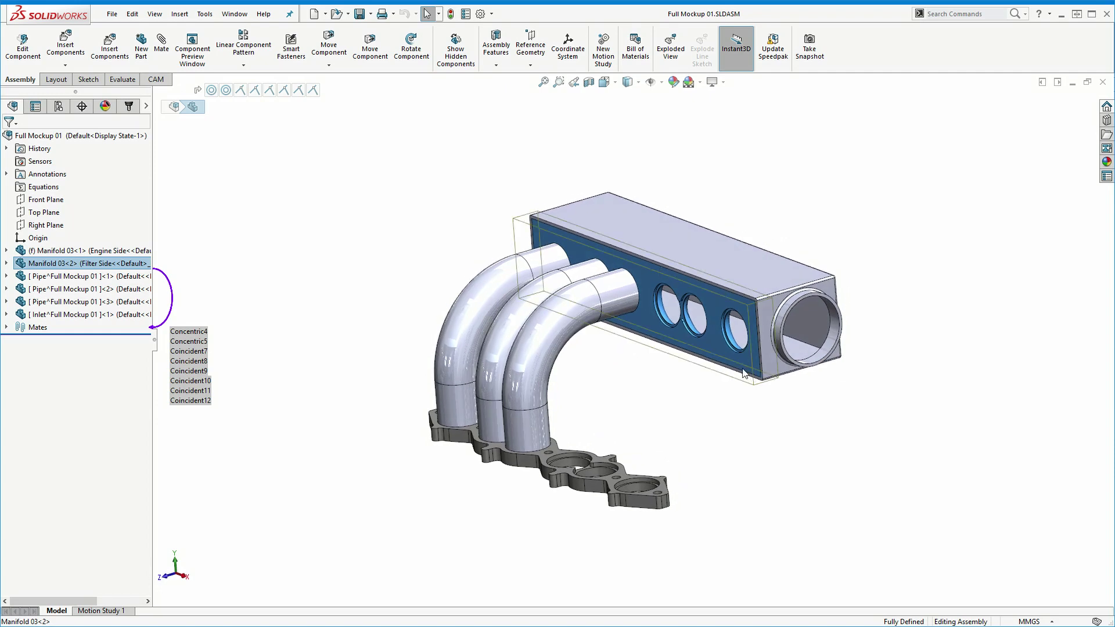
left_click(740, 420)
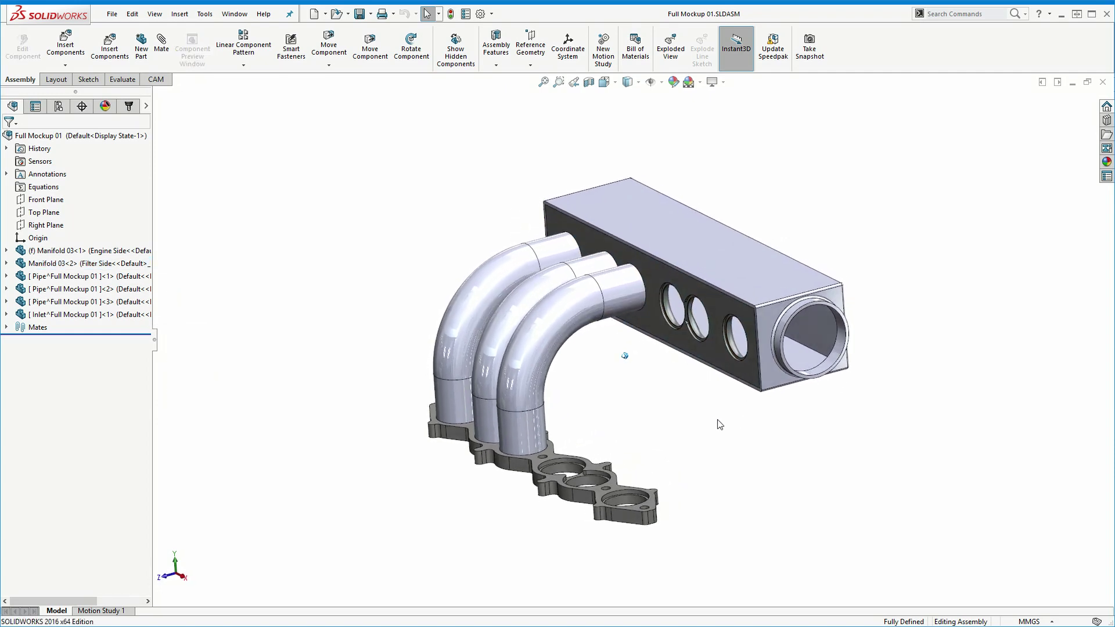
- Start a Front Plane section view and drag the cutting plane through the pipes
mouse_move(721, 420)
middle_mouse_down()
mouse_move(739, 433)
mouse_move(740, 240)
middle_mouse_up()
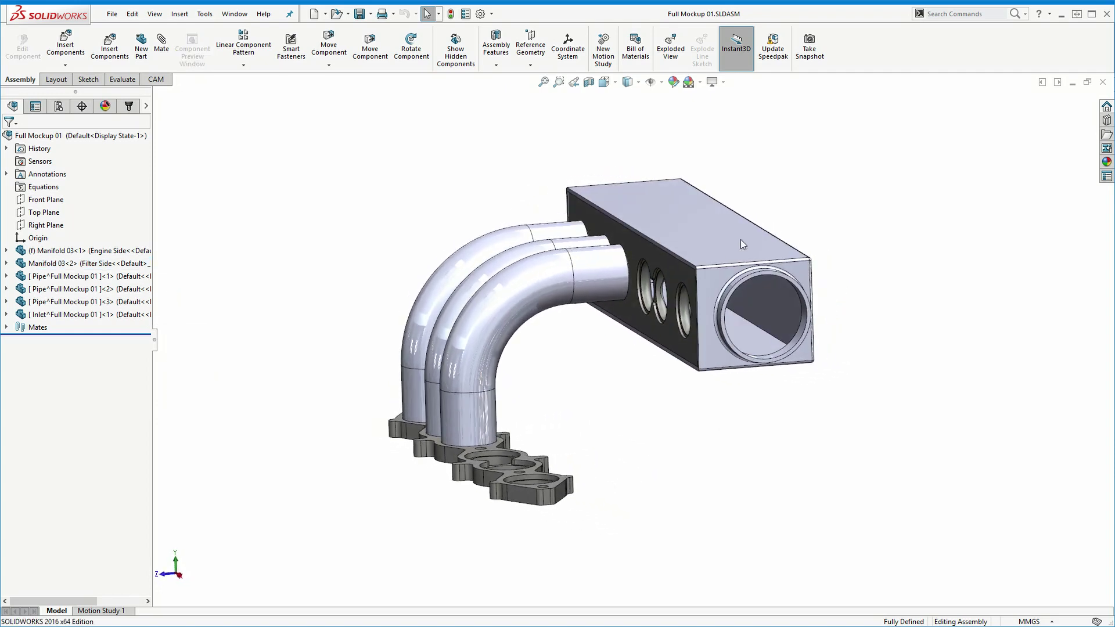
left_click(588, 82)
left_click_drag(393, 351, 643, 332)
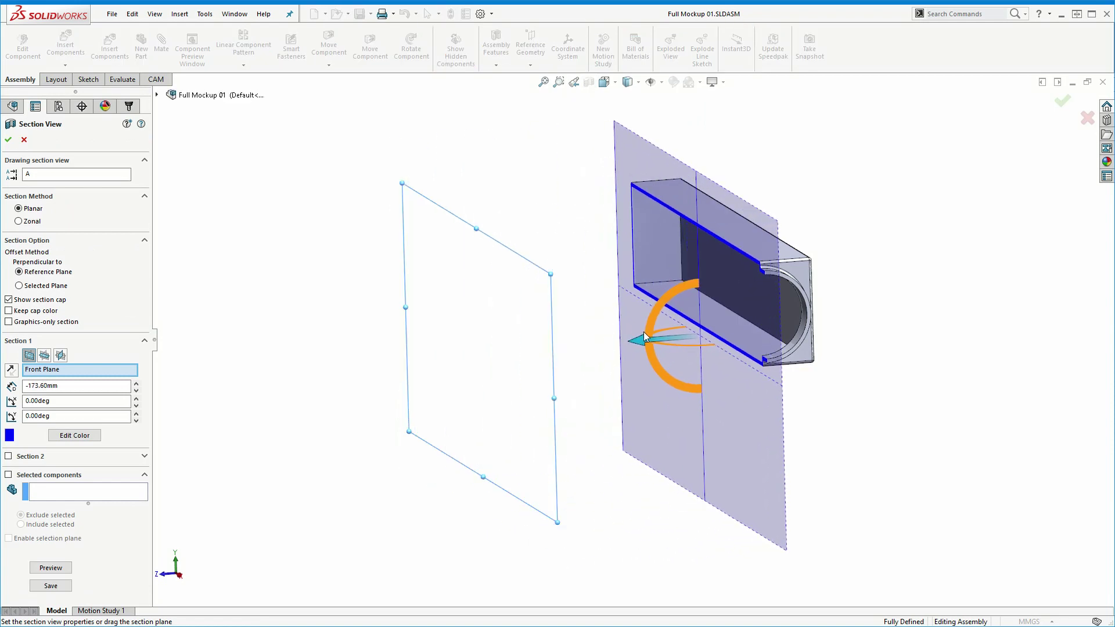
- Reverse the section direction and apply the lengthwise section view
left_click(11, 369)
left_click(8, 139)
mouse_move(827, 380)
middle_mouse_down()
mouse_move(625, 320)
mouse_move(428, 279)
middle_mouse_up()
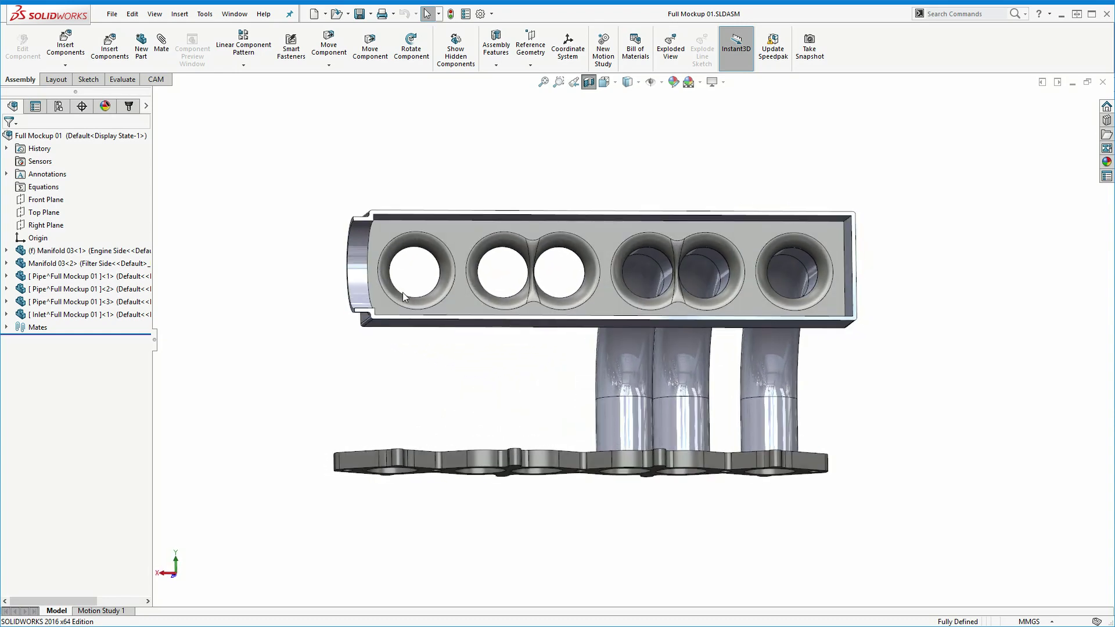
- Orbit the sectioned mockup to inspect the cut manifold and VG30ET lettering
middle_click_drag(535, 297, 660, 333)
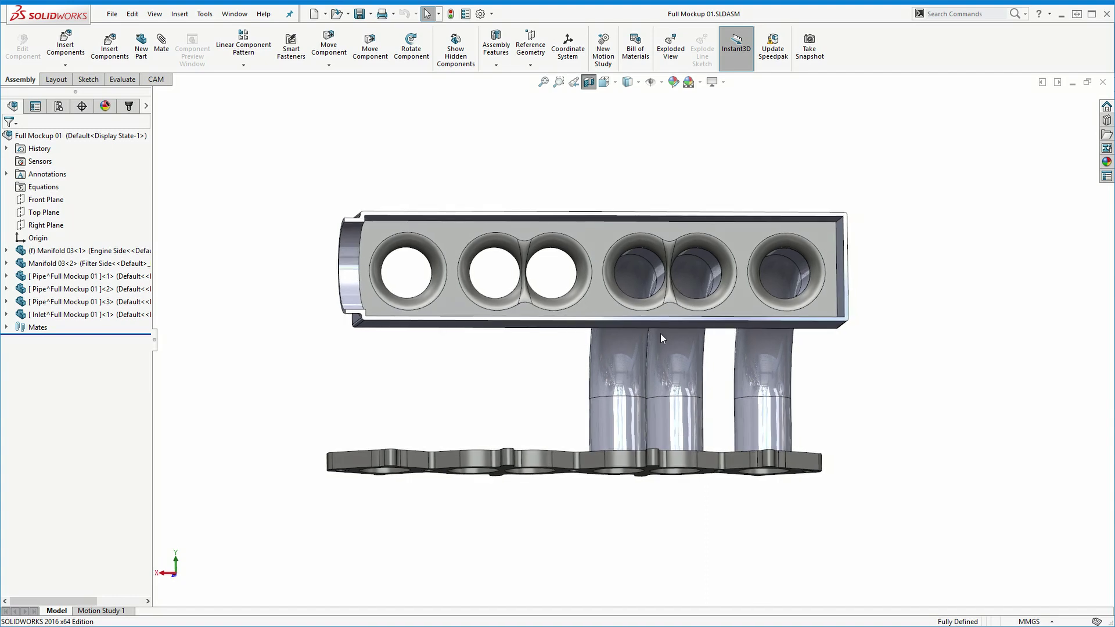
middle_click_drag(539, 274, 602, 413)
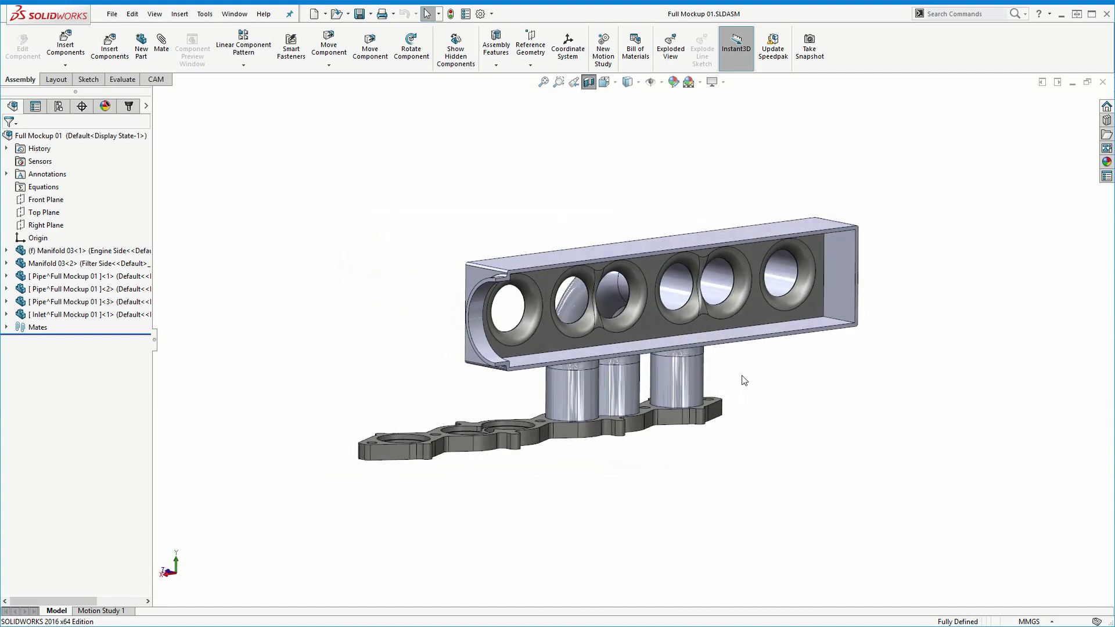
left_click_drag(603, 408, 459, 416)
middle_click_drag(458, 416, 733, 505)
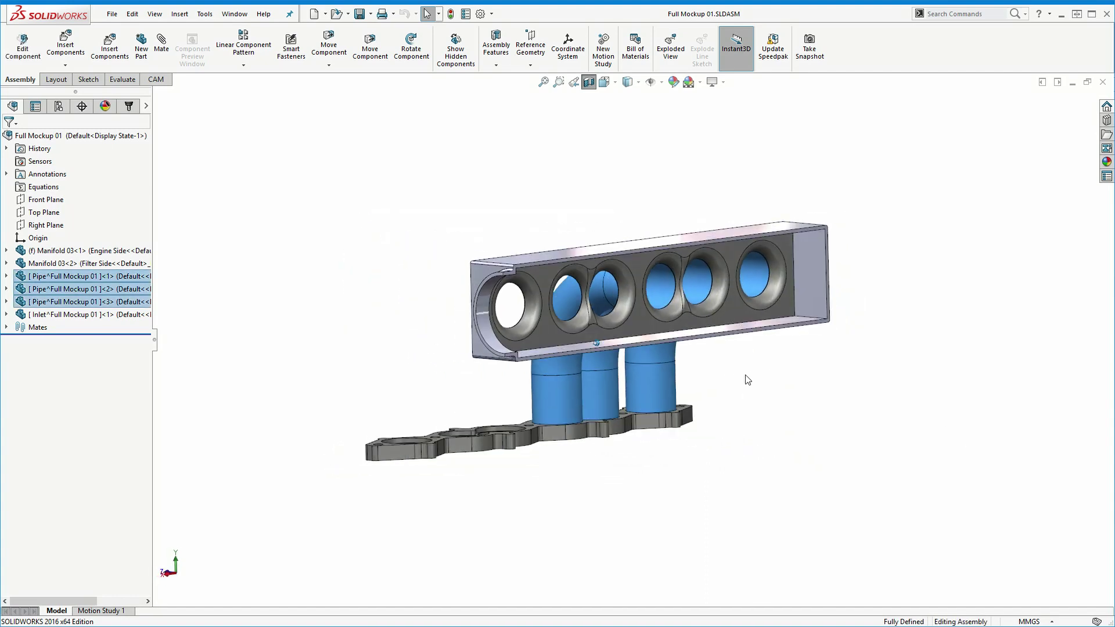
left_click(733, 506)
key("Left")
key("Left")
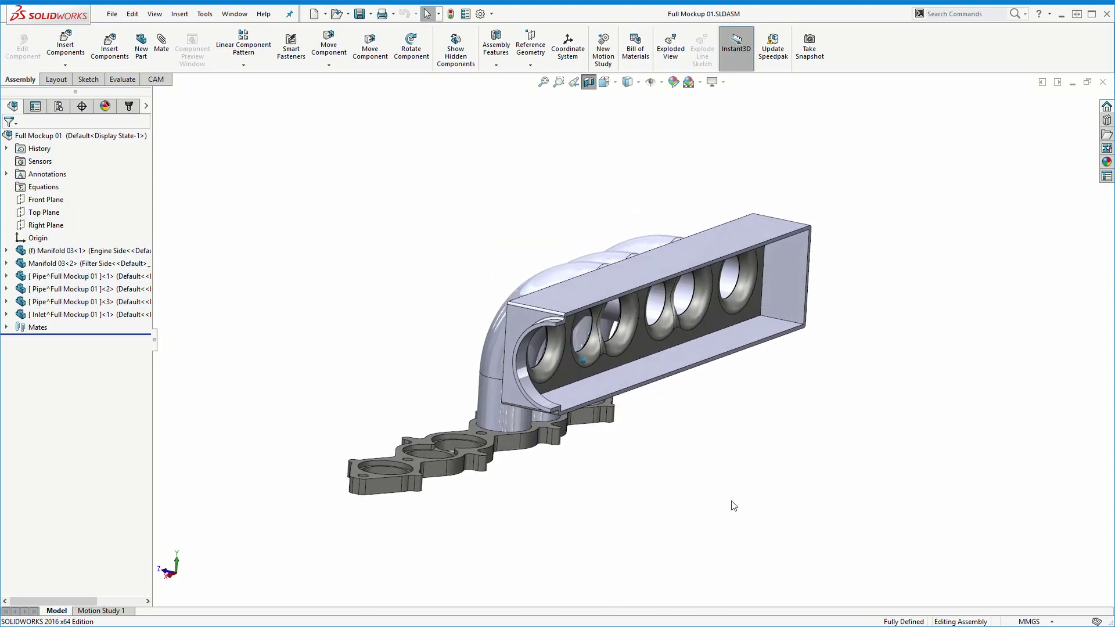
key("Left")
key("Left")
mouse_move(732, 506)
middle_mouse_down()
mouse_move(696, 319)
mouse_move(625, 339)
middle_mouse_up()
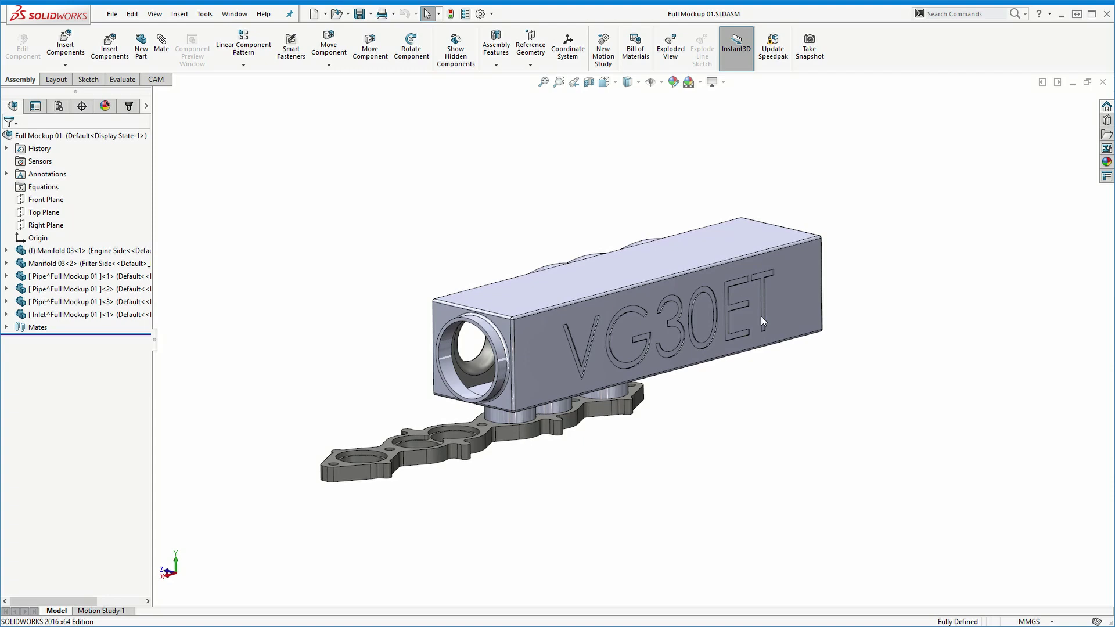
- Orbit toward the curved pipes and inlet end, selecting then clearing the flange
mouse_move(760, 317)
middle_mouse_down()
mouse_move(694, 289)
mouse_move(494, 355)
mouse_move(390, 328)
mouse_move(539, 329)
middle_mouse_up()
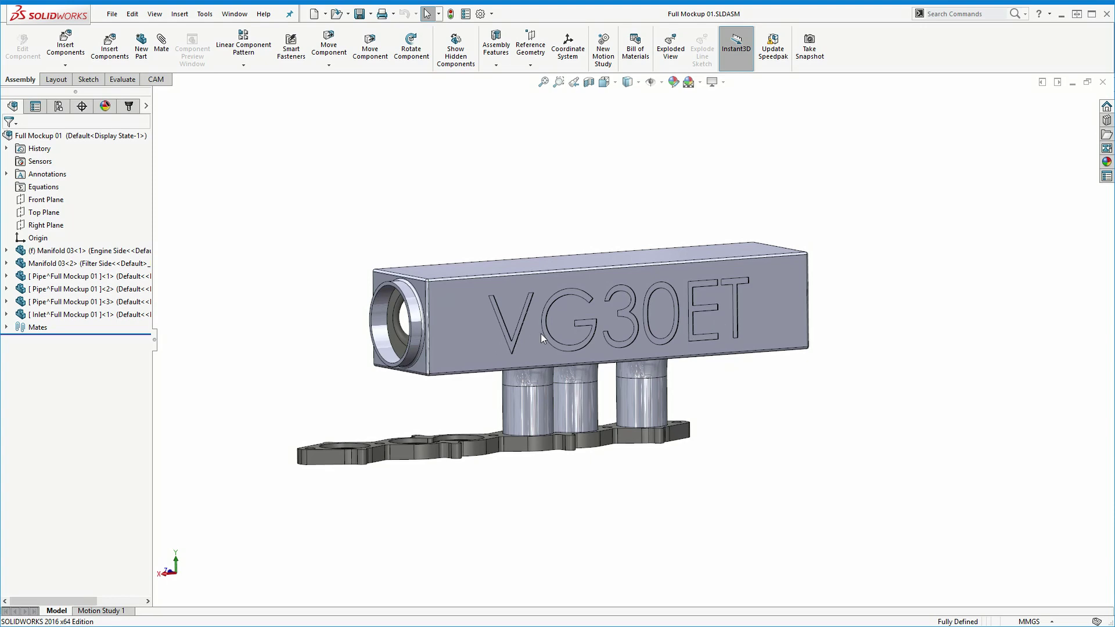
mouse_move(541, 334)
middle_mouse_down()
mouse_move(638, 248)
mouse_move(738, 339)
mouse_move(673, 402)
mouse_move(685, 456)
middle_mouse_up()
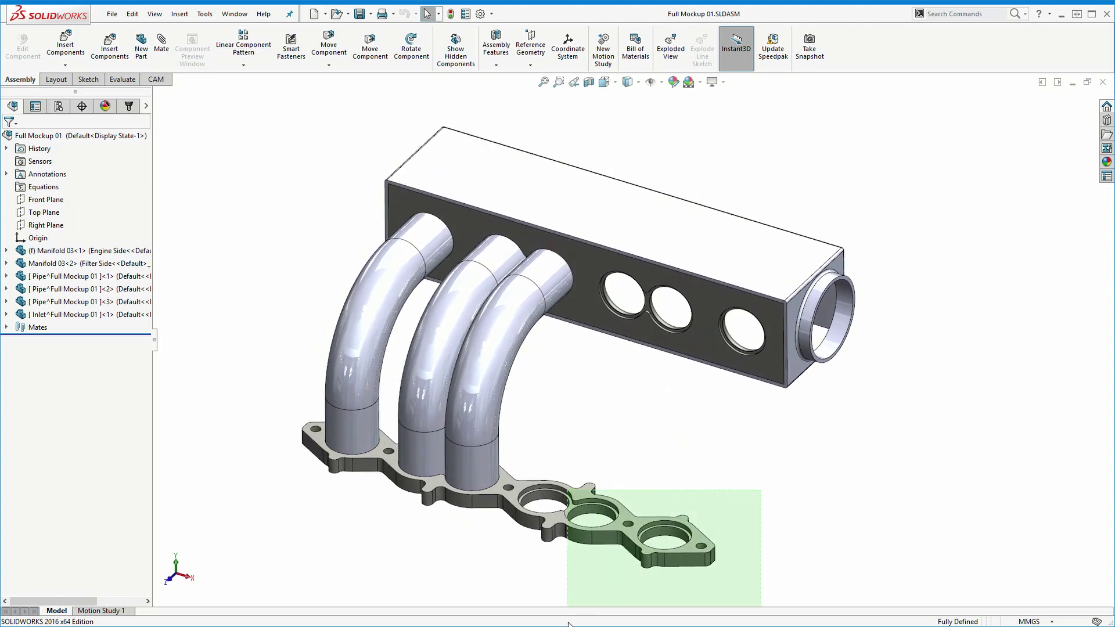
left_click_drag(569, 624, 569, 624)
left_click(478, 568)
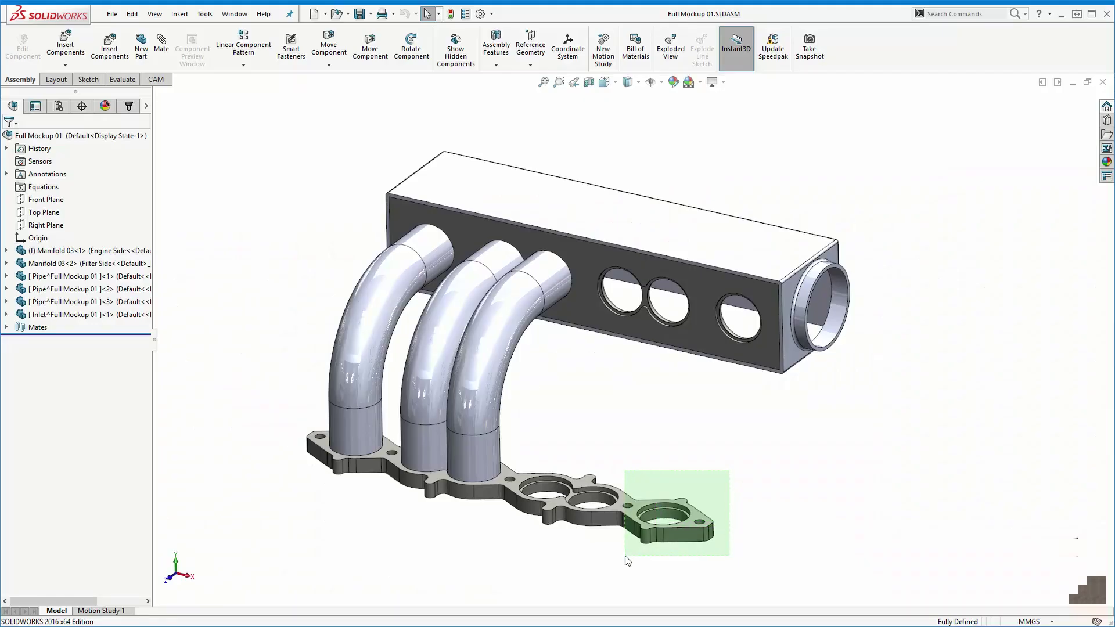
left_click(625, 558)
left_click(601, 418)
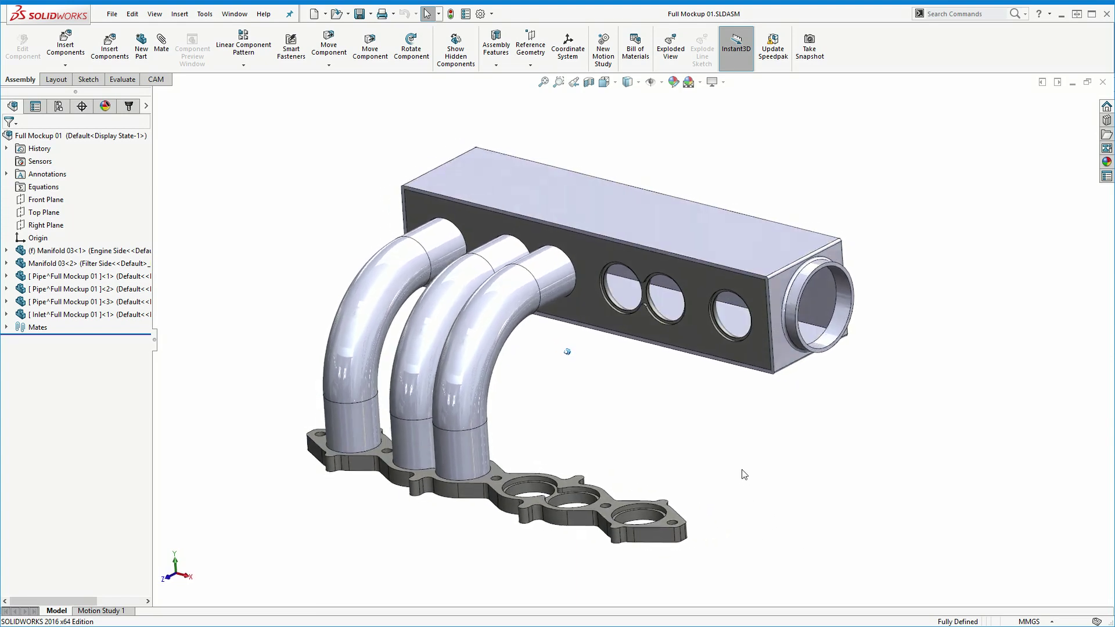
middle_click_drag(789, 539, 354, 267)
- Isolate Manifold 03<2> and open it in its own part window
right_click(98, 263)
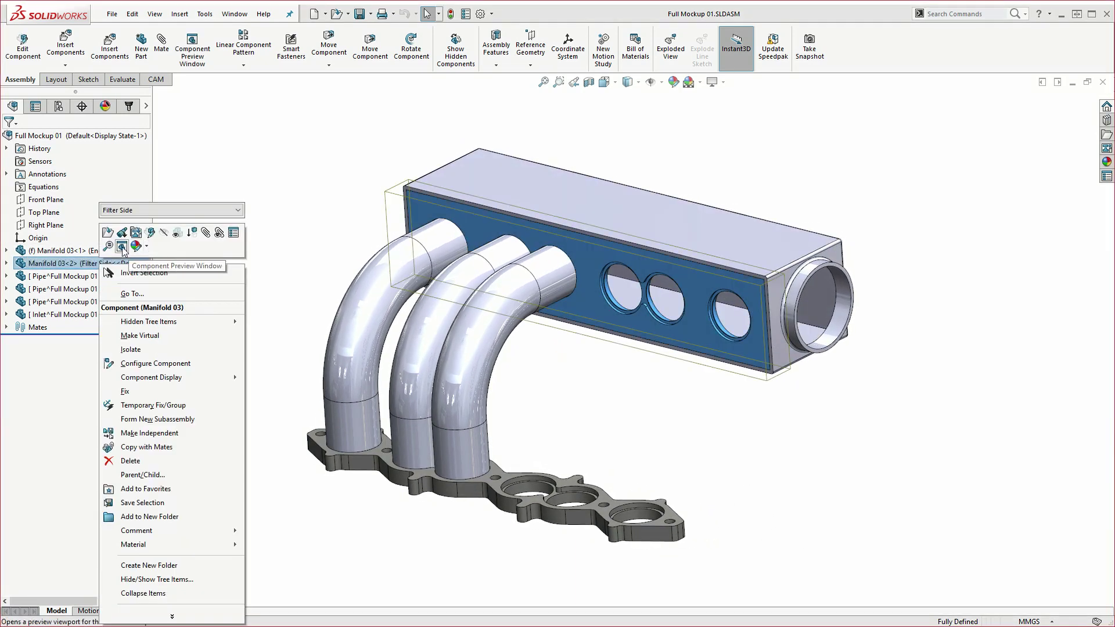
left_click(130, 349)
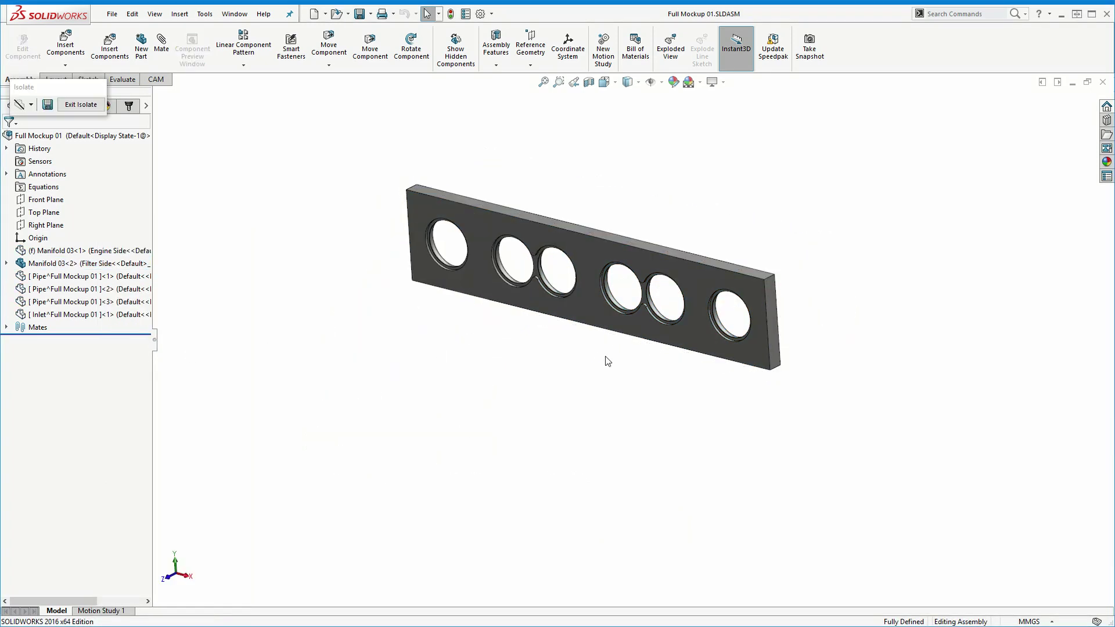
mouse_move(701, 399)
middle_mouse_down()
mouse_move(546, 342)
mouse_move(525, 358)
mouse_move(386, 231)
middle_mouse_up()
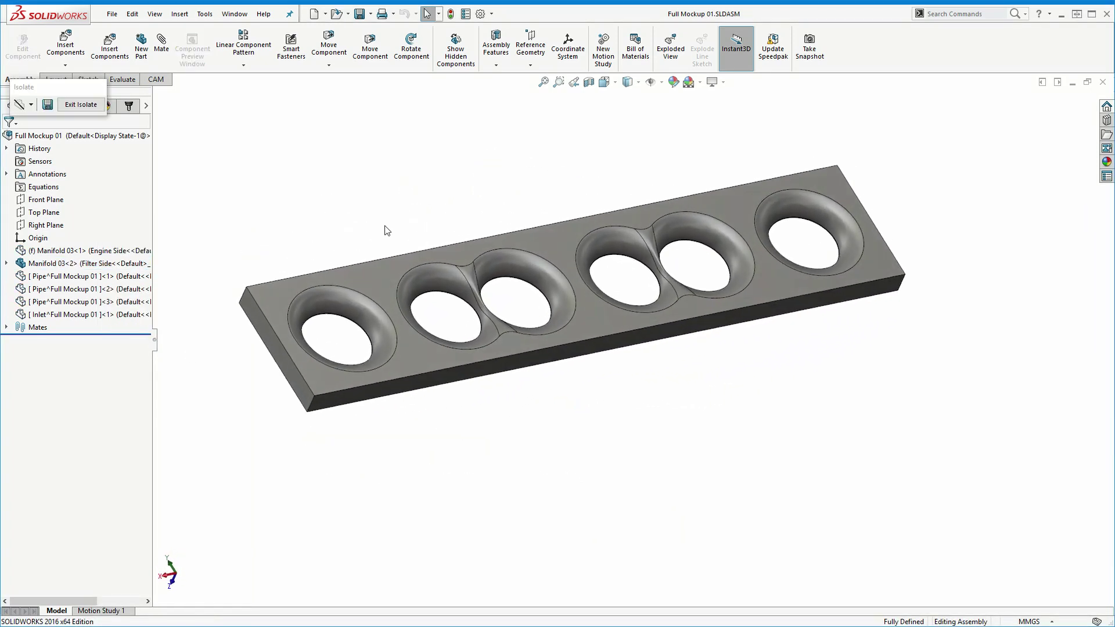
right_click(386, 262)
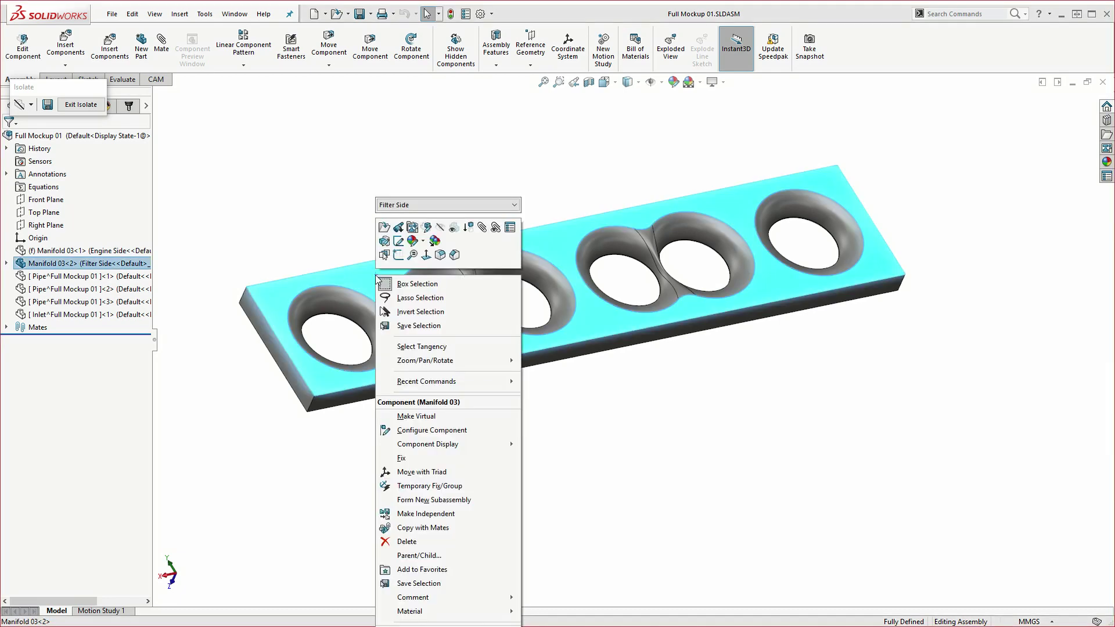
left_click(384, 228)
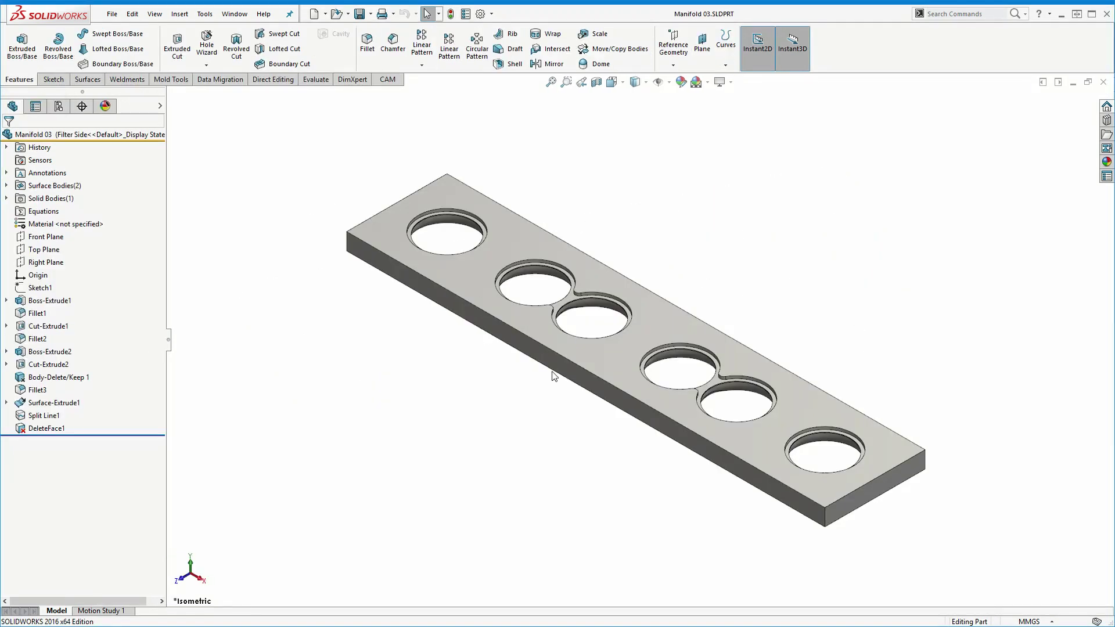
key("Up")
key("Up")
key("Up")
key("Up")
key("Up")
key("Up")
key("Up")
key("Up")
key("Up")
key("Up")
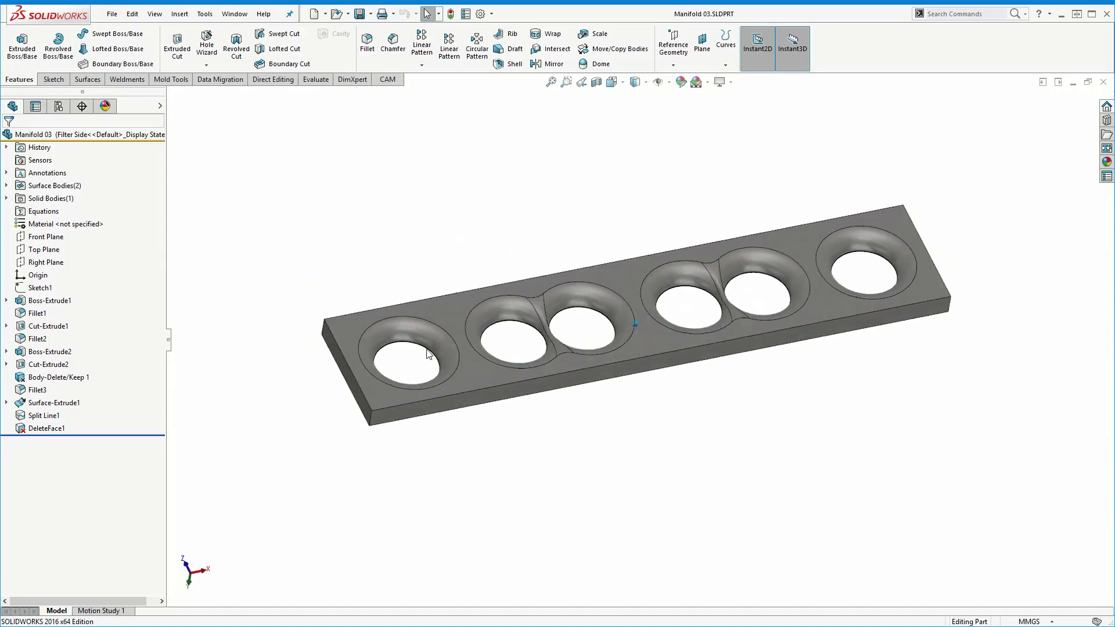
middle_click_drag(427, 353, 802, 297)
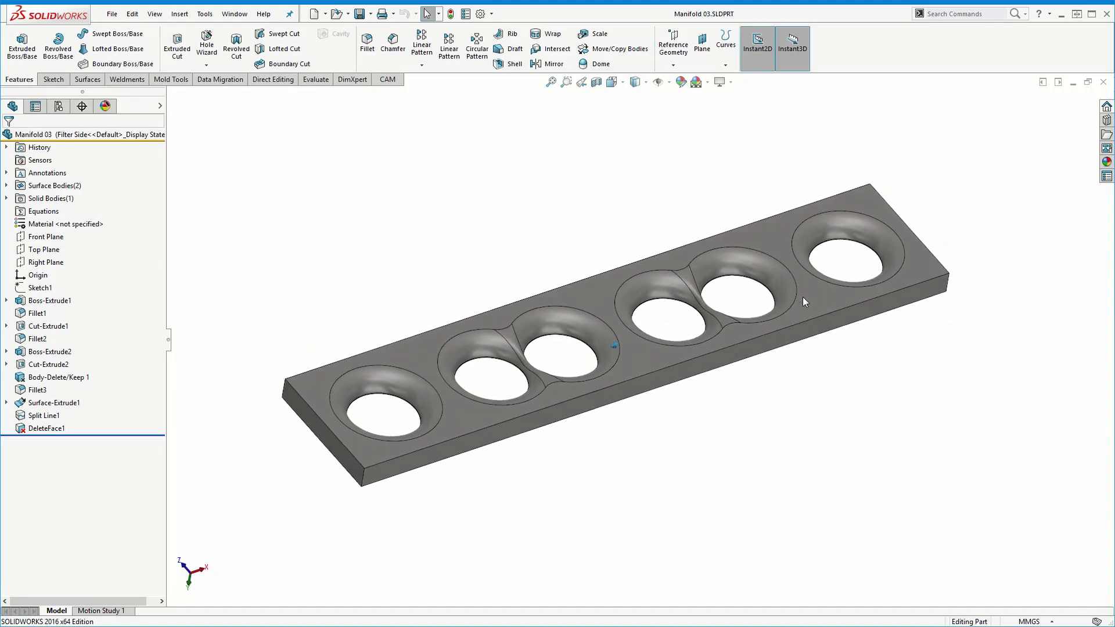
middle_click_drag(803, 297, 706, 310)
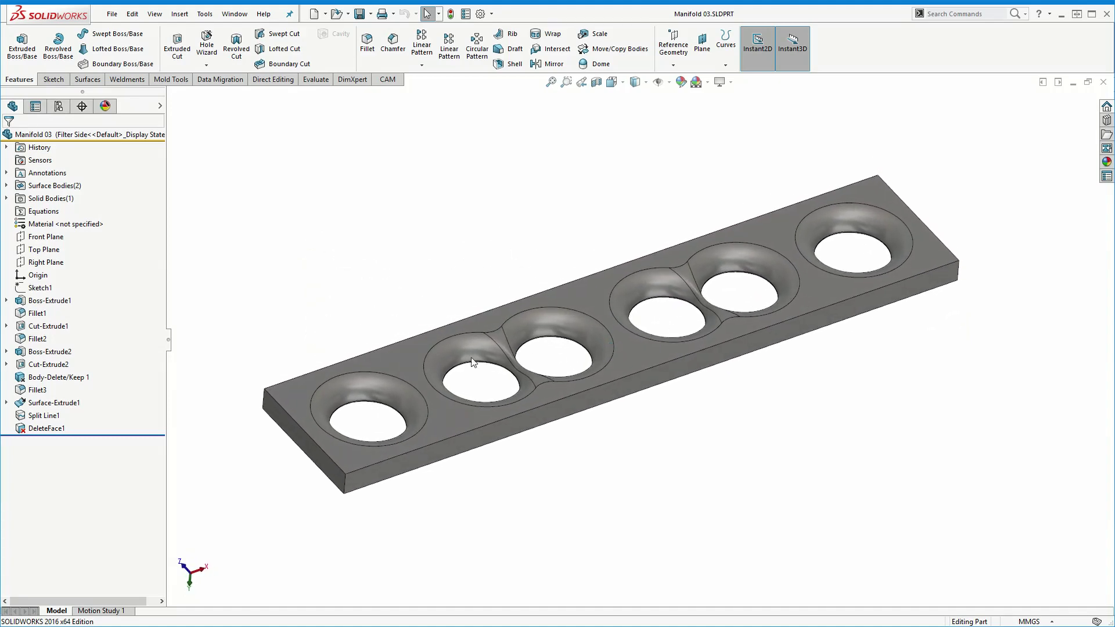
scroll(422, 320, "down", 2)
scroll(424, 322, "down", 1)
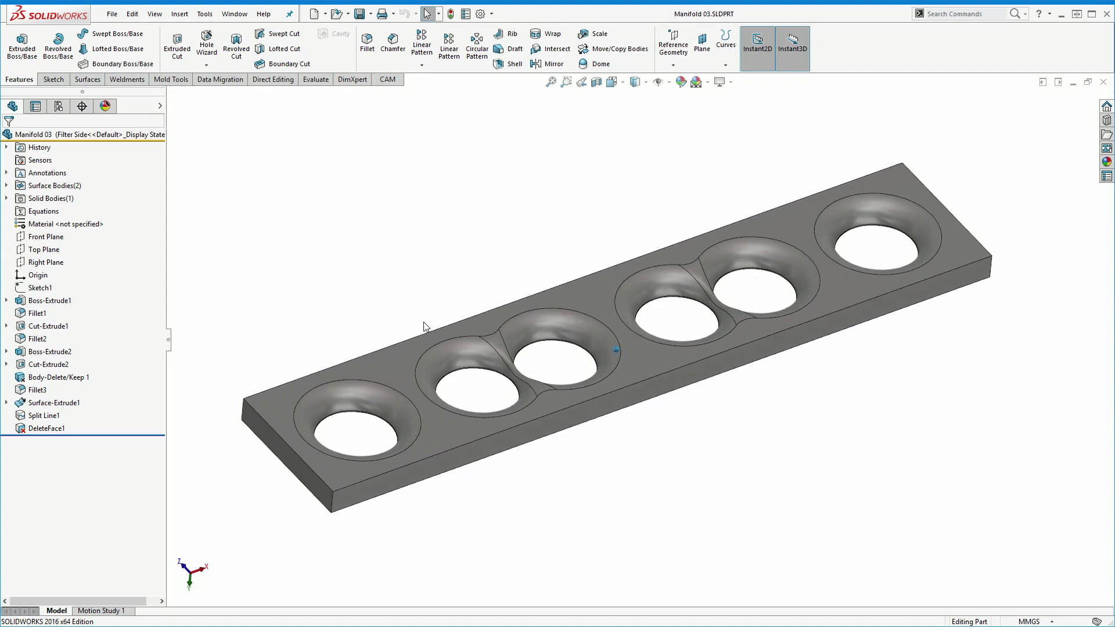
scroll(424, 321, "down", 2)
scroll(423, 322, "down", 1)
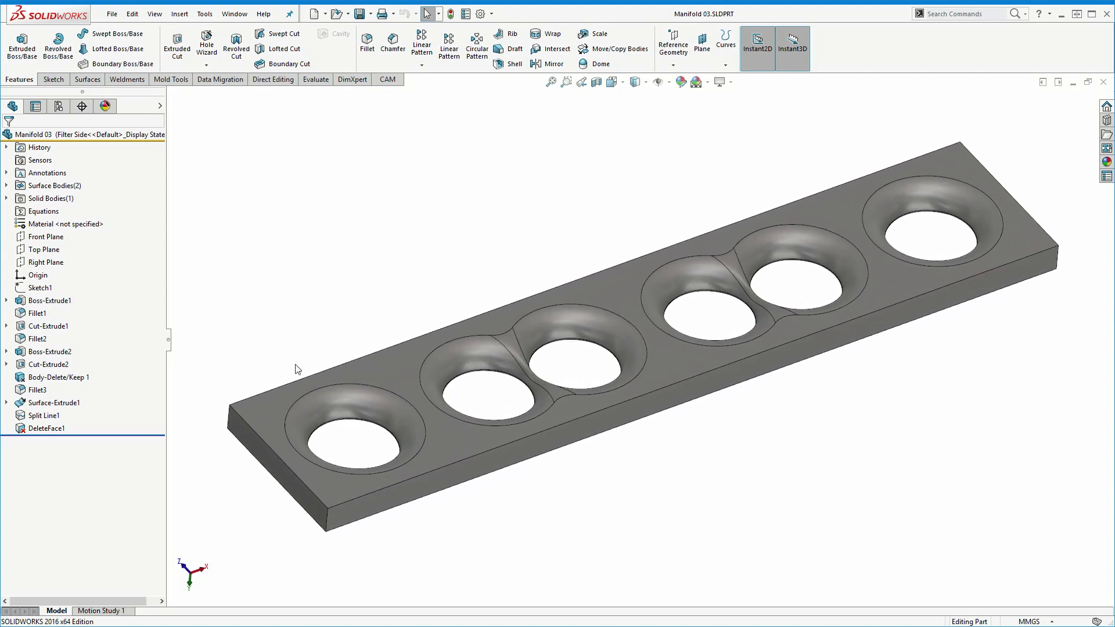
left_click_drag(118, 433, 130, 365)
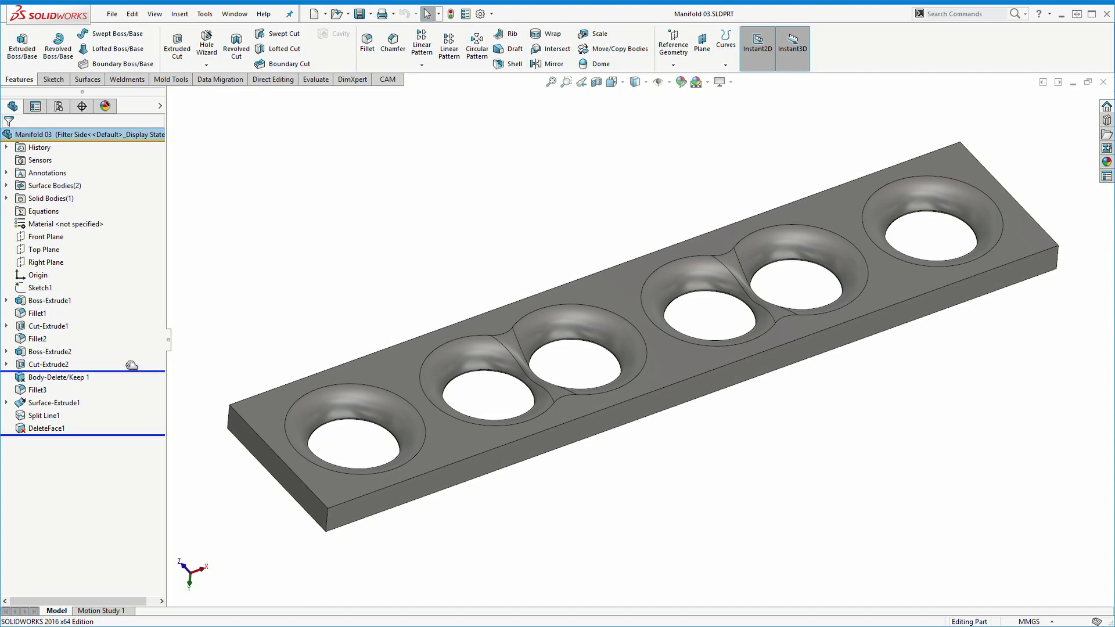
- Roll the Manifold 03 history back above Fillet3, then above Body-Delete/Keep 1
left_click_drag(131, 364, 129, 383)
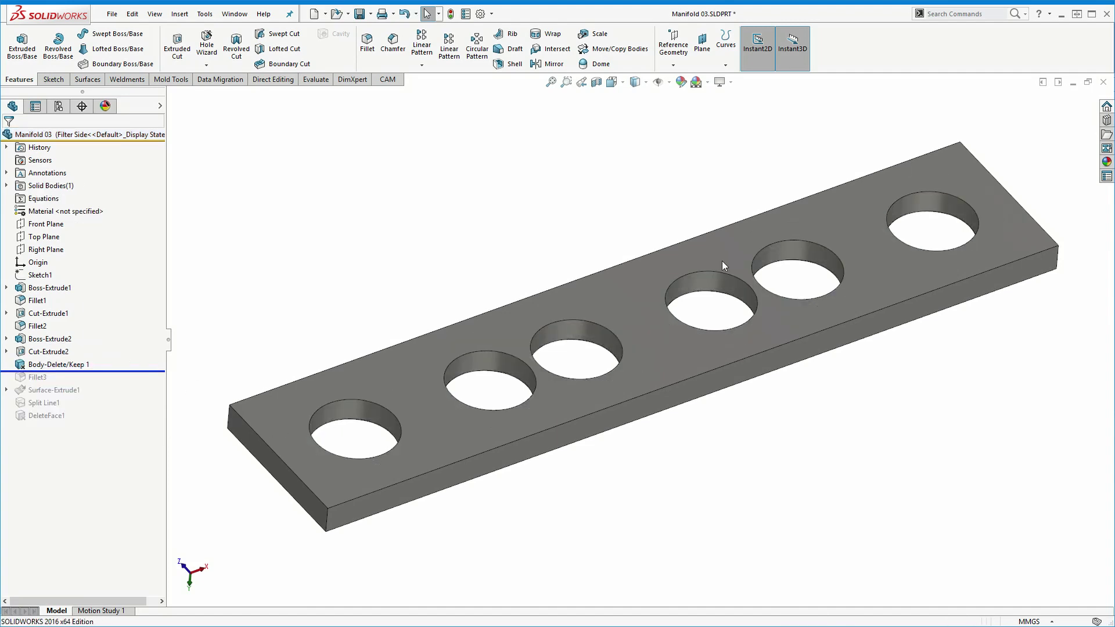
mouse_move(714, 314)
middle_mouse_down()
mouse_move(808, 289)
mouse_move(654, 292)
mouse_move(817, 319)
mouse_move(749, 308)
mouse_move(964, 284)
mouse_move(945, 289)
middle_mouse_up()
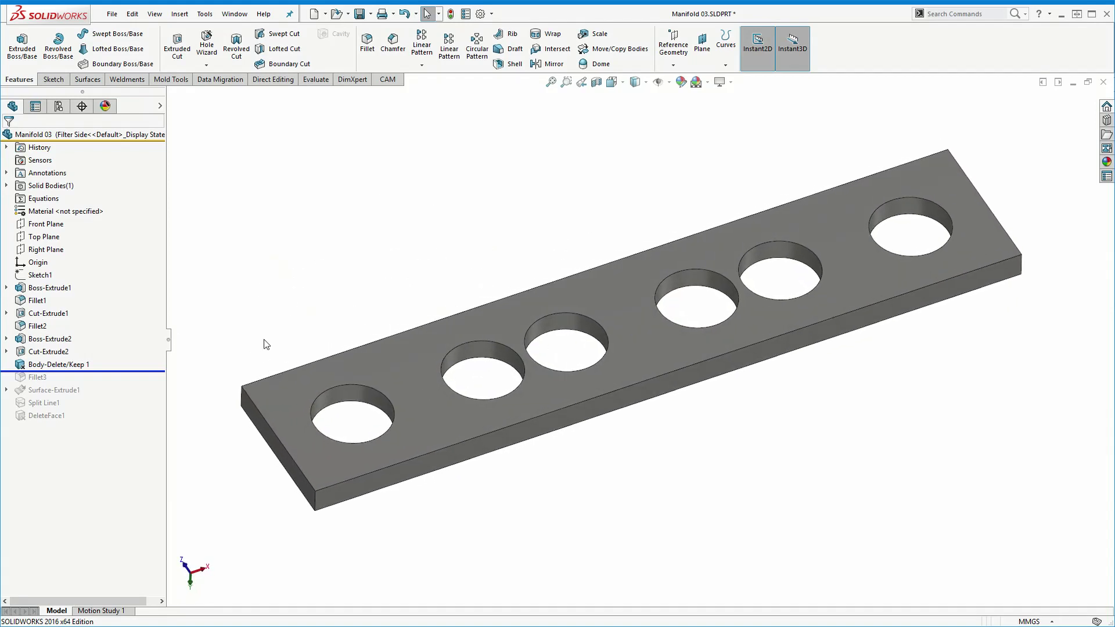
mouse_move(501, 273)
middle_mouse_down()
mouse_move(493, 293)
mouse_move(480, 267)
mouse_move(462, 279)
middle_mouse_up()
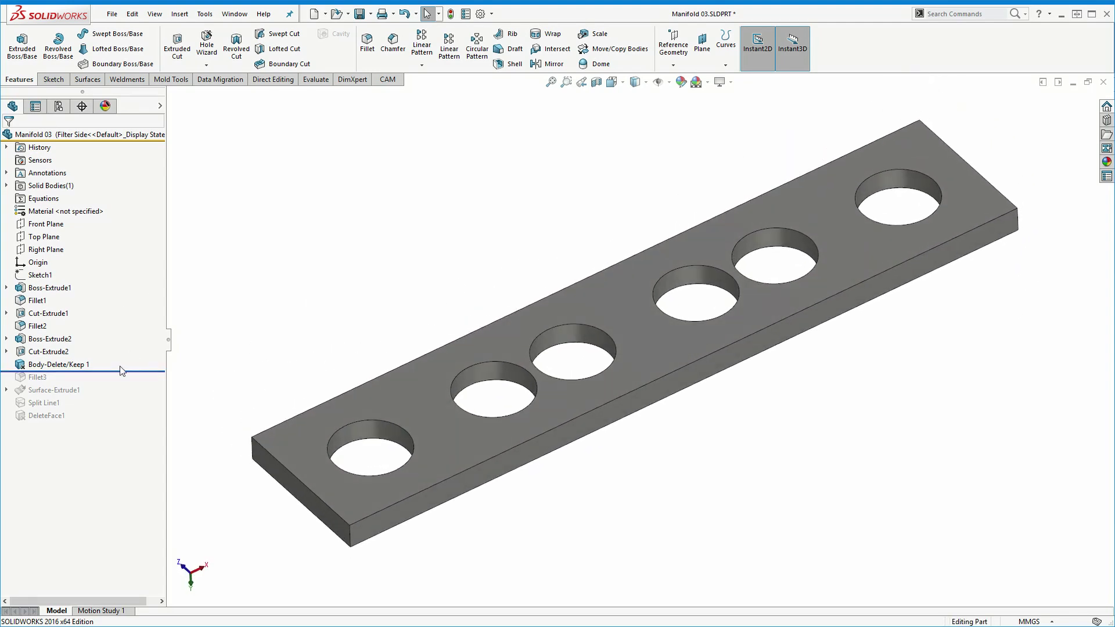
left_click_drag(121, 370, 124, 357)
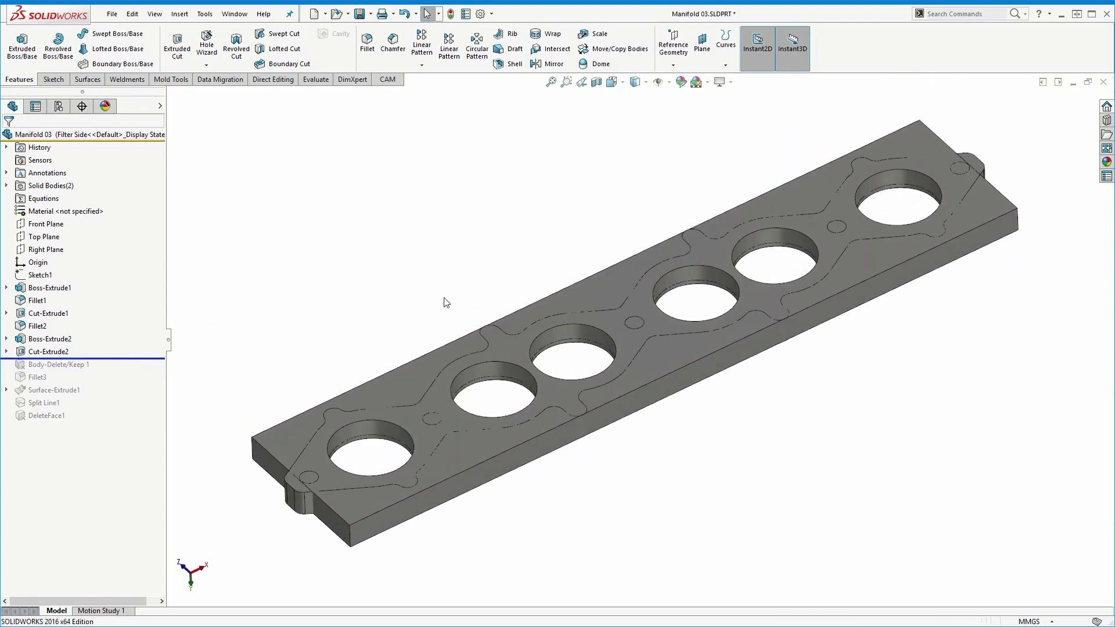
- Activate the Engine Side configuration, then switch back to Filter Side
left_click(59, 105)
double_click(87, 147)
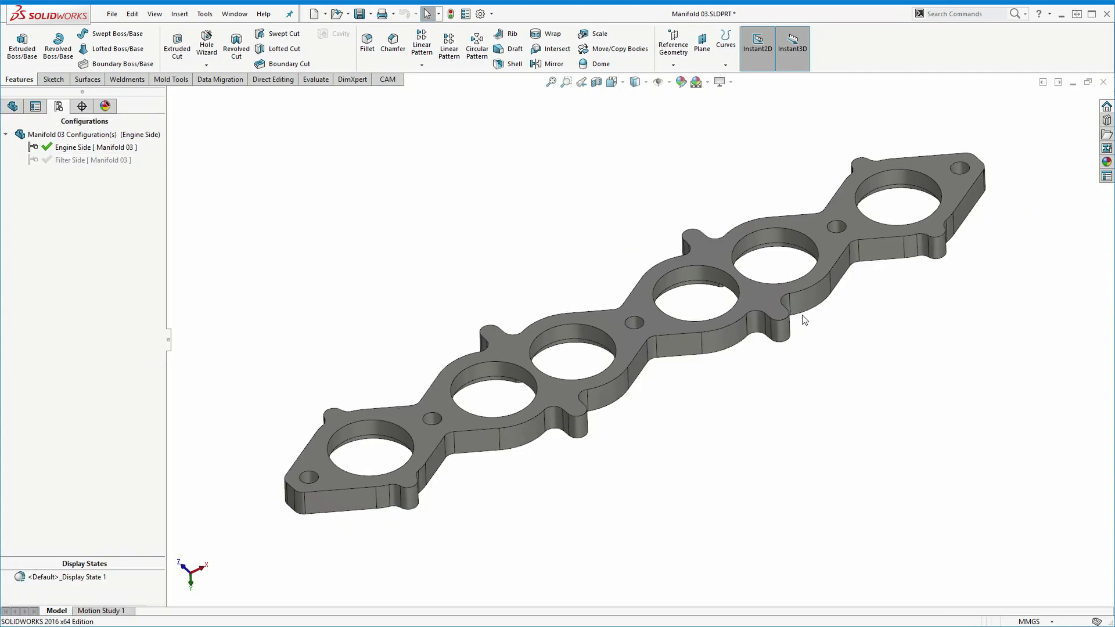
middle_click_drag(803, 320, 917, 187)
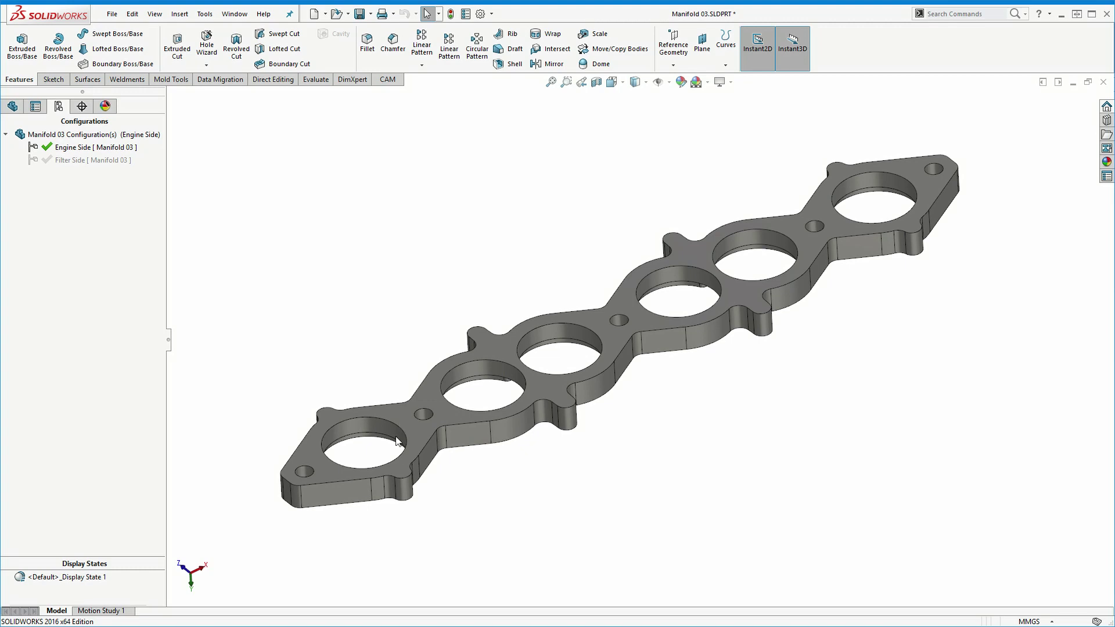
double_click(87, 159)
left_click(12, 105)
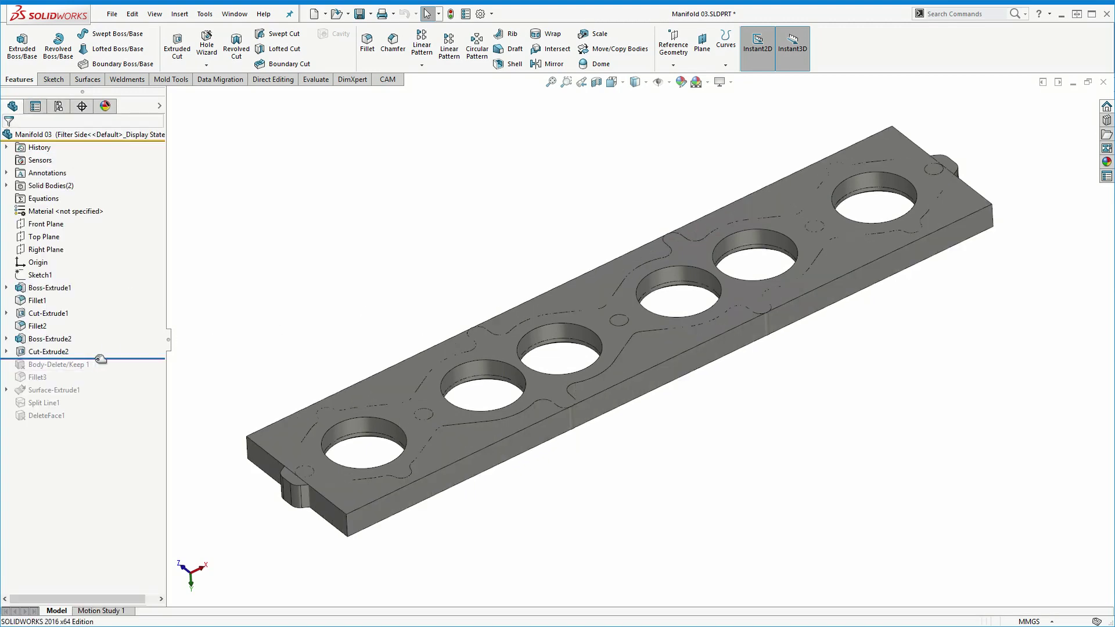
- Roll the history forward to include Fillet3 and inspect the filleted countersinks
left_click_drag(100, 357, 108, 381)
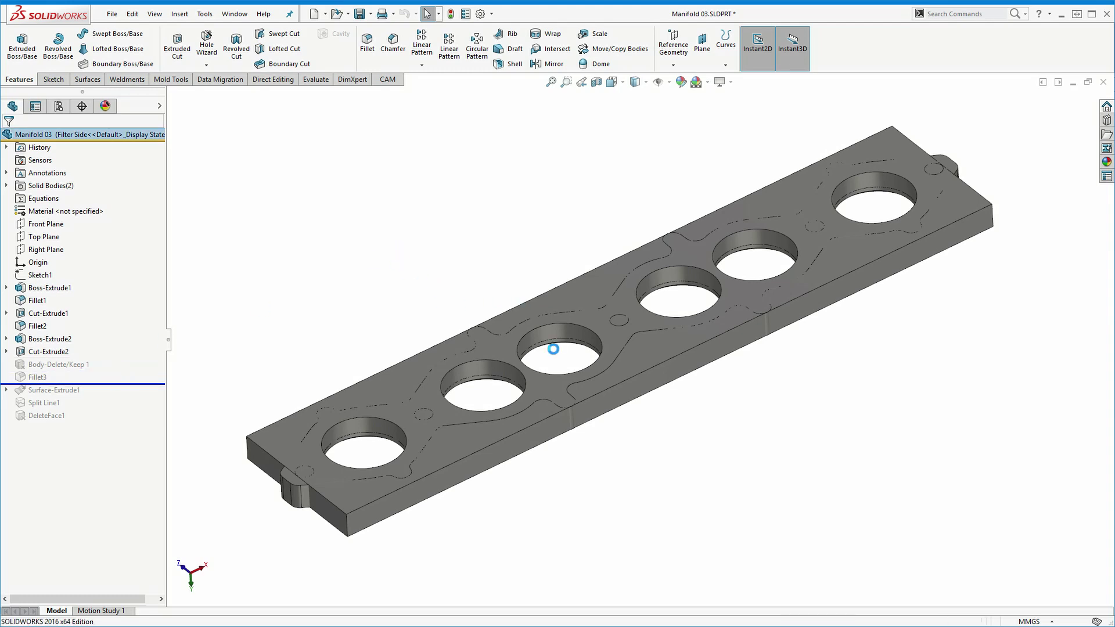
mouse_move(283, 439)
middle_mouse_down()
mouse_move(268, 421)
mouse_move(315, 448)
middle_mouse_up()
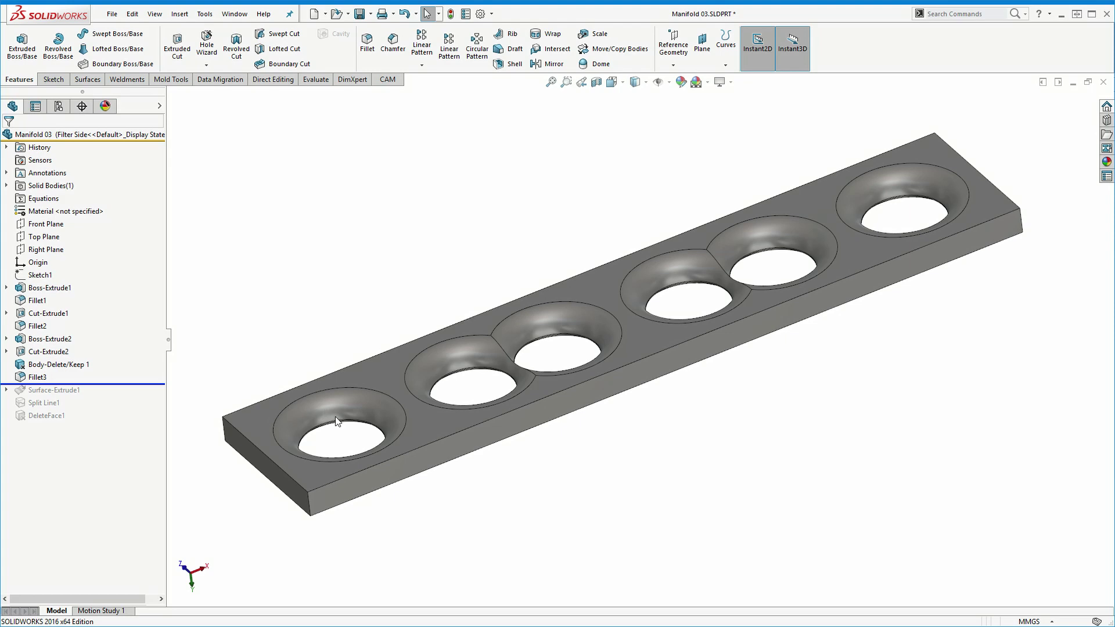
middle_click_drag(269, 423, 376, 436)
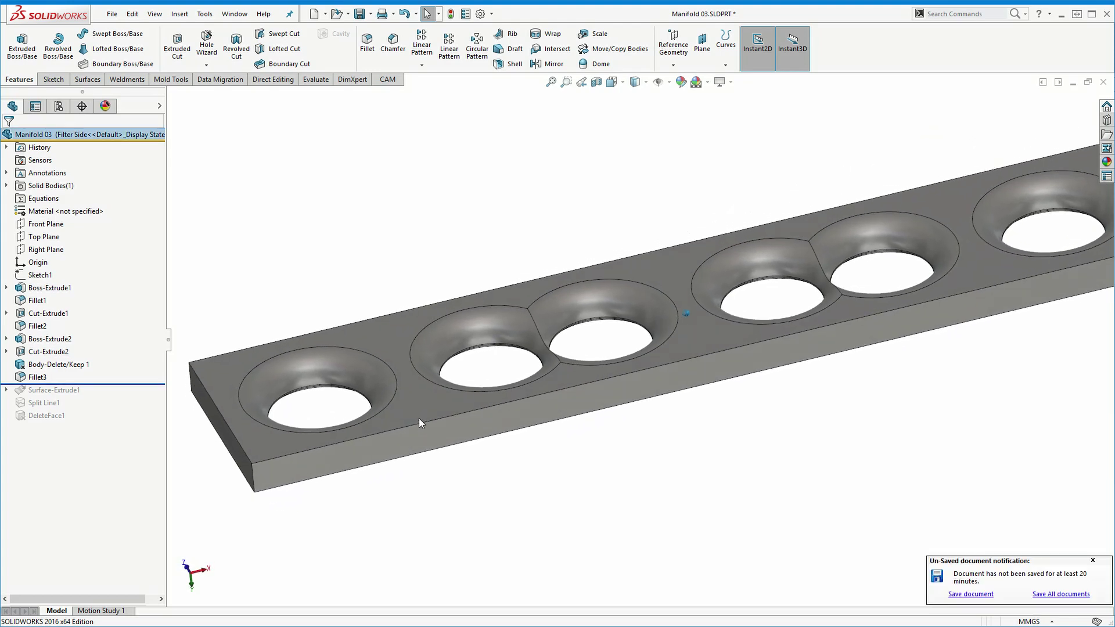
scroll(419, 414, "up", 5)
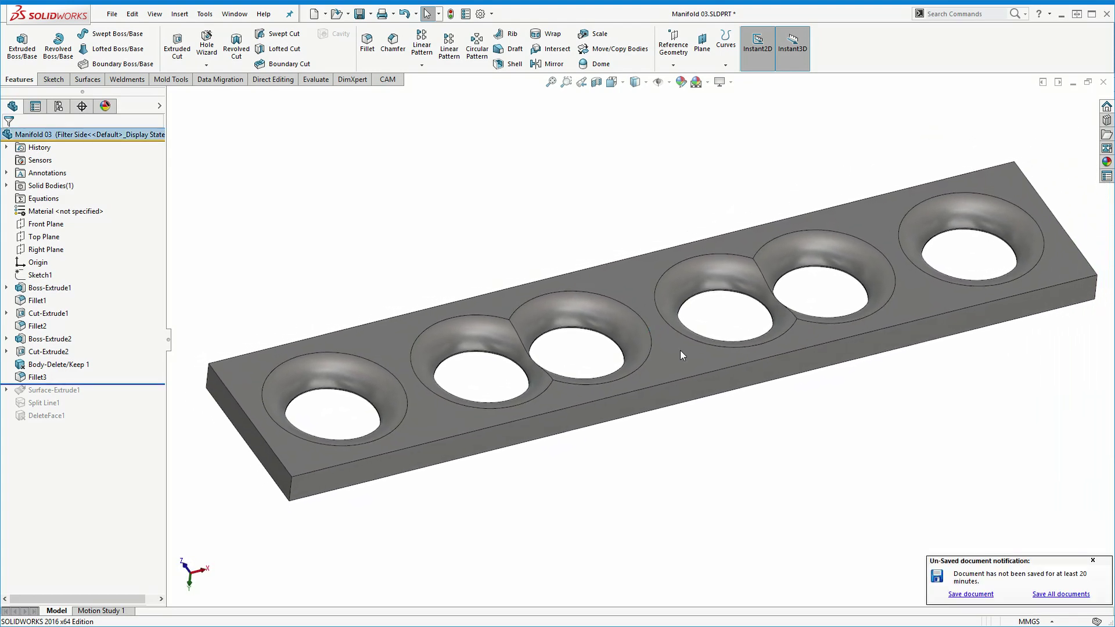
left_click(539, 322)
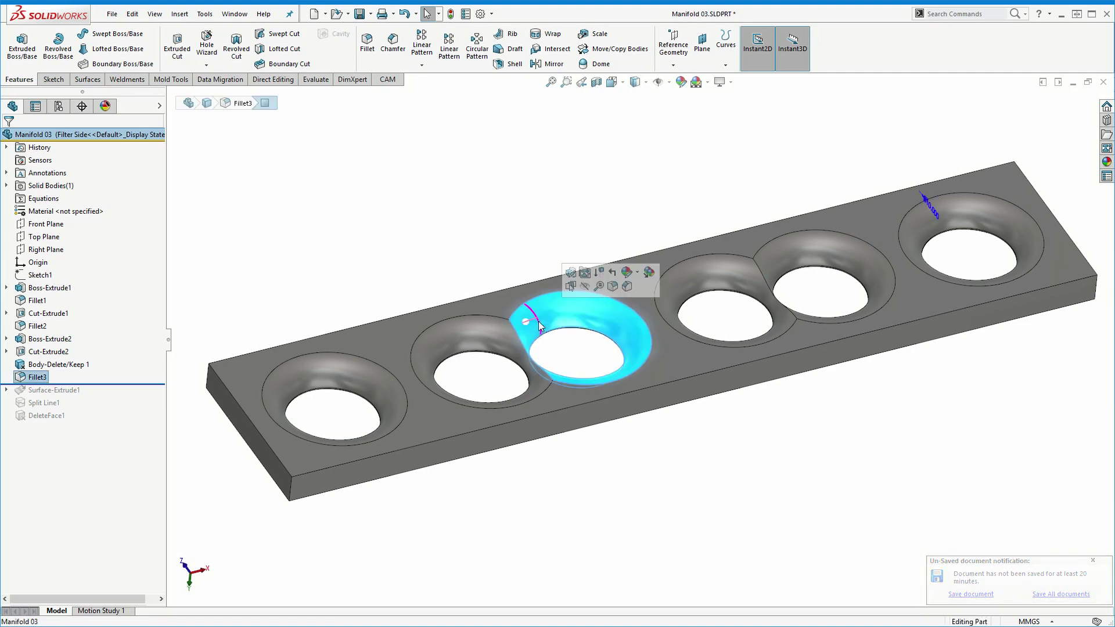
left_click(491, 344, "ctrl")
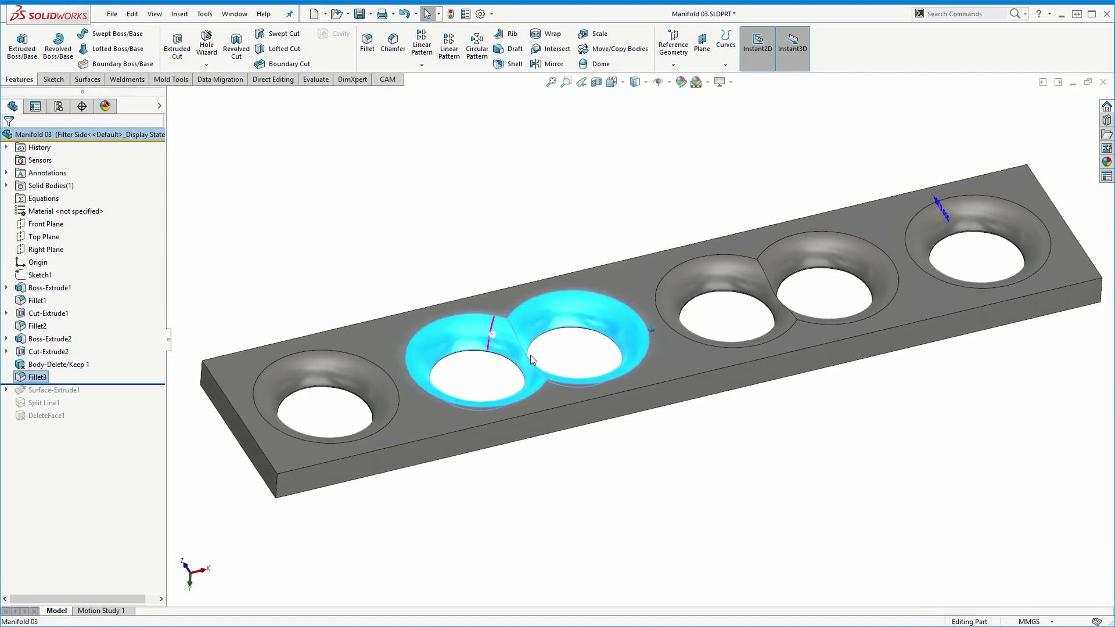
mouse_move(533, 334)
middle_mouse_down()
mouse_move(538, 362)
mouse_move(457, 364)
middle_mouse_up()
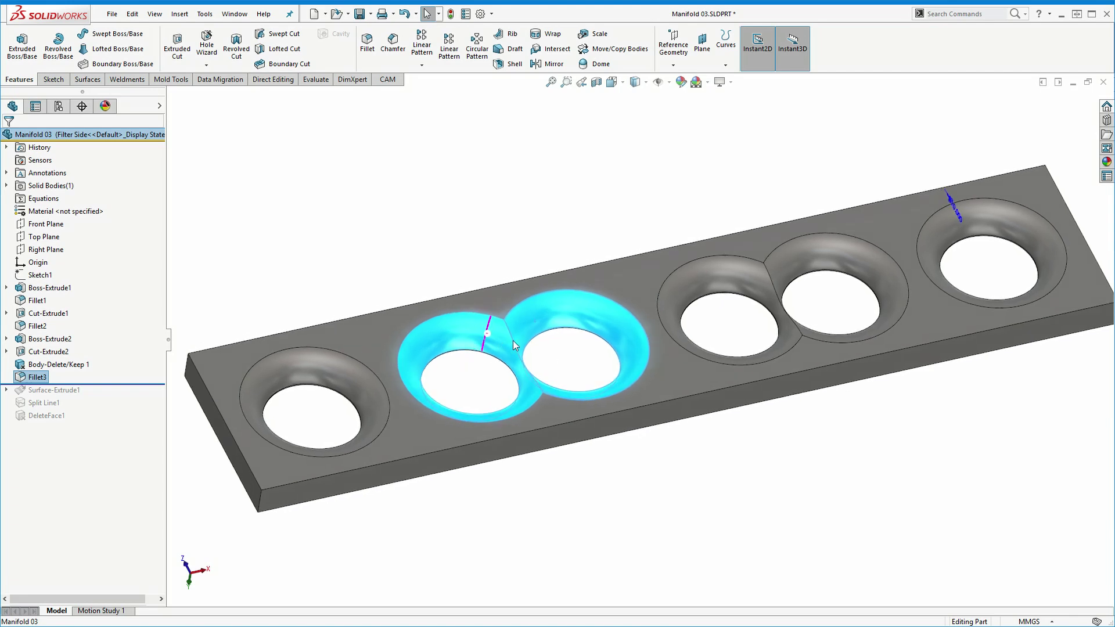
key("Escape")
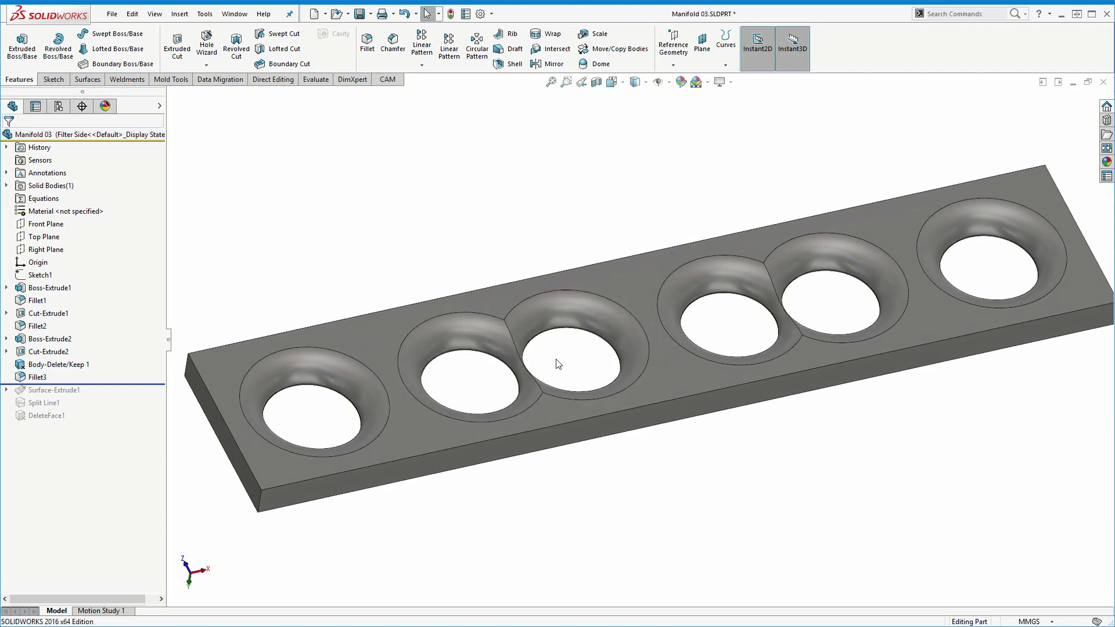
left_click(513, 338)
mouse_move(512, 338)
middle_mouse_down()
mouse_move(554, 361)
mouse_move(510, 376)
middle_mouse_up()
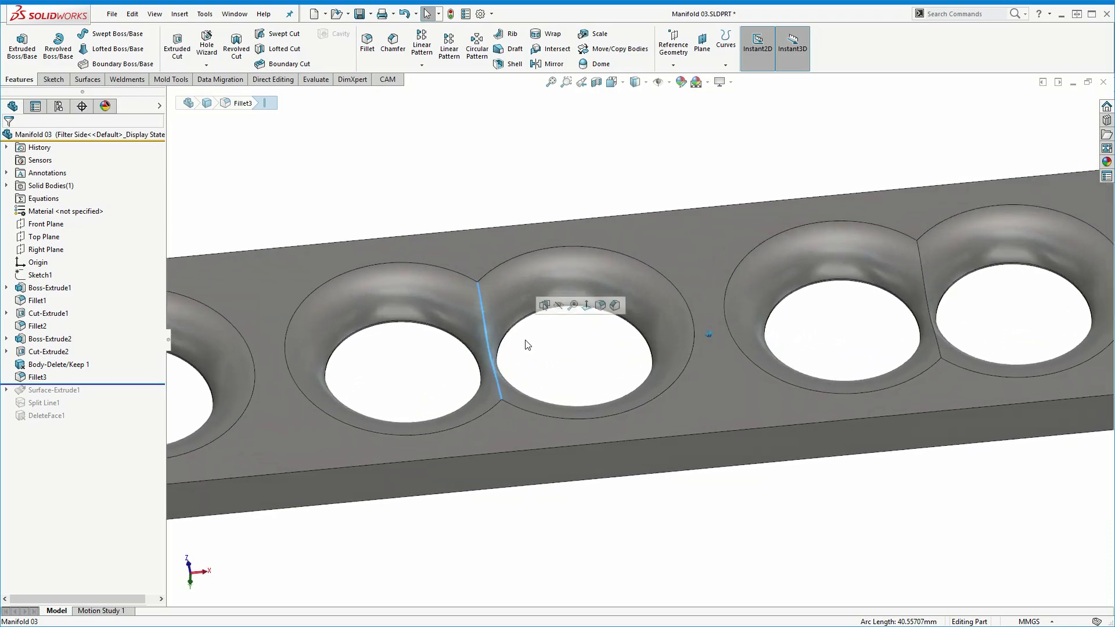
scroll(511, 375, "down", 5)
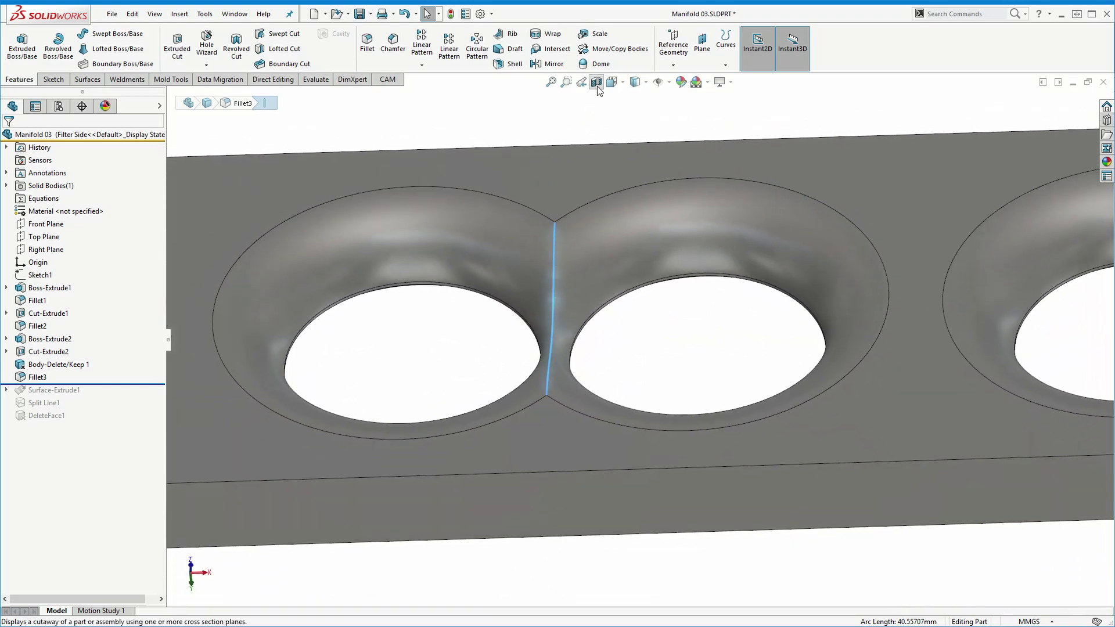
left_click(596, 81)
mouse_move(848, 374)
middle_mouse_down()
mouse_move(999, 403)
mouse_move(948, 382)
mouse_move(975, 373)
mouse_move(751, 424)
middle_mouse_up()
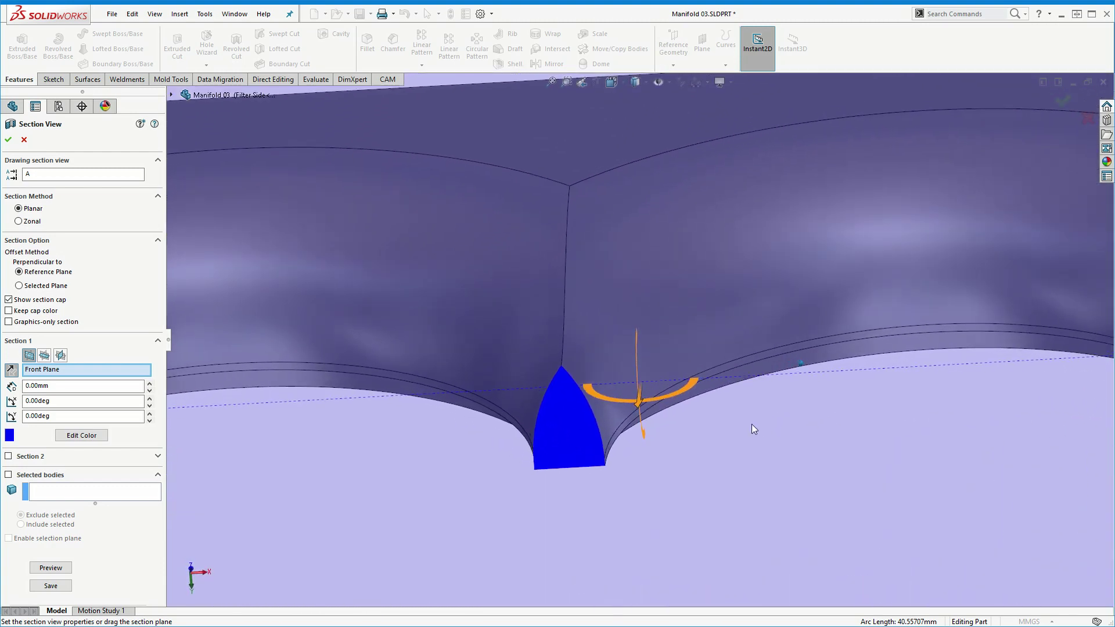
mouse_move(643, 399)
left_mouse_down()
mouse_move(658, 303)
mouse_move(630, 435)
mouse_move(595, 518)
mouse_move(636, 410)
mouse_move(646, 338)
left_mouse_up()
scroll(646, 338, "up", 3)
mouse_move(645, 337)
middle_mouse_down()
mouse_move(591, 355)
mouse_move(614, 381)
middle_mouse_up()
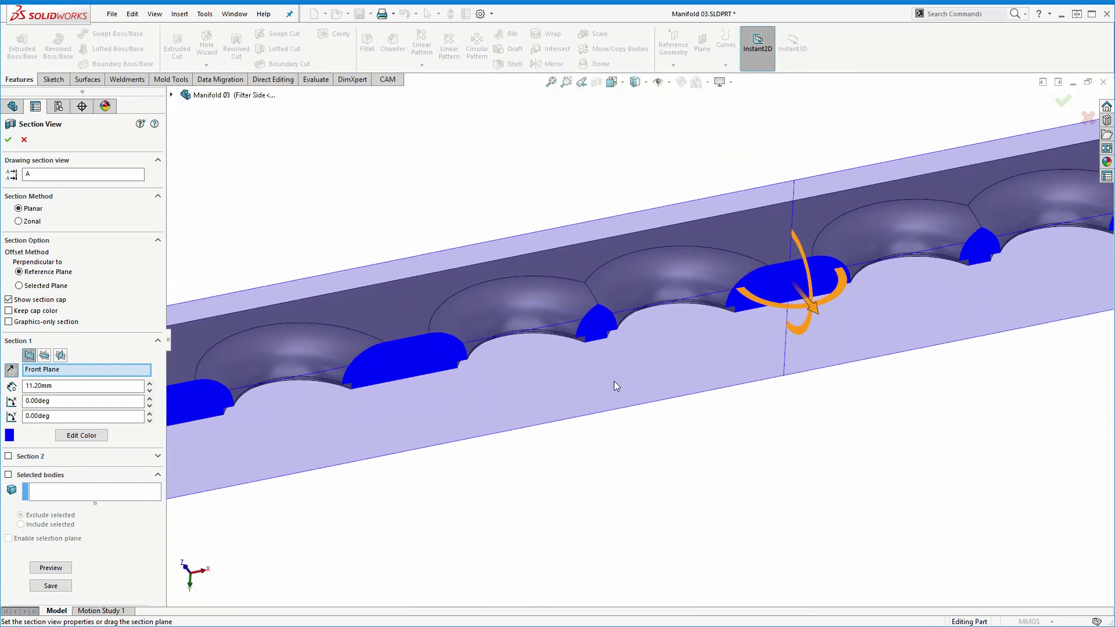
scroll(641, 374, "up", 2)
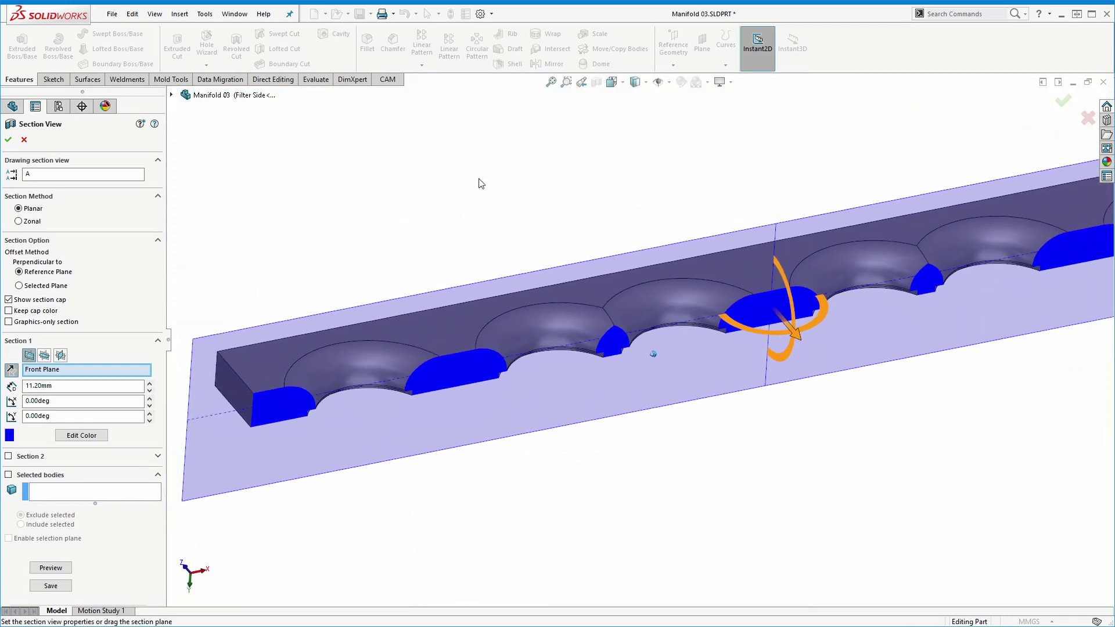
left_click(25, 140)
mouse_move(515, 209)
middle_mouse_down()
mouse_move(805, 335)
mouse_move(426, 384)
mouse_move(461, 394)
middle_mouse_up()
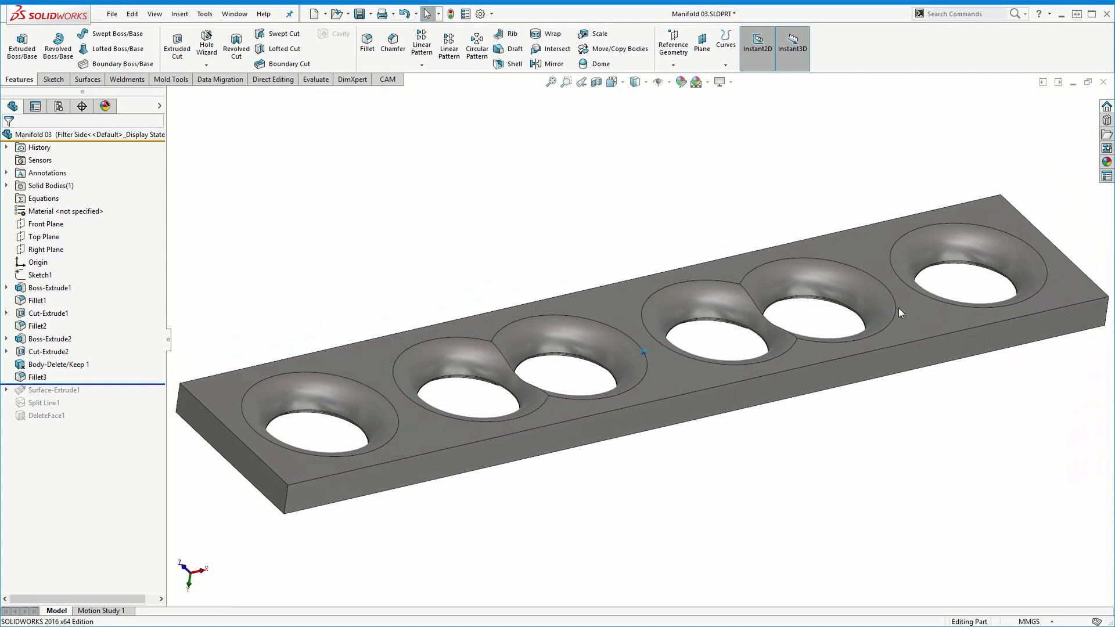
- Roll Manifold 03 forward past Plane1 and Surface-Extrude1, then try moving Plane1 above Fillet3
middle_click_drag(831, 277, 785, 251)
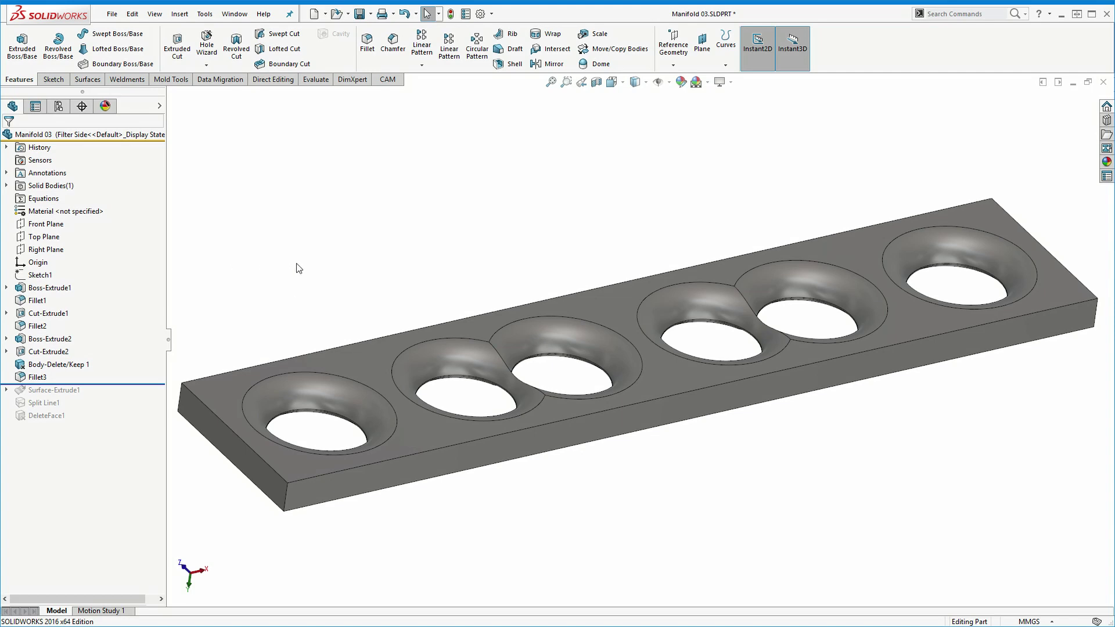
middle_click_drag(297, 269, 298, 268)
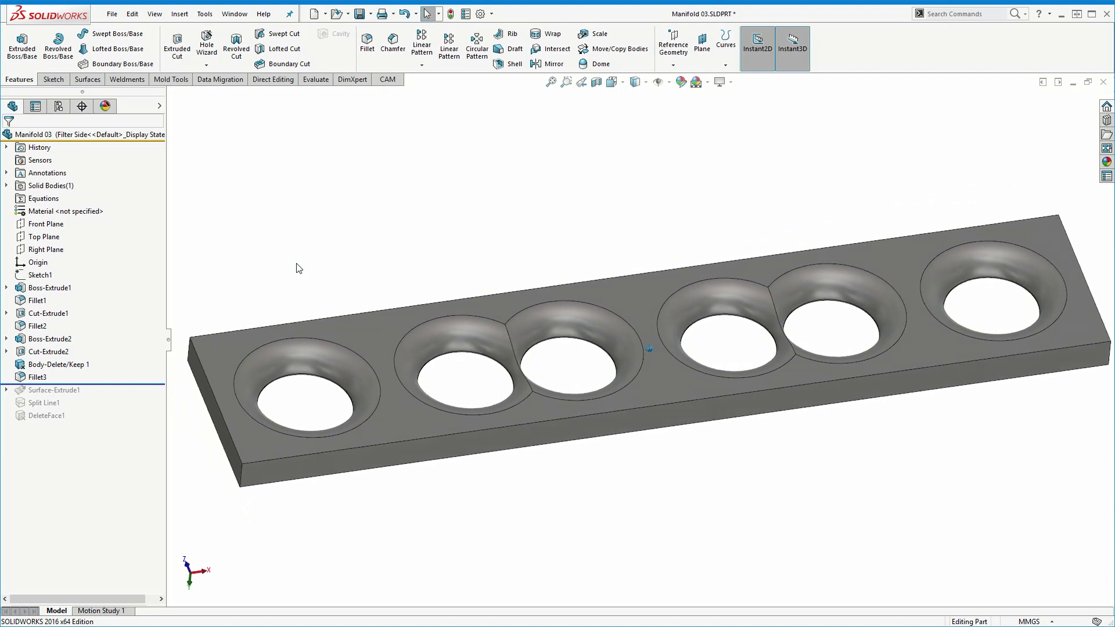
mouse_move(650, 348)
middle_mouse_down()
mouse_move(513, 408)
mouse_move(668, 337)
middle_mouse_up()
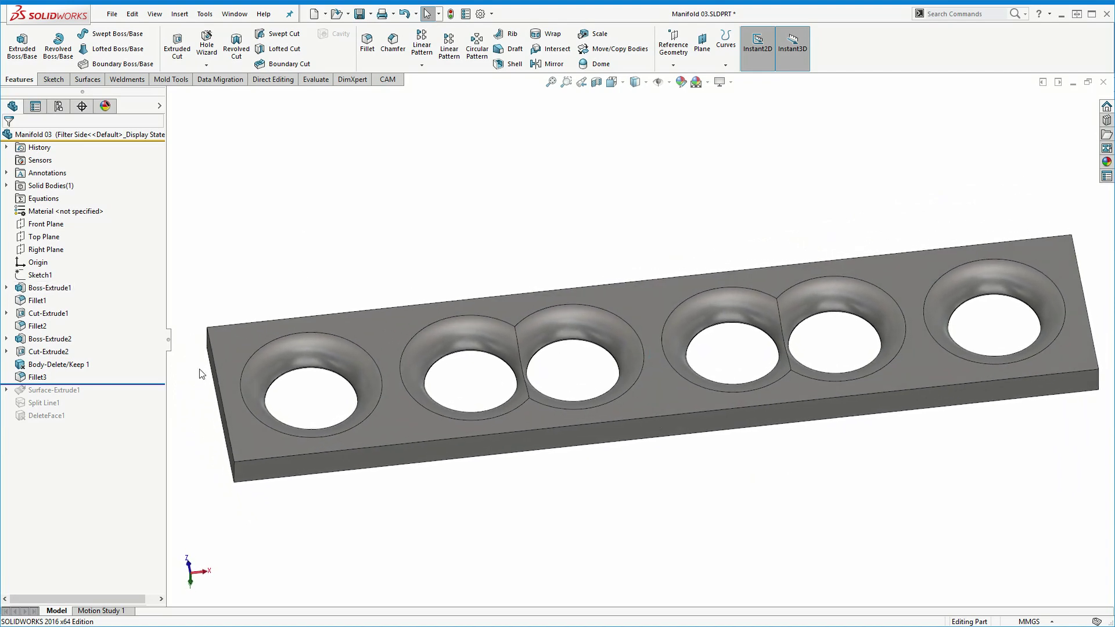
left_click_drag(141, 385, 55, 418)
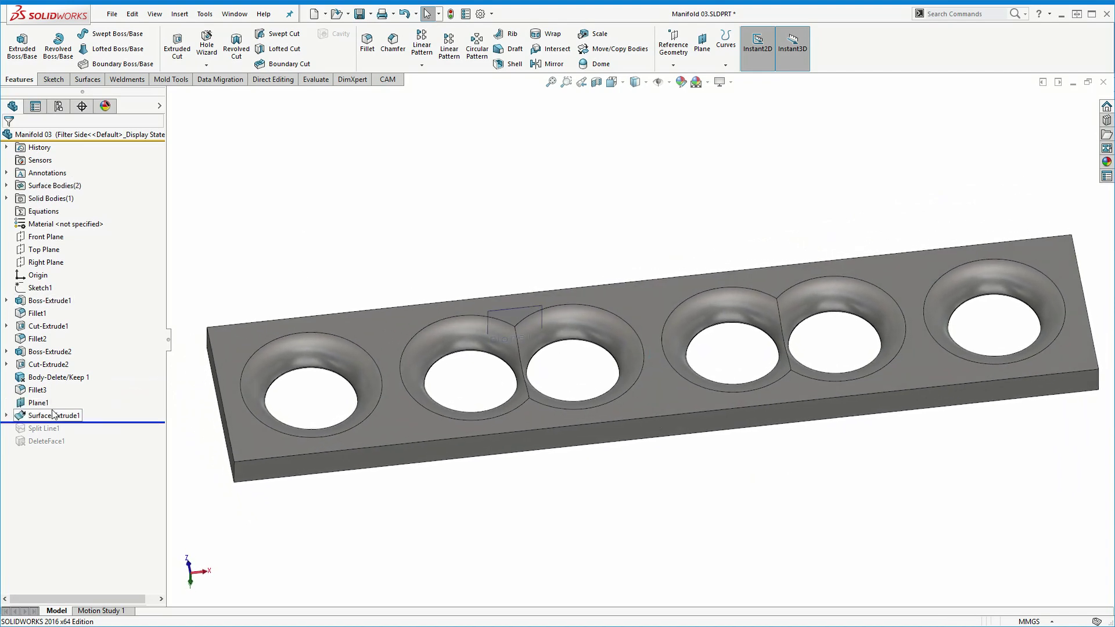
middle_click_drag(567, 299, 534, 326)
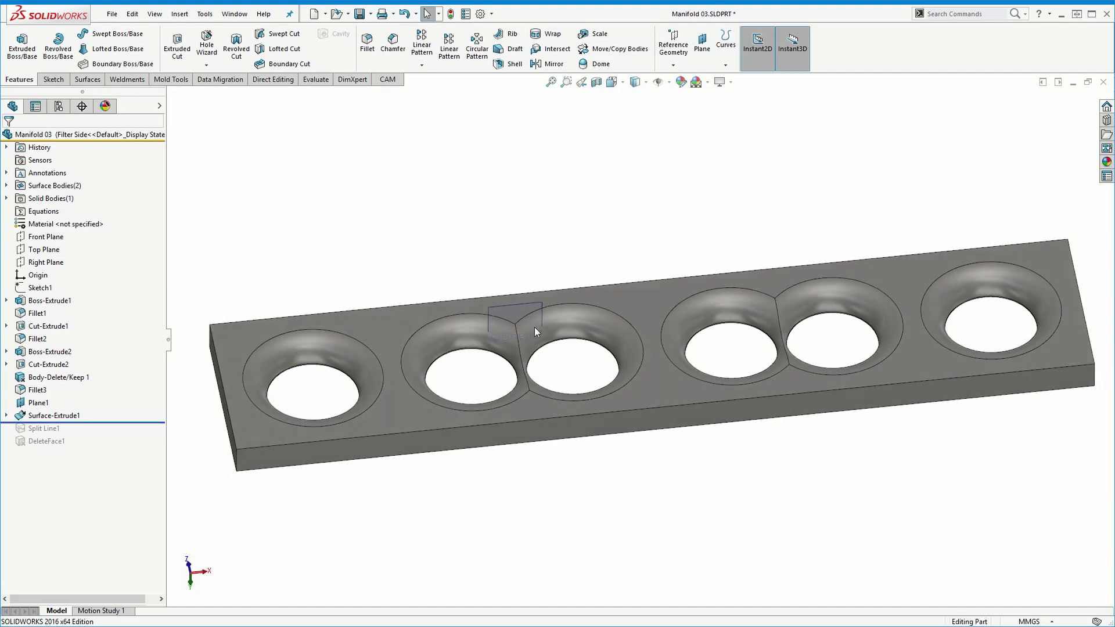
left_click_drag(52, 402, 40, 394)
left_click(42, 390)
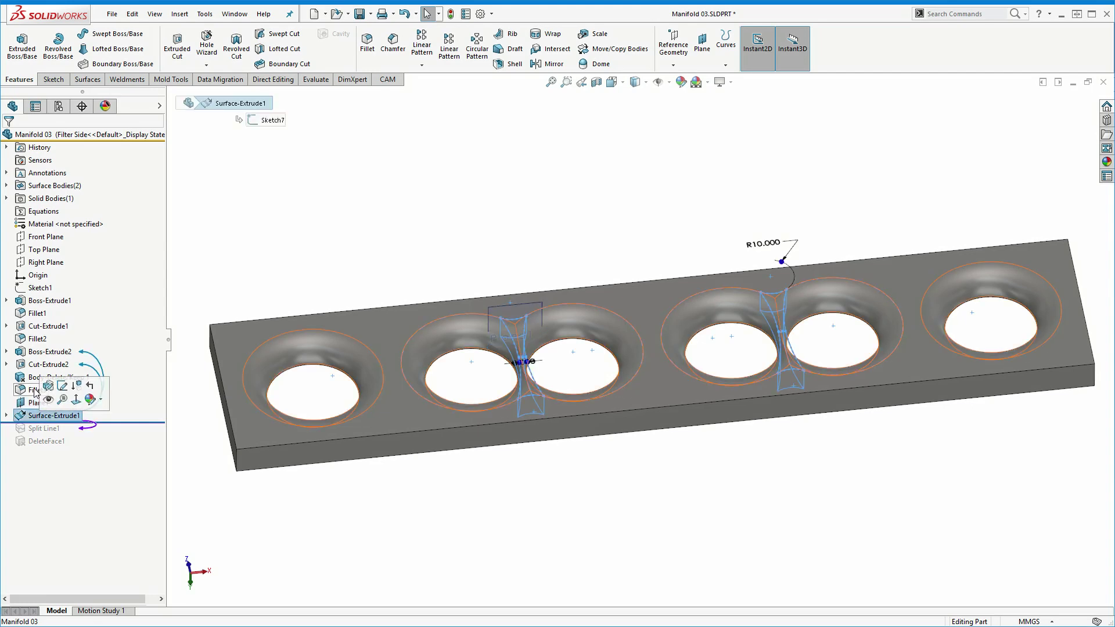
- Select Plane1 to check its outline, then hide it
left_click(248, 264)
left_click(38, 402)
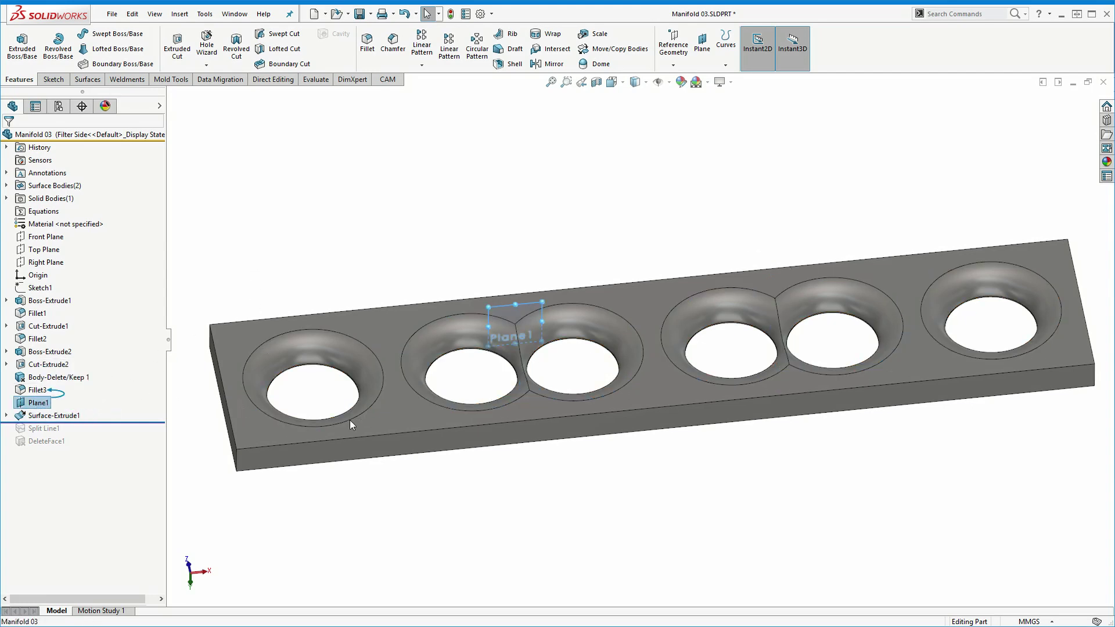
left_click(424, 493)
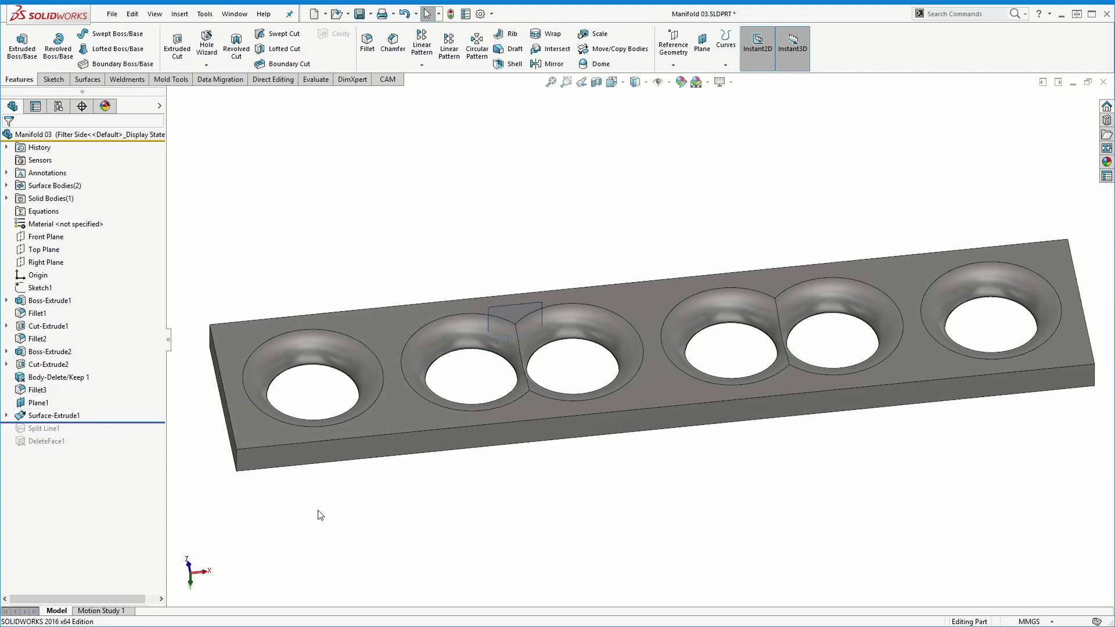
middle_click_drag(455, 292, 343, 363)
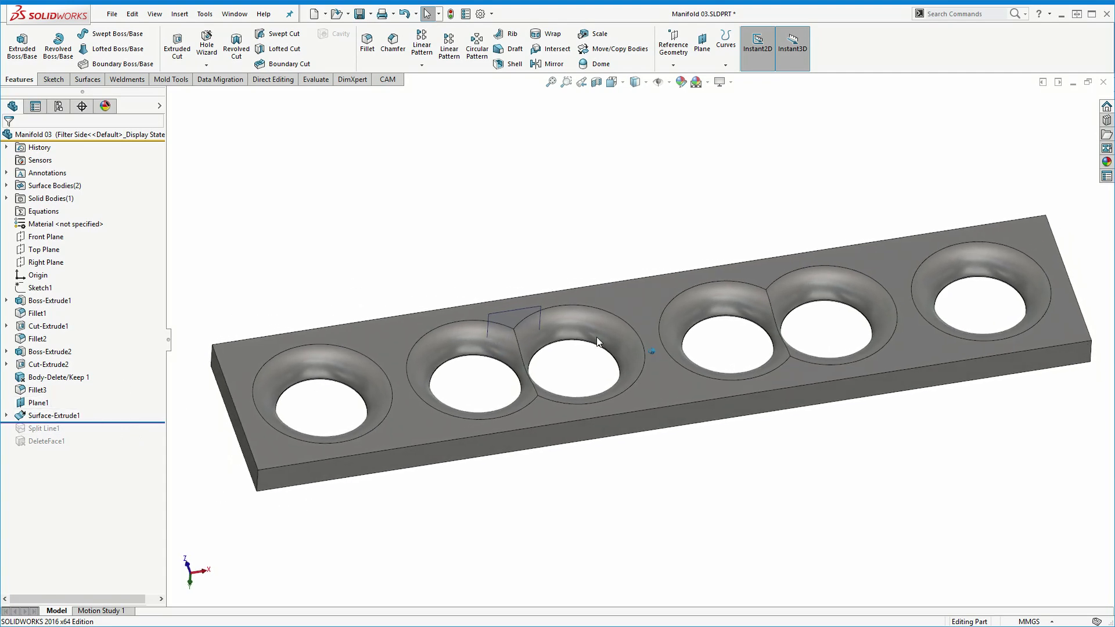
right_click(39, 402)
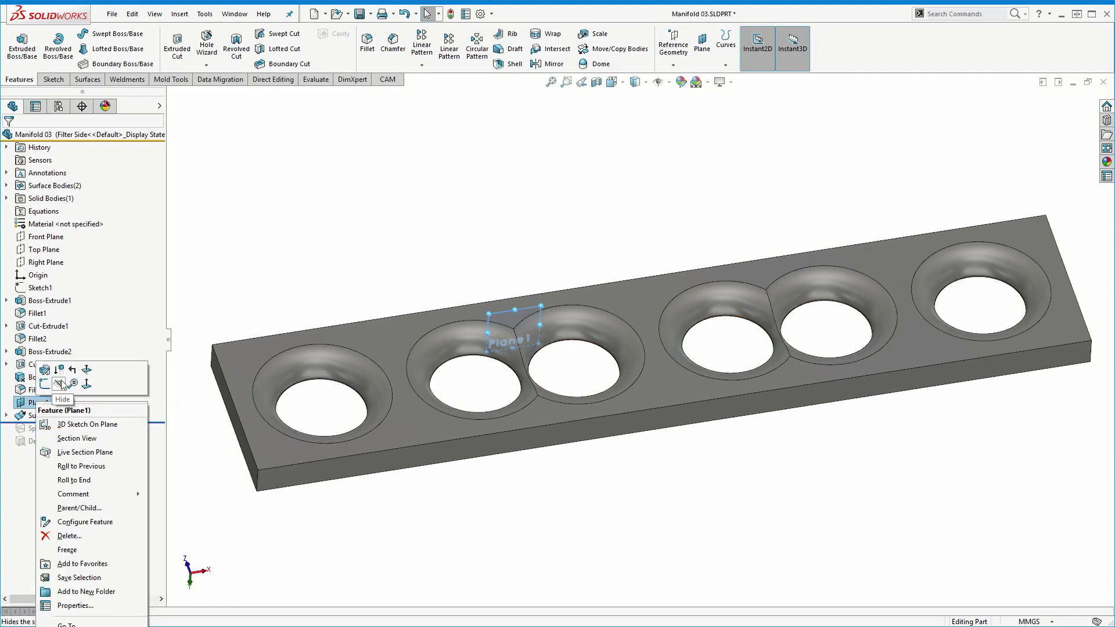
left_click(42, 377)
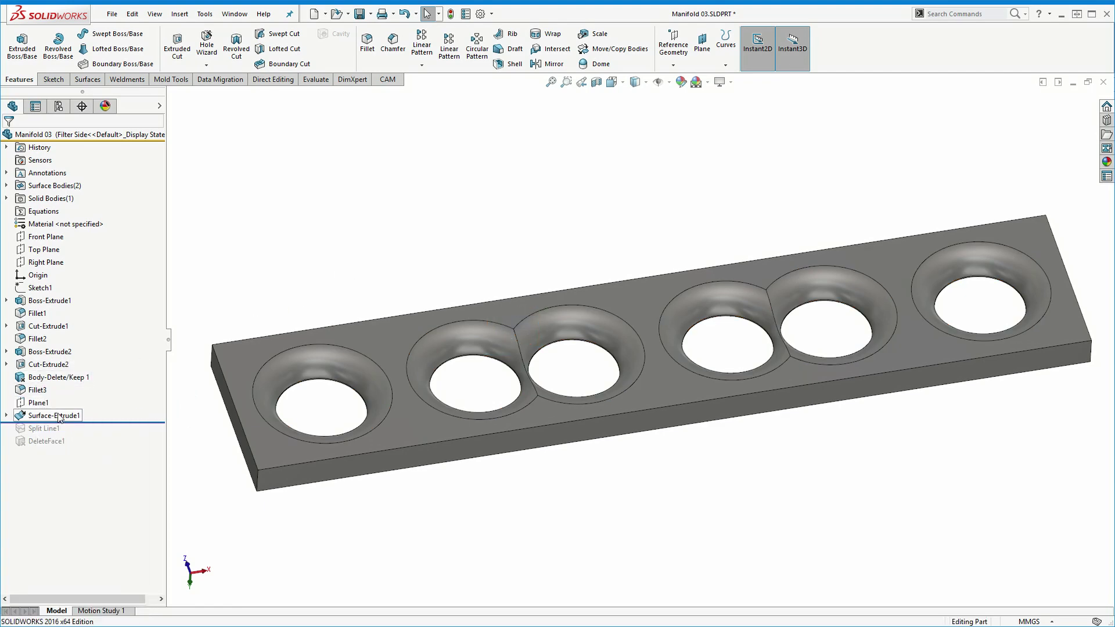
- Pick the curved faces around the second and third holes, then select Surface-Extrude1
left_click(495, 337)
left_click(541, 330)
left_click(560, 377)
mouse_move(518, 335)
middle_mouse_down()
mouse_move(514, 313)
mouse_move(497, 307)
middle_mouse_up()
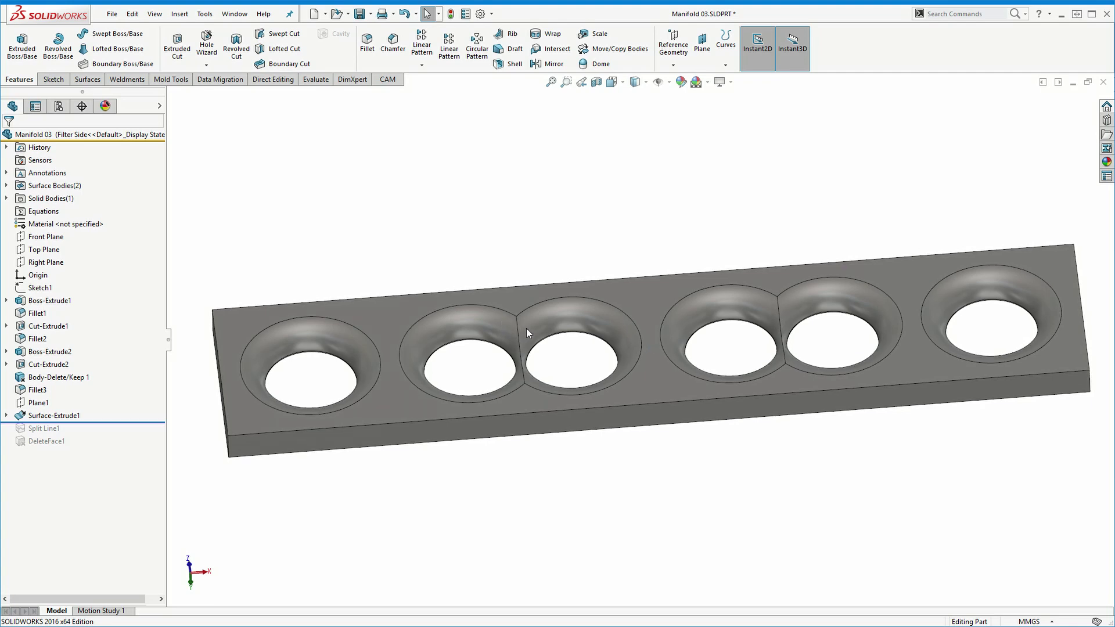
scroll(526, 328, "down", 1)
scroll(514, 314, "down", 2)
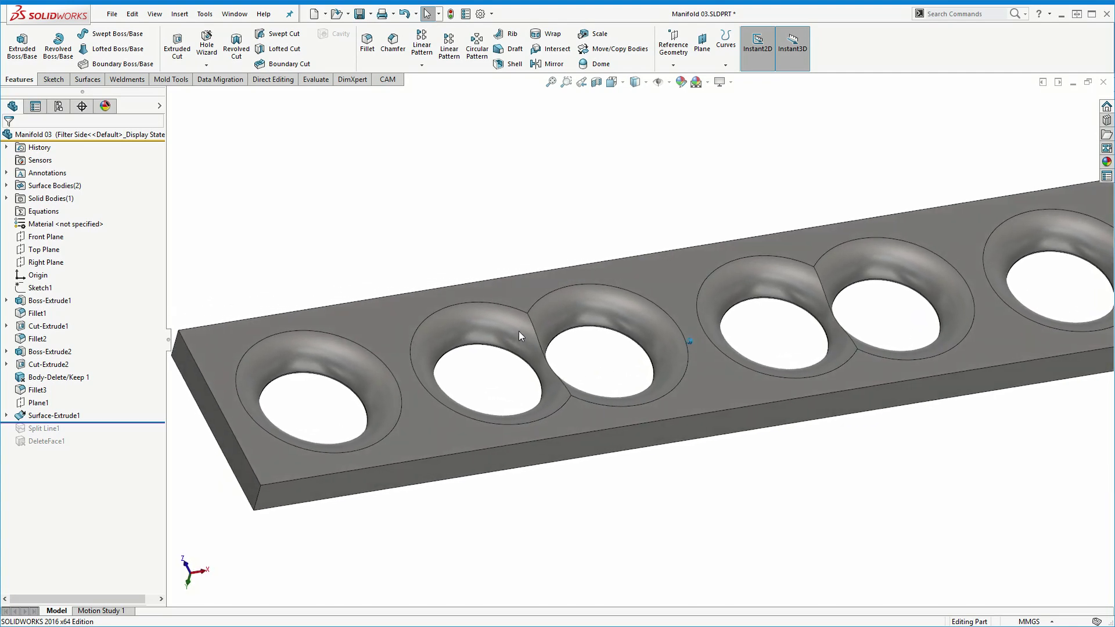
scroll(521, 324, "up", 1)
scroll(672, 414, "up", 1)
scroll(673, 412, "up", 1)
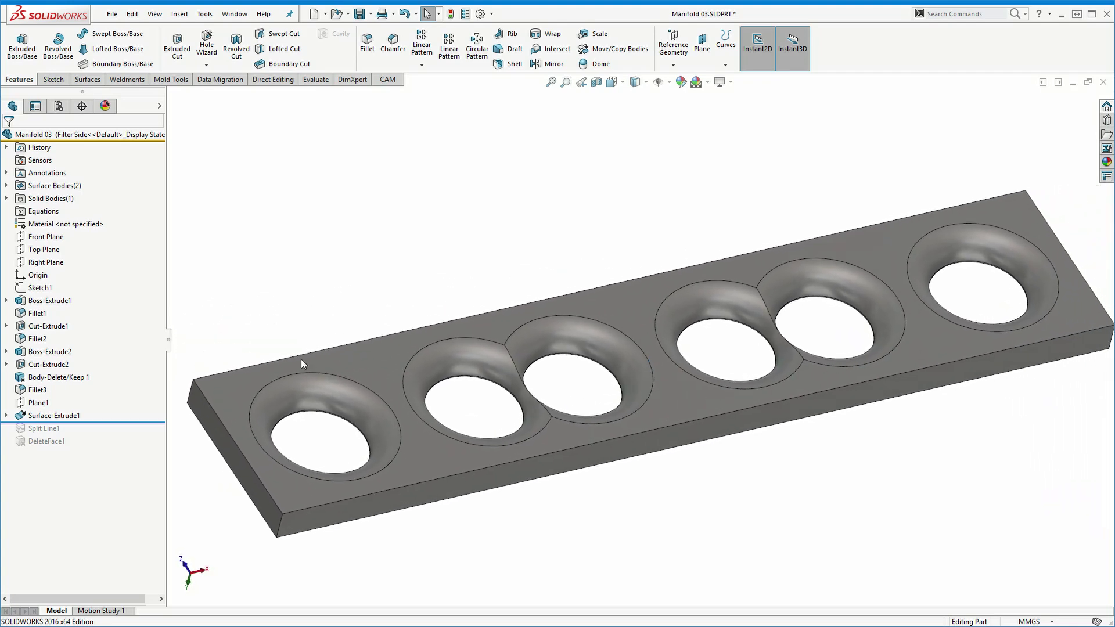
left_click(54, 416)
scroll(670, 248, "down", 2)
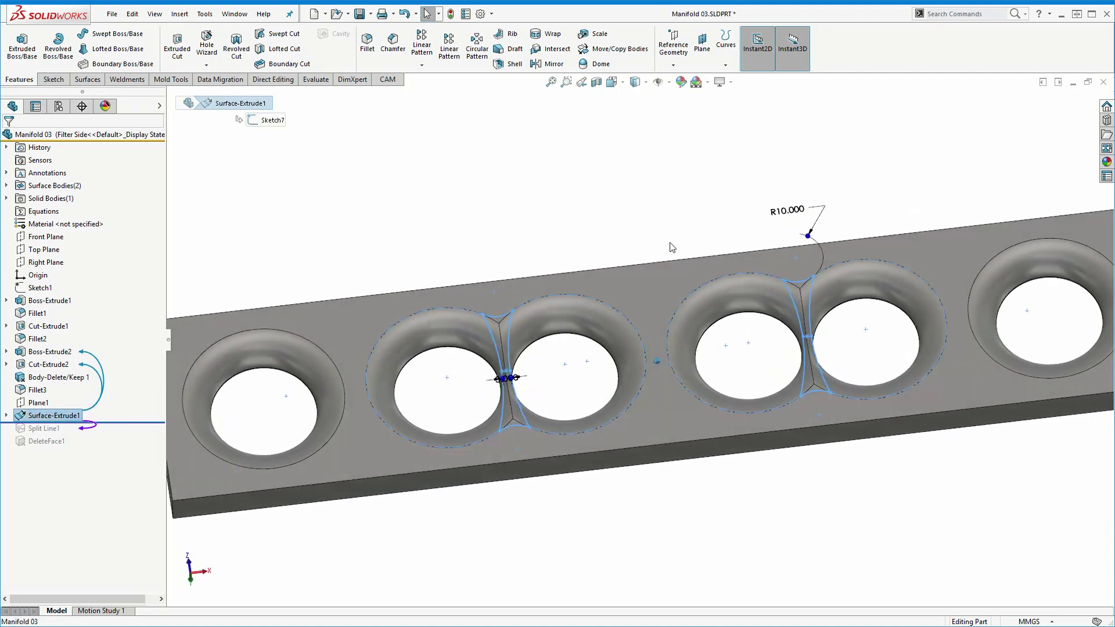
scroll(665, 245, "down", 2)
scroll(647, 311, "down", 2)
scroll(566, 248, "down", 1)
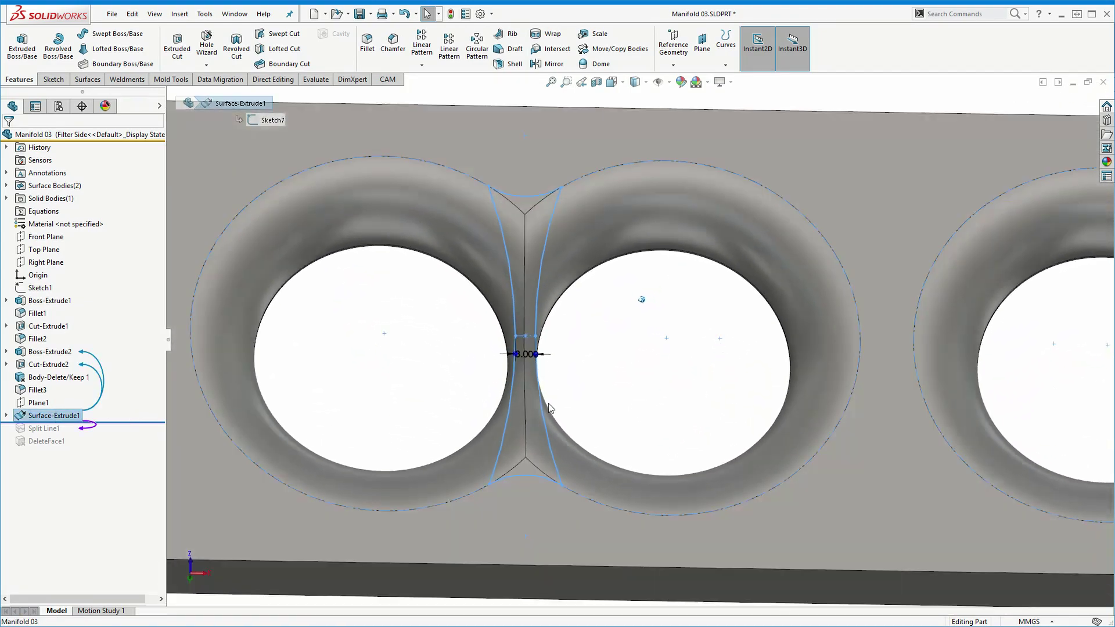
- Orbit to an oblique view and pick an arc edge of the Sketch7 profile
mouse_move(539, 347)
middle_mouse_down()
mouse_move(551, 242)
mouse_move(590, 266)
mouse_move(530, 175)
middle_mouse_up()
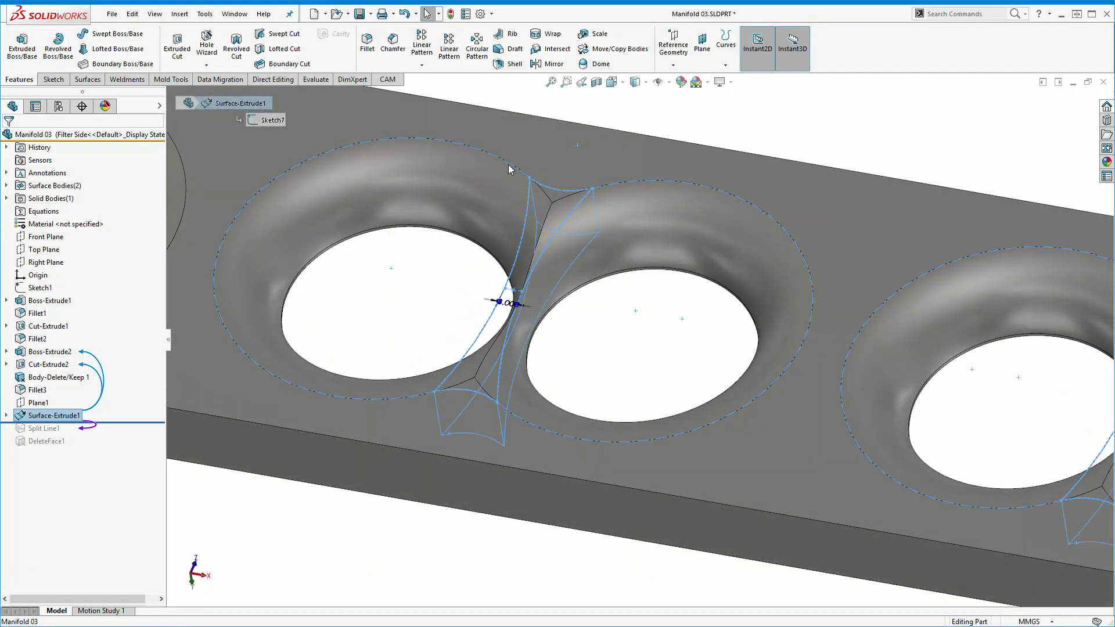
left_click(515, 165)
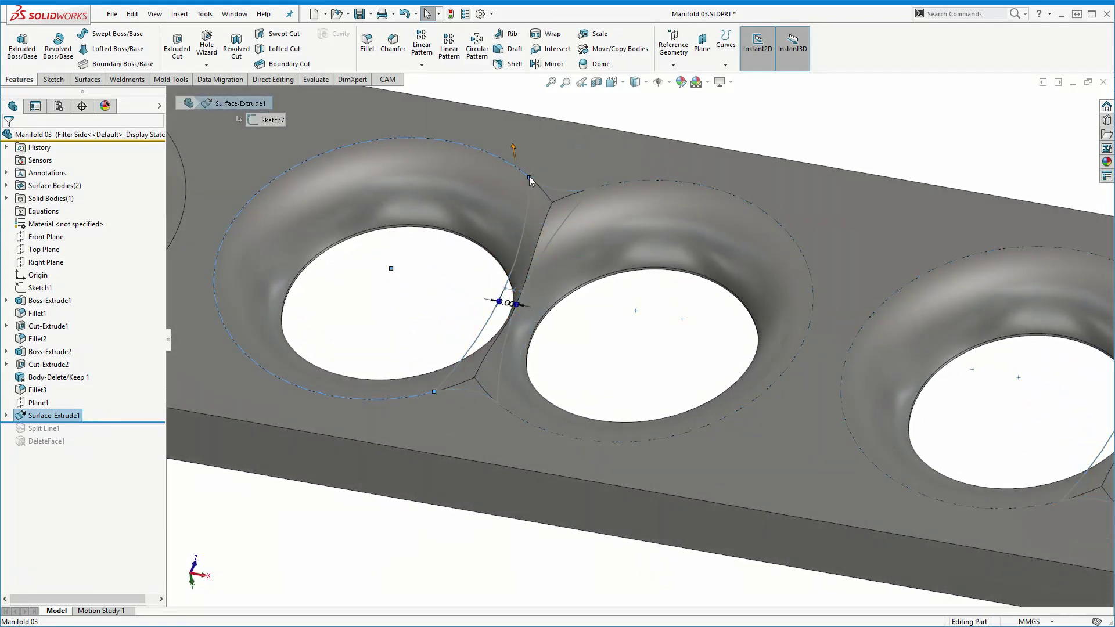
key("Escape")
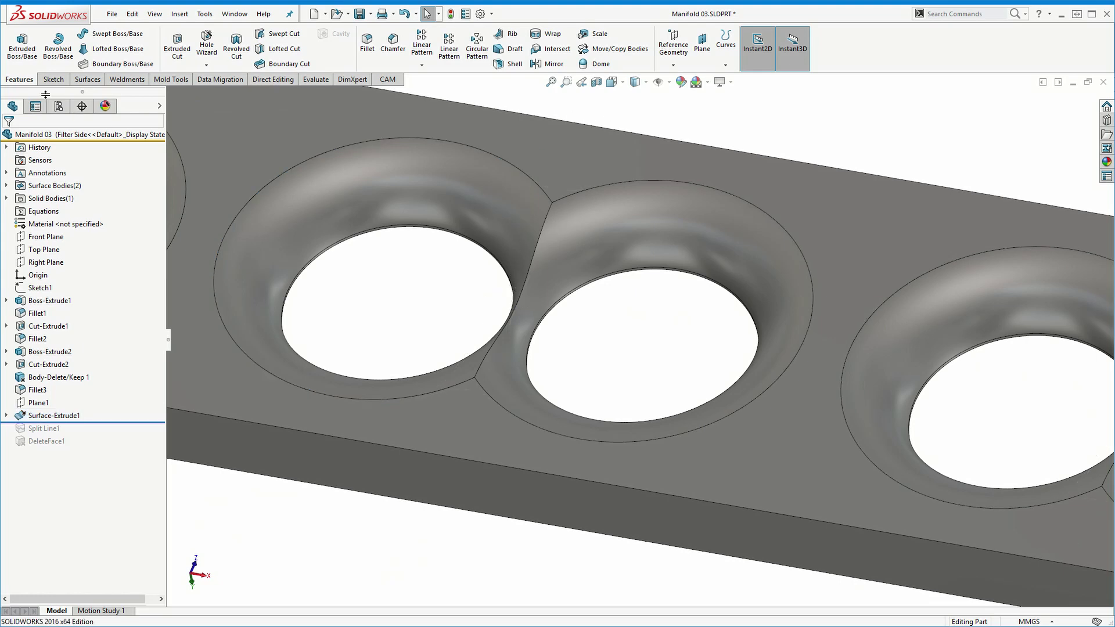
- Show the Sketch tools and select the left and middle holes' outer edges
left_click(55, 79)
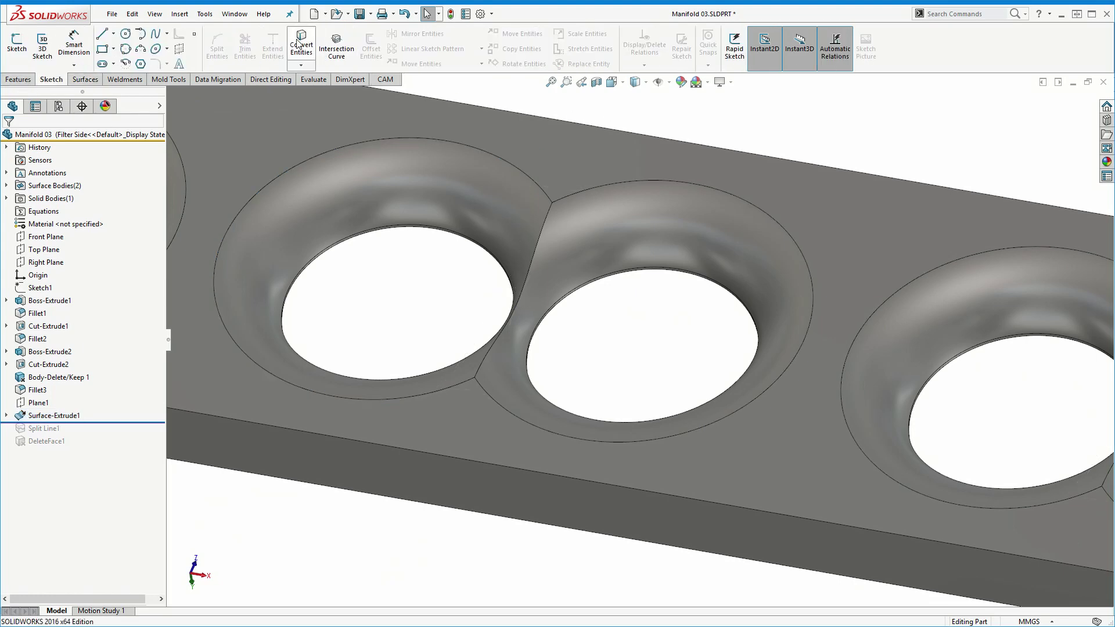
left_click(538, 186)
left_click(571, 195)
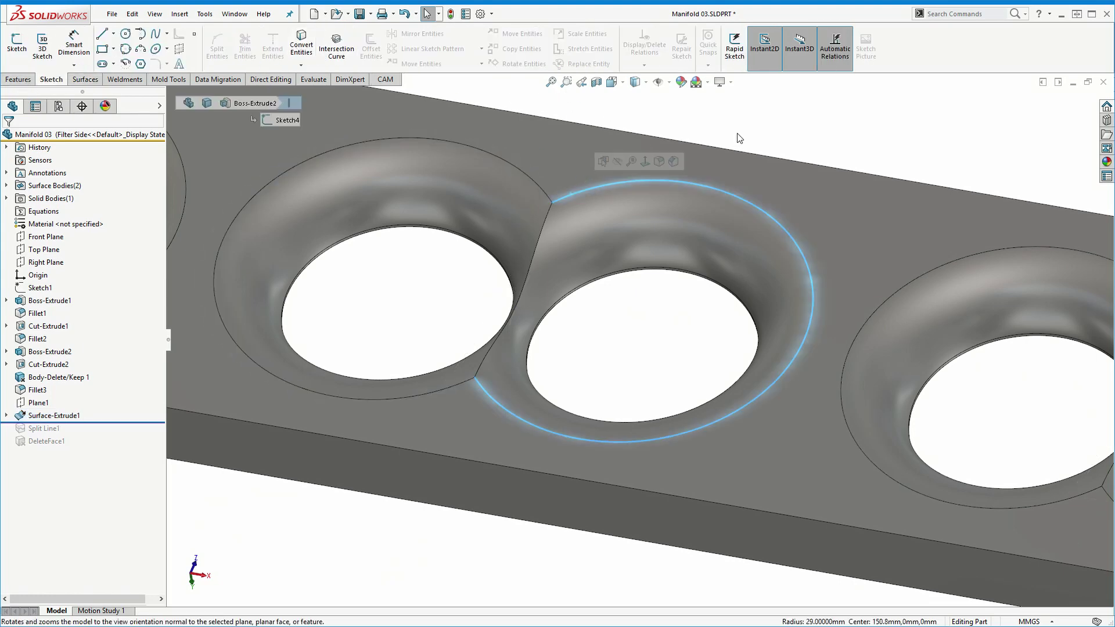
- Reselect Surface-Extrude1 and orbit and zoom in on the joined holes
left_click(54, 416)
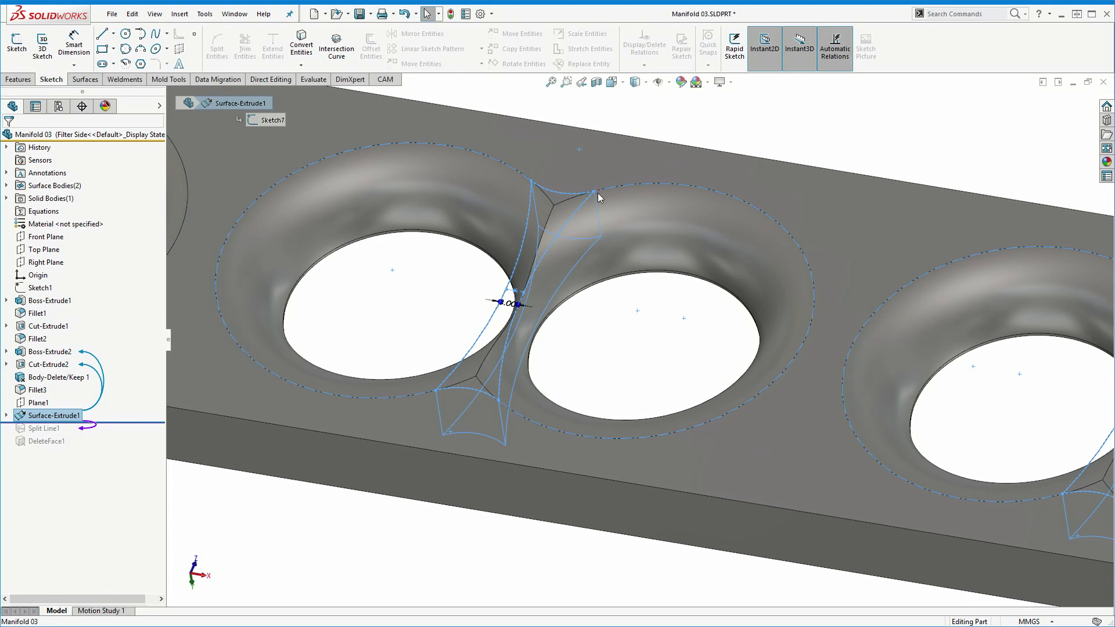
middle_click_drag(592, 194, 559, 176)
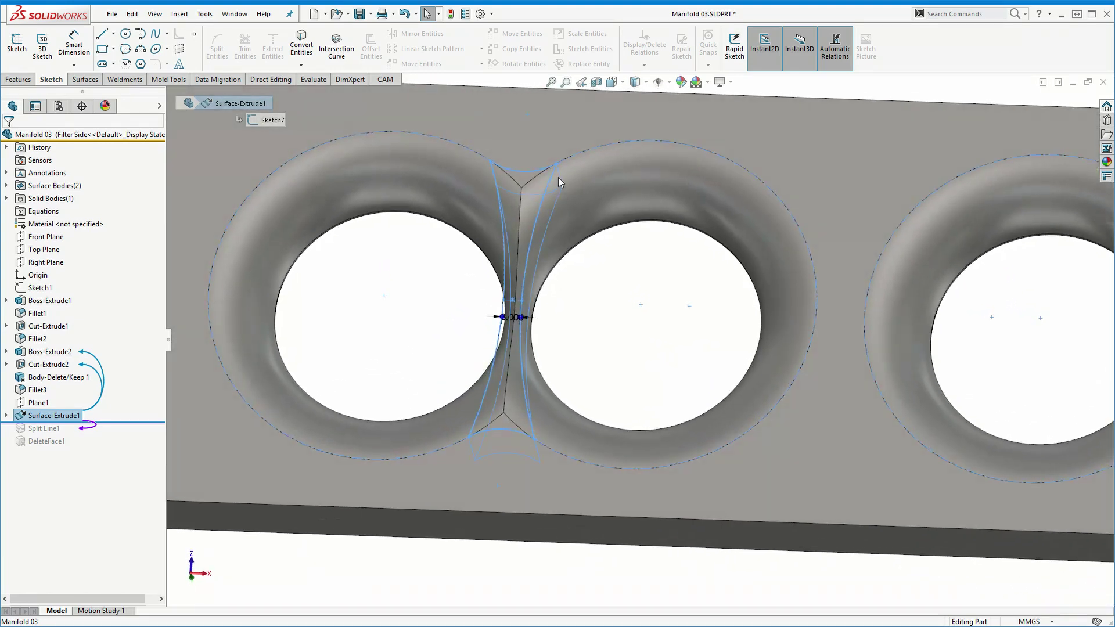
scroll(537, 426, "up", 2)
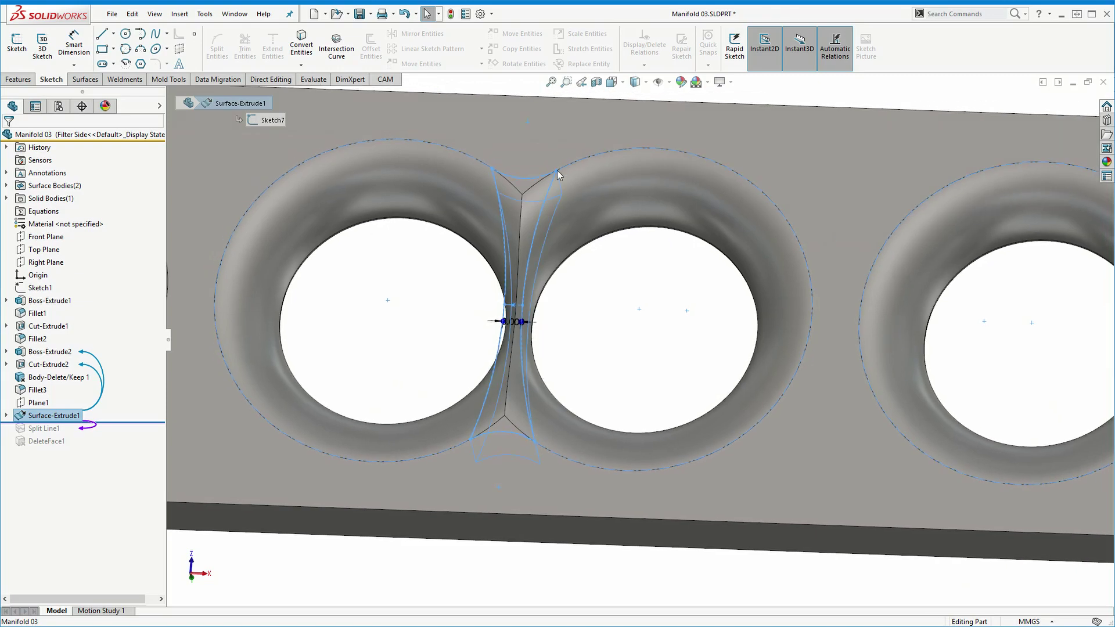
middle_click_drag(557, 169, 903, 210)
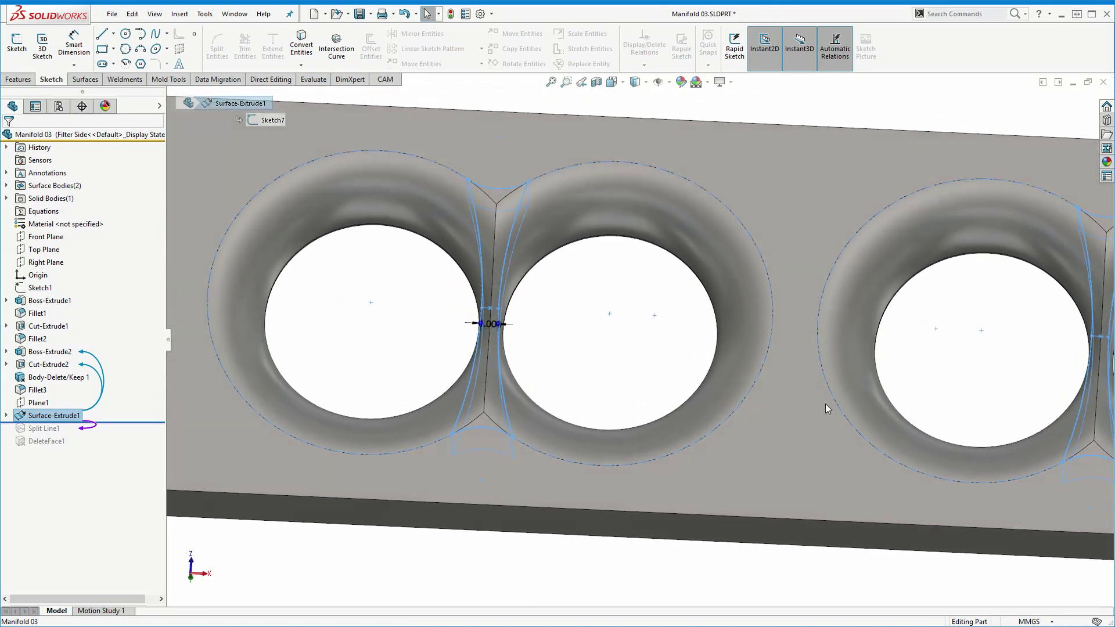
middle_click_drag(824, 410, 746, 363)
left_click(418, 342)
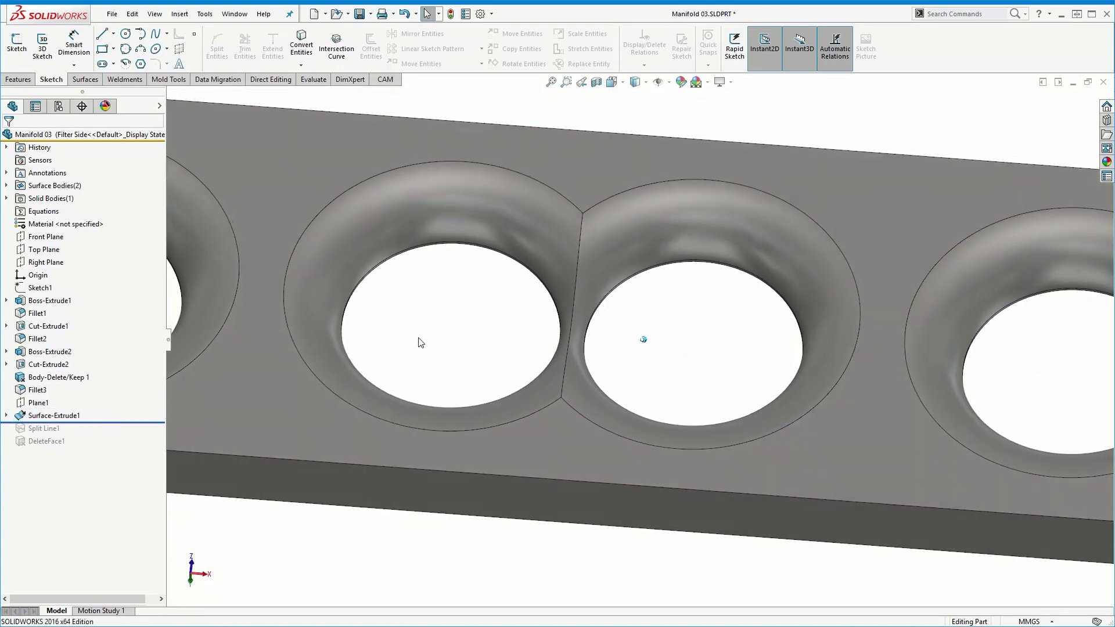
- Show the Surface-Extrude1 cutting surface and orbit to a tilted view
right_click(66, 418)
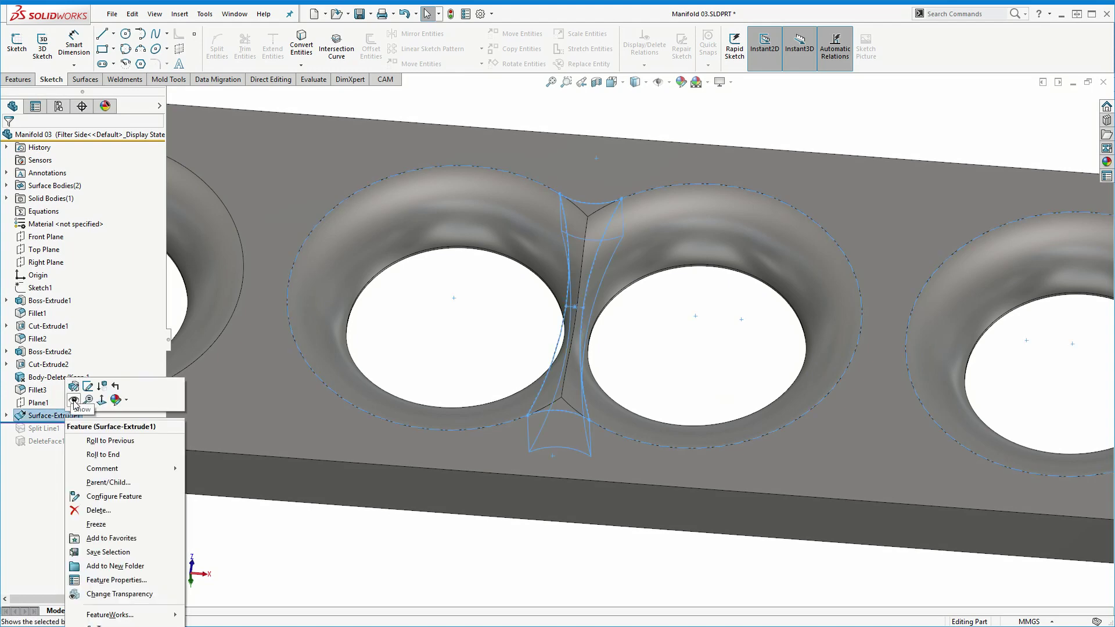
left_click(74, 403)
mouse_move(671, 331)
middle_mouse_down()
mouse_move(608, 198)
mouse_move(572, 264)
mouse_move(527, 223)
middle_mouse_up()
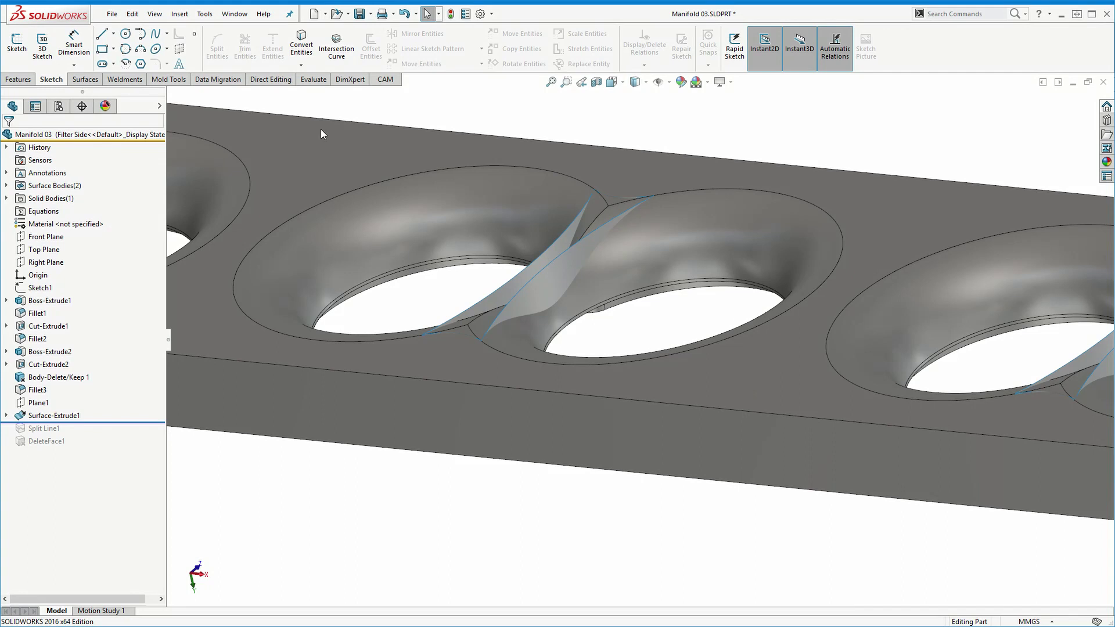
- Orbit to the twisted surface between the holes and pick its face with Select Other
left_click(84, 80)
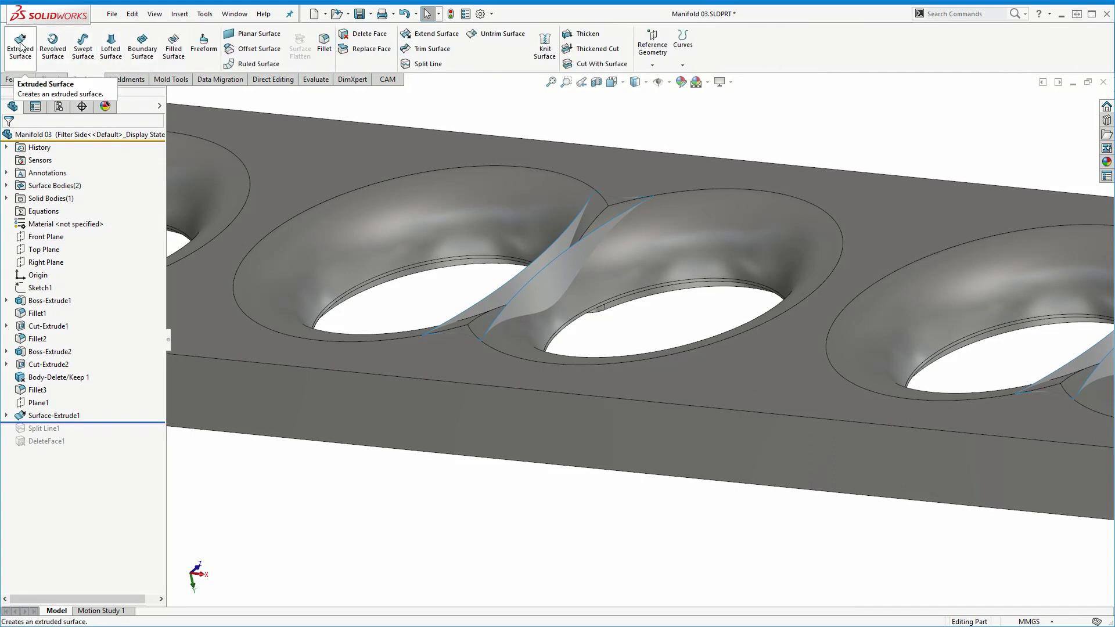
middle_click_drag(663, 317, 742, 371)
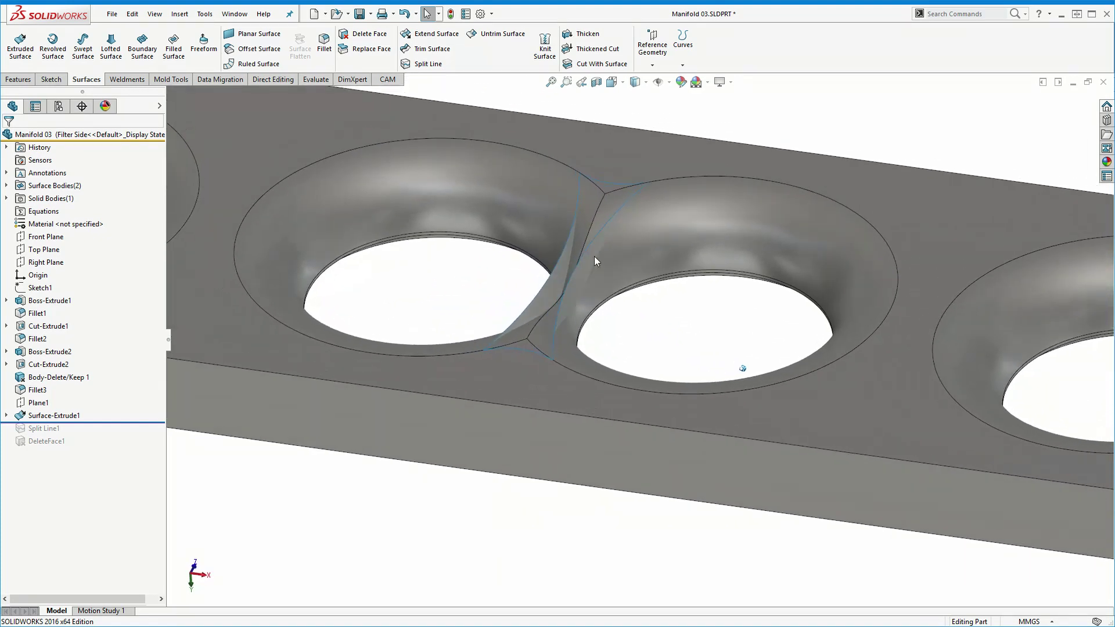
mouse_move(528, 262)
middle_mouse_down()
mouse_move(590, 219)
mouse_move(588, 290)
middle_mouse_up()
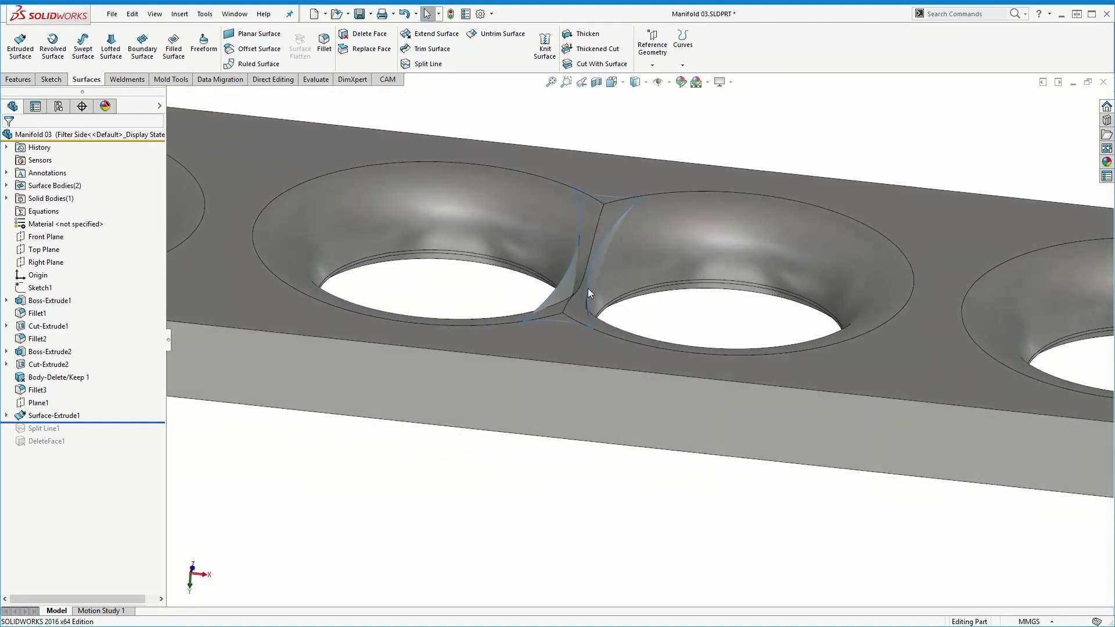
middle_click_drag(594, 230, 590, 281)
scroll(590, 281, "down", 2)
scroll(588, 288, "down", 1)
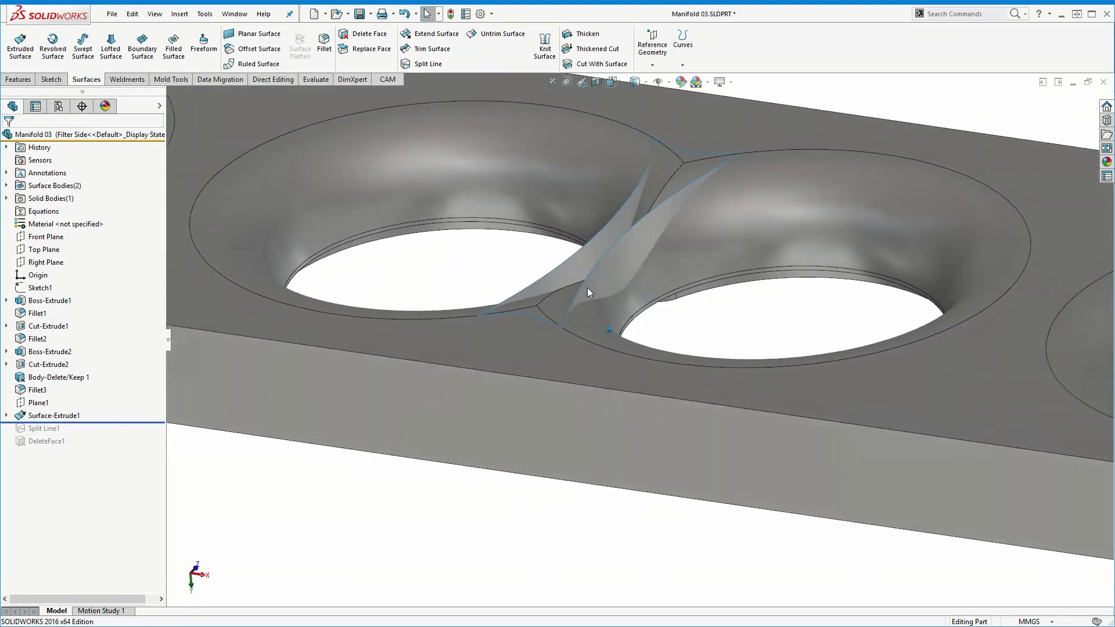
scroll(561, 307, "down", 2)
right_click(526, 323)
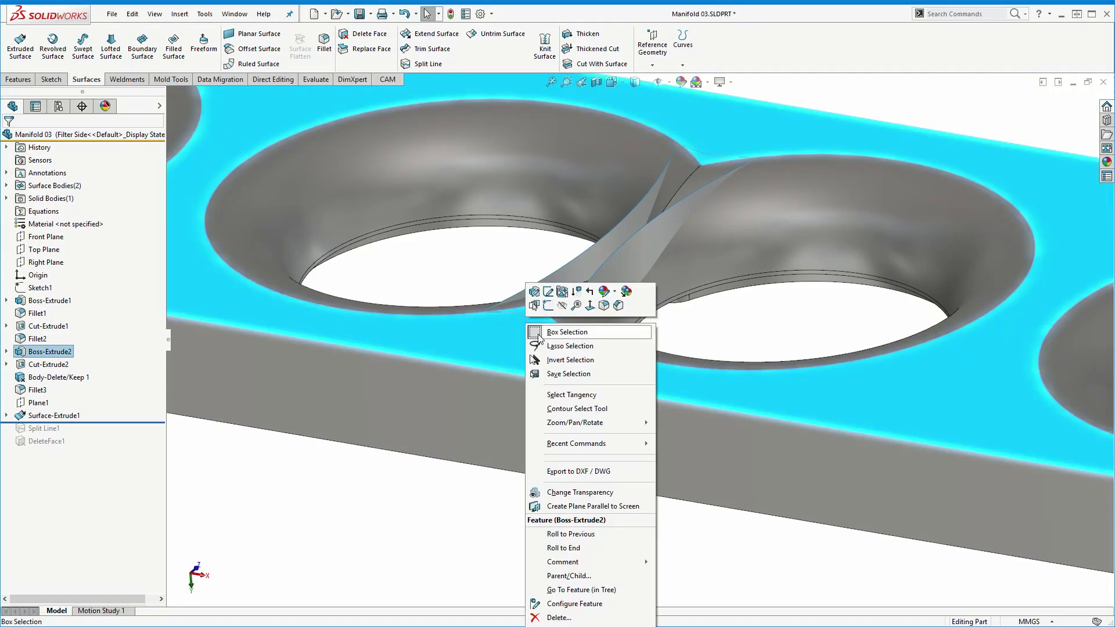
left_click(575, 325)
left_click(566, 326)
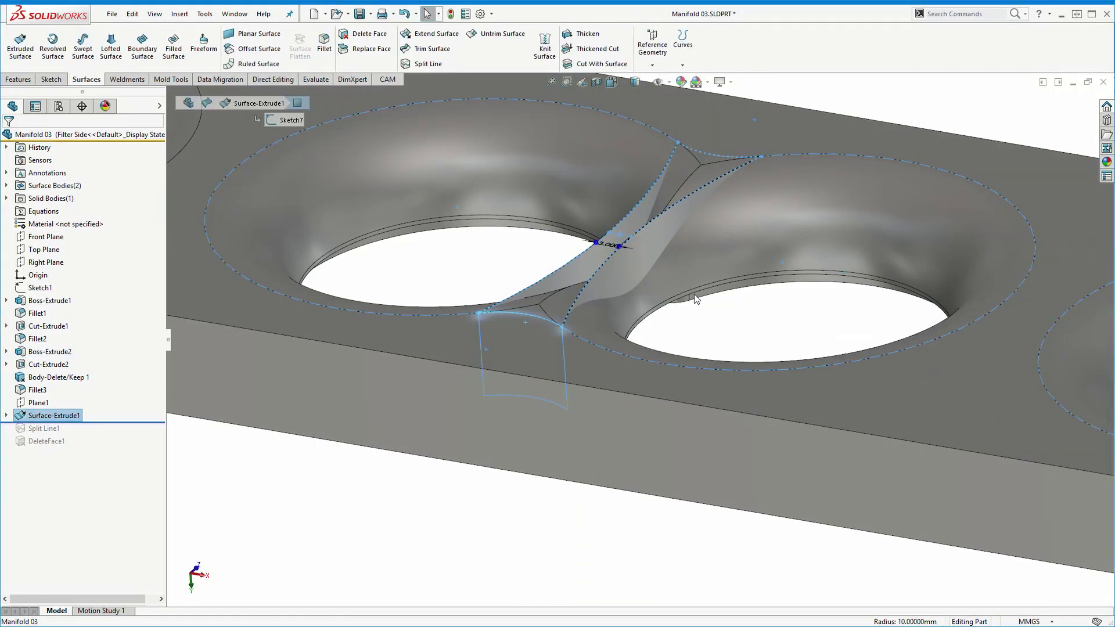
scroll(697, 299, "down", 1)
scroll(694, 317, "down", 2)
scroll(694, 316, "up", 2)
scroll(663, 326, "up", 1)
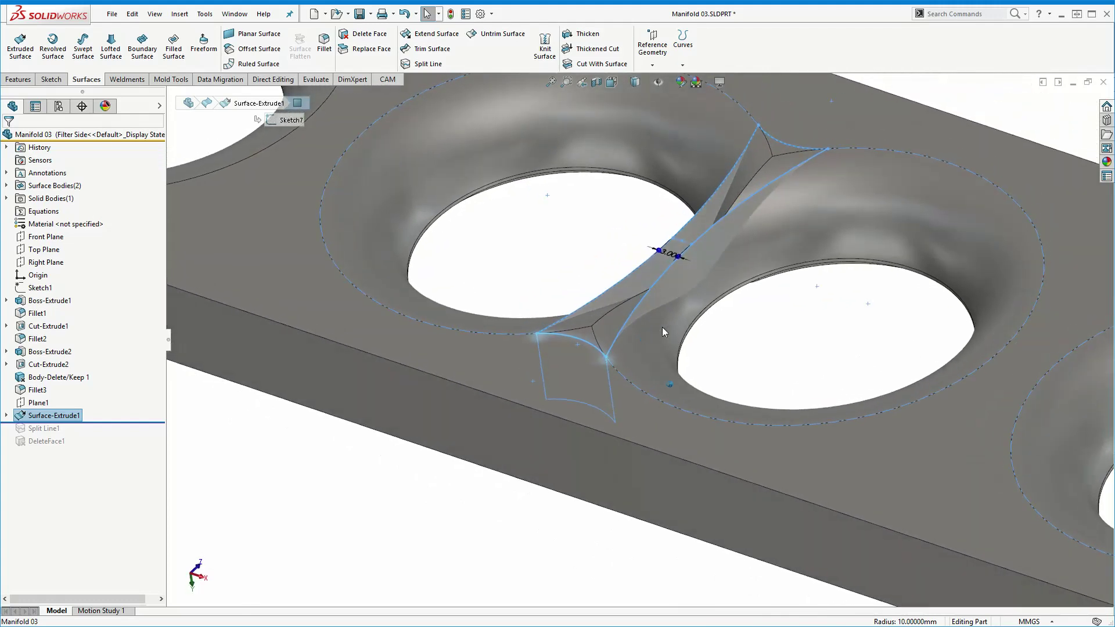
scroll(621, 344, "down", 1)
scroll(621, 349, "up", 1)
- Select and clear the right and left countersink faces
left_click(580, 306)
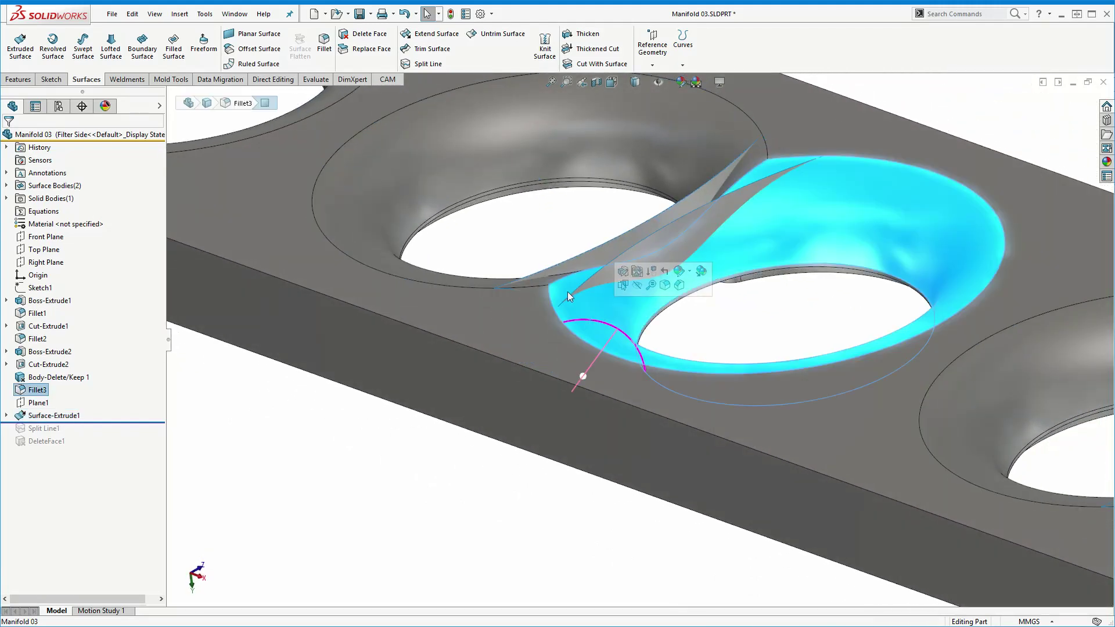
left_click(467, 284)
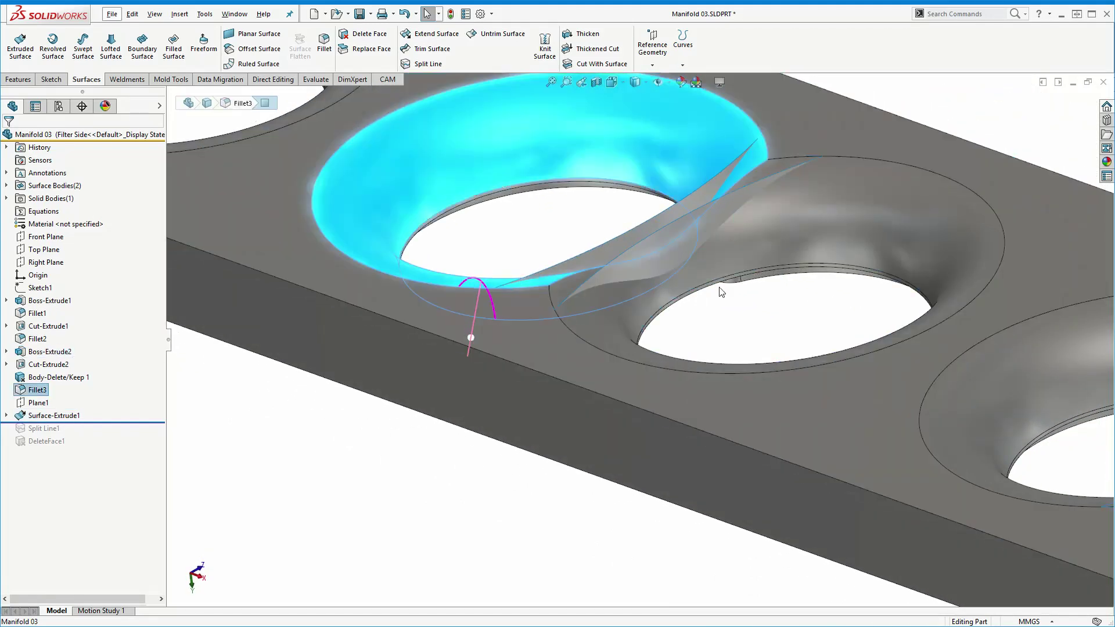
left_click(720, 291)
mouse_move(771, 319)
middle_mouse_down()
mouse_move(779, 325)
mouse_move(575, 301)
middle_mouse_up()
- Hide the Surface-Extrude1 cutting surface from the FeatureManager tree
right_click(48, 416)
left_click(52, 399)
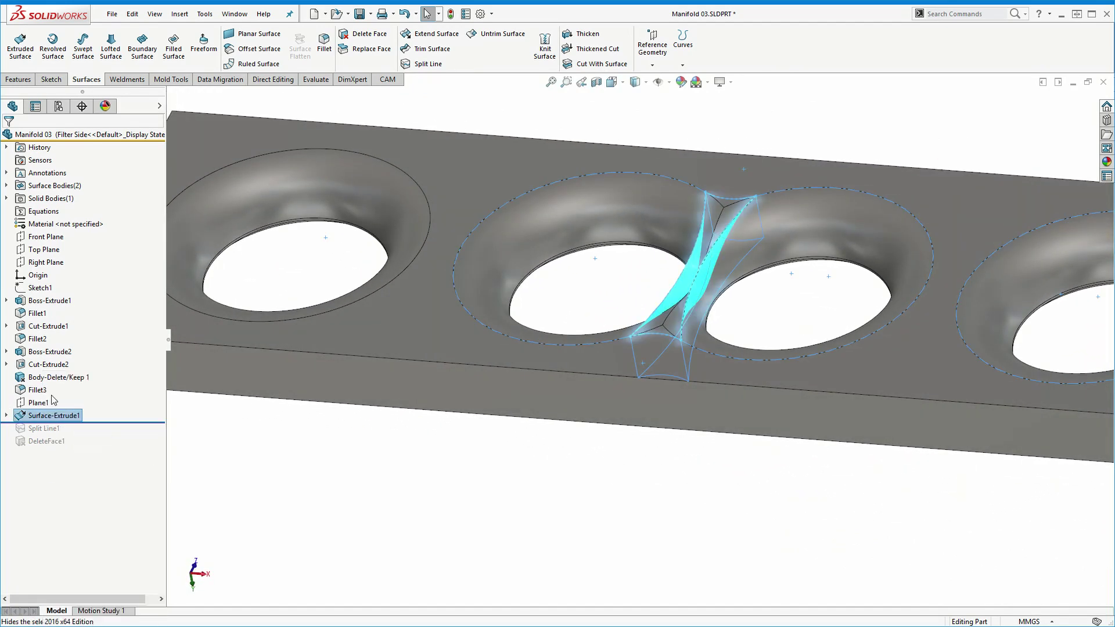
left_click(114, 430)
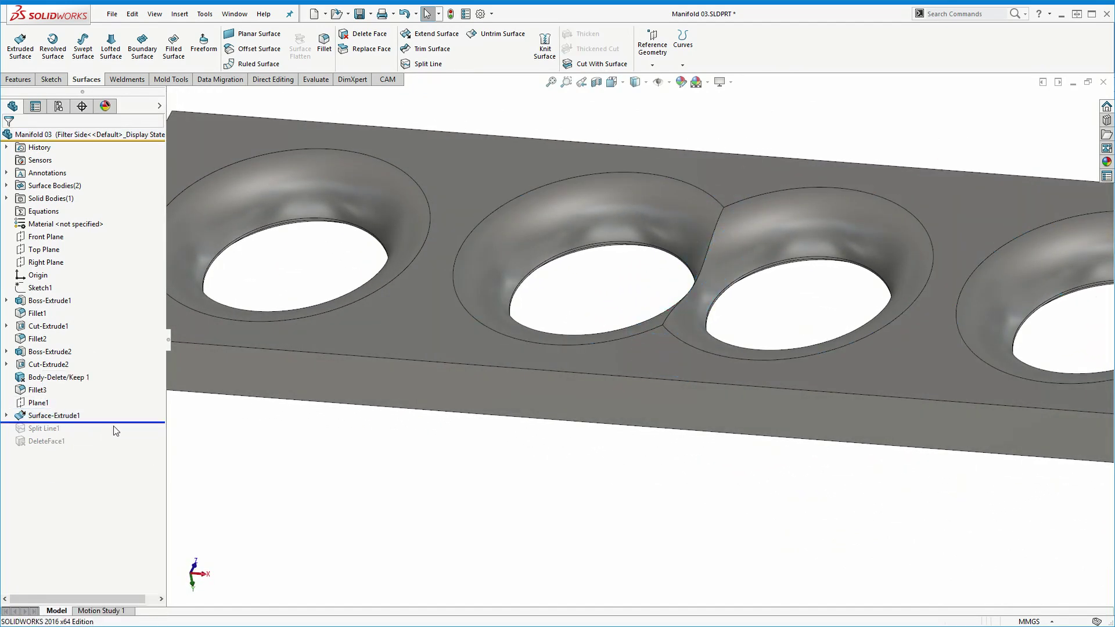
- Roll the model forward past Split Line1 and inspect the split faces around the holes
left_click_drag(120, 423, 121, 434)
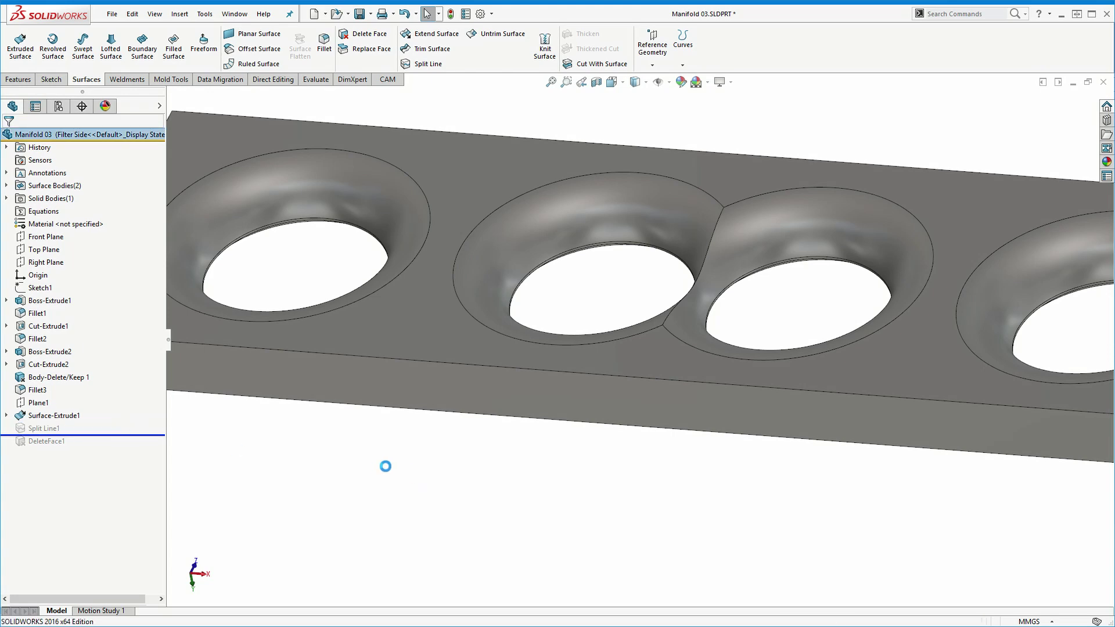
mouse_move(711, 378)
middle_mouse_down()
mouse_move(572, 236)
mouse_move(537, 143)
middle_mouse_up()
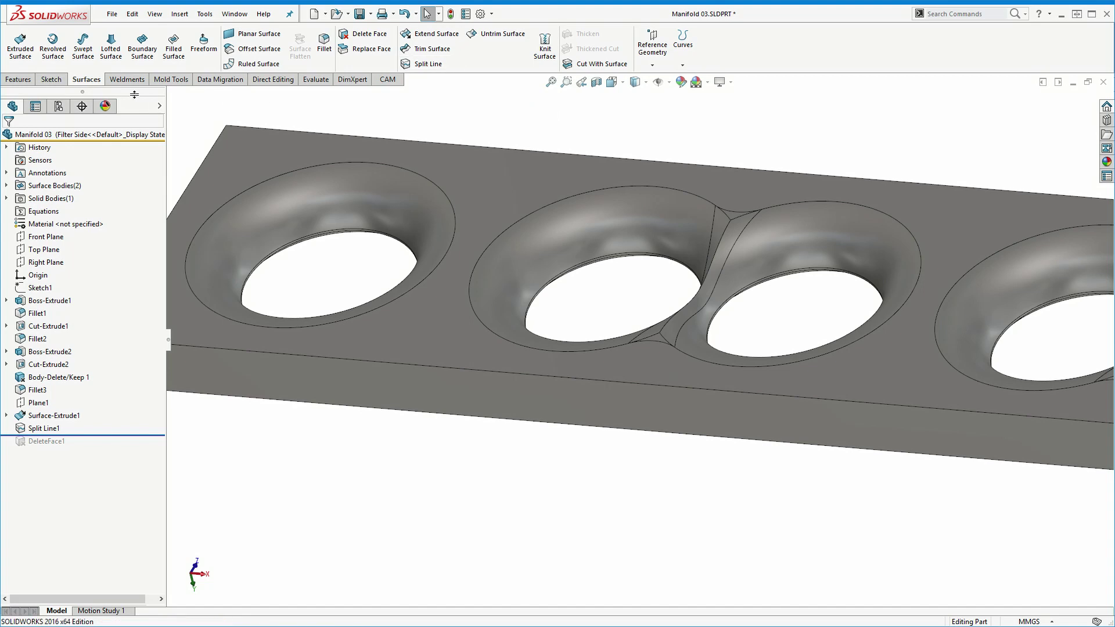
mouse_move(517, 143)
middle_mouse_down()
mouse_move(745, 277)
mouse_move(702, 254)
mouse_move(709, 224)
middle_mouse_up()
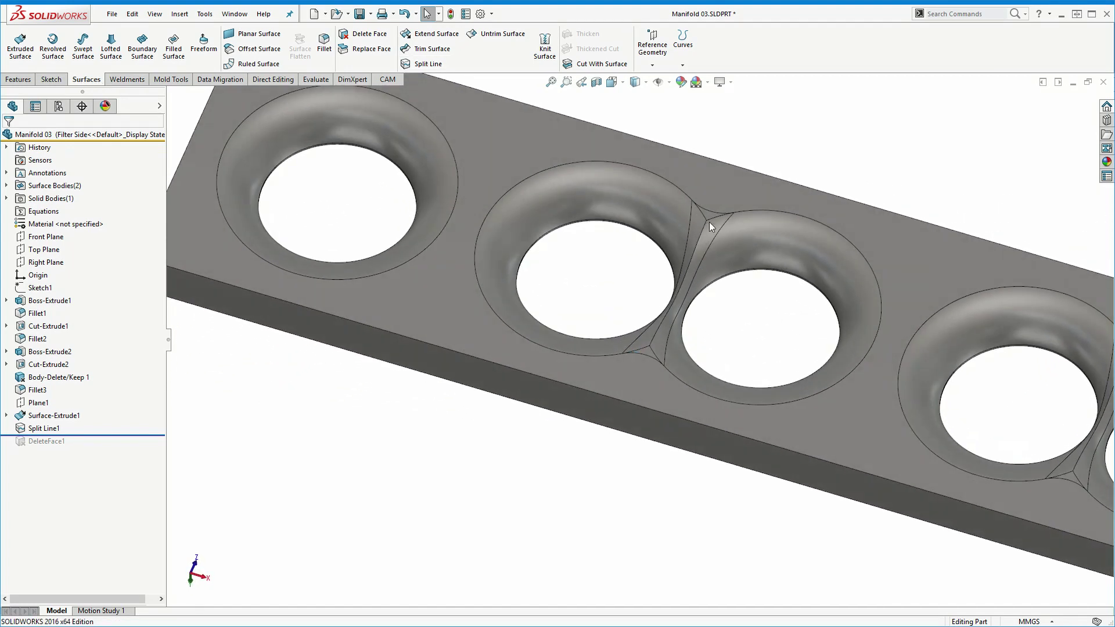
left_click(756, 231)
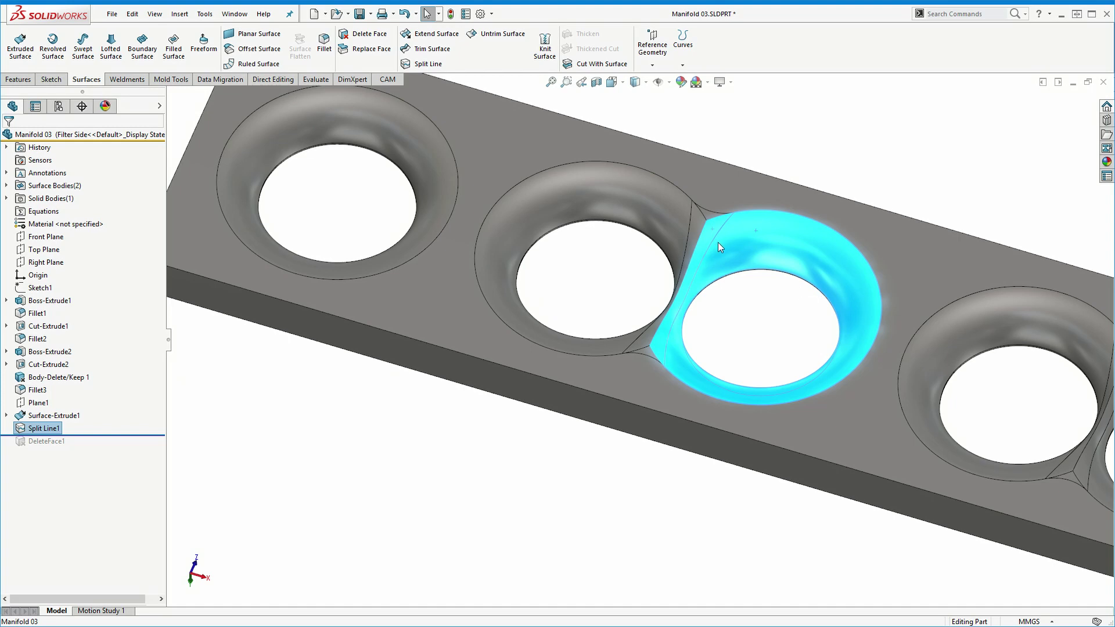
left_click(684, 301)
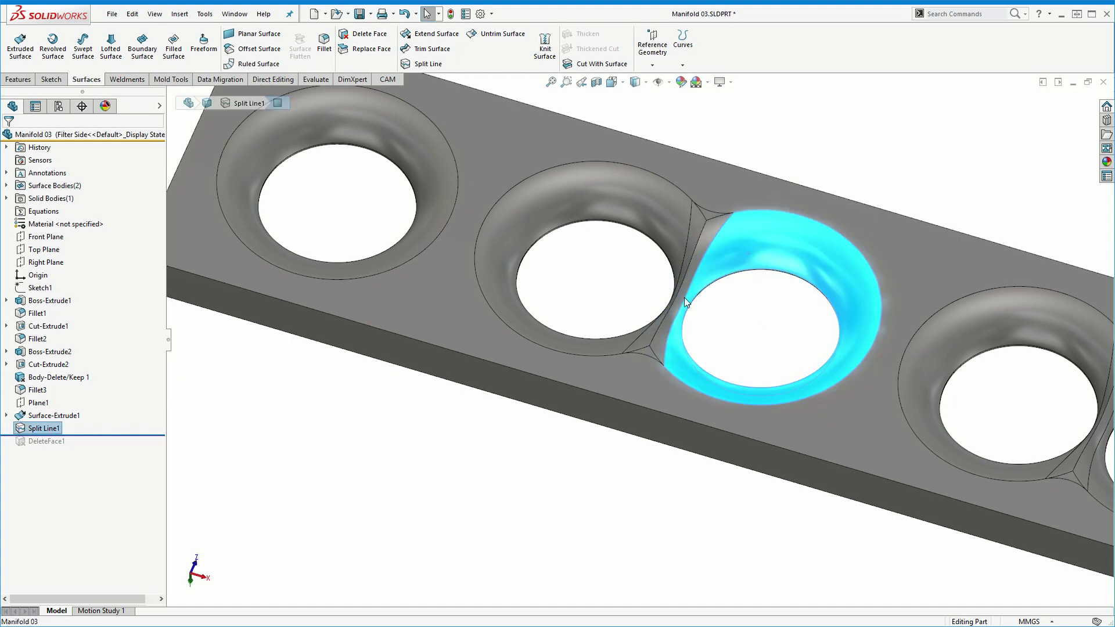
scroll(722, 221, "down", 5)
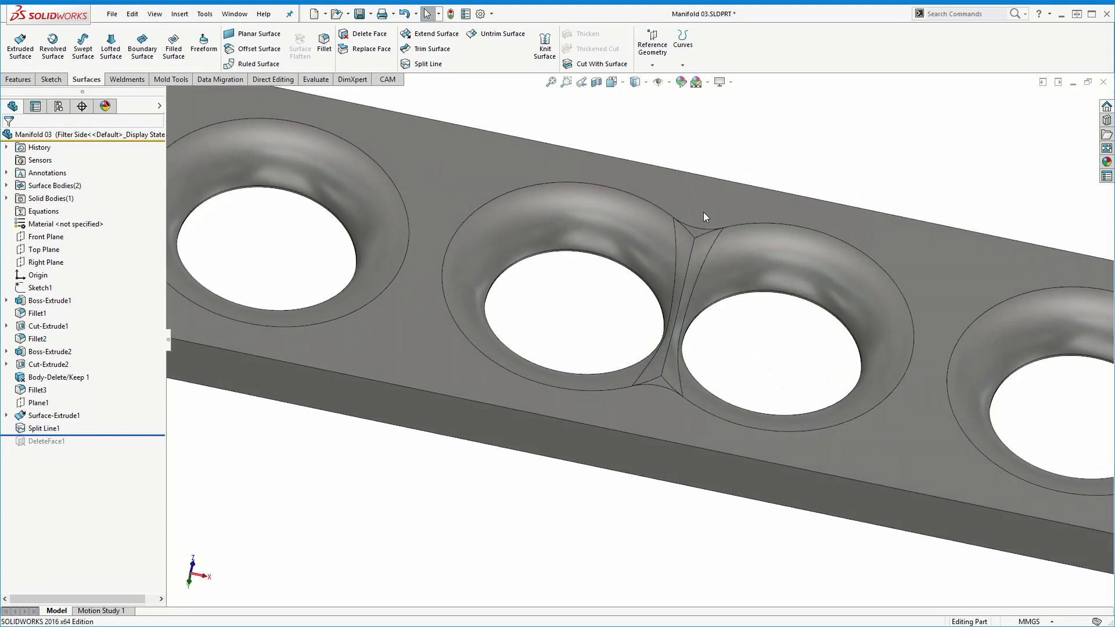
- Select the split seam faces between the two middle holes for deletion
left_click(703, 212)
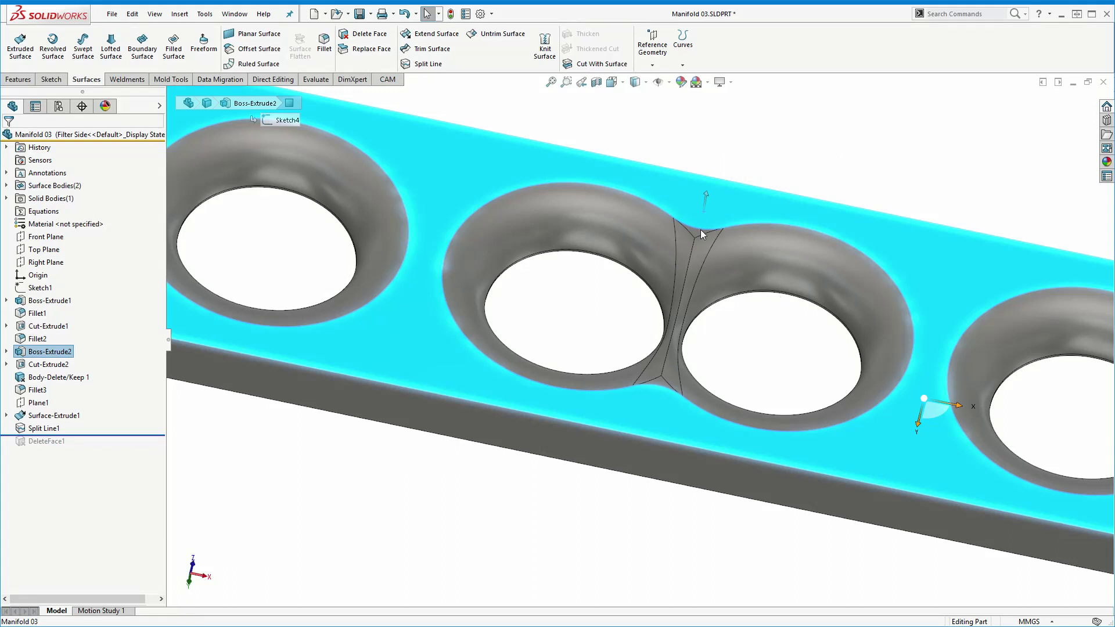
left_click(678, 298, "ctrl")
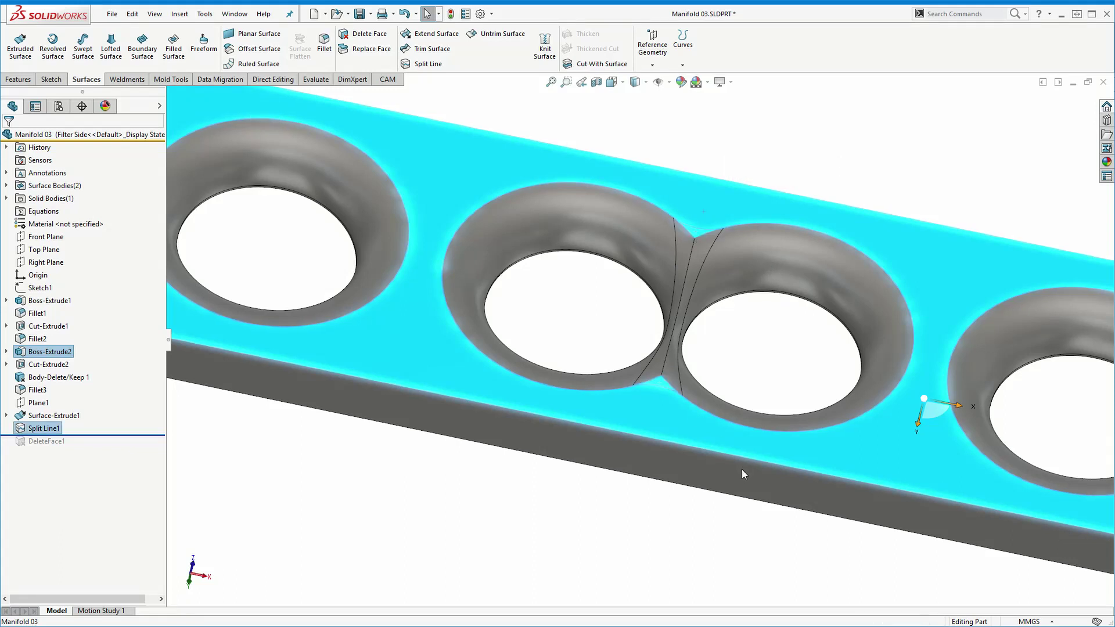
left_click(740, 333)
scroll(749, 340, "up", 3)
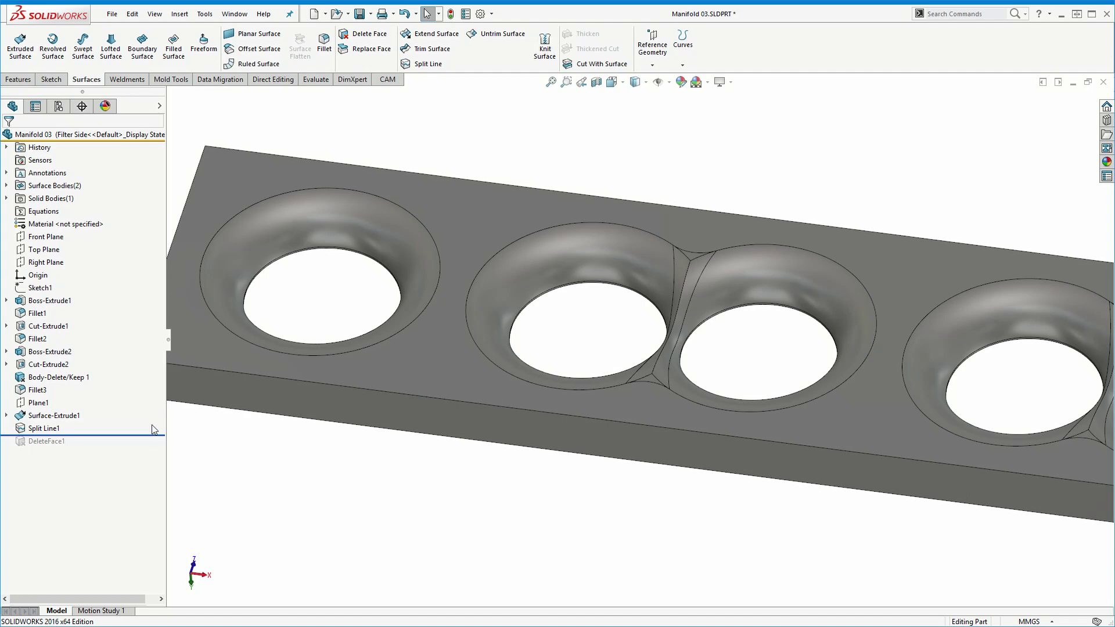
left_click(133, 436)
left_click(681, 265)
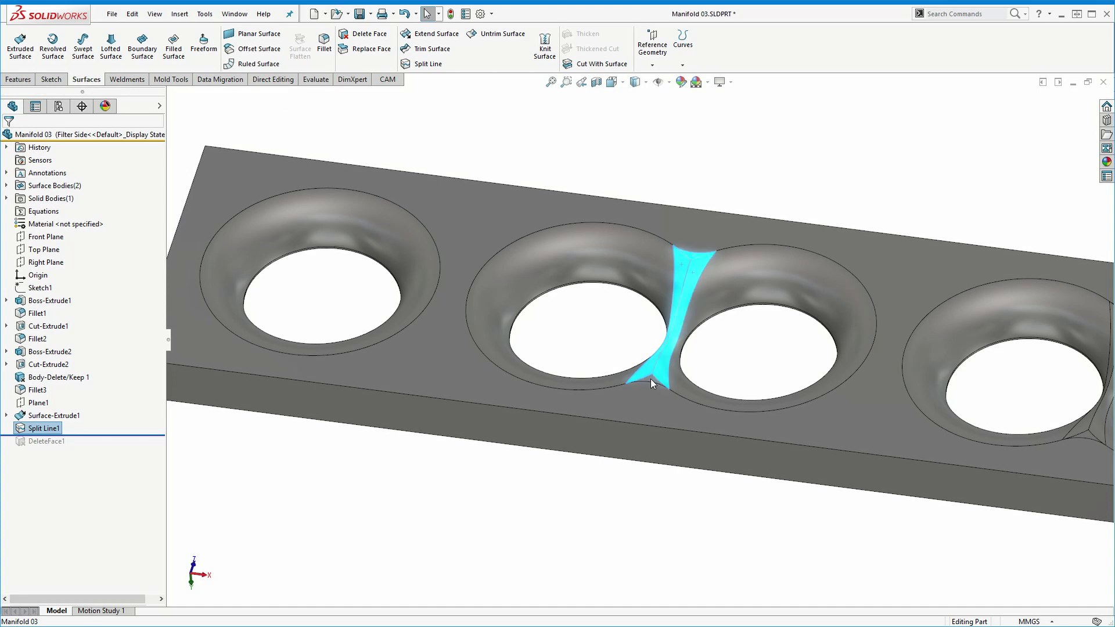
mouse_move(707, 403)
middle_mouse_down()
mouse_move(575, 284)
mouse_move(814, 351)
middle_mouse_up()
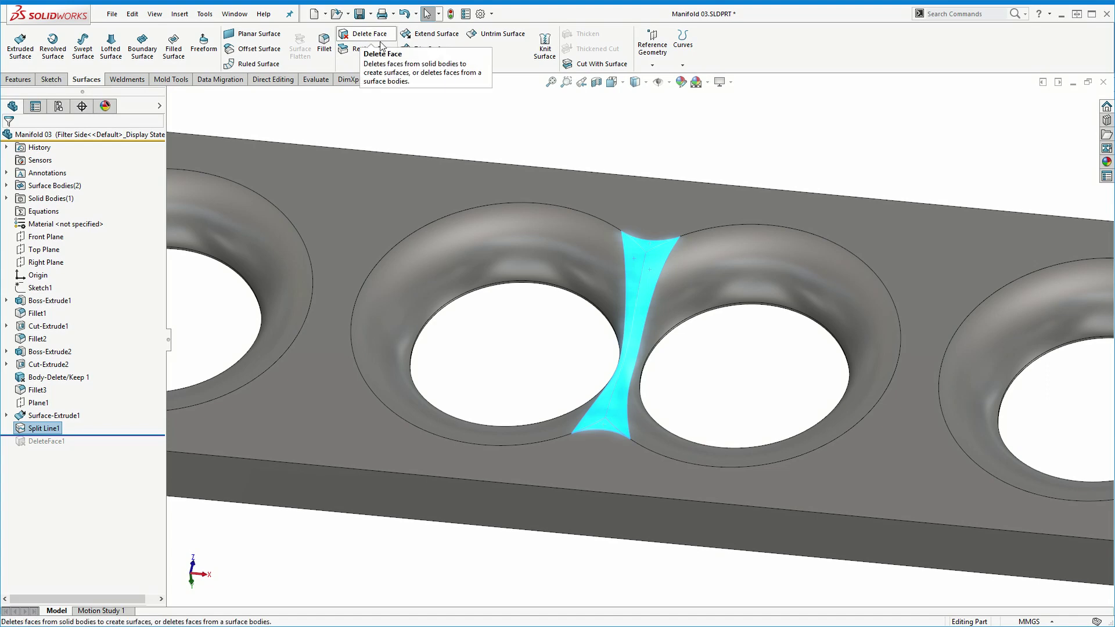
left_click(381, 45)
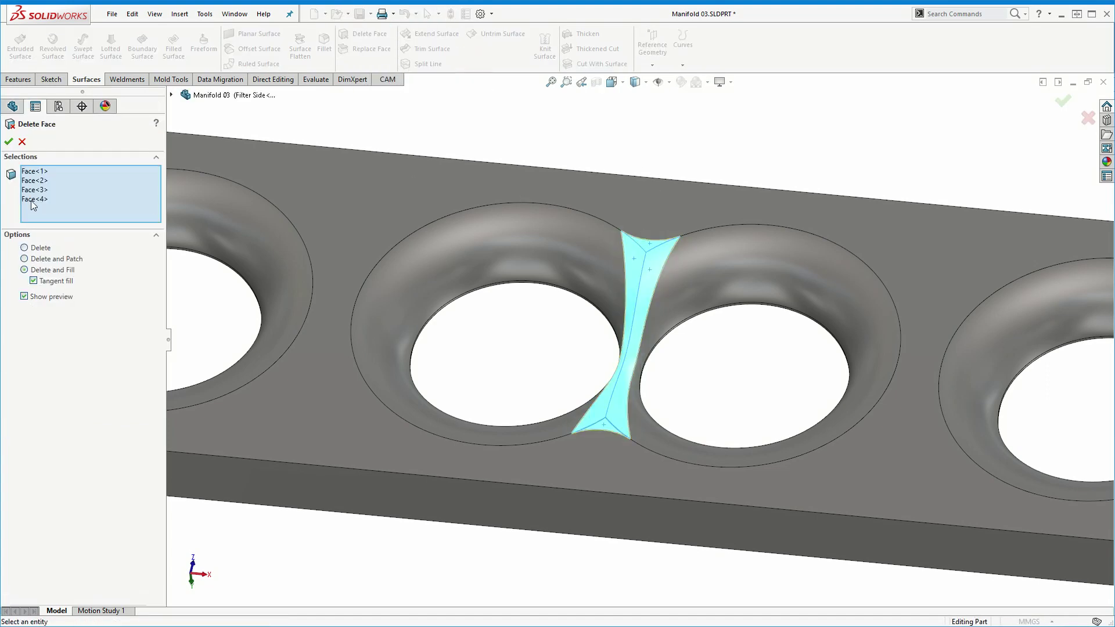
- Delete the split seam faces with the Delete option and inspect the open gap
left_click(40, 247)
left_click(9, 142)
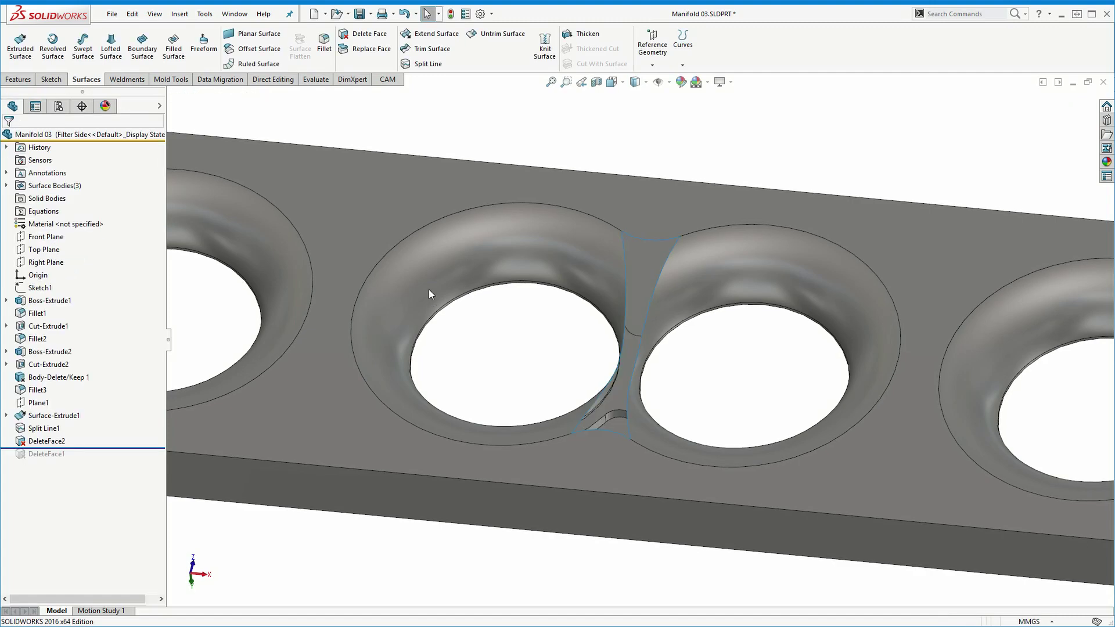
middle_click_drag(666, 334, 748, 376)
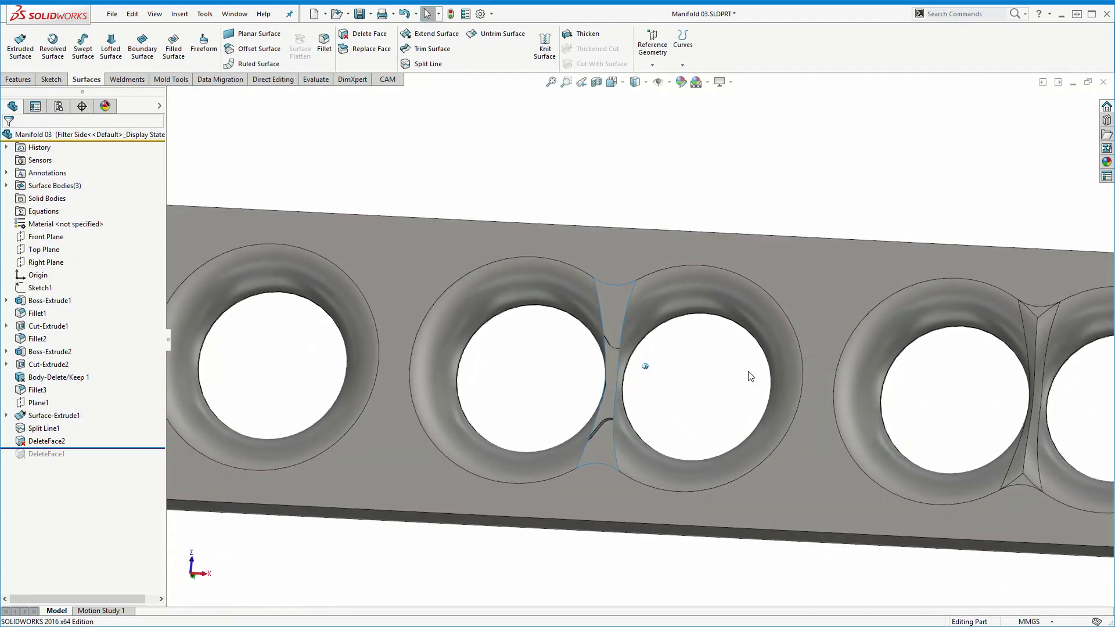
key("Down")
key("Down")
key("Down")
key("Down")
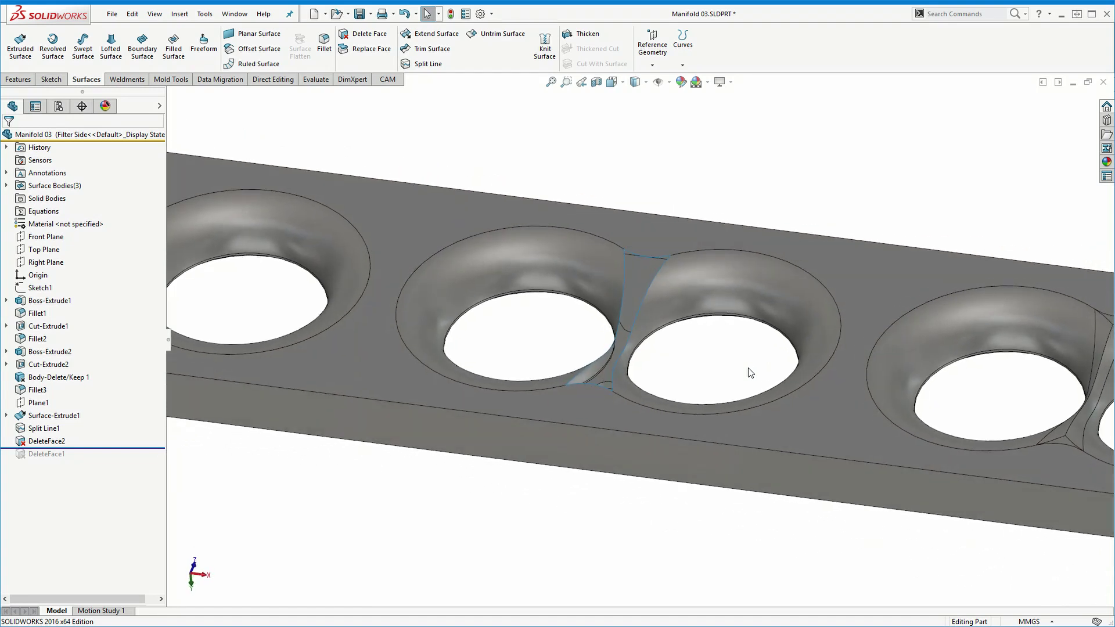
key("Down")
key("Down")
key("Down")
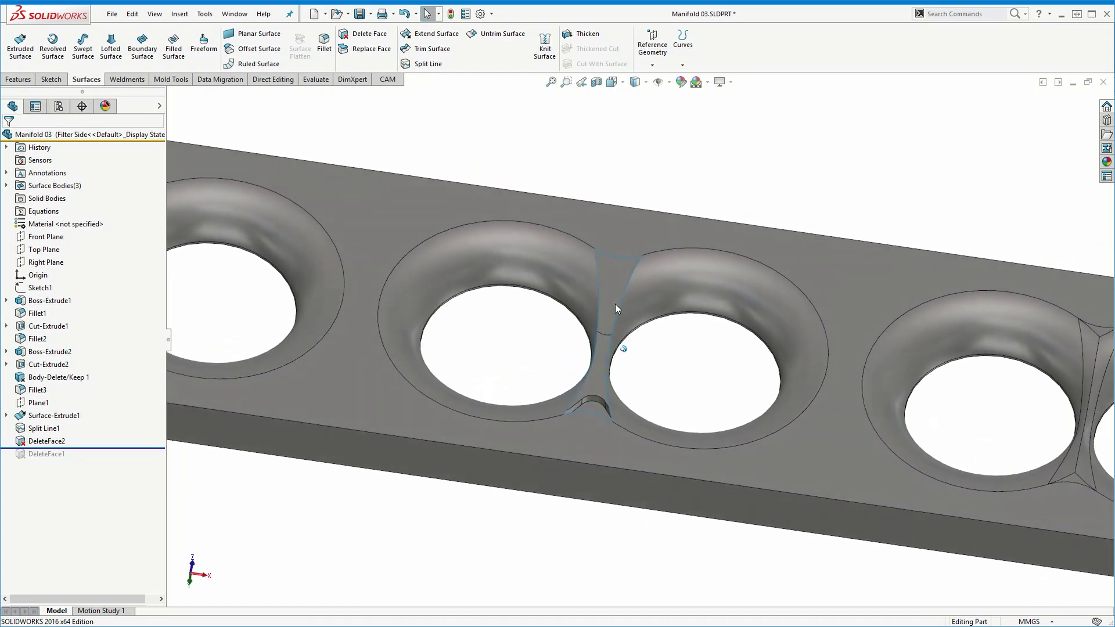
key("Down")
key("Up")
key("Up")
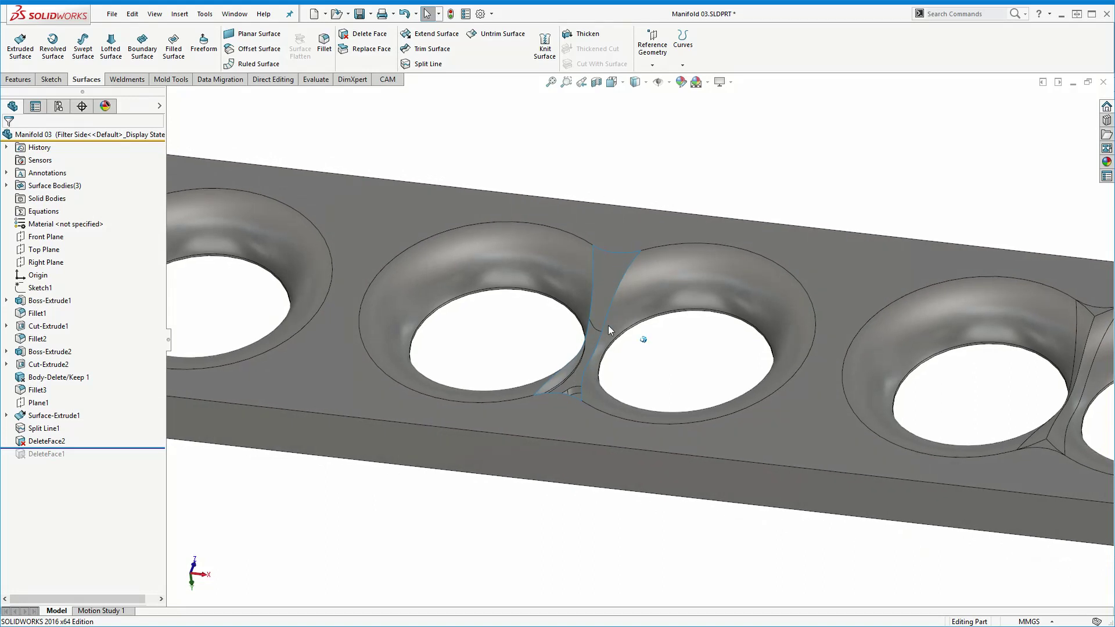
key("Down")
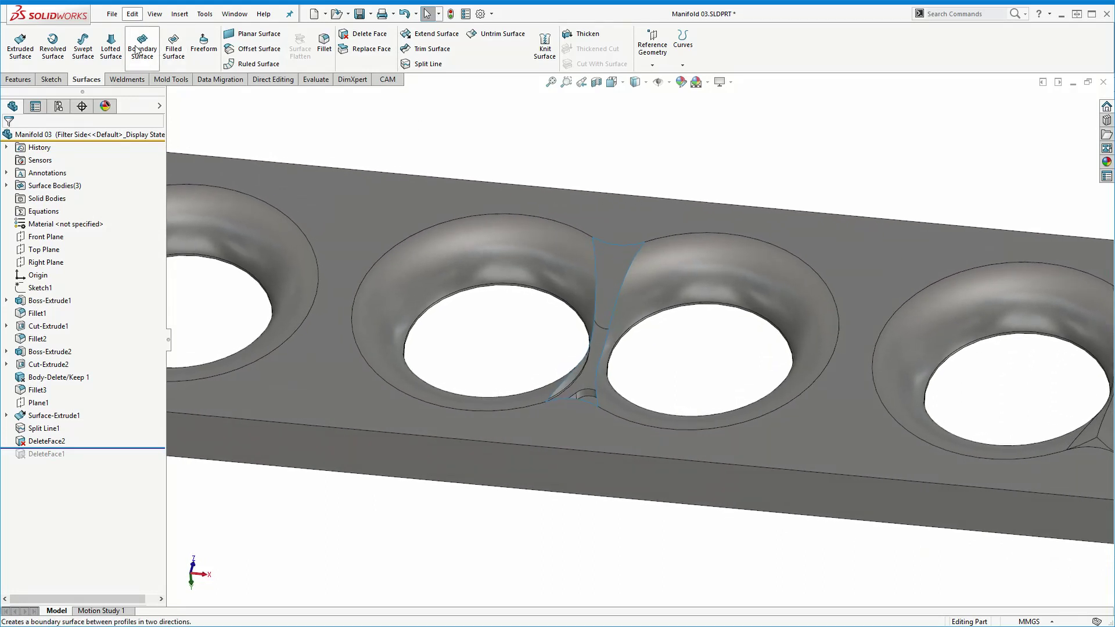
- Create a Fill Surface bounded by the four gap edges between the middle holes
left_click(179, 53)
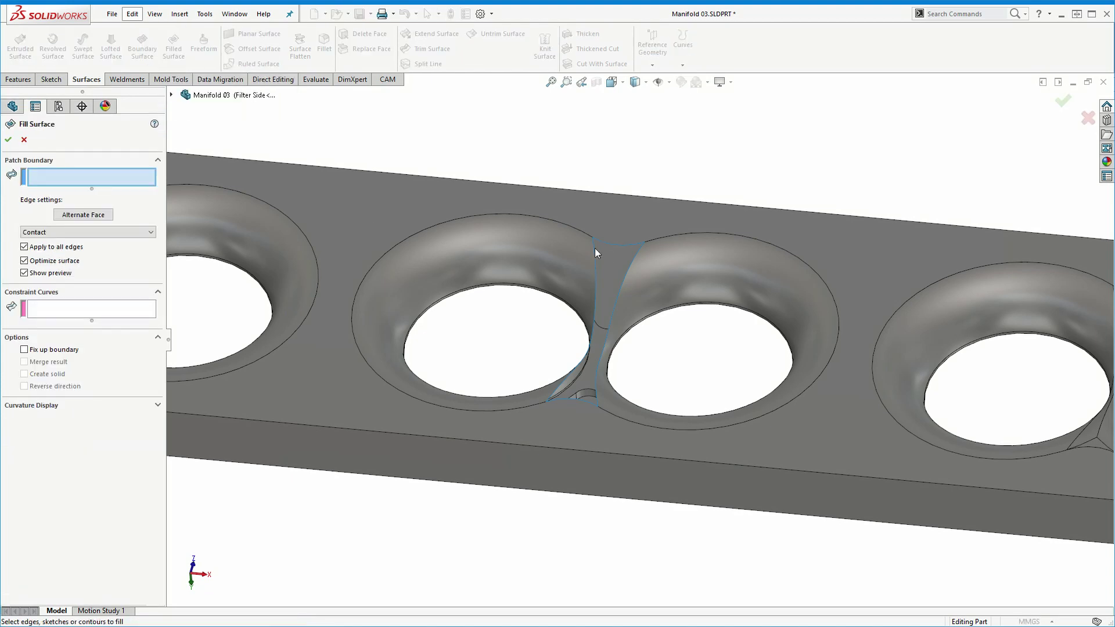
left_click(610, 244)
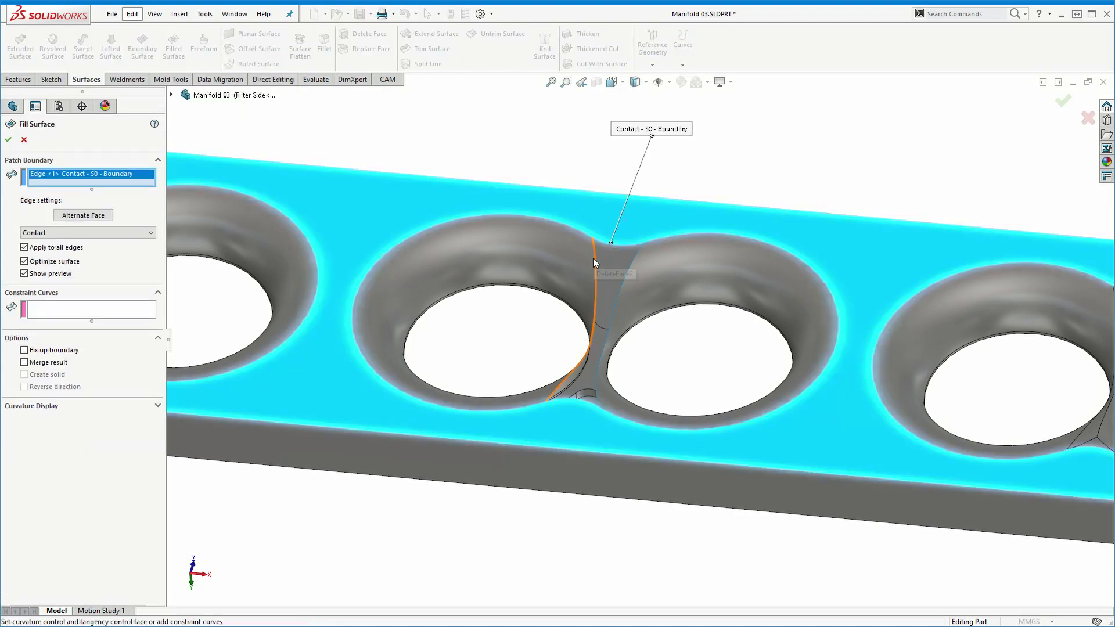
left_click(593, 258)
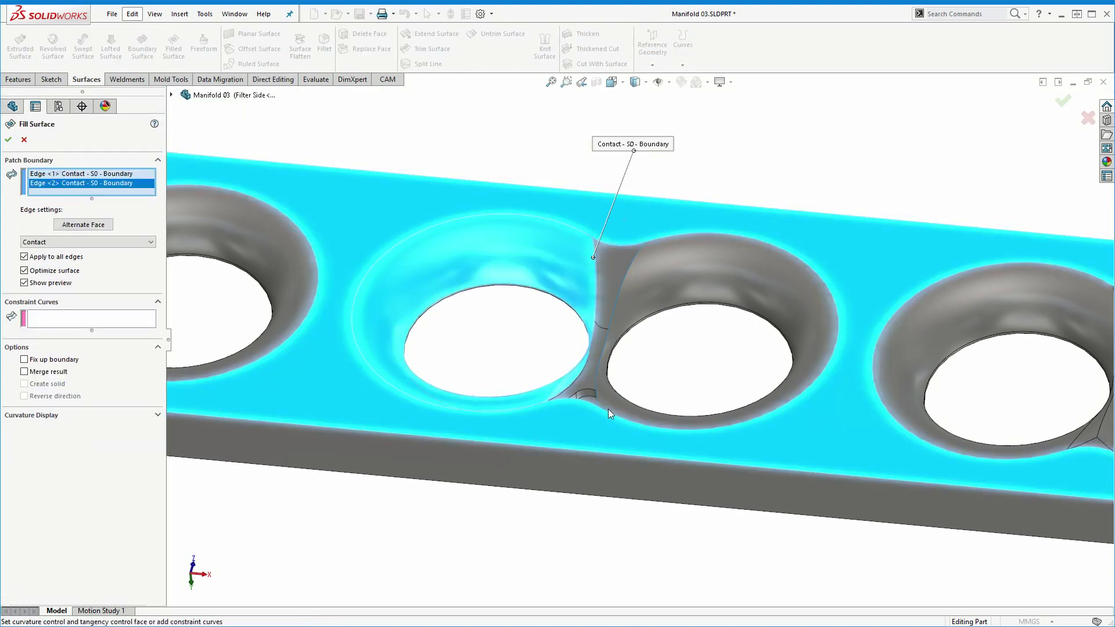
left_click(575, 400)
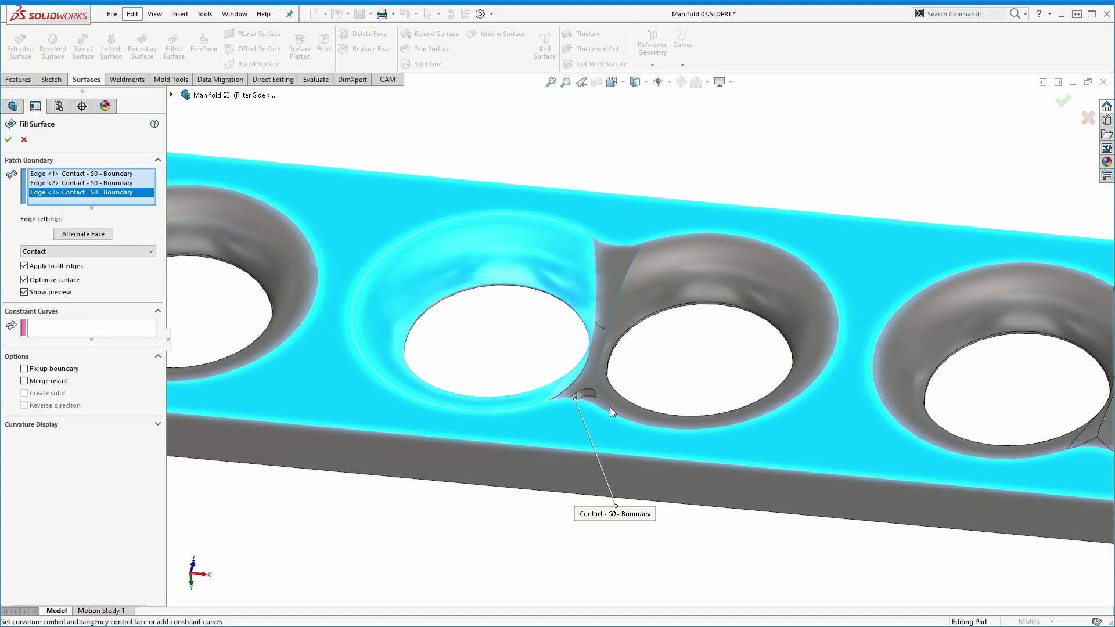
left_click(599, 367)
mouse_move(599, 367)
middle_mouse_down()
mouse_move(667, 285)
mouse_move(573, 272)
mouse_move(544, 249)
mouse_move(578, 270)
mouse_move(542, 330)
mouse_move(588, 242)
mouse_move(606, 241)
mouse_move(590, 331)
mouse_move(559, 209)
mouse_move(533, 177)
mouse_move(552, 211)
middle_mouse_up()
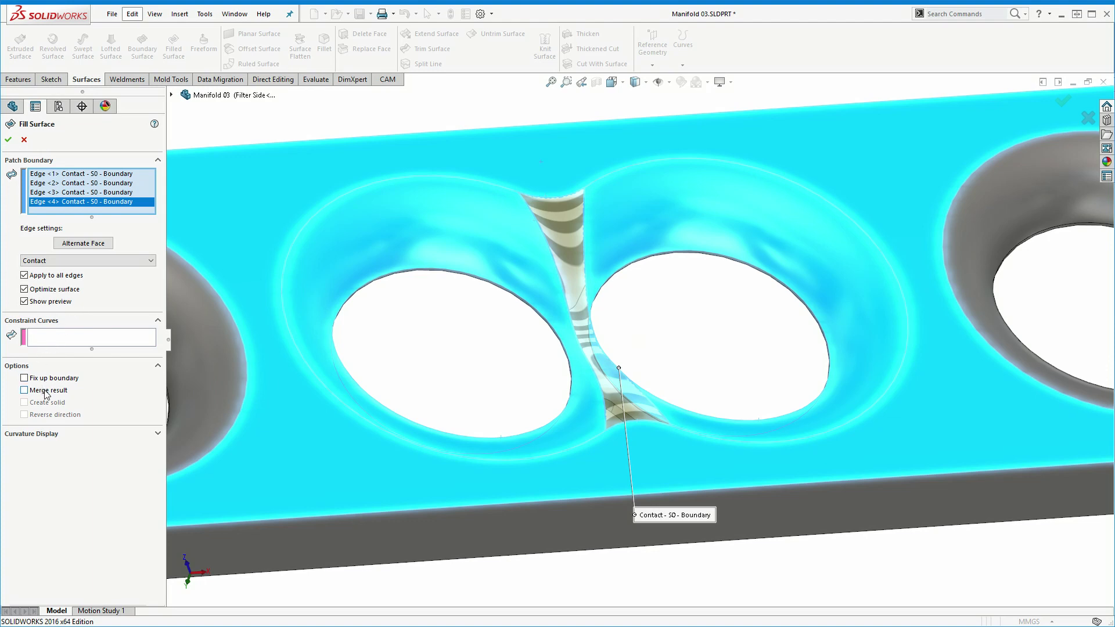
- Accept the fill patch and show the part sectioned at the Front Plane
left_click(9, 142)
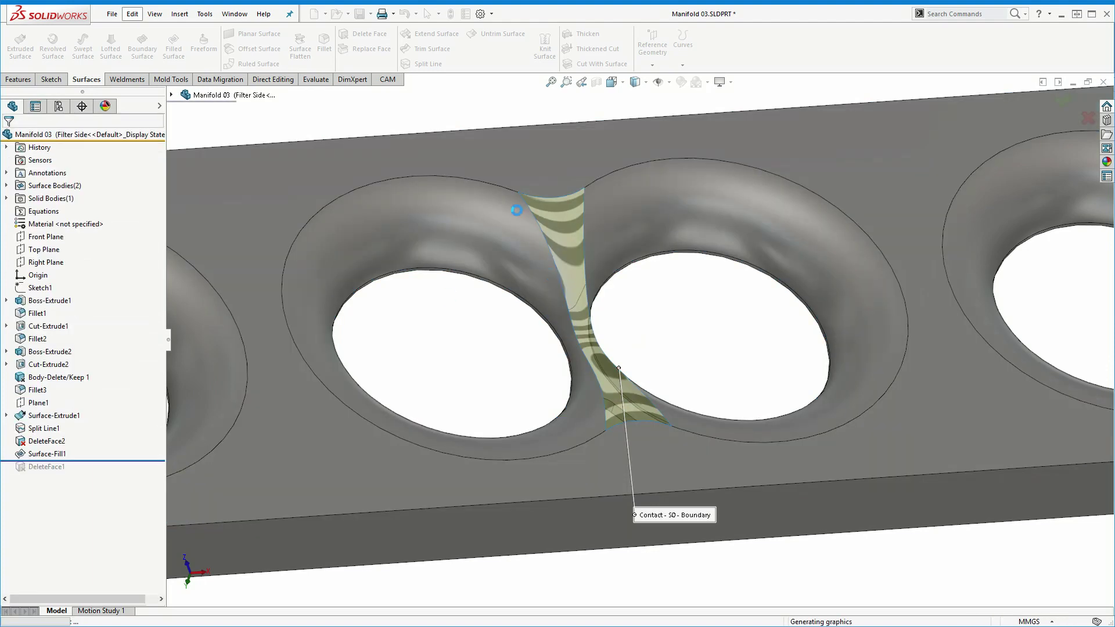
mouse_move(703, 338)
middle_mouse_down()
mouse_move(628, 353)
mouse_move(619, 288)
mouse_move(644, 232)
mouse_move(614, 321)
mouse_move(629, 343)
middle_mouse_up()
left_click(596, 82)
- Shift the section plane through the plate to inspect it, then cancel Section View
middle_click_drag(1040, 326, 796, 347)
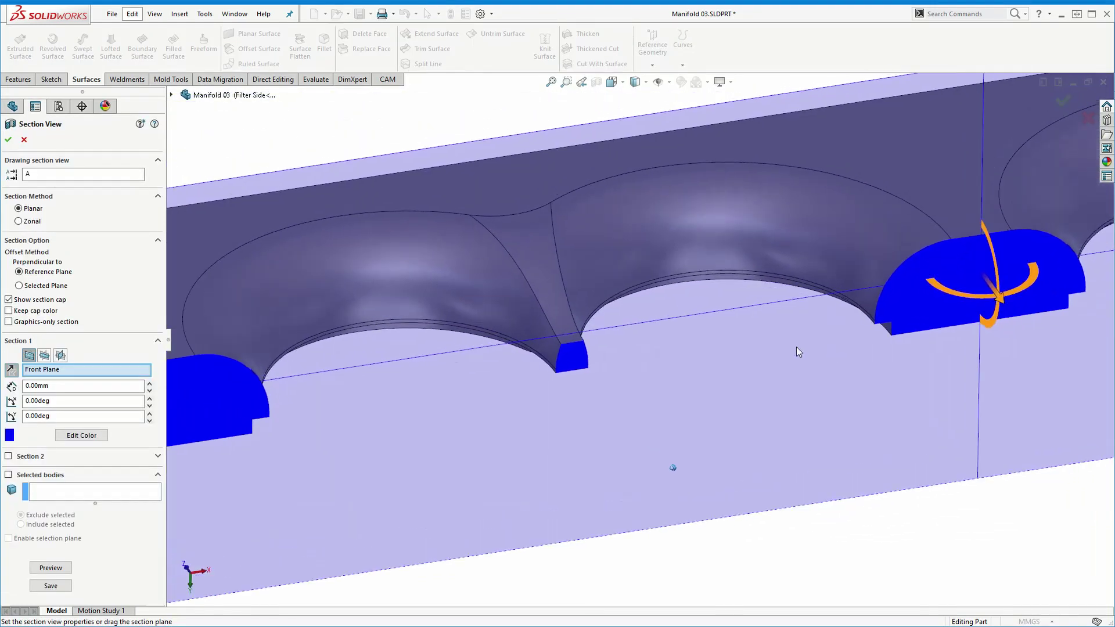
scroll(641, 392, "down", 5)
mouse_move(660, 402)
left_mouse_down()
mouse_move(576, 250)
mouse_move(600, 368)
mouse_move(638, 455)
mouse_move(690, 506)
left_mouse_up()
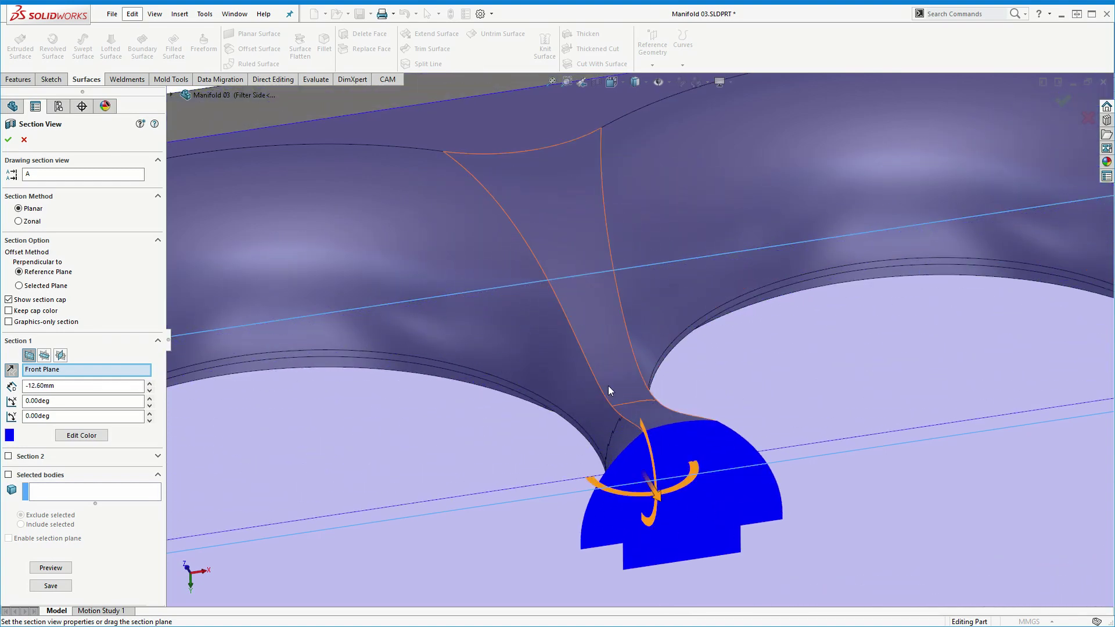
scroll(714, 353, "up", 3)
mouse_move(713, 352)
middle_mouse_down()
mouse_move(547, 231)
mouse_move(606, 225)
middle_mouse_up()
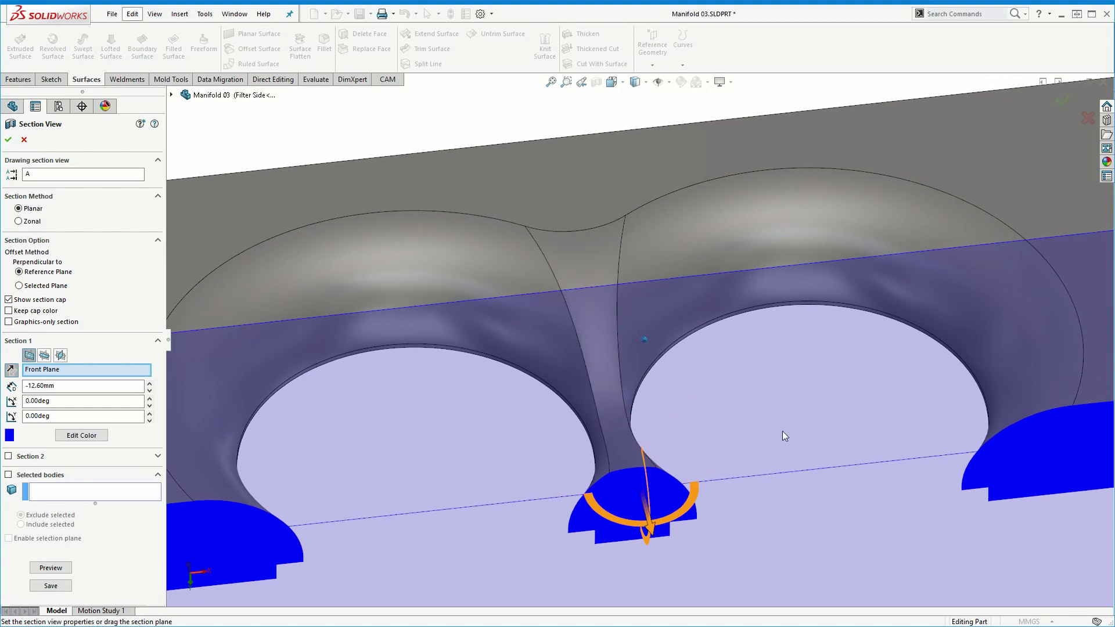
middle_click_drag(783, 431, 736, 406)
left_click(23, 141)
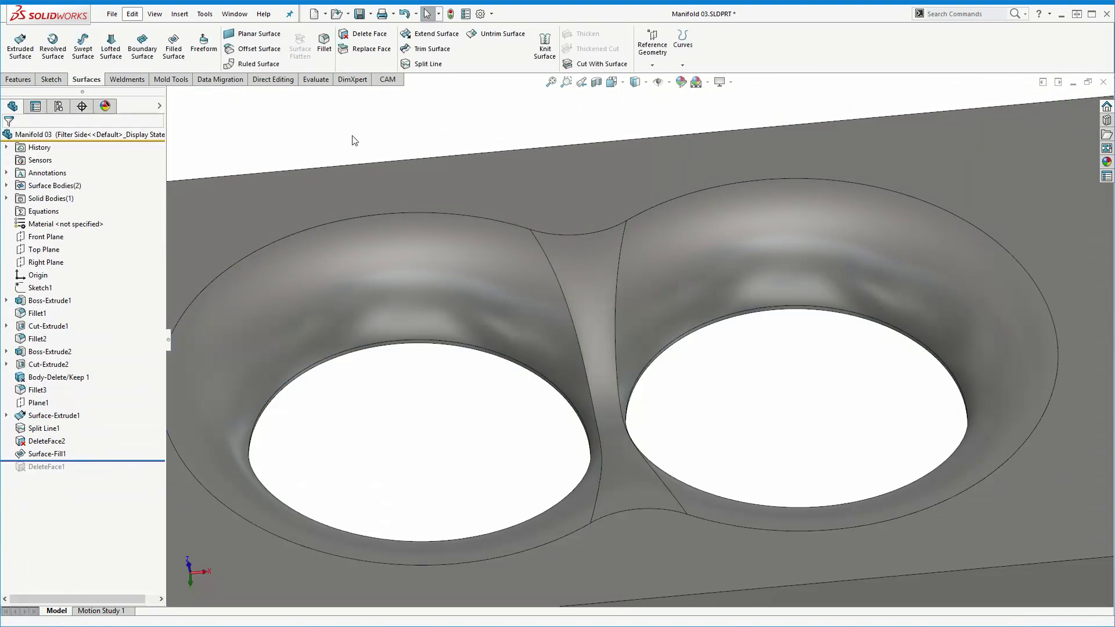
mouse_move(351, 140)
middle_mouse_down()
mouse_move(684, 409)
mouse_move(632, 364)
middle_mouse_up()
middle_click_drag(706, 386, 667, 386)
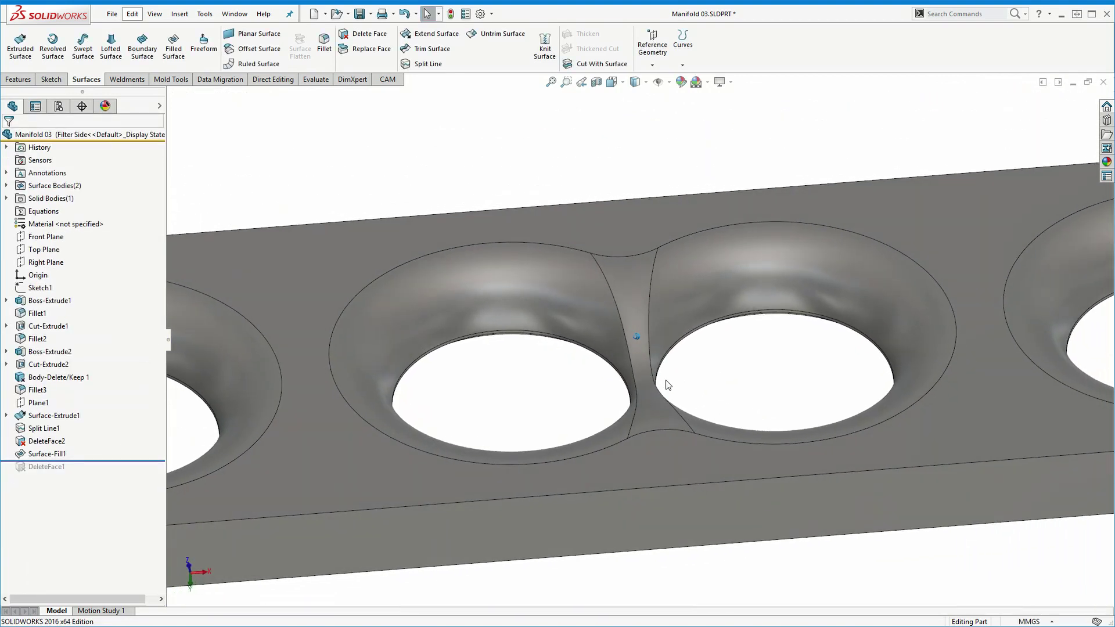
right_click(48, 454)
- Reopen Surface-Fill1 and try Contact, Tangent, then Curvature on all boundary edges
left_click(56, 422)
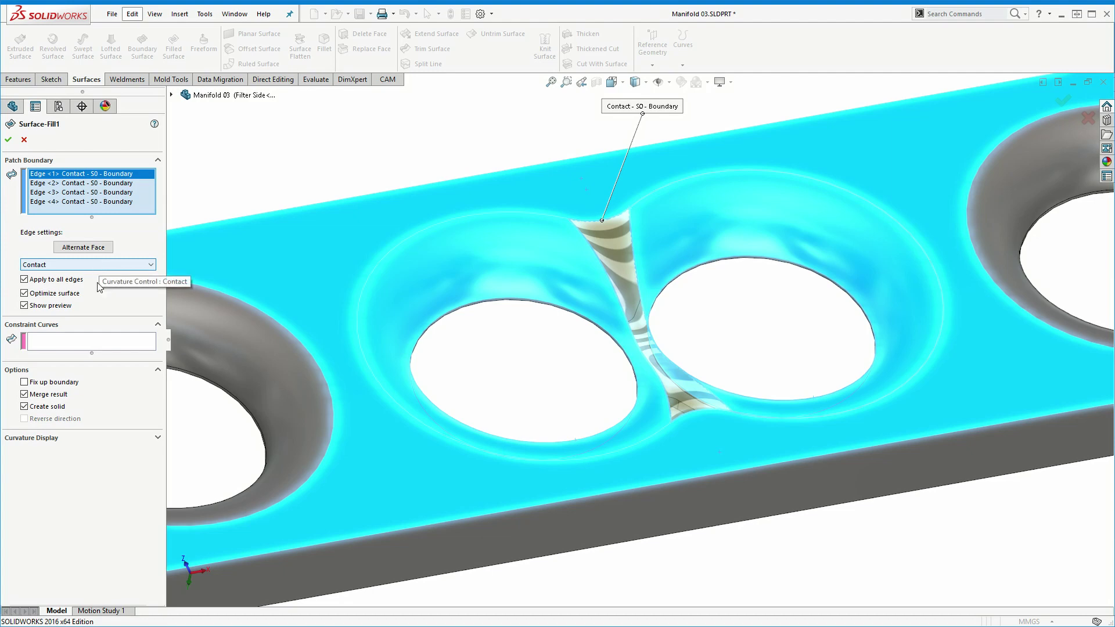
left_click(76, 266)
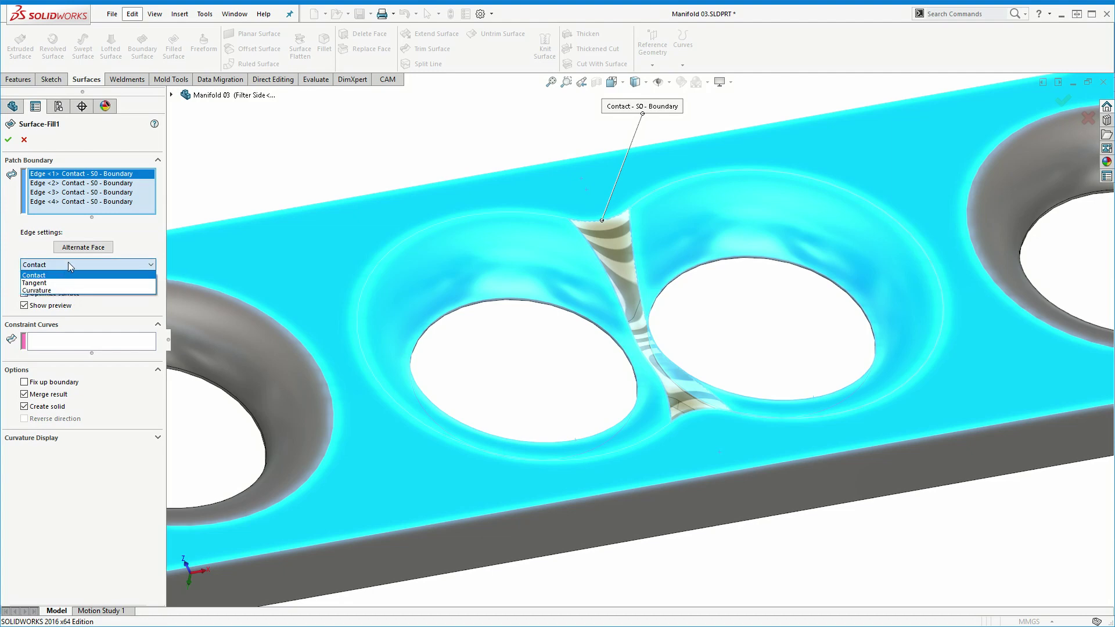
left_click(94, 275)
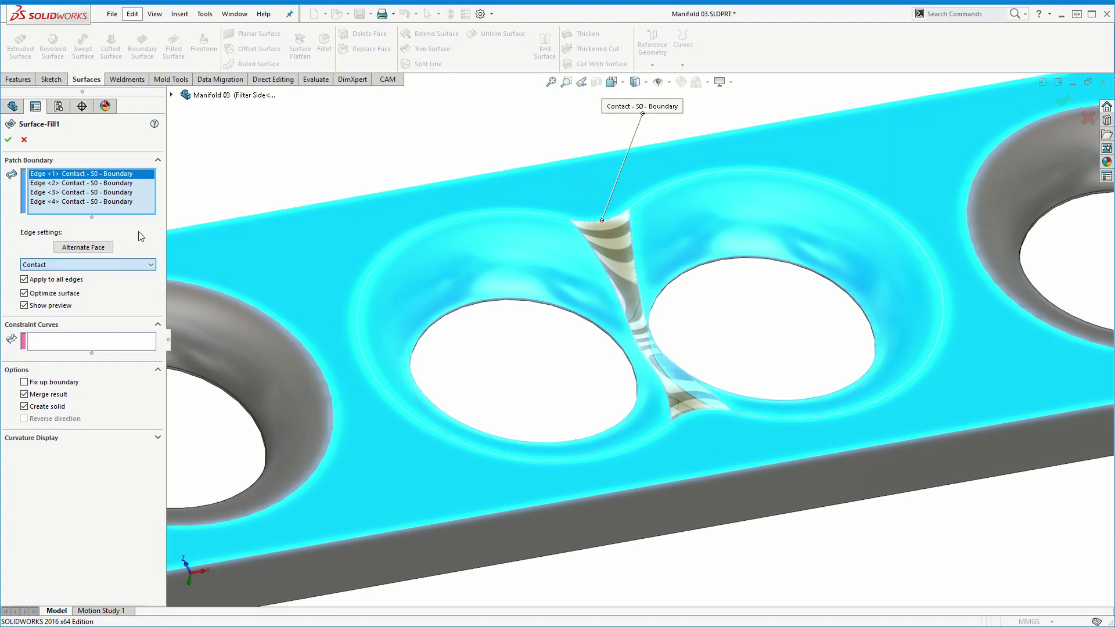
left_click(66, 265)
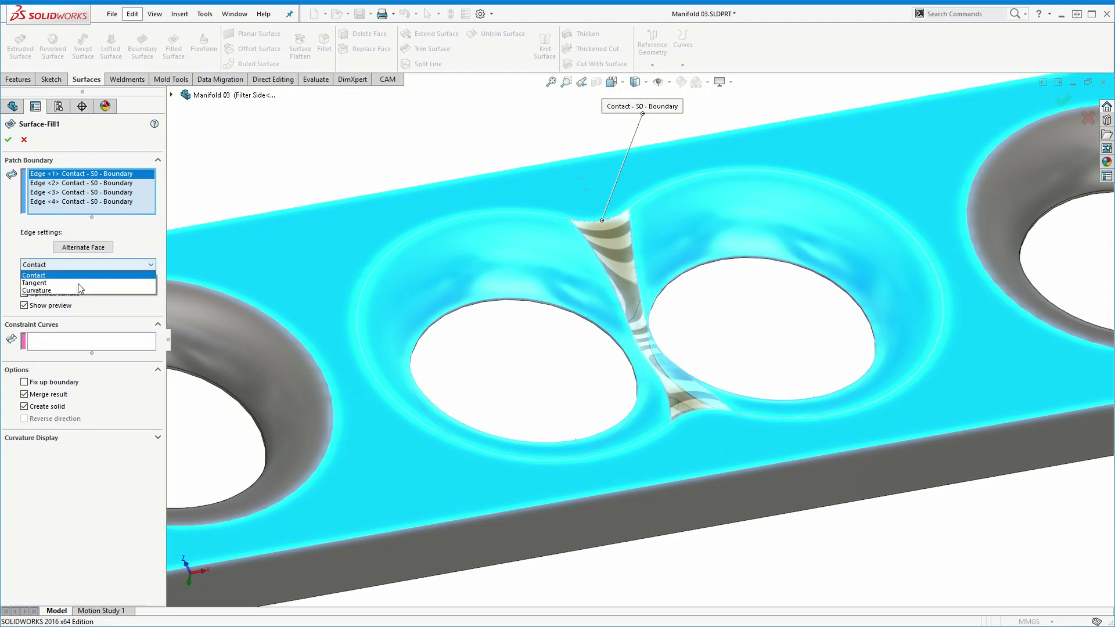
left_click(65, 284)
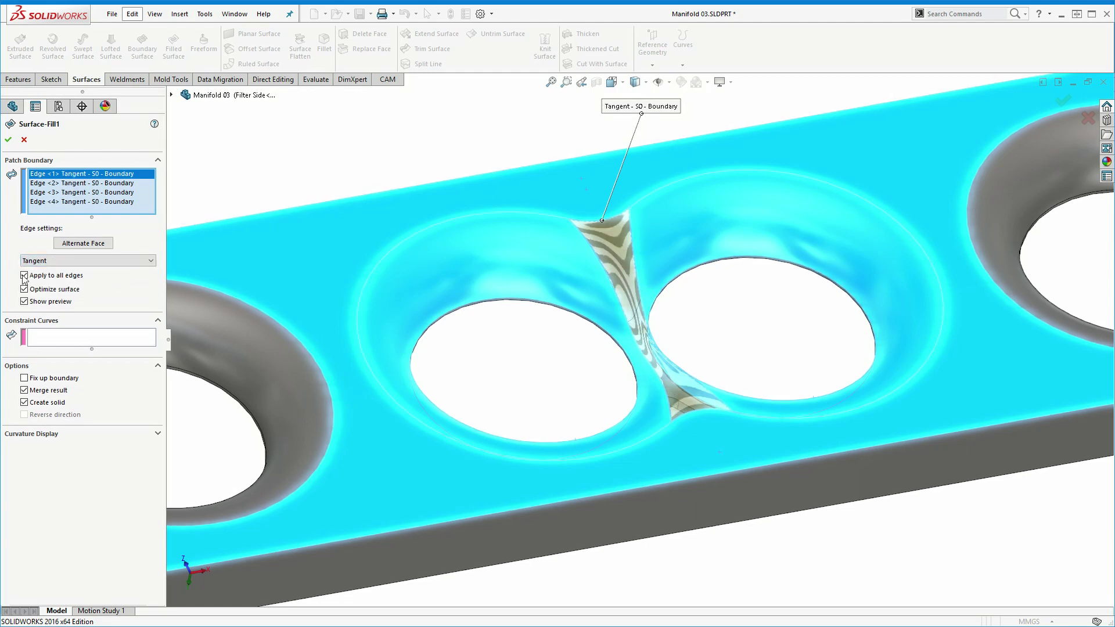
left_click(104, 262)
left_click(98, 285)
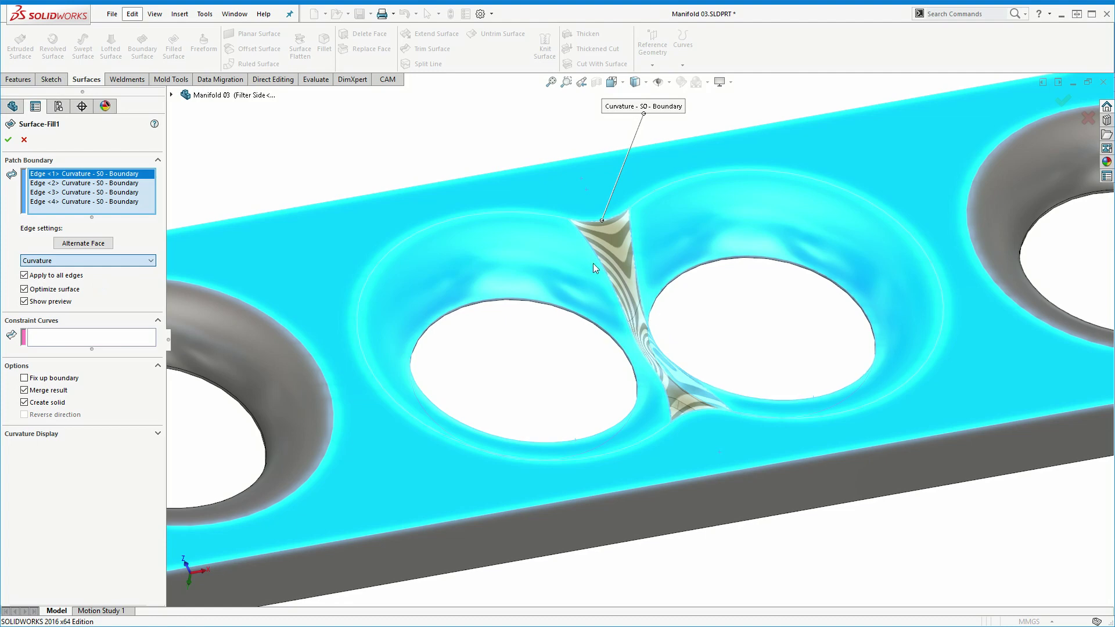
- Test Edge <2> alone as Tangent, set it back to Curvature, and apply
left_click(55, 279)
left_click(79, 193)
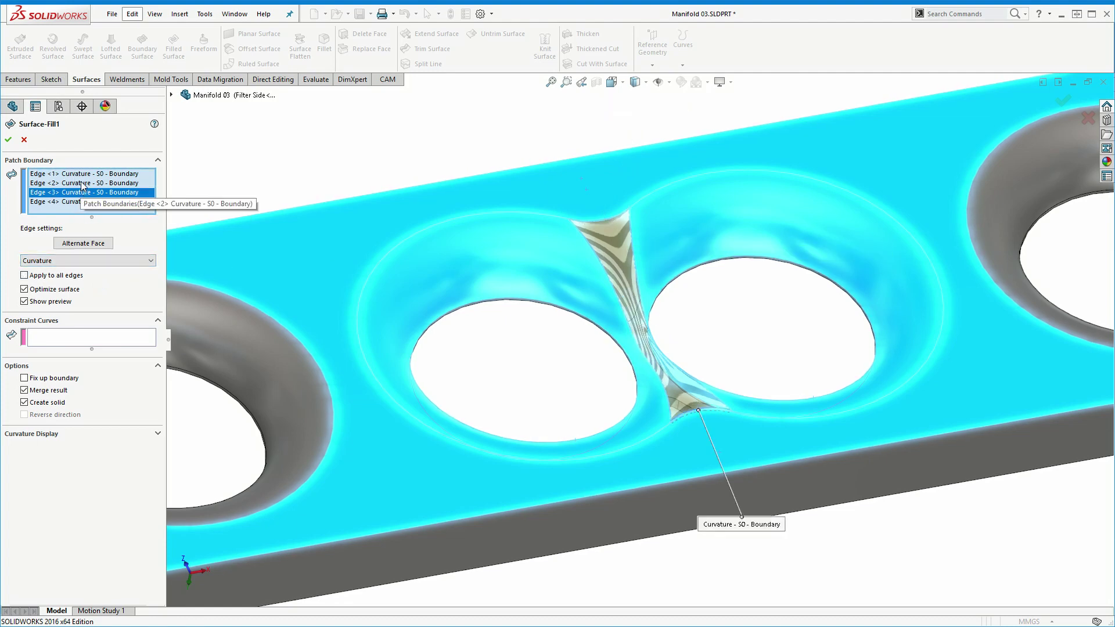
left_click(83, 184)
left_click(88, 260)
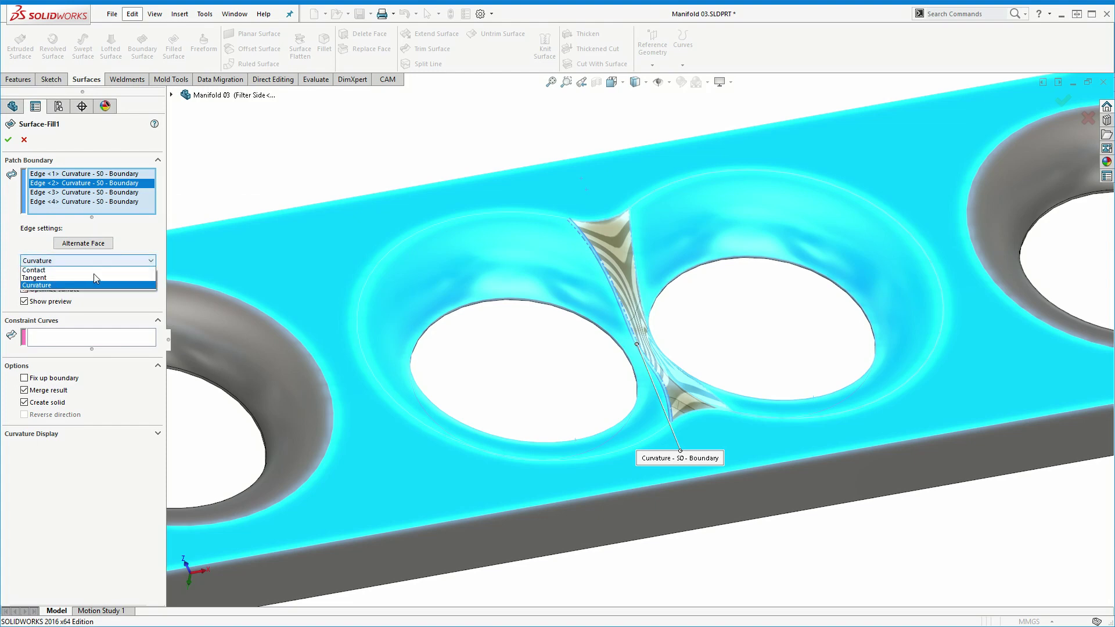
left_click(96, 279)
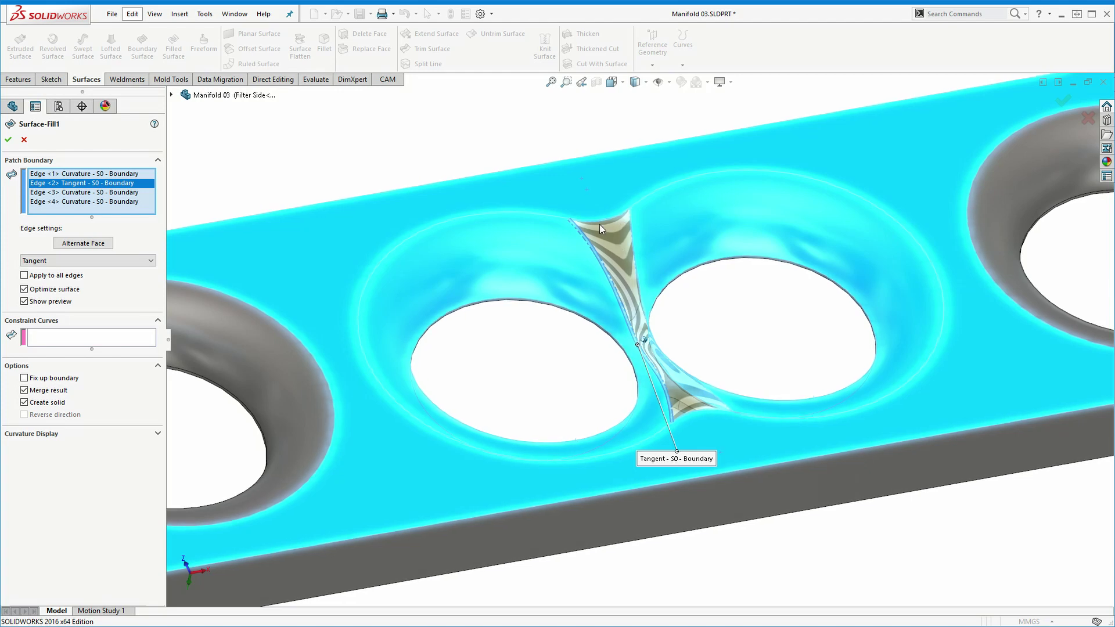
middle_click_drag(622, 250, 537, 173)
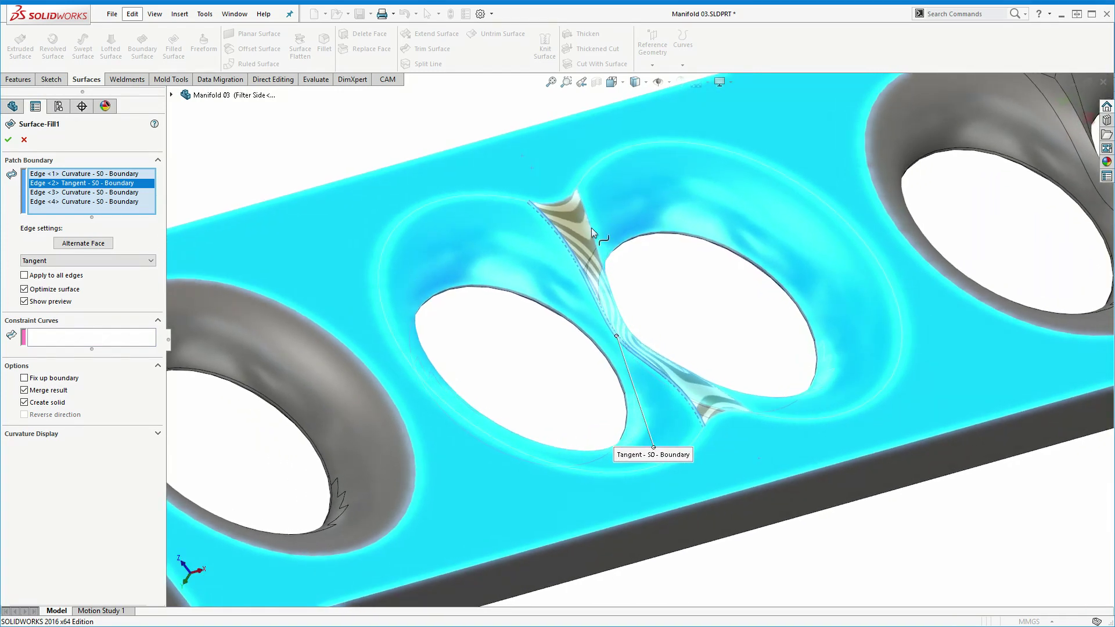
middle_click_drag(560, 196, 605, 226)
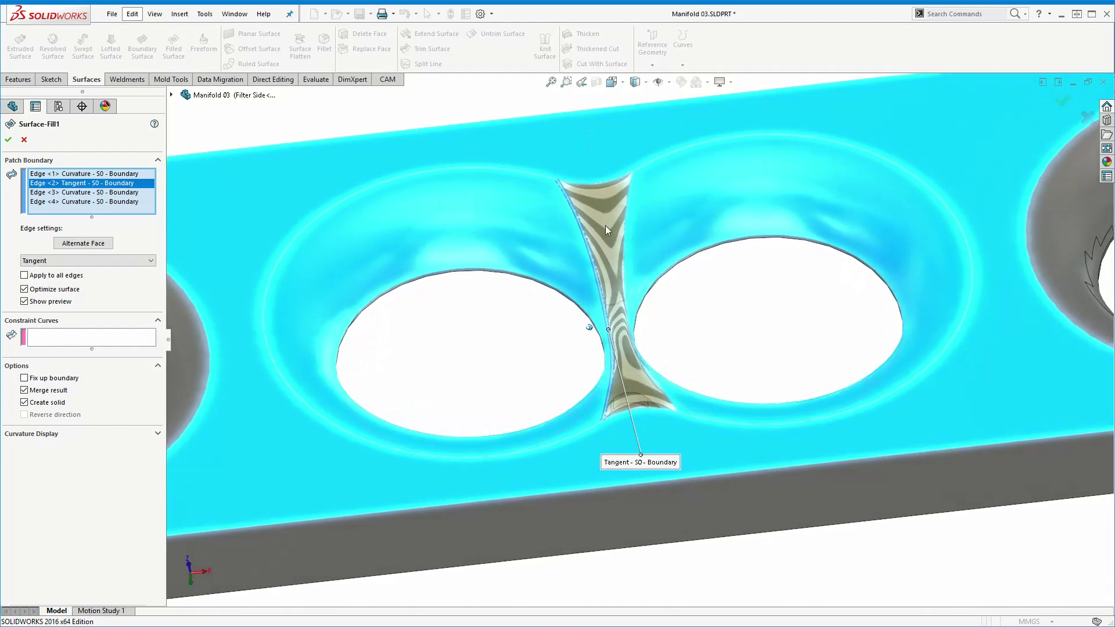
left_click(67, 262)
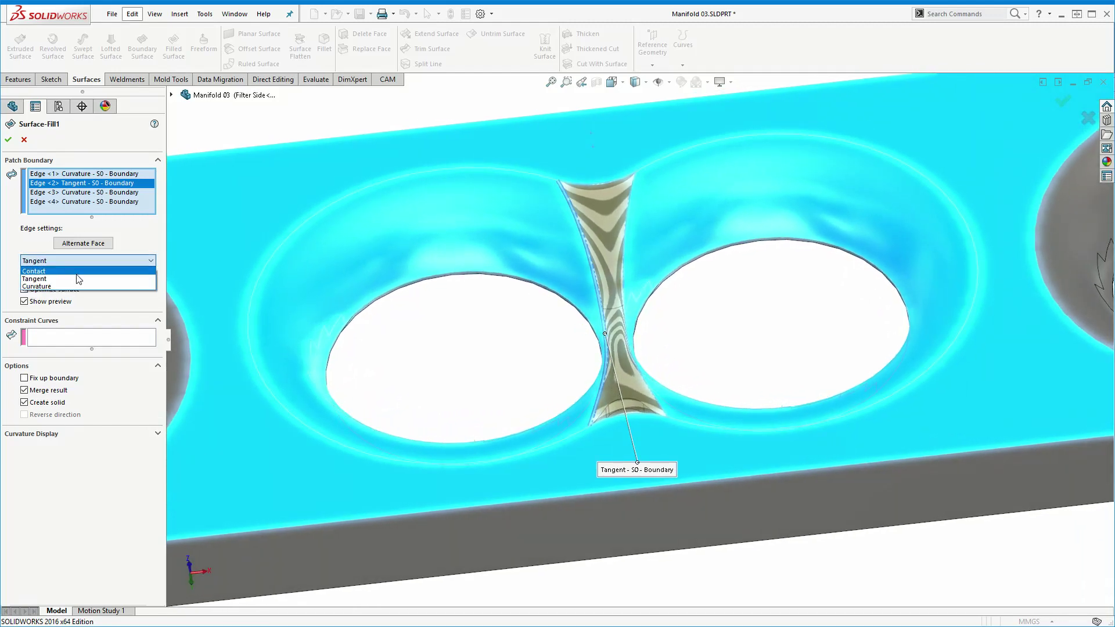
left_click(81, 288)
middle_click_drag(221, 275, 325, 268)
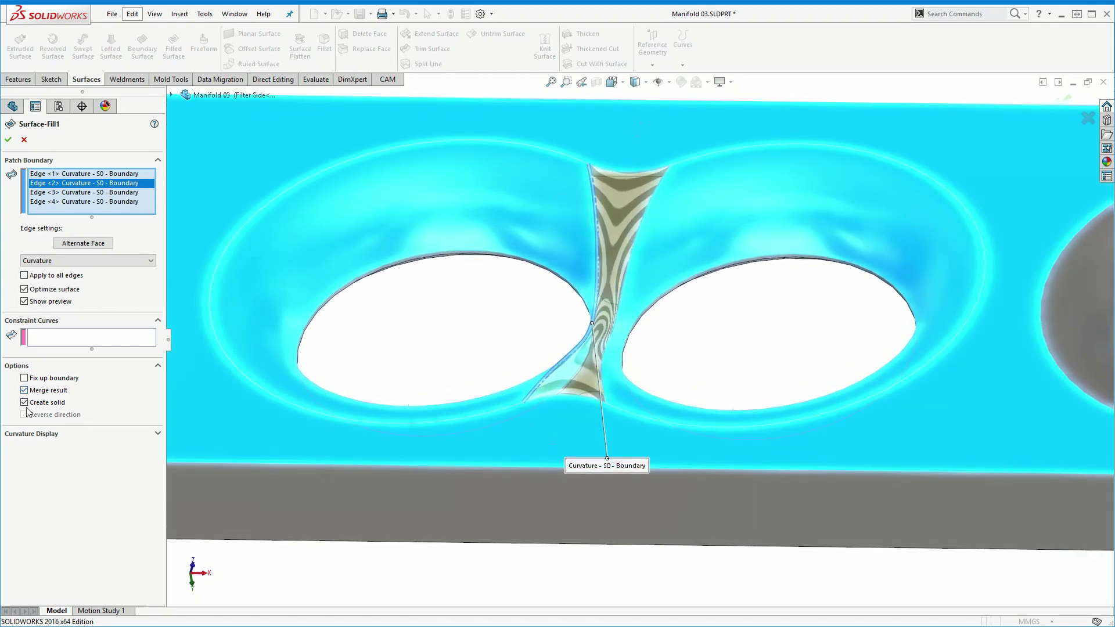
left_click(8, 140)
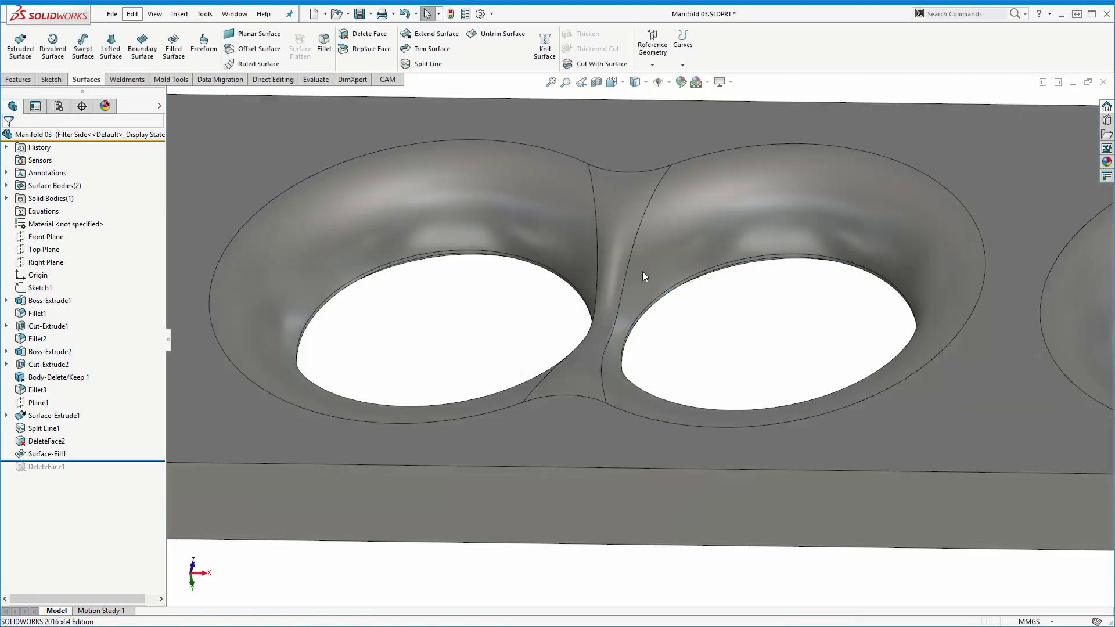
- Inspect the blended holes, roll forward past DeleteFace1, then undo back above it
middle_click_drag(642, 346, 601, 337)
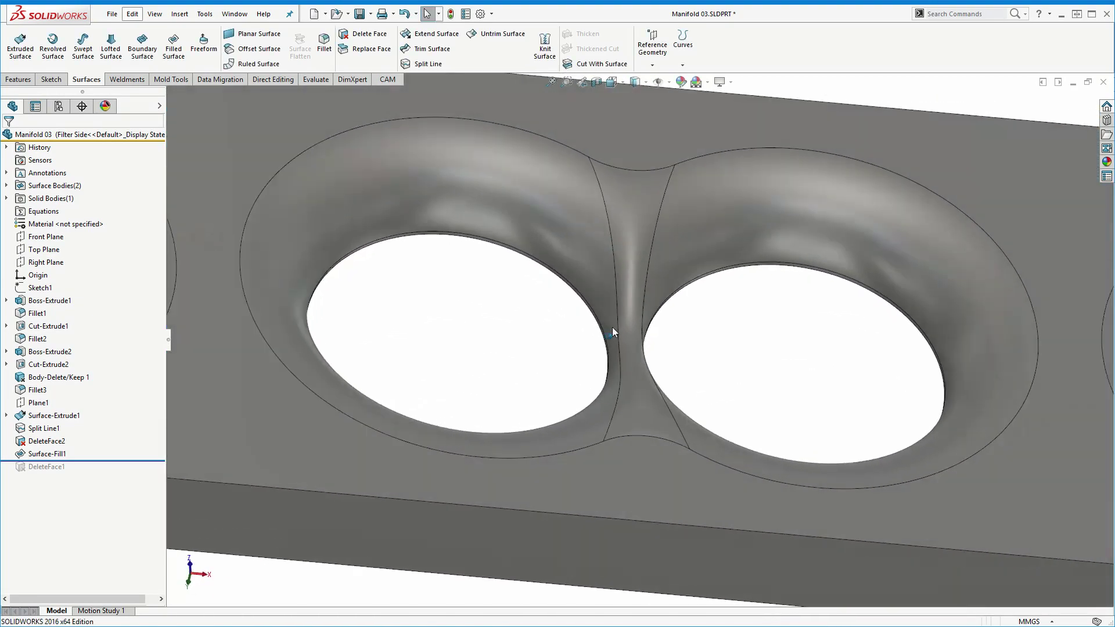
scroll(674, 330, "down", 2)
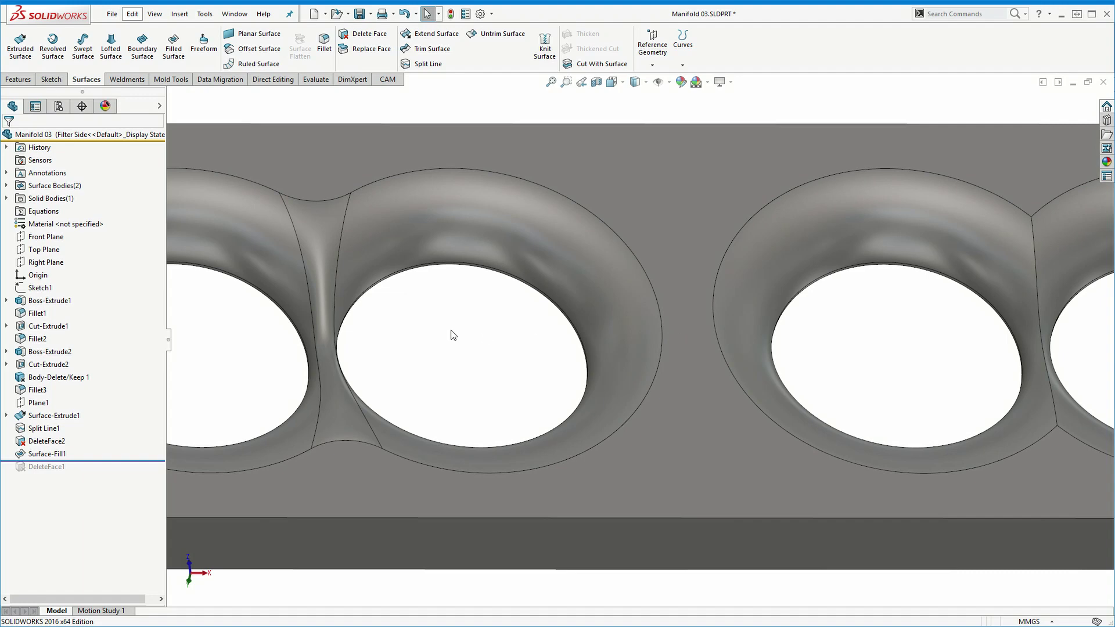
mouse_move(673, 330)
middle_mouse_down()
mouse_move(382, 356)
mouse_move(425, 290)
middle_mouse_up()
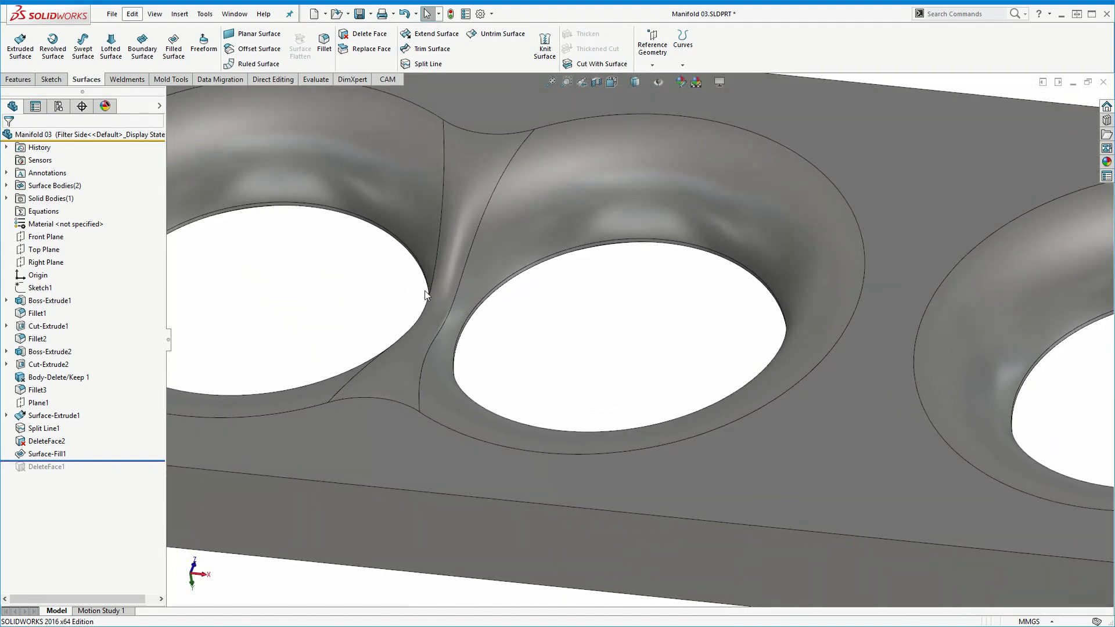
scroll(575, 427, "up", 3)
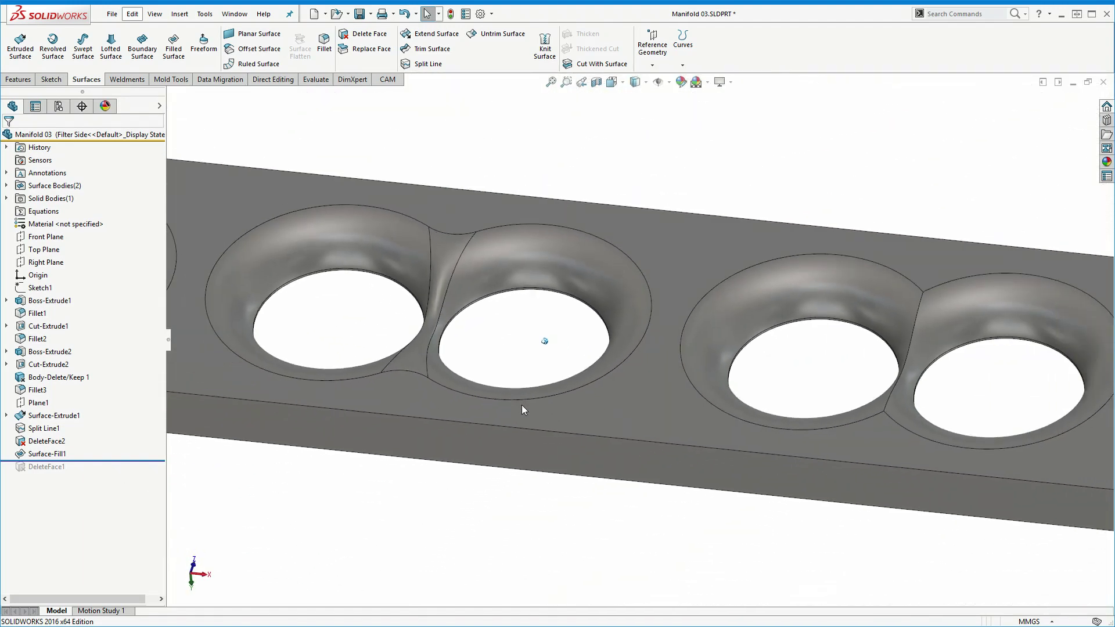
left_click_drag(117, 460, 117, 473)
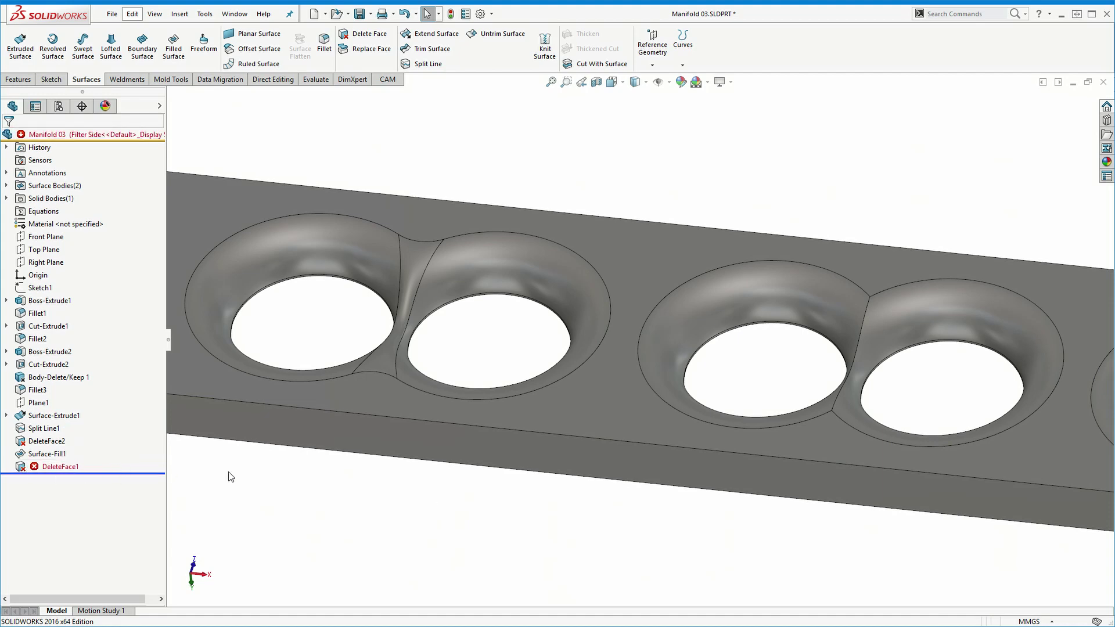
key("ctrl+z")
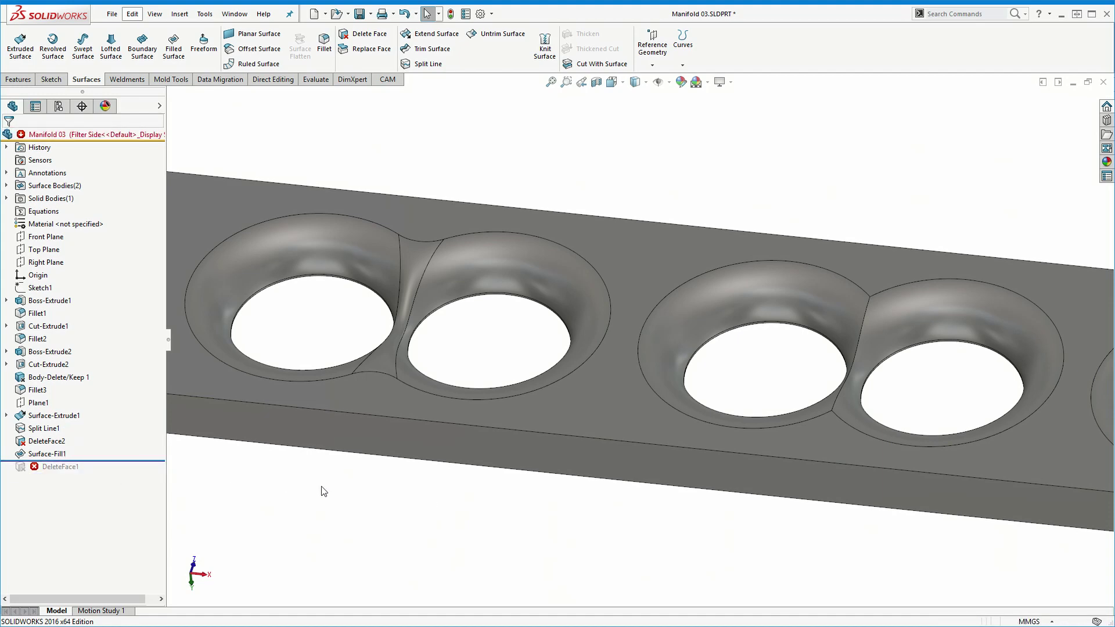
scroll(399, 278, "down", 3)
scroll(428, 279, "down", 2)
scroll(488, 236, "down", 2)
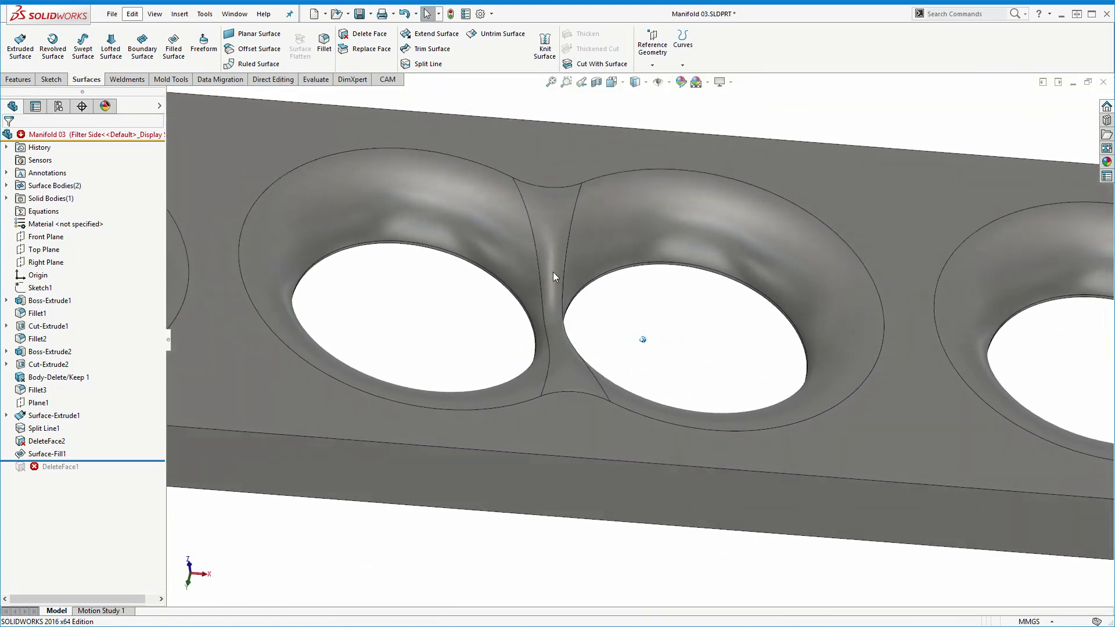
mouse_move(552, 273)
middle_mouse_down()
mouse_move(467, 233)
mouse_move(518, 288)
mouse_move(466, 306)
mouse_move(403, 186)
mouse_move(489, 229)
mouse_move(672, 156)
mouse_move(601, 96)
middle_mouse_up()
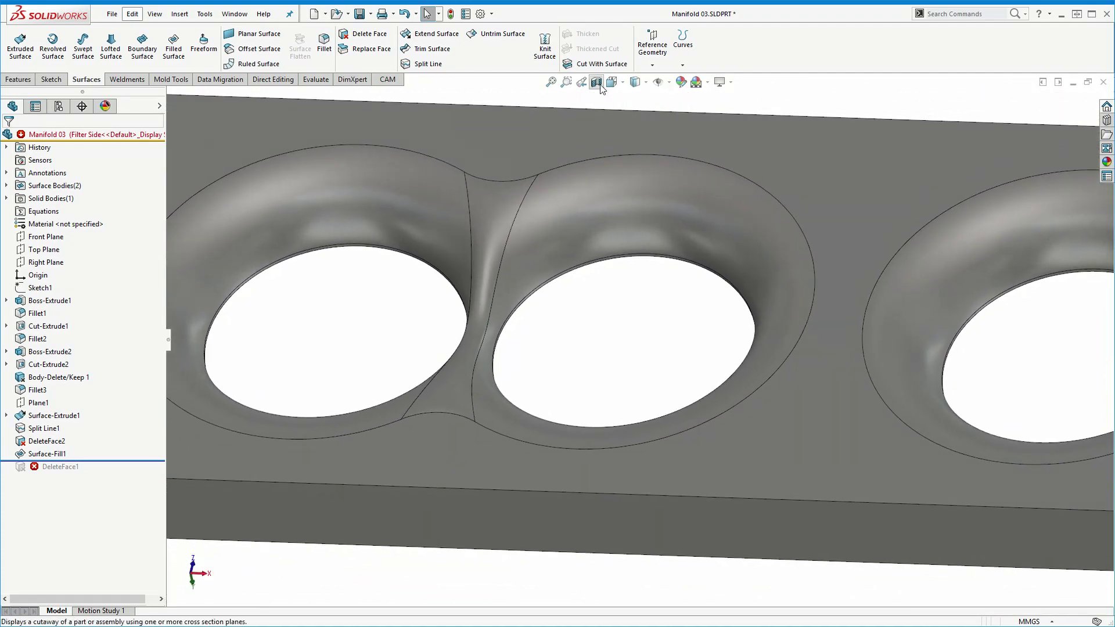
left_click(596, 81)
scroll(695, 313, "down", 3)
scroll(785, 326, "down", 3)
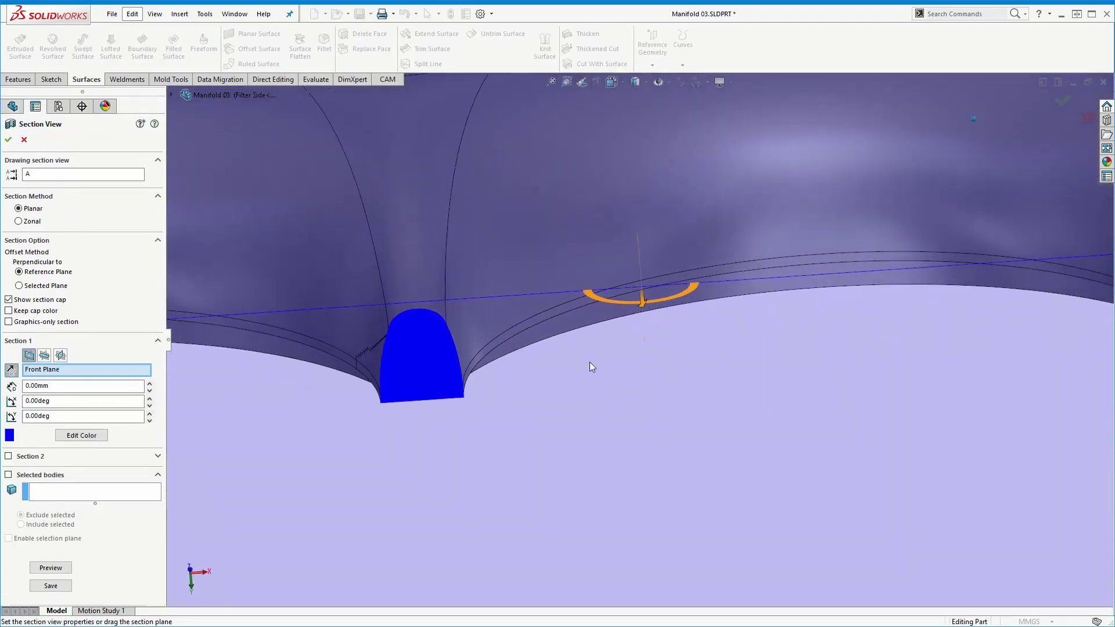
middle_click_drag(589, 361, 621, 326)
scroll(621, 327, "down", 2)
mouse_move(651, 280)
left_mouse_down()
mouse_move(722, 327)
mouse_move(786, 345)
mouse_move(778, 327)
mouse_move(670, 283)
mouse_move(586, 224)
mouse_move(577, 239)
mouse_move(665, 314)
mouse_move(722, 337)
left_mouse_up()
scroll(551, 338, "up", 3)
scroll(714, 355, "up", 2)
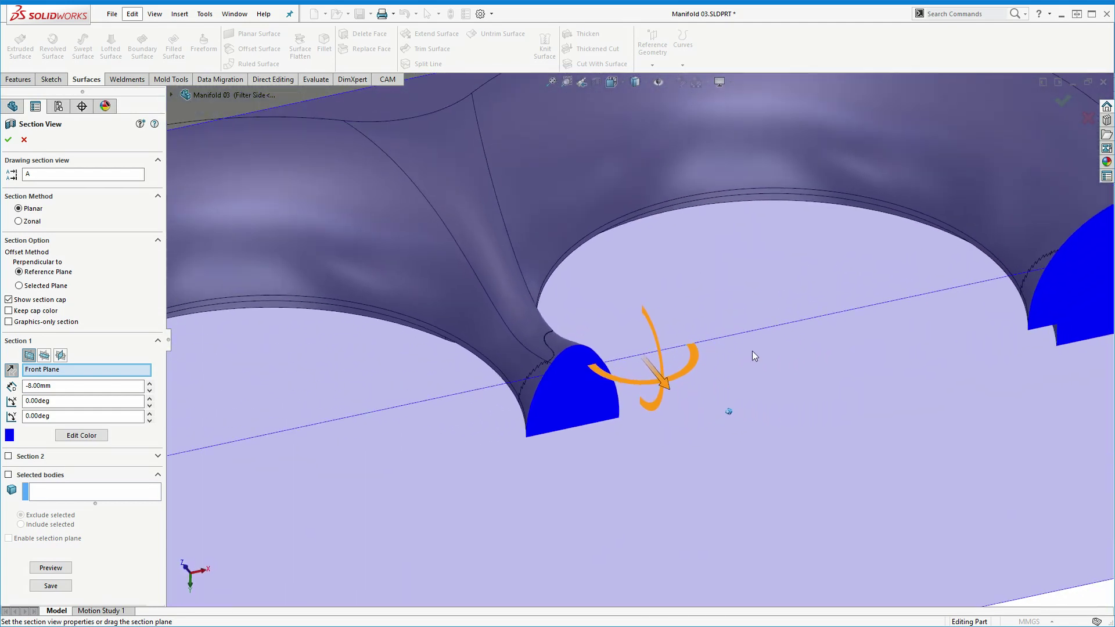
mouse_move(657, 328)
left_mouse_down()
mouse_move(661, 422)
mouse_move(567, 280)
mouse_move(581, 329)
mouse_move(710, 442)
mouse_move(608, 273)
mouse_move(622, 253)
left_mouse_up()
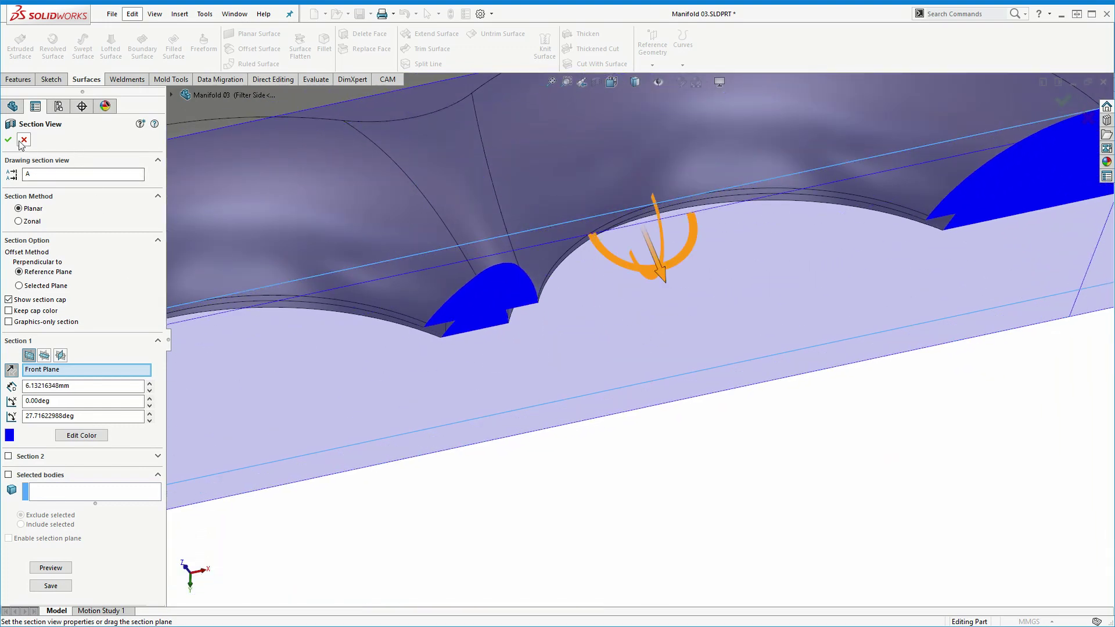
key("Escape")
scroll(534, 204, "up", 5)
mouse_move(630, 299)
middle_mouse_down()
mouse_move(722, 299)
mouse_move(659, 299)
mouse_move(488, 178)
middle_mouse_up()
left_click(315, 79)
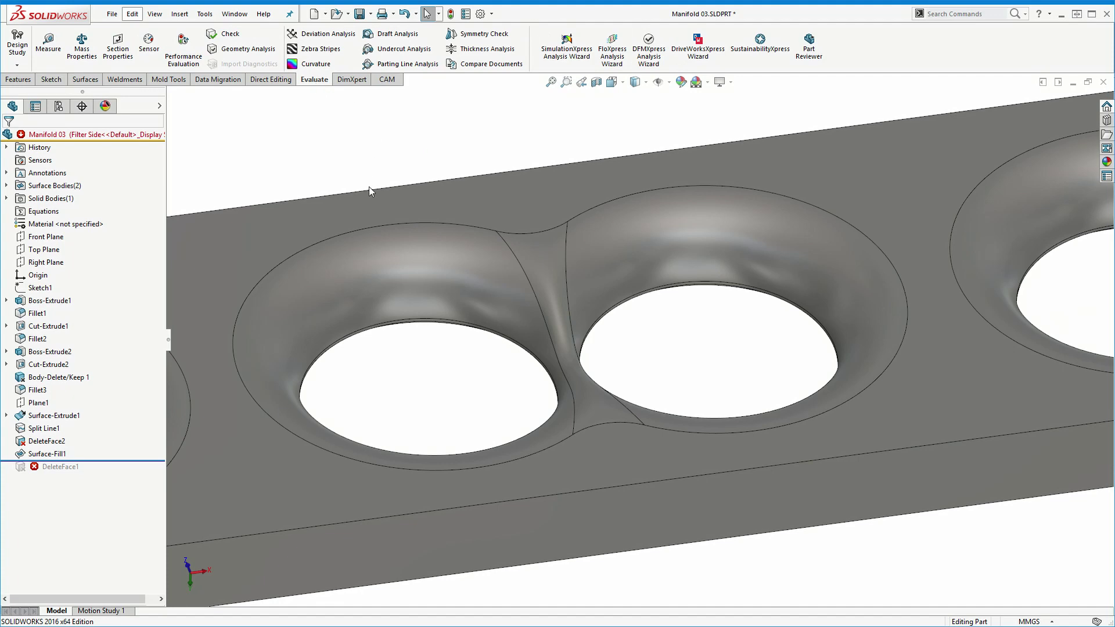
left_click(320, 50)
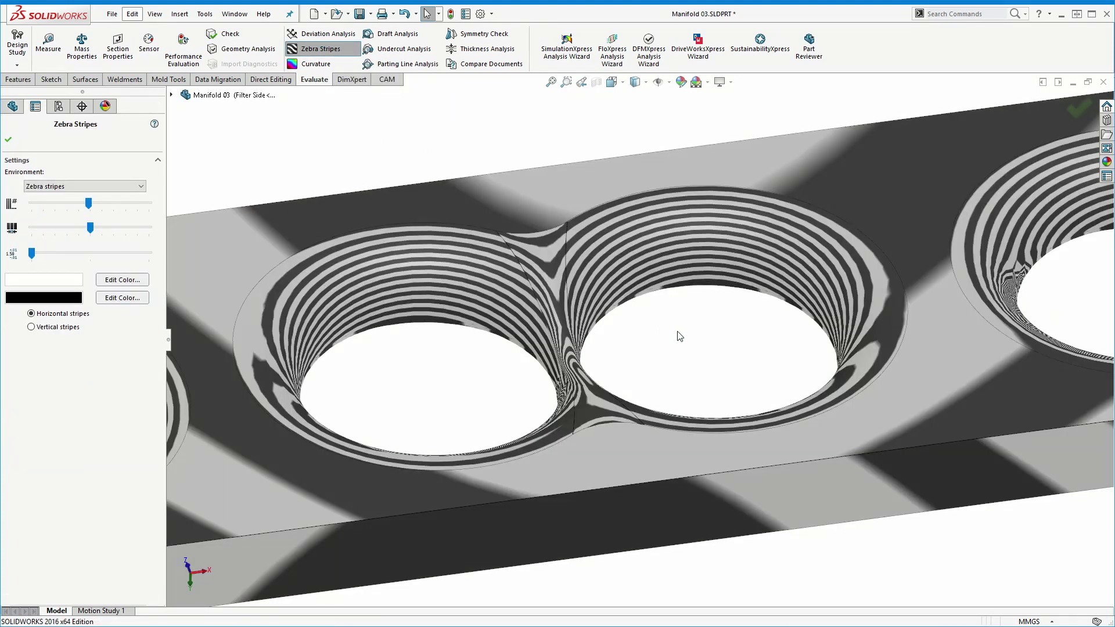
mouse_move(709, 289)
middle_mouse_down()
mouse_move(715, 337)
mouse_move(499, 299)
middle_mouse_up()
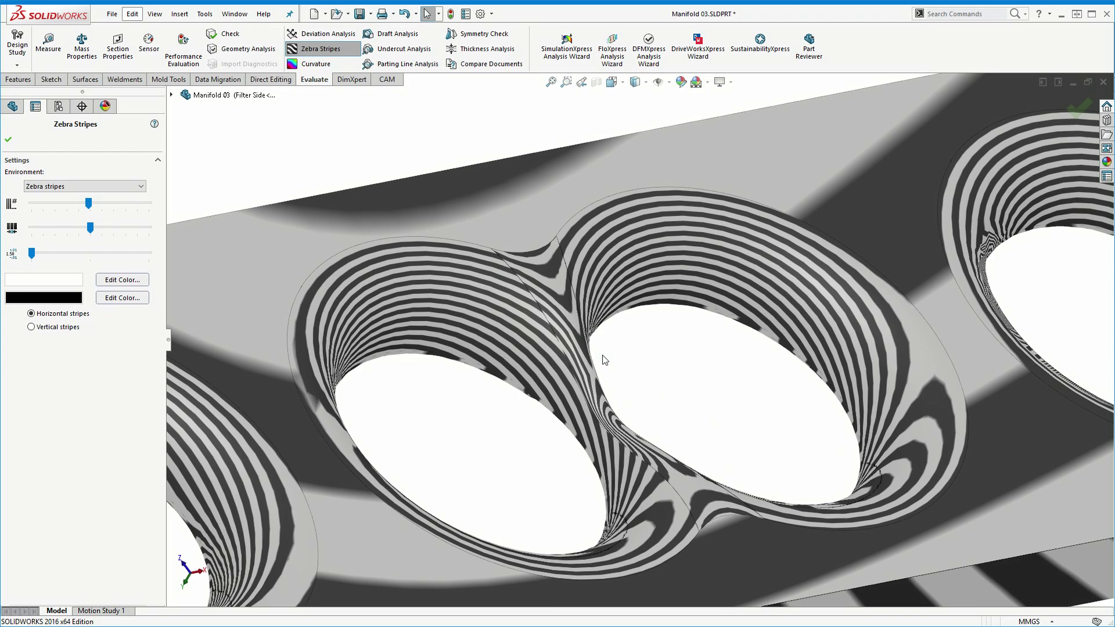
scroll(679, 500, "down", 4)
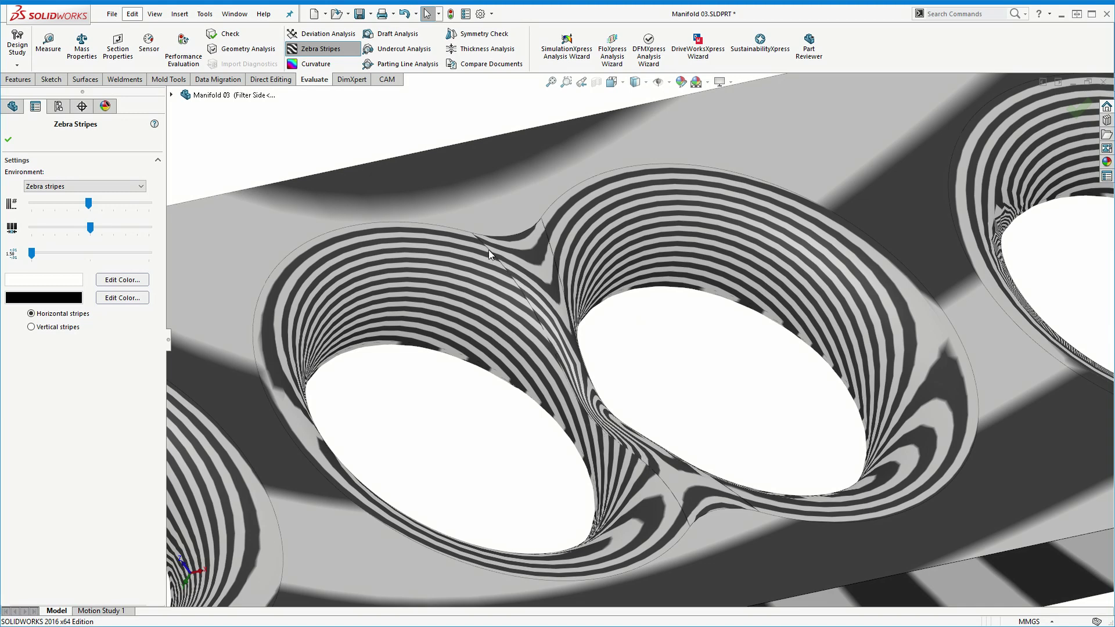
mouse_move(524, 300)
middle_mouse_down()
mouse_move(649, 270)
mouse_move(686, 276)
mouse_move(691, 292)
mouse_move(672, 297)
middle_mouse_up()
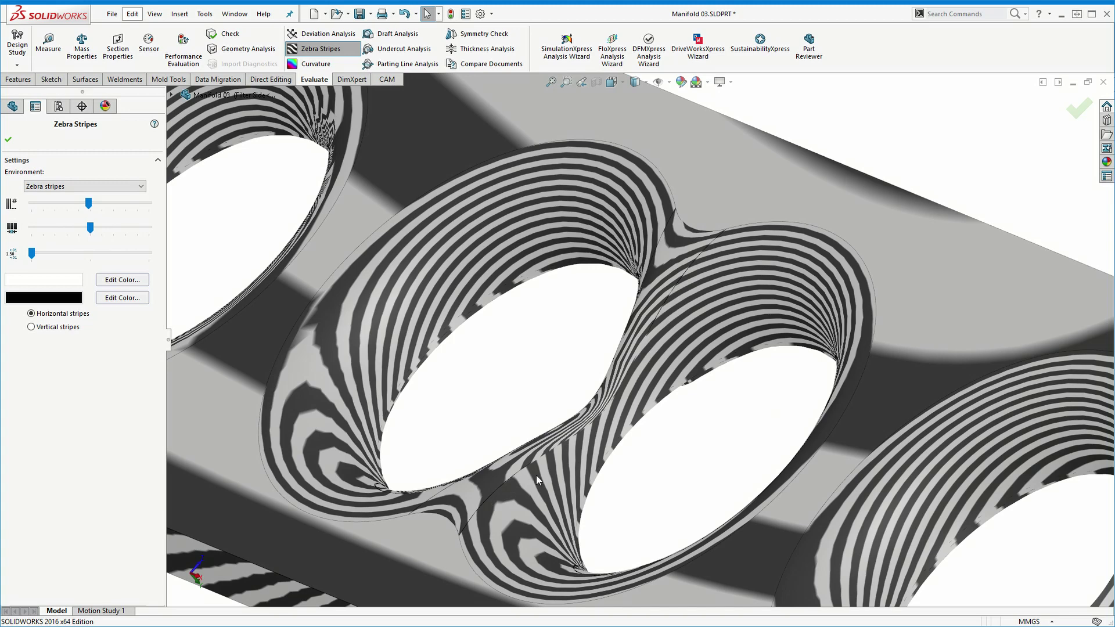
mouse_move(569, 466)
middle_mouse_down()
mouse_move(679, 411)
mouse_move(688, 391)
mouse_move(678, 270)
mouse_move(683, 279)
mouse_move(668, 259)
mouse_move(636, 273)
middle_mouse_up()
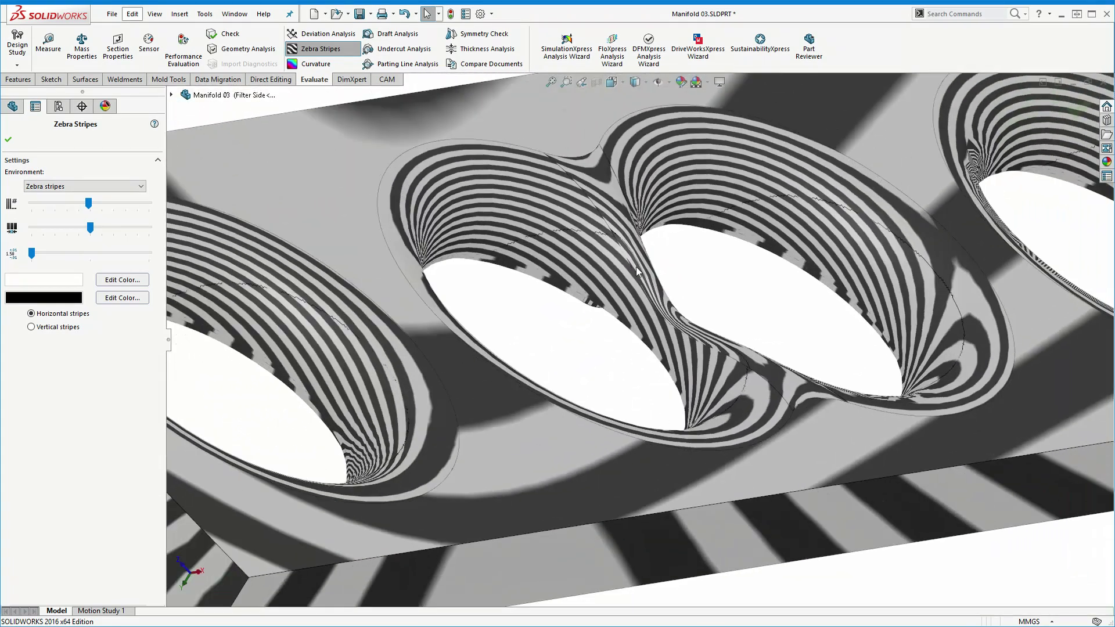
mouse_move(566, 193)
middle_mouse_down()
mouse_move(685, 334)
mouse_move(610, 364)
mouse_move(684, 355)
middle_mouse_up()
key("Return")
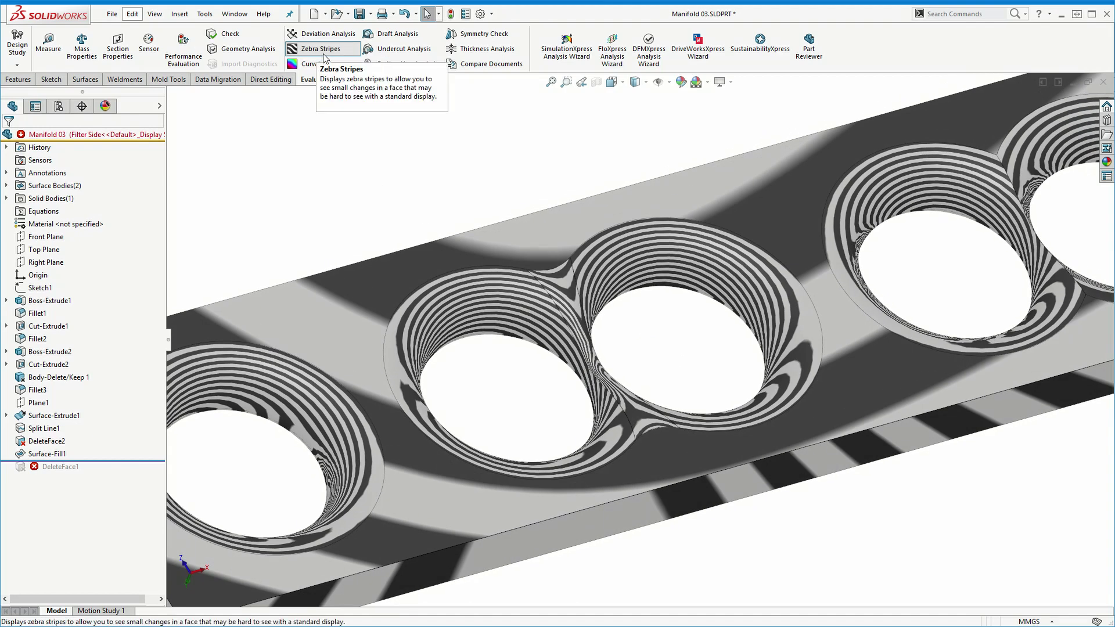
left_click(328, 54)
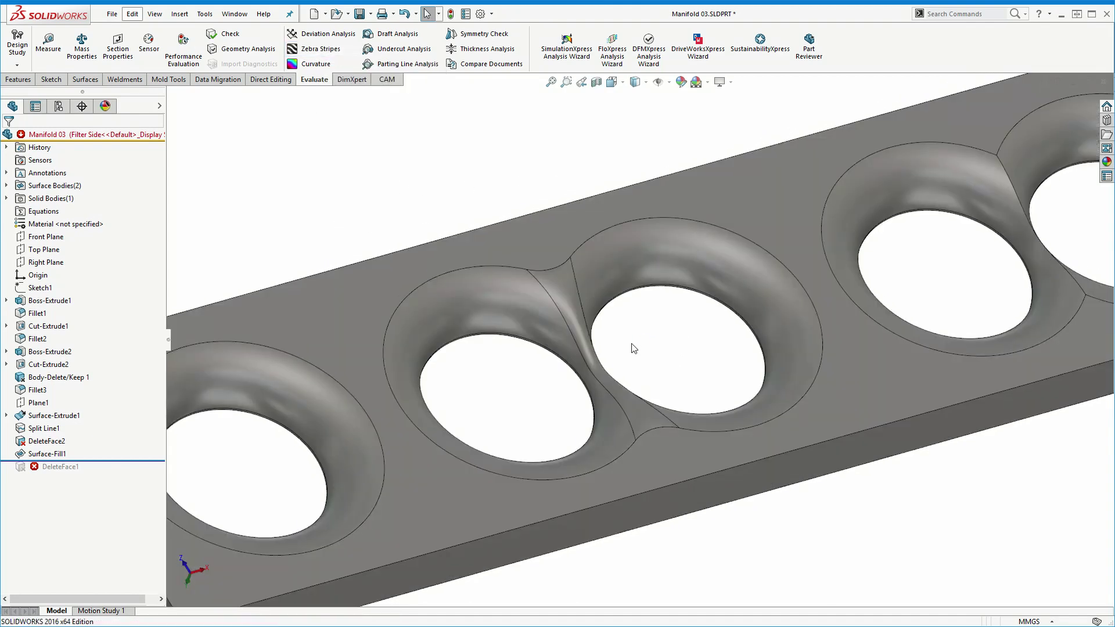
- Undo Surface-Fill1 and DeleteFace2, then roll the history forward to include DeleteFace1
mouse_move(634, 348)
middle_mouse_down()
mouse_move(561, 361)
mouse_move(531, 319)
mouse_move(439, 264)
middle_mouse_up()
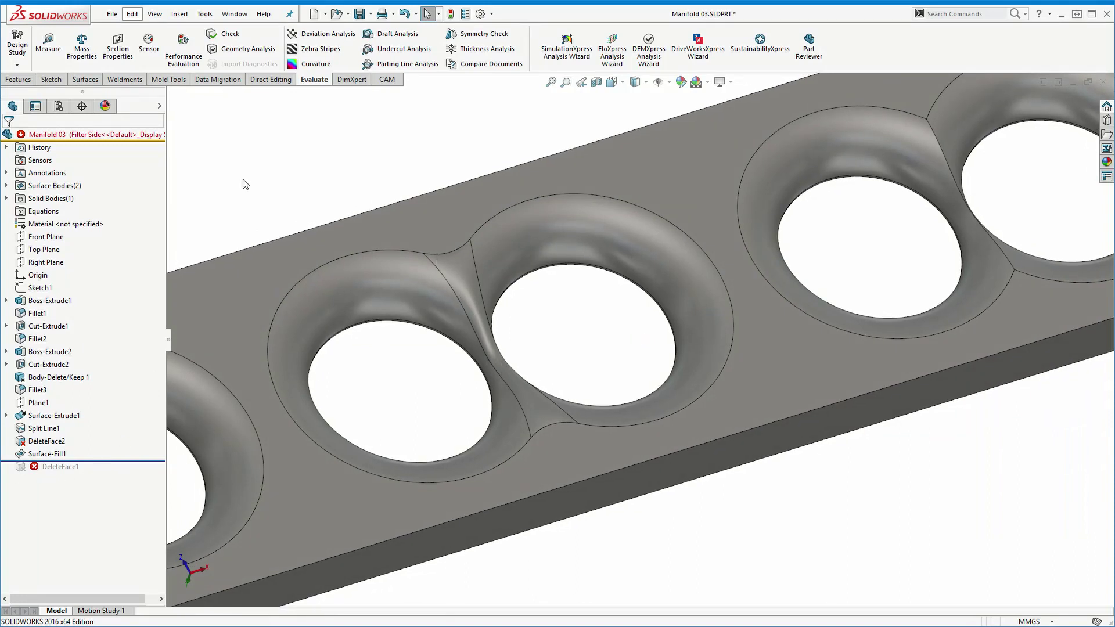
key("ctrl+z")
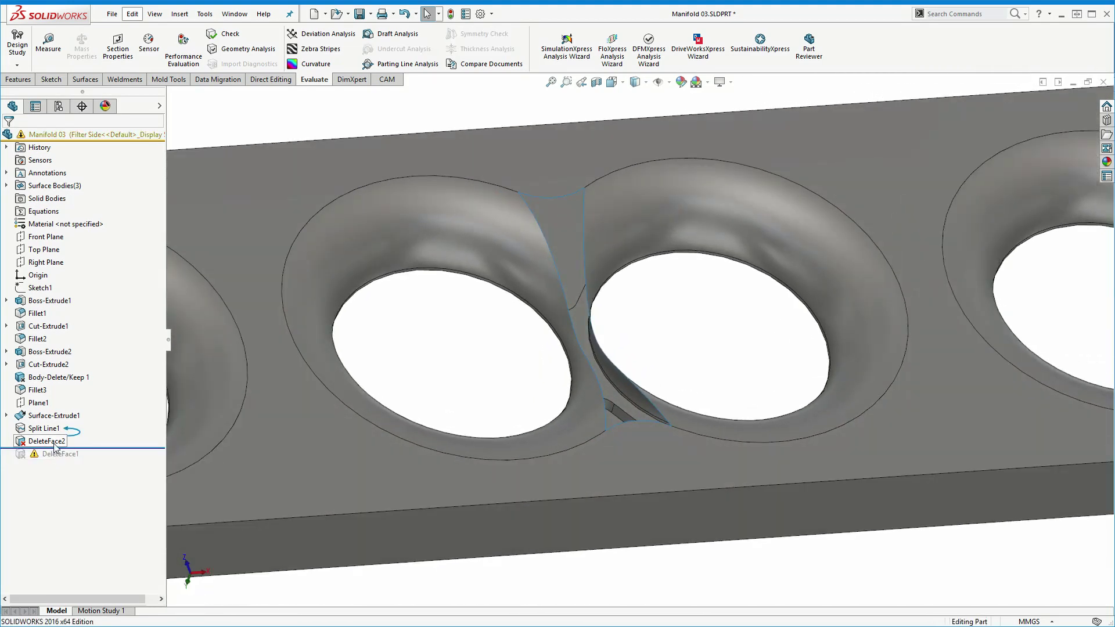
key("ctrl+z")
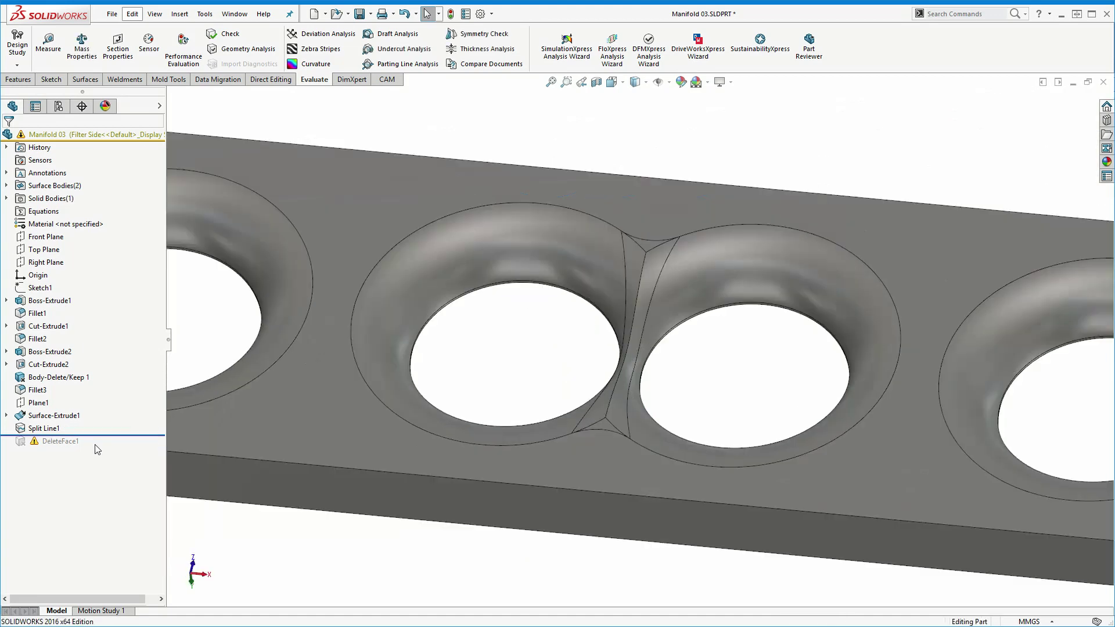
left_click(51, 430)
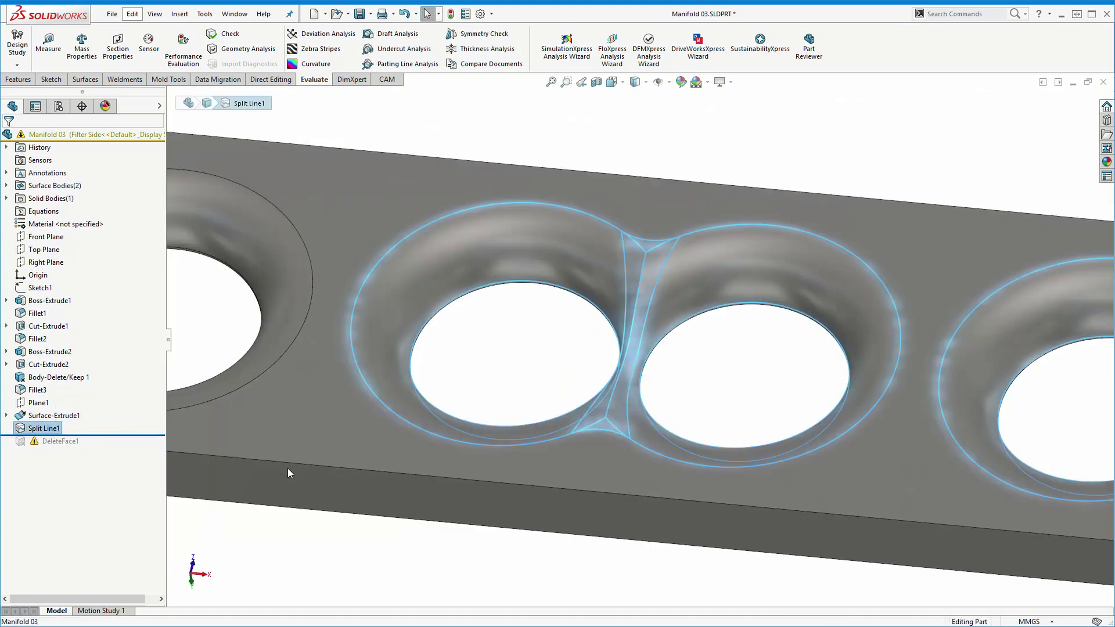
left_click(605, 138)
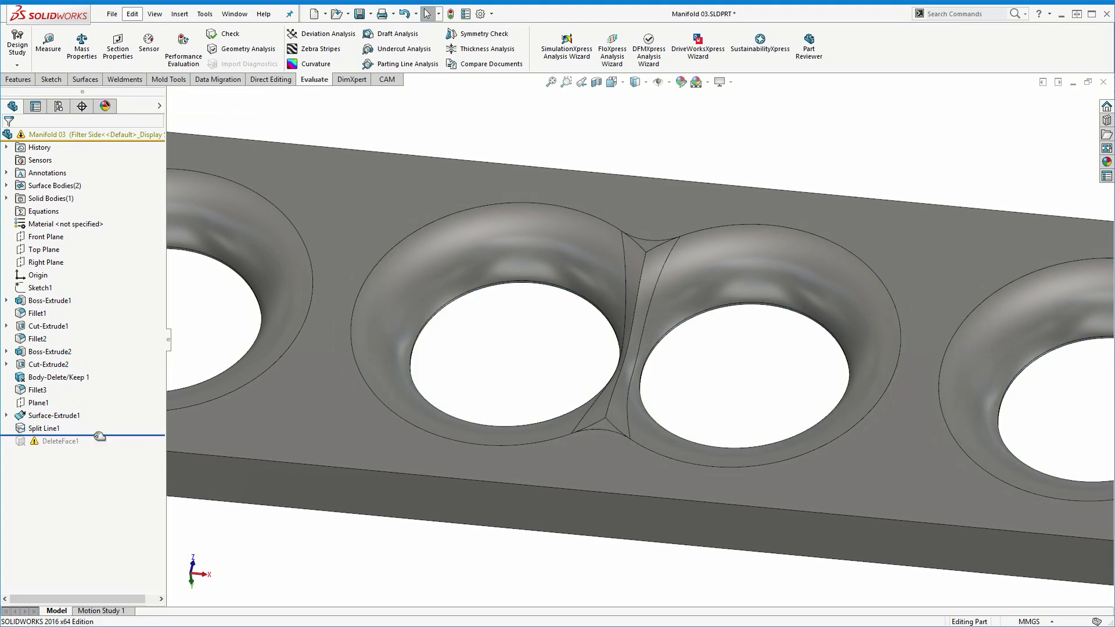
left_click_drag(100, 436, 105, 444)
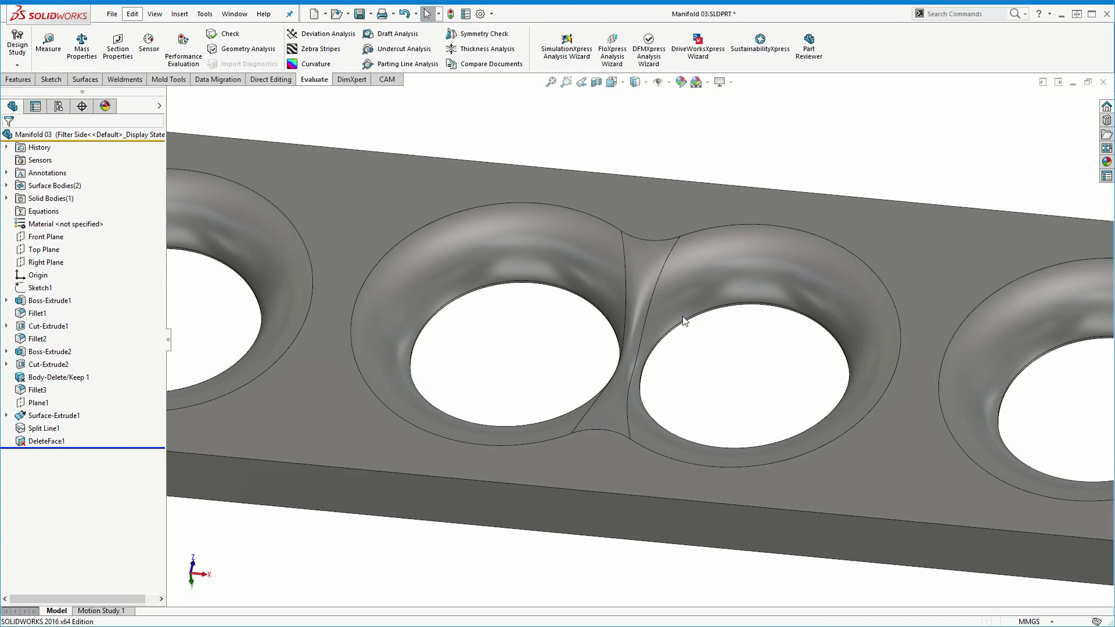
right_click(39, 441)
- Reapply DeleteFace1 with Delete and Fill and Tangent fill, then inspect the web
left_click(56, 406)
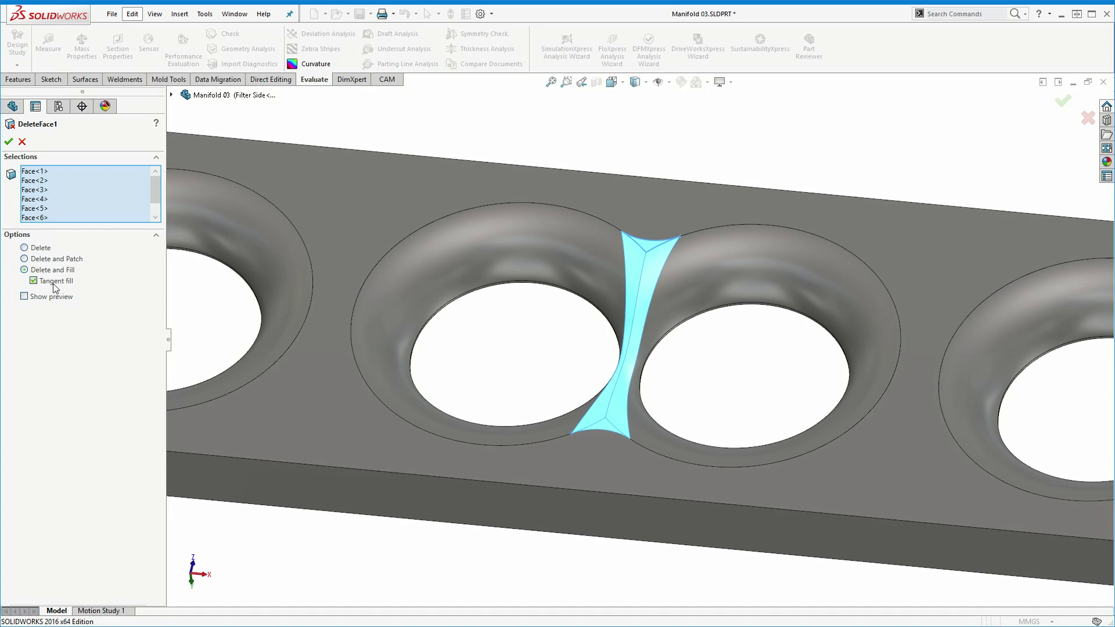
left_click(8, 142)
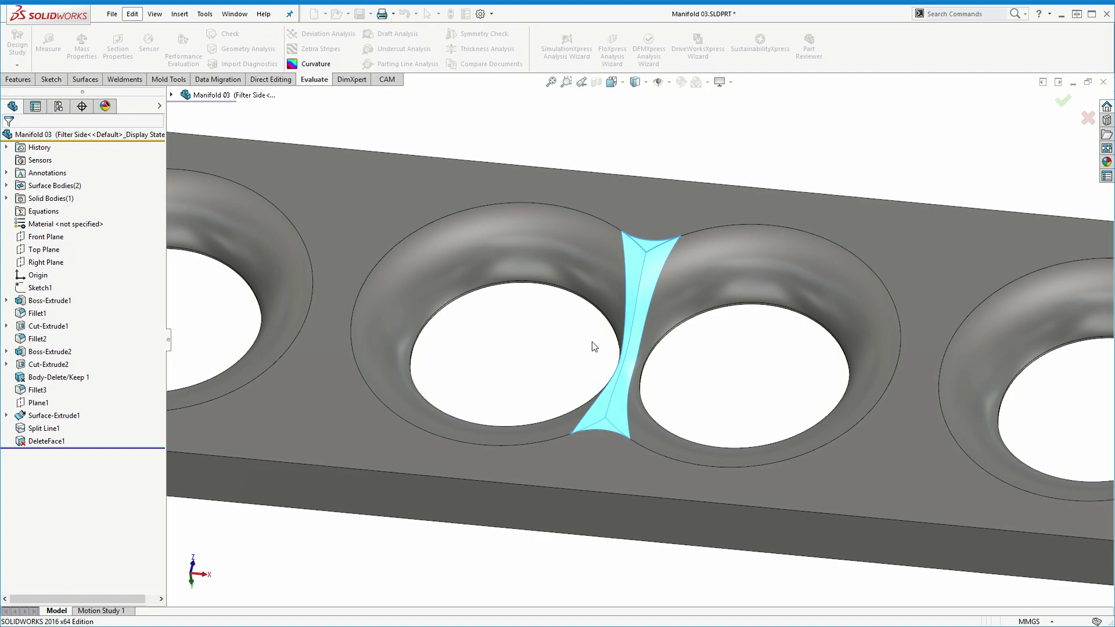
middle_click_drag(532, 366, 738, 365)
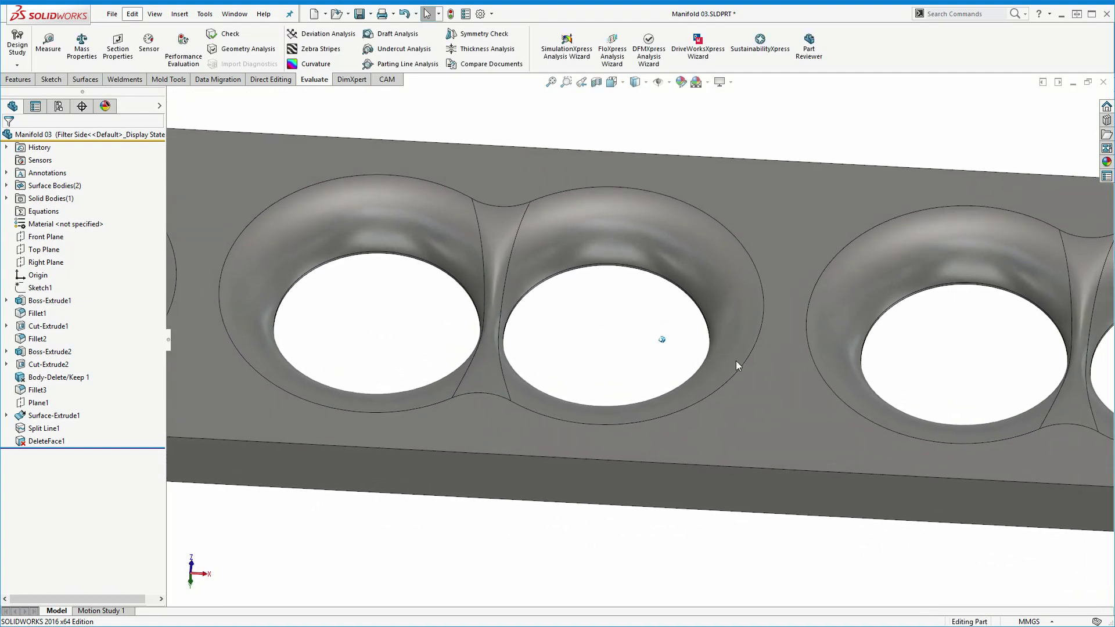
scroll(736, 366, "down", 5)
- Apply Zebra Stripes and orbit around the countersunk holes to check the stripe flow
left_click(320, 48)
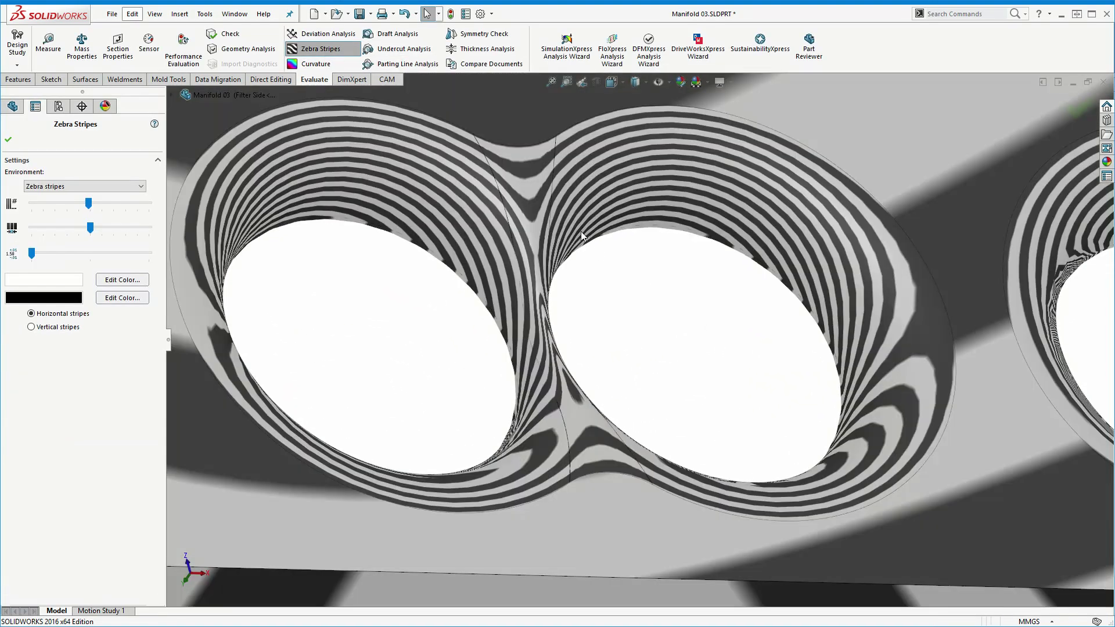
middle_click_drag(515, 191, 586, 413)
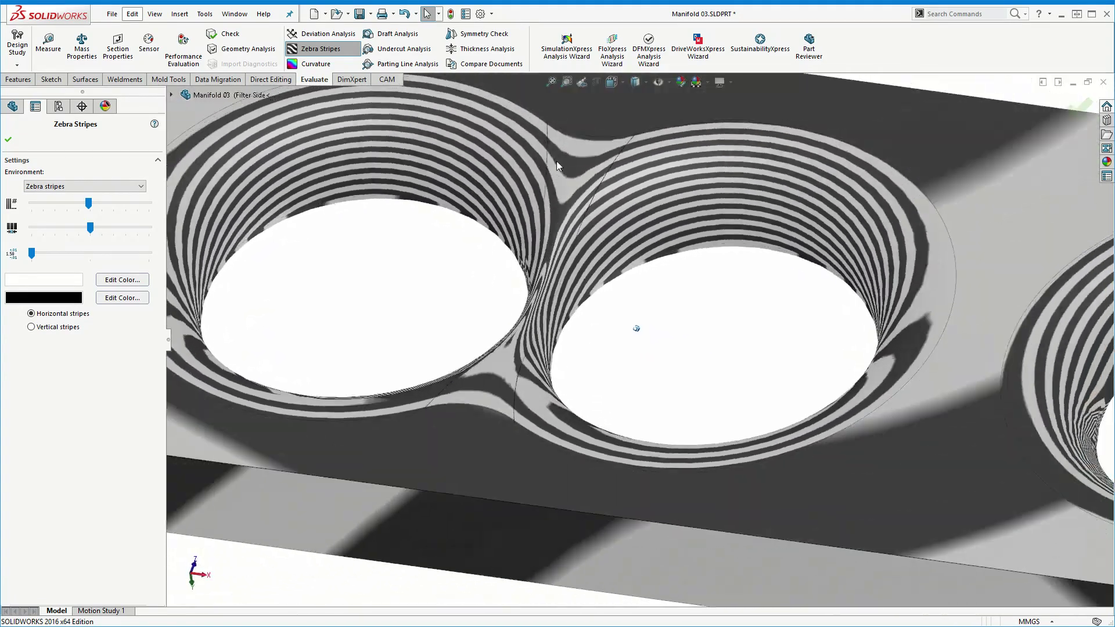
mouse_move(586, 413)
middle_mouse_down()
mouse_move(535, 316)
mouse_move(311, 281)
middle_mouse_up()
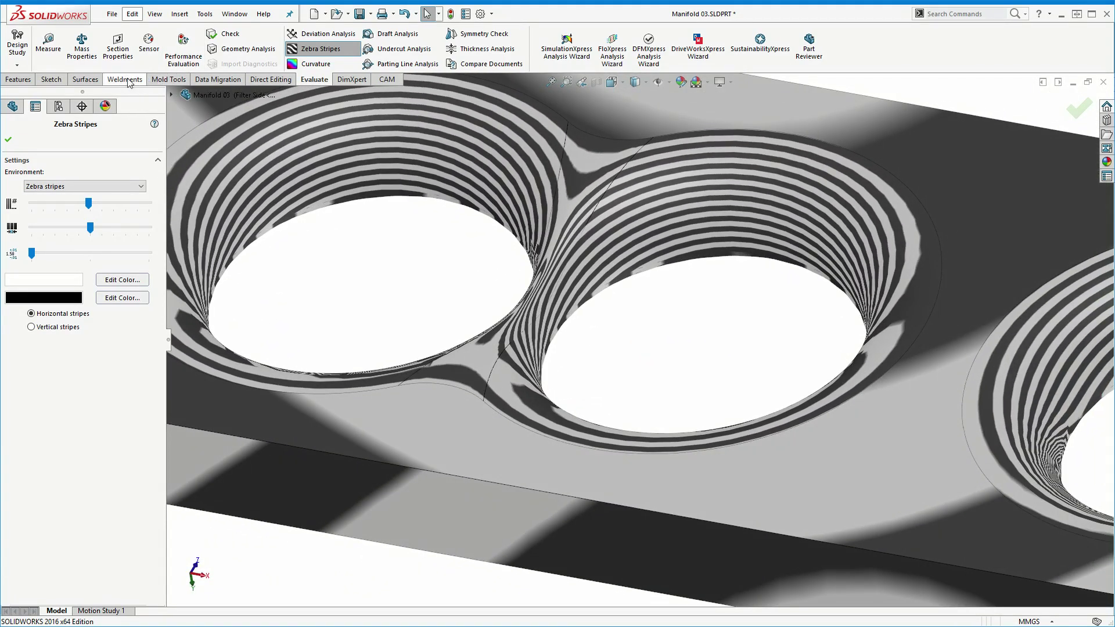
scroll(161, 78, "up", 5)
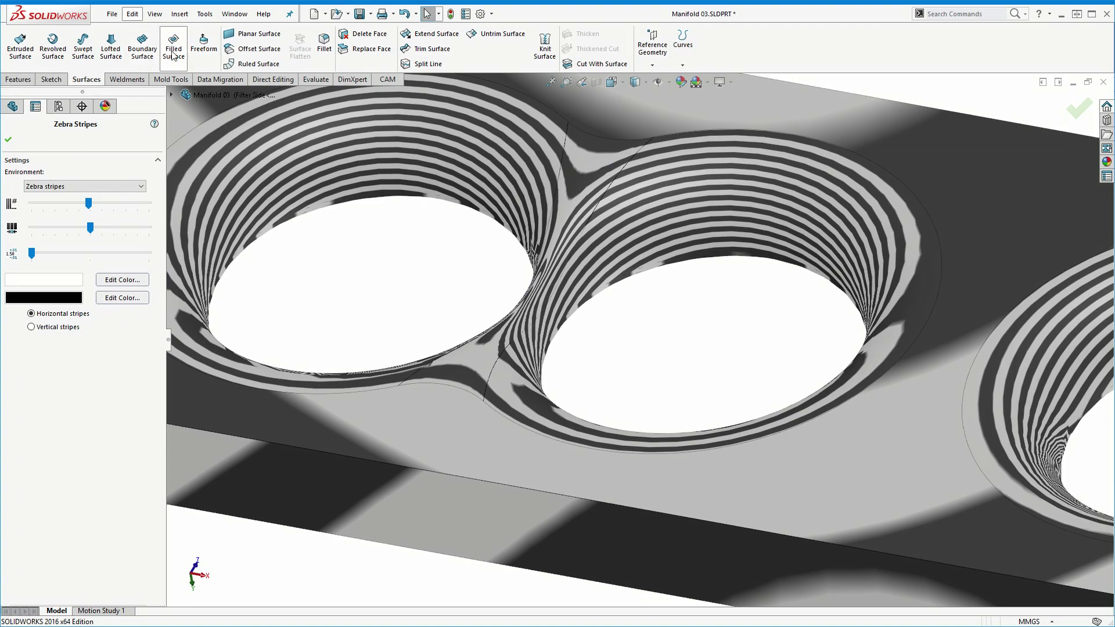
left_click(316, 79)
scroll(687, 273, "down", 3)
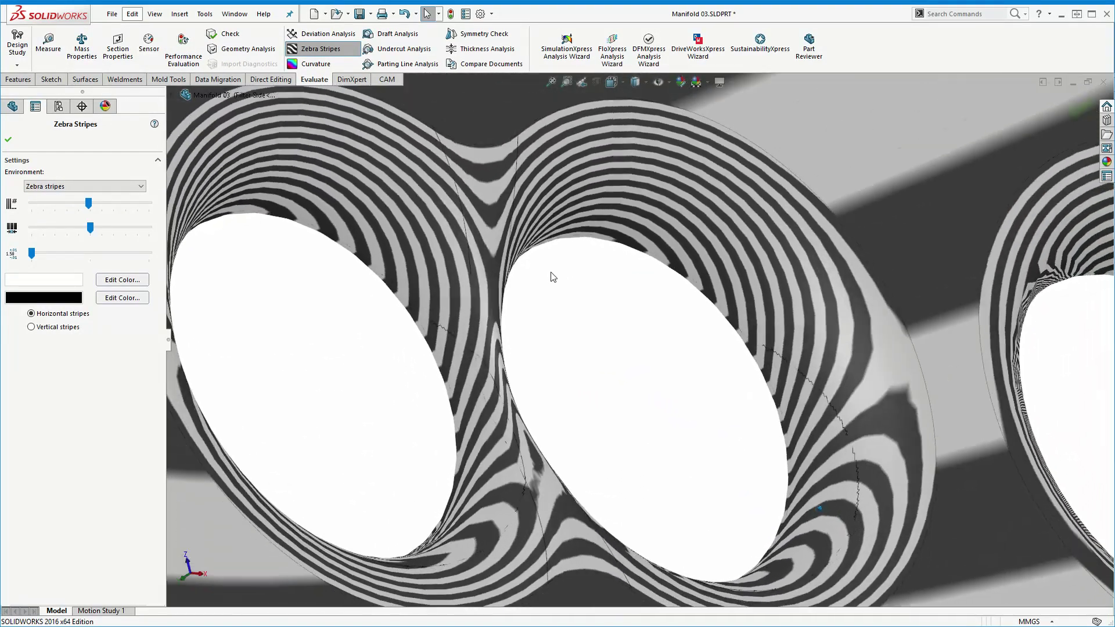
mouse_move(686, 273)
middle_mouse_down()
mouse_move(417, 177)
mouse_move(451, 290)
mouse_move(339, 297)
mouse_move(421, 470)
mouse_move(437, 377)
mouse_move(457, 401)
mouse_move(438, 416)
mouse_move(410, 412)
mouse_move(647, 340)
middle_mouse_up()
scroll(647, 339, "up", 3)
scroll(636, 339, "up", 3)
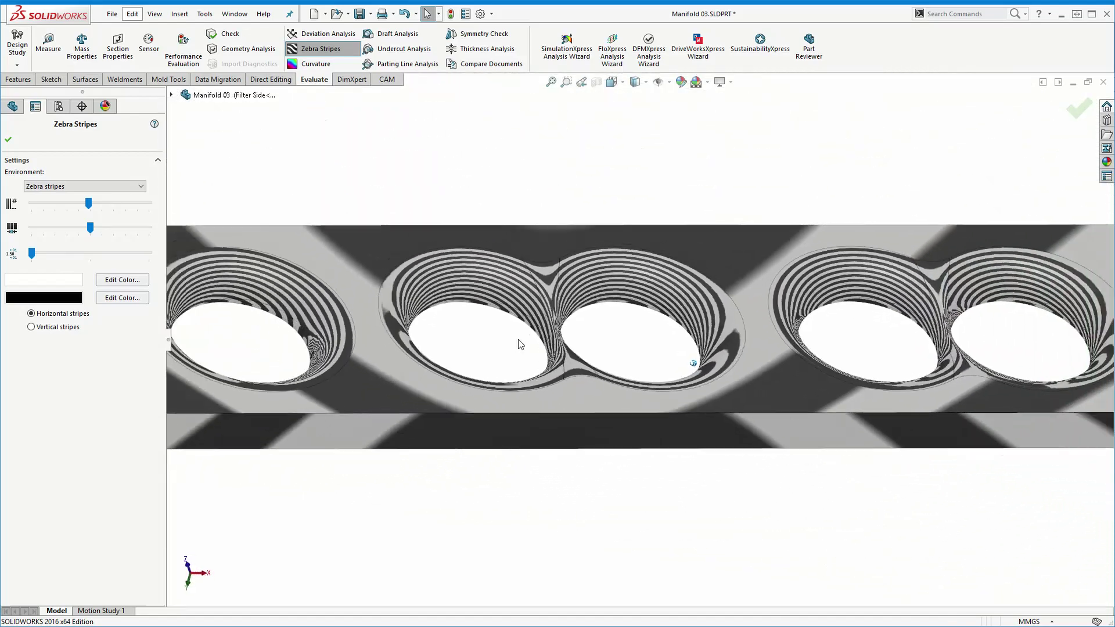
scroll(619, 337, "up", 3)
scroll(603, 336, "up", 2)
scroll(603, 336, "down", 1)
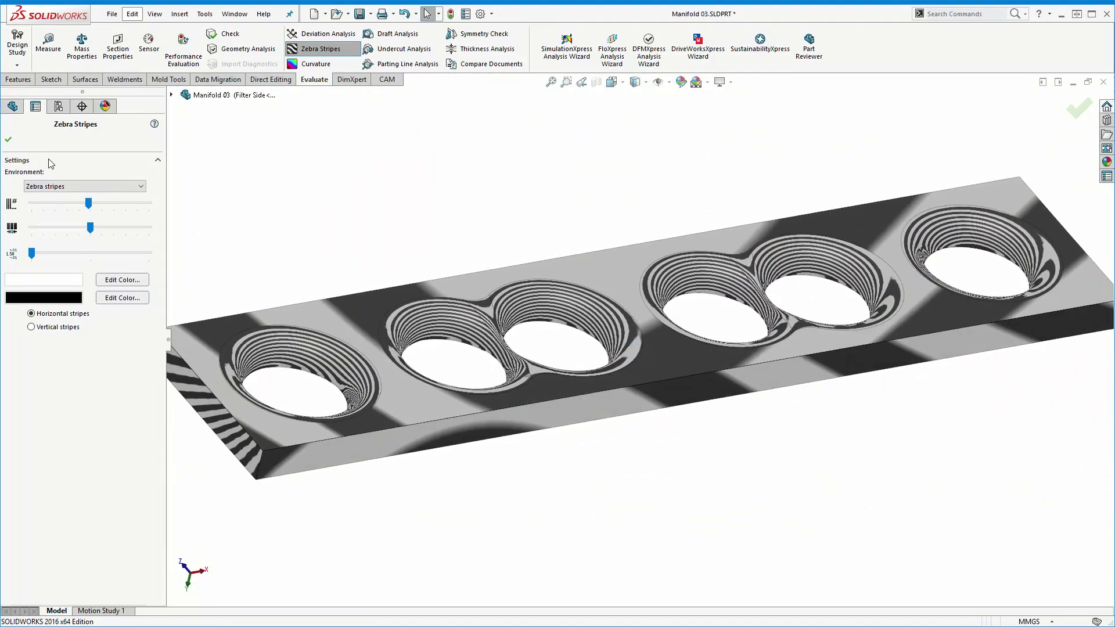
left_click(8, 140)
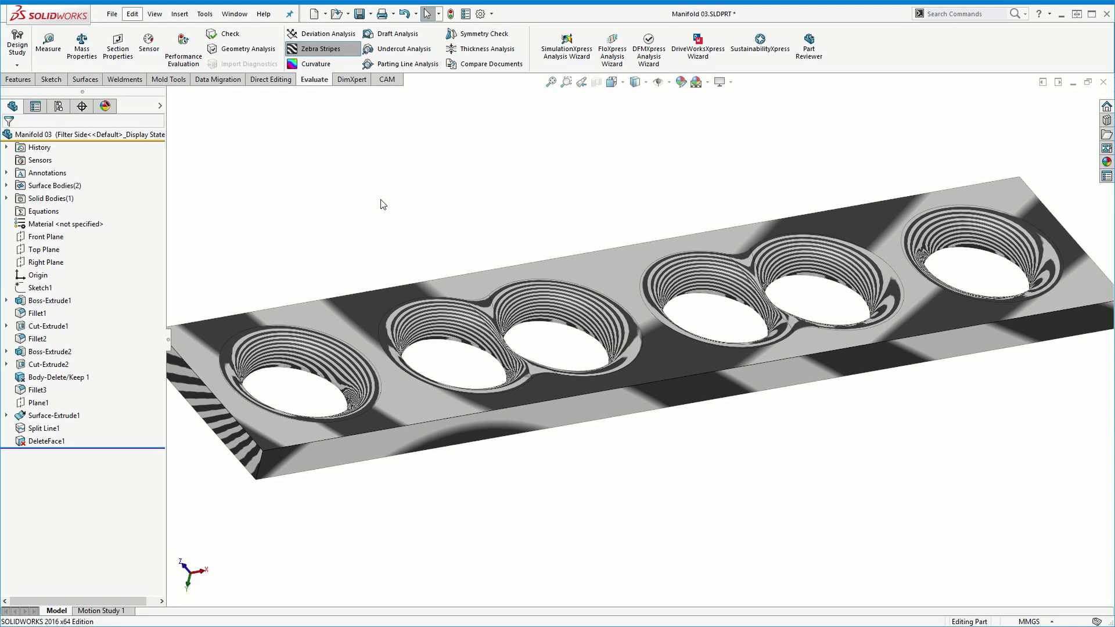
key("ctrl+Tab")
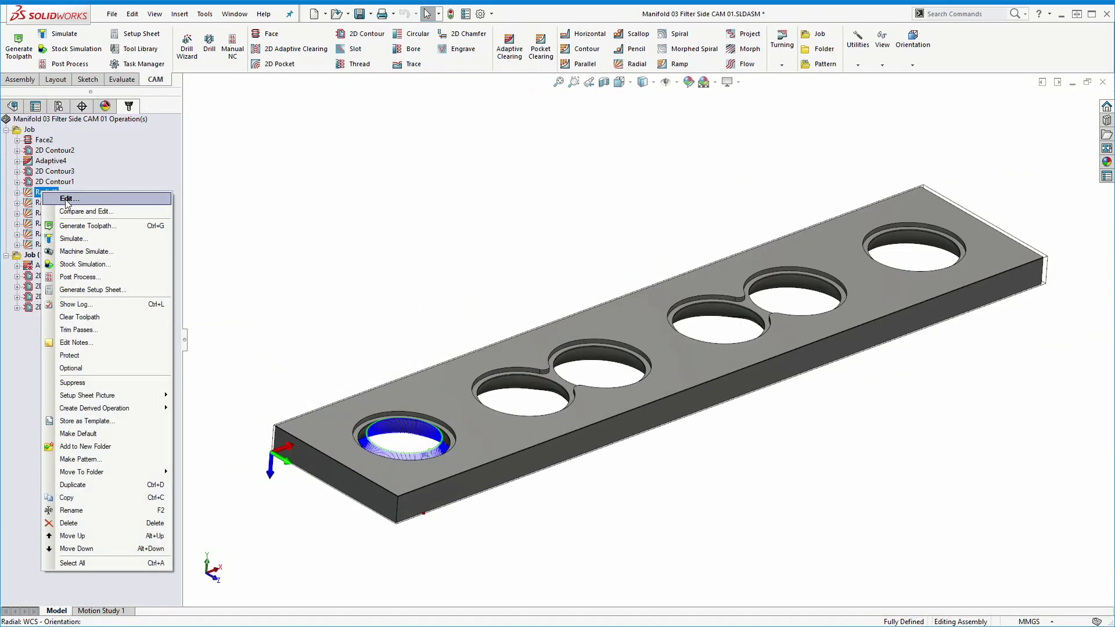
- Open and cancel the Radial1 edit, then inspect the plate's top face and hole
left_click(66, 199)
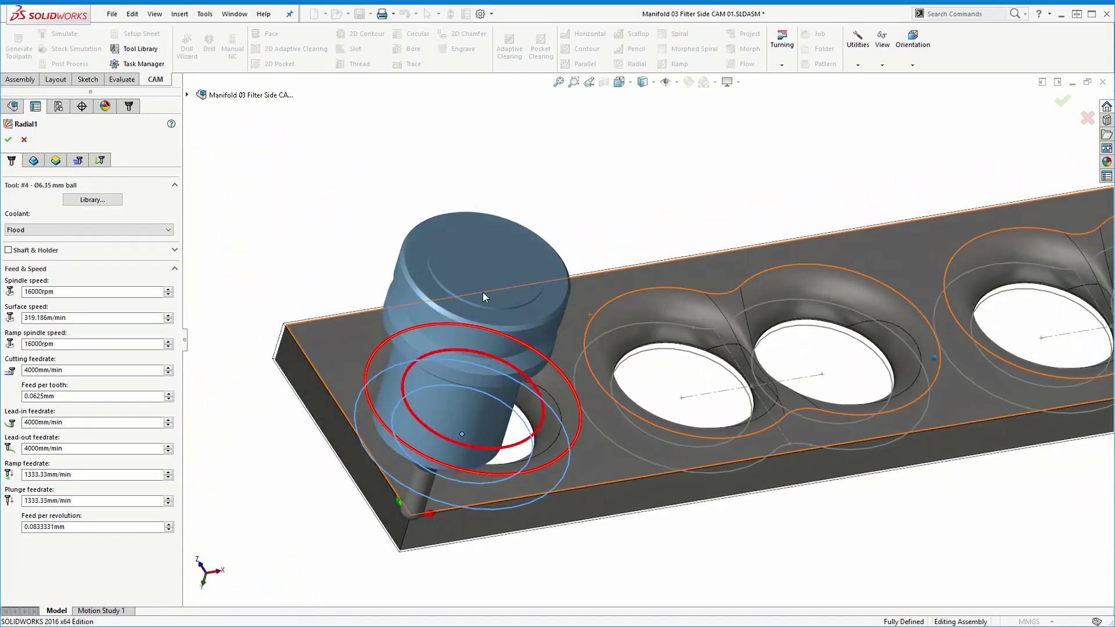
left_click(25, 142)
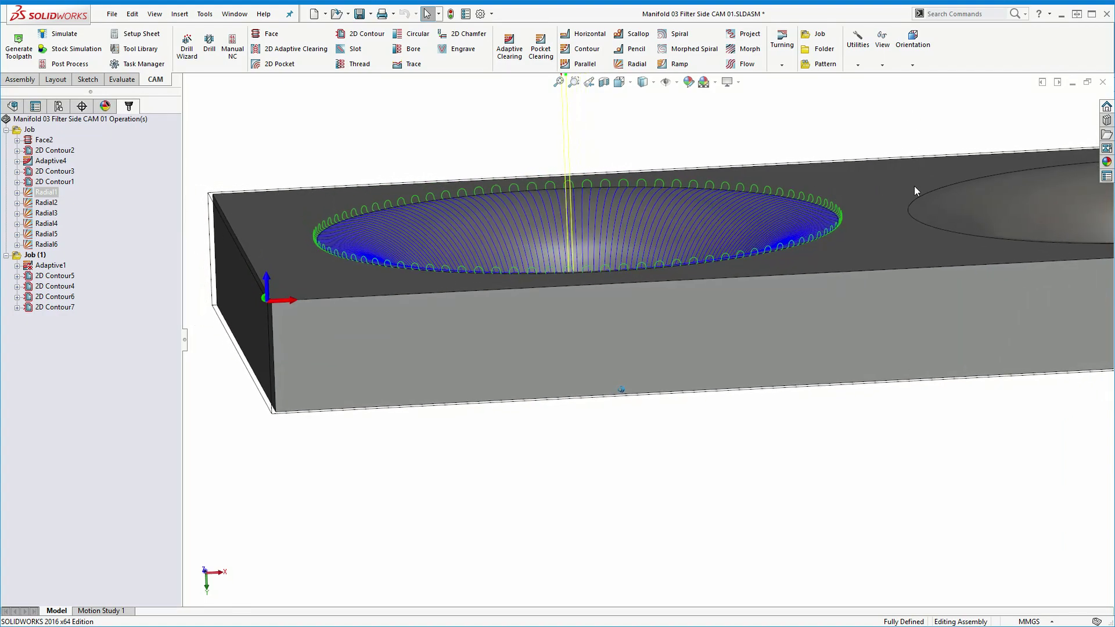
left_click(882, 226)
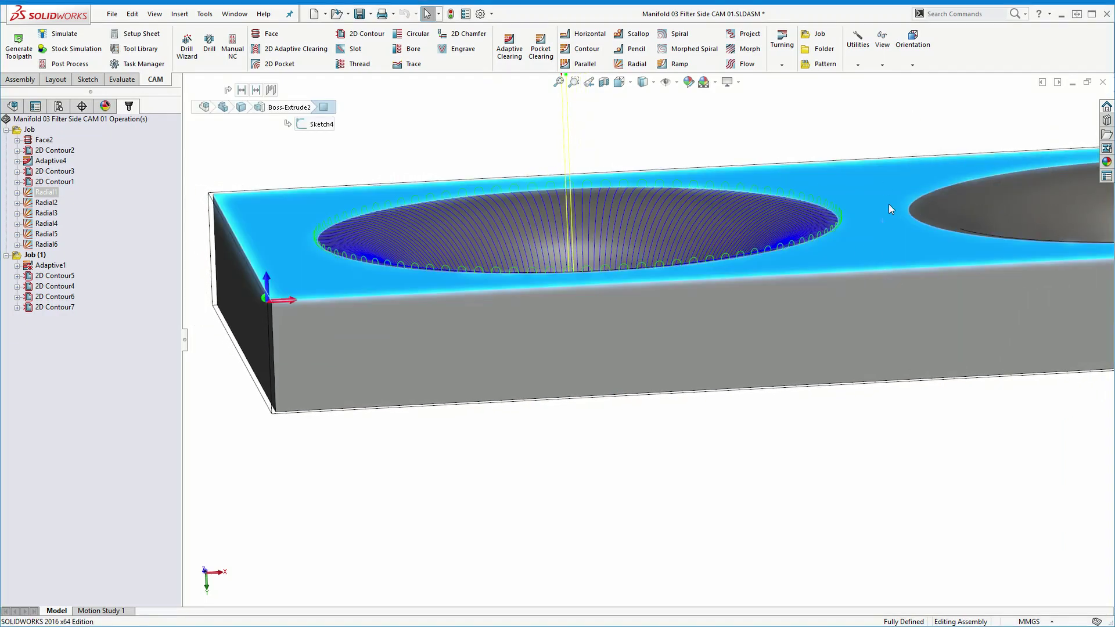
middle_click_drag(889, 209, 719, 235)
key("Escape")
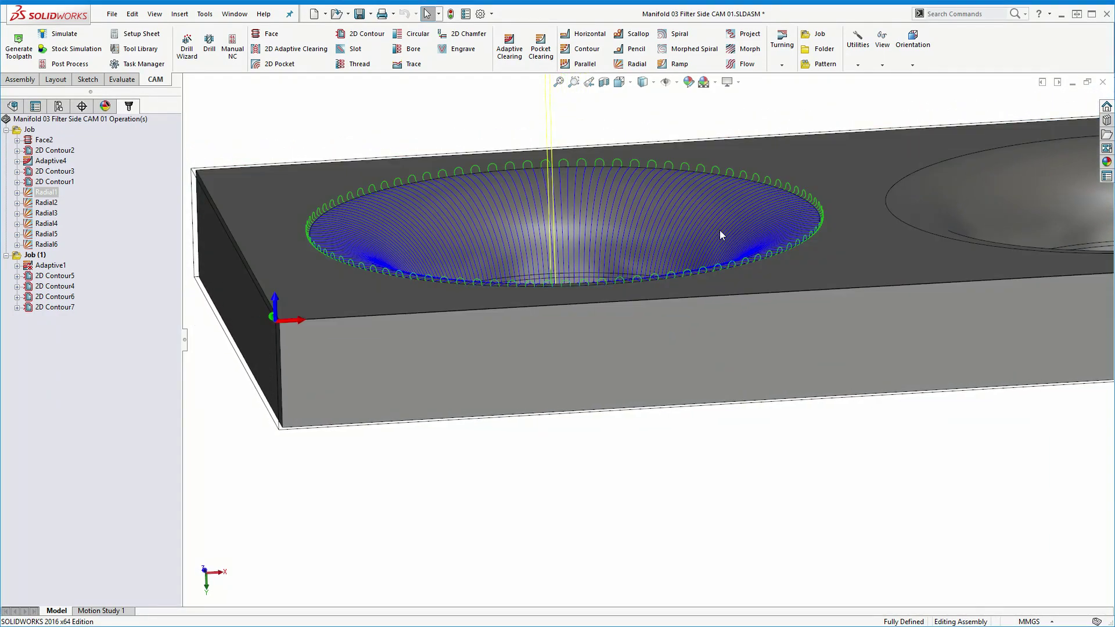
scroll(777, 216, "down", 1)
scroll(801, 194, "down", 2)
scroll(795, 202, "down", 2)
scroll(709, 185, "down", 1)
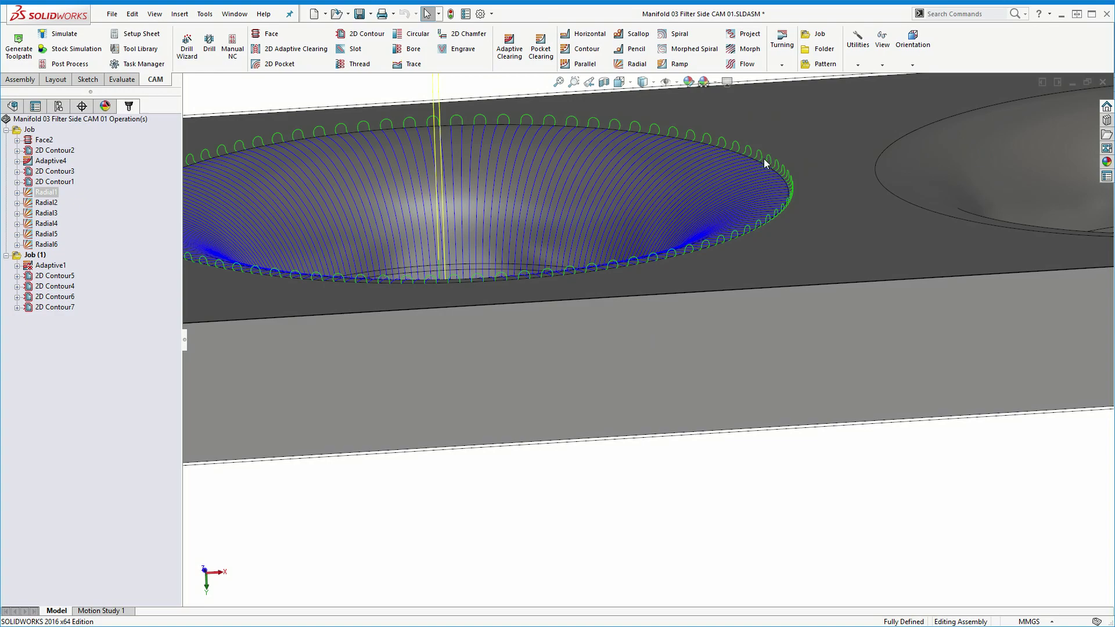
scroll(709, 202, "up", 1)
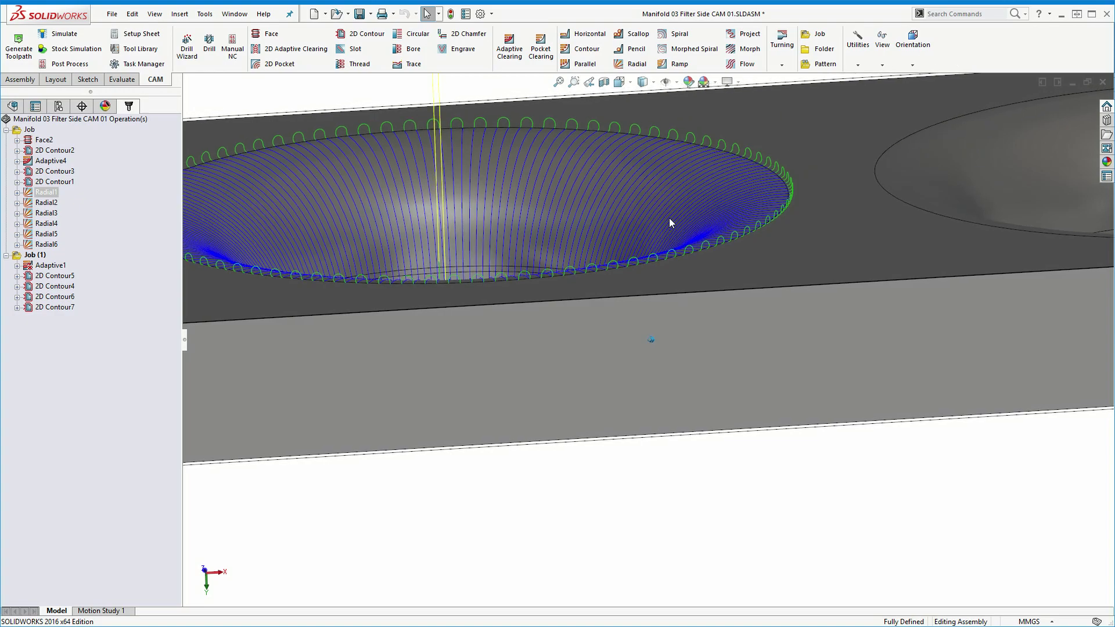
mouse_move(623, 157)
middle_mouse_down()
mouse_move(575, 257)
mouse_move(697, 278)
middle_mouse_up()
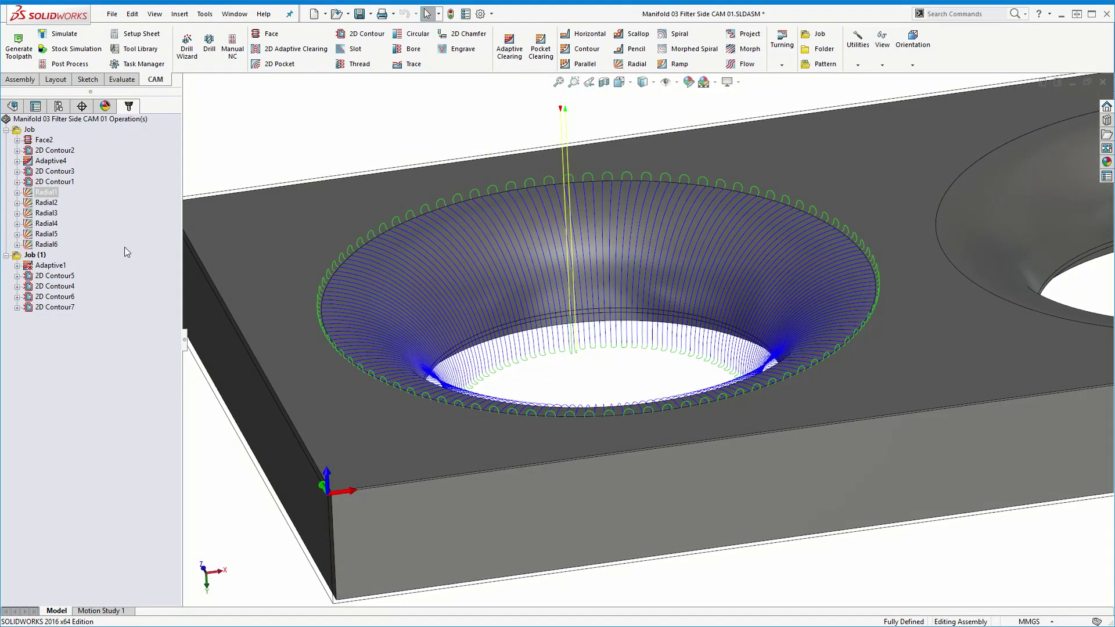
- Review Radial1's radial pass parameters, regenerate the toolpath, and view it edge-on
right_click(46, 194)
left_click(103, 206)
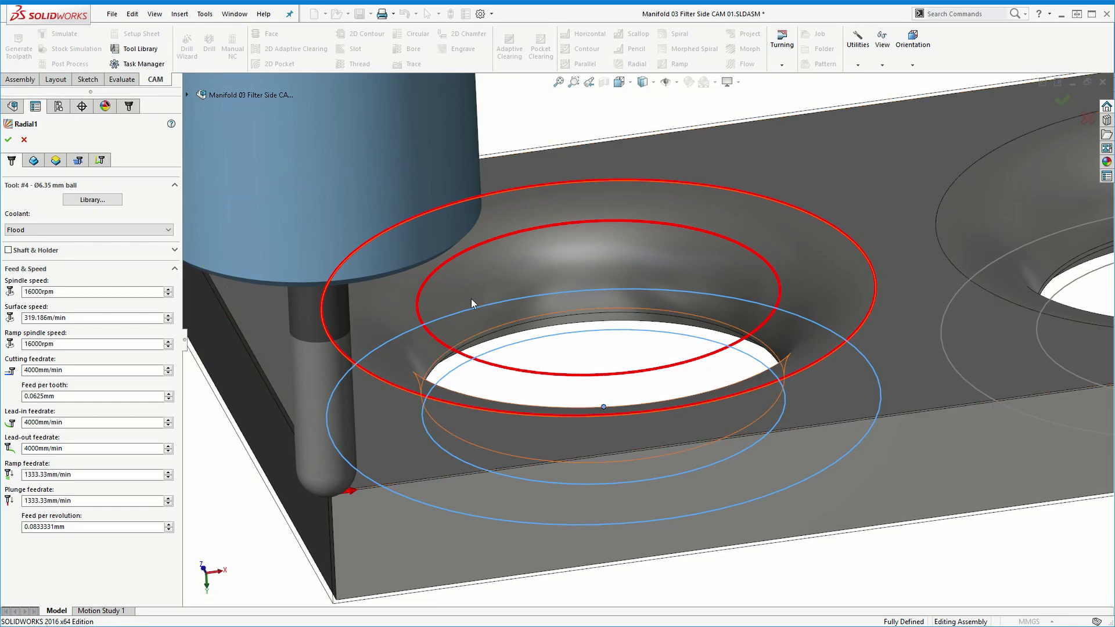
left_click(77, 159)
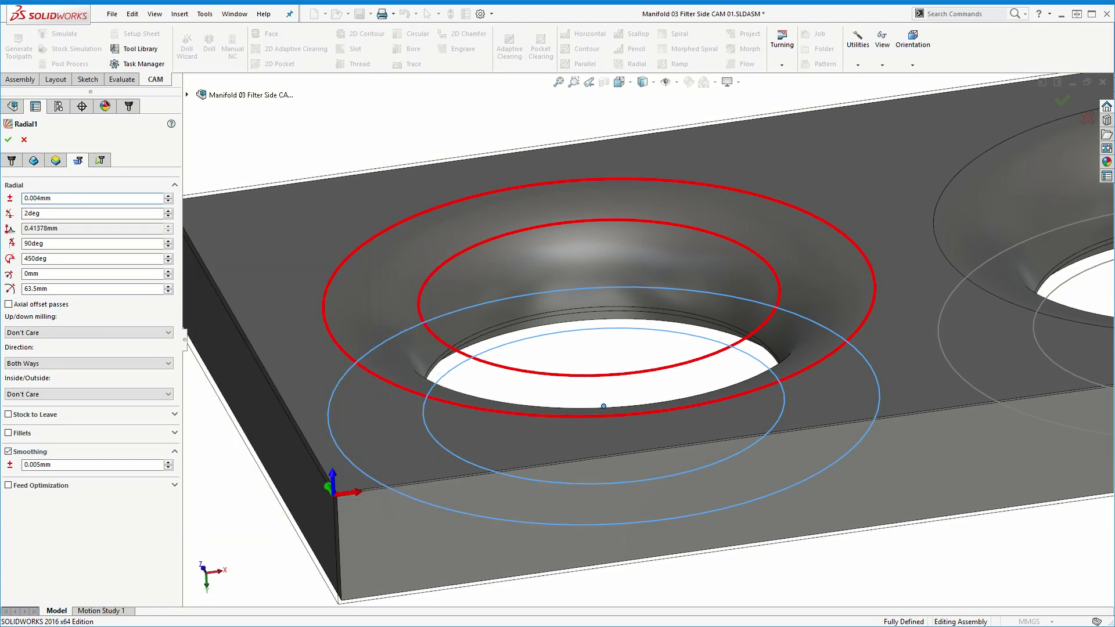
left_click(7, 139)
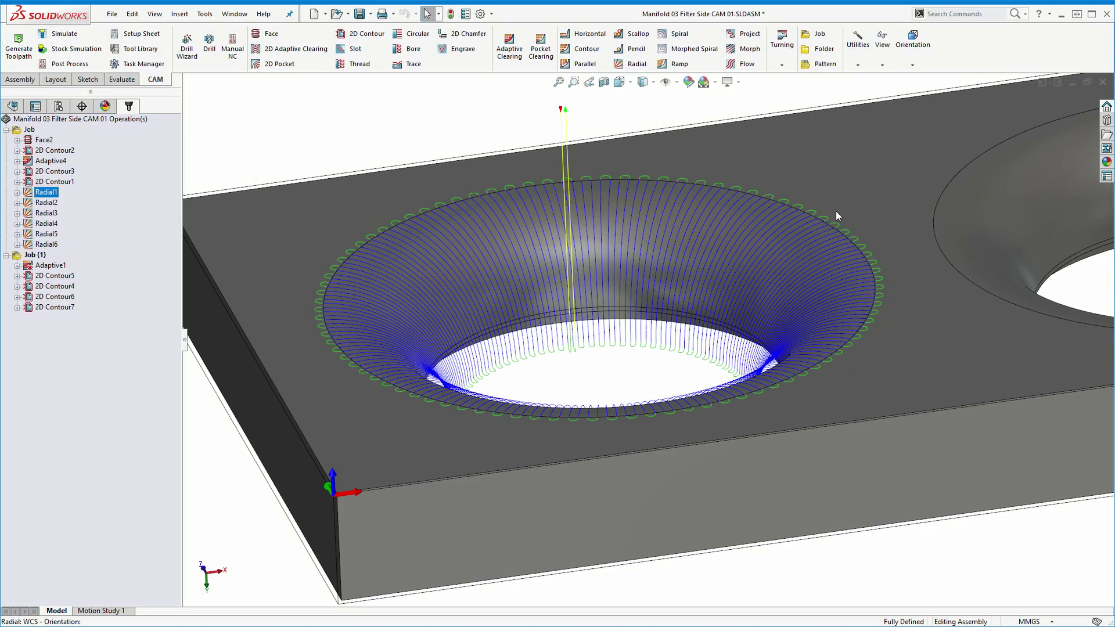
scroll(835, 211, "up", 3)
mouse_move(861, 257)
middle_mouse_down()
mouse_move(809, 235)
mouse_move(753, 261)
mouse_move(695, 231)
middle_mouse_up()
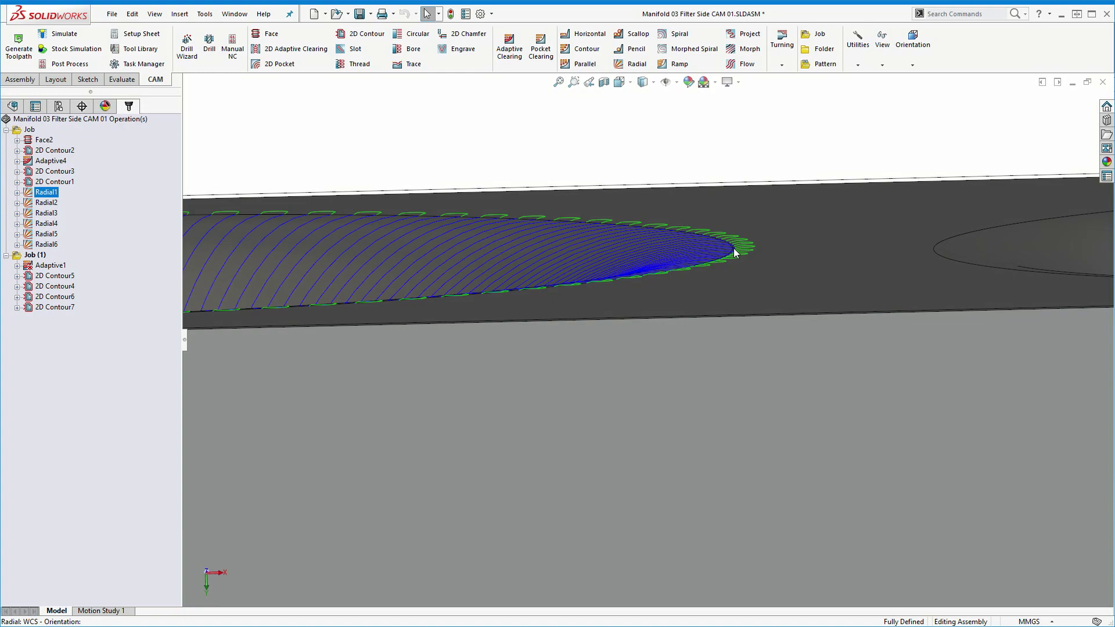
scroll(732, 253, "up", 2)
mouse_move(737, 254)
middle_mouse_down()
mouse_move(690, 196)
mouse_move(771, 238)
mouse_move(755, 230)
mouse_move(761, 249)
mouse_move(751, 235)
middle_mouse_up()
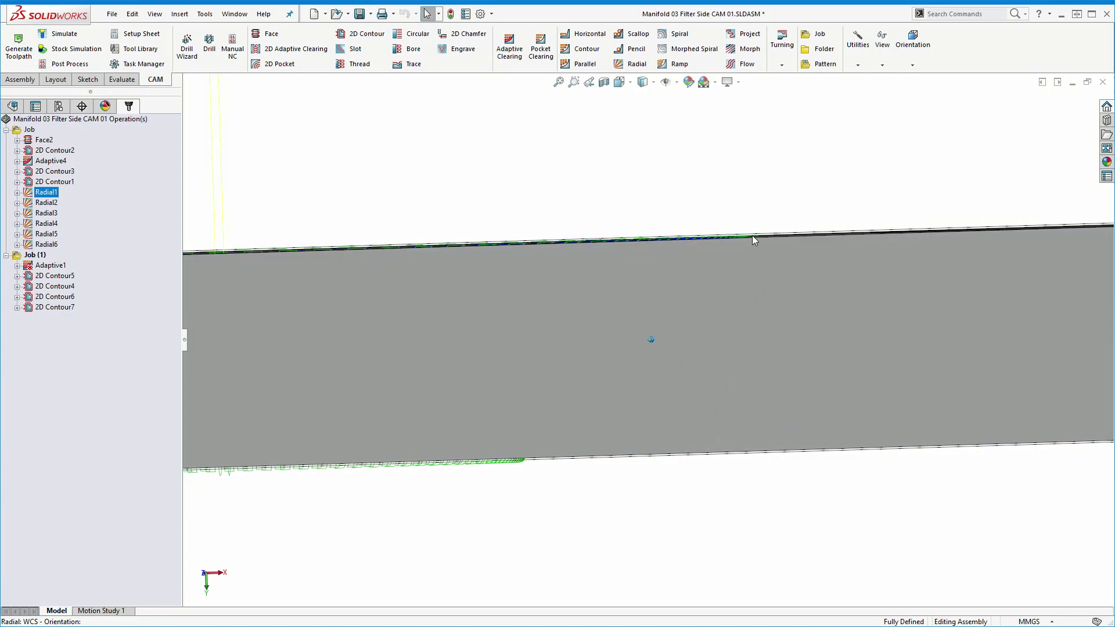
key("ctrl+shift+z")
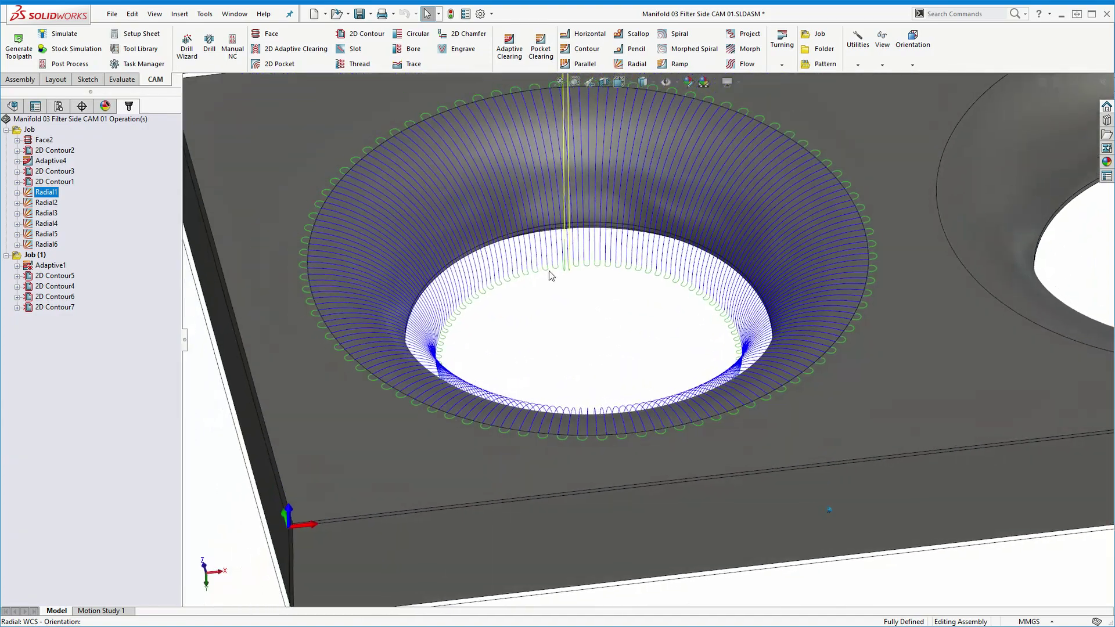
- Tighten Radial1's tolerance from 0.004mm to 0.003mm and recompute the toolpath
right_click(46, 195)
left_click(61, 202)
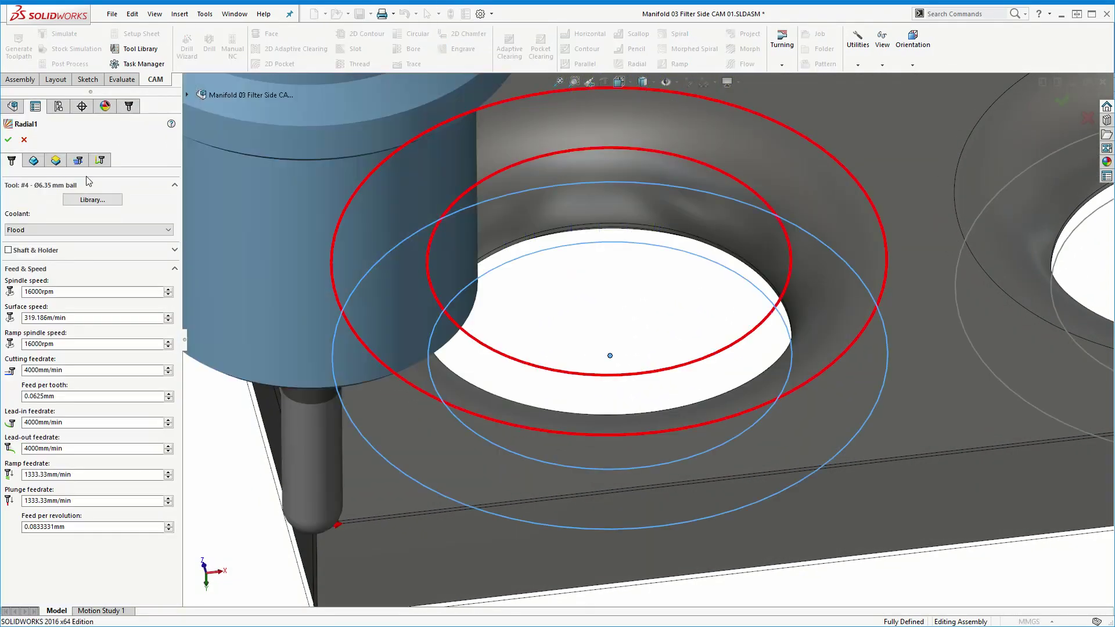
left_click_drag(44, 198, 38, 203)
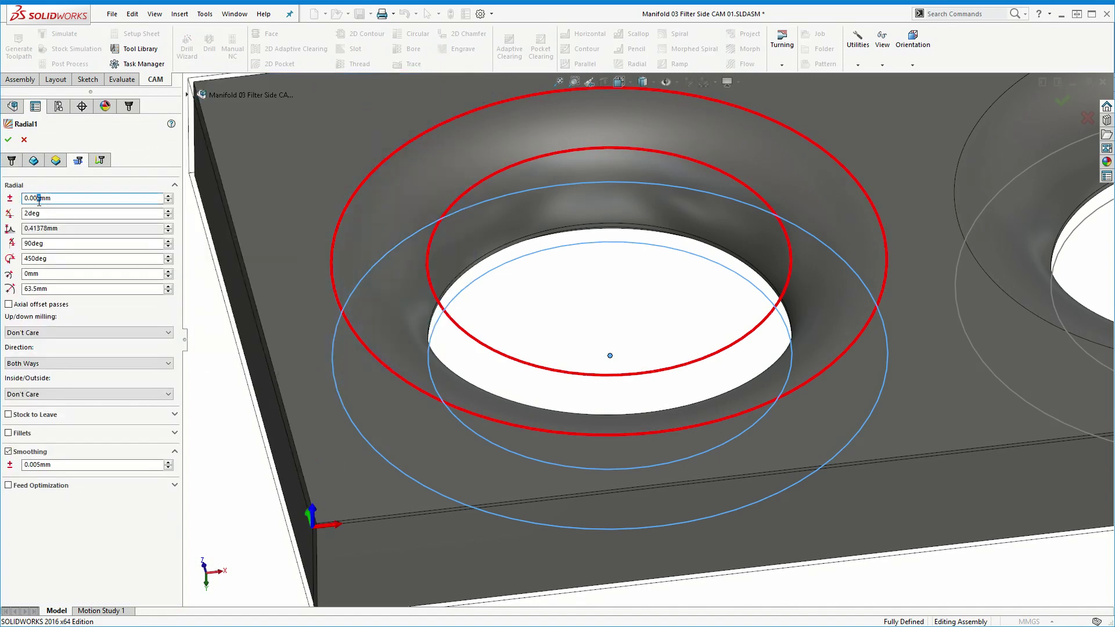
mouse_move(39, 199)
type("3")
left_click(8, 140)
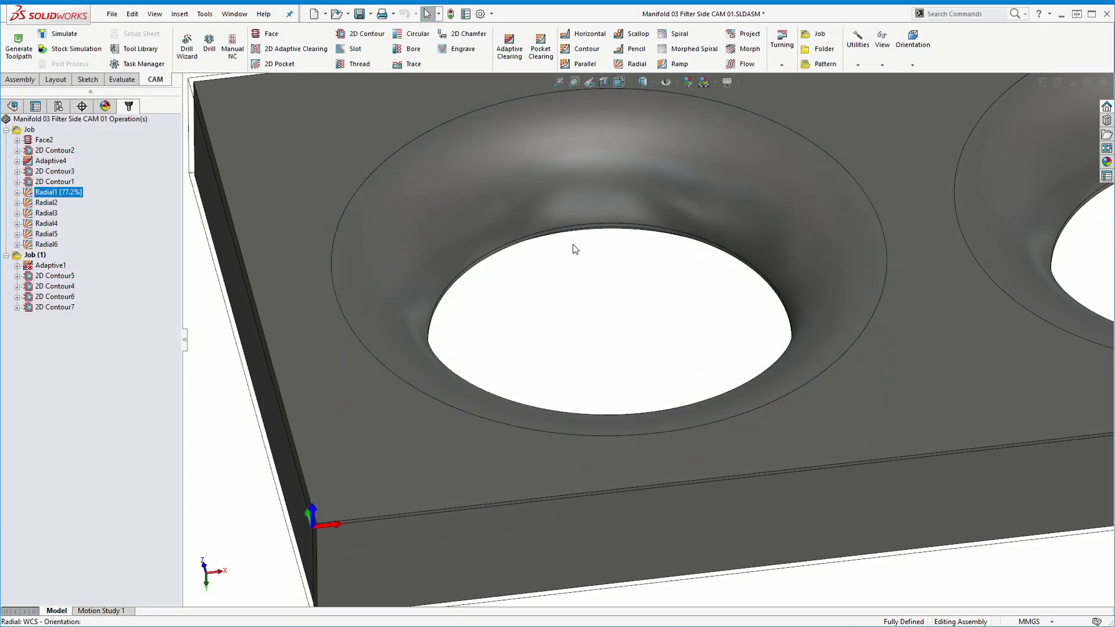
mouse_move(571, 257)
middle_mouse_down()
mouse_move(601, 329)
mouse_move(466, 195)
middle_mouse_up()
right_click(54, 193)
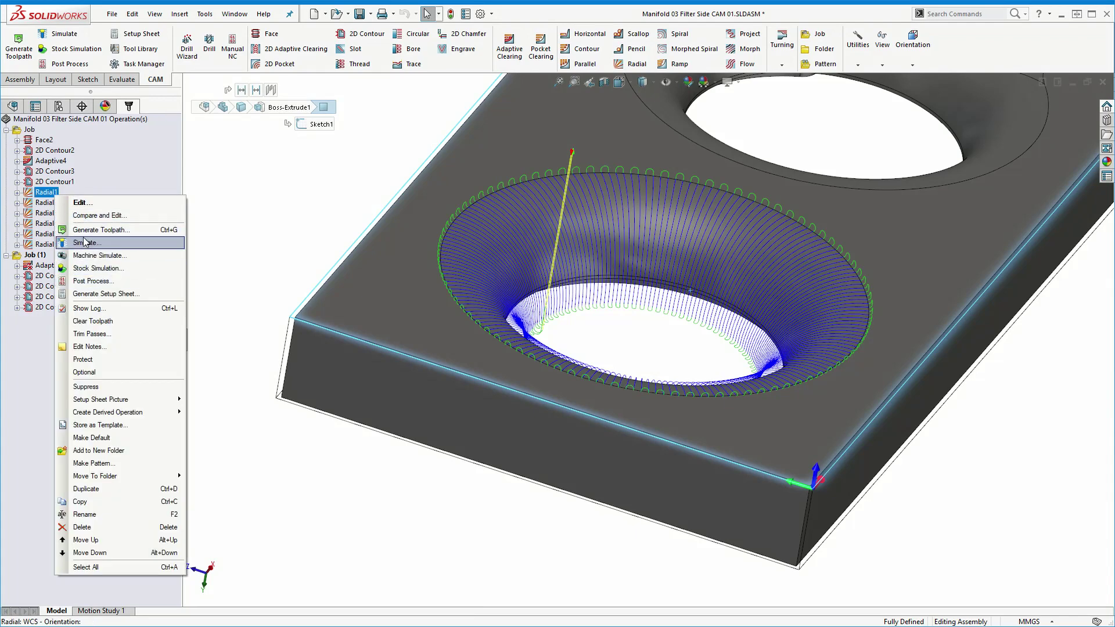
- Start a stock simulation of the operations from Face2 through Radial1
left_click(64, 181, "shift")
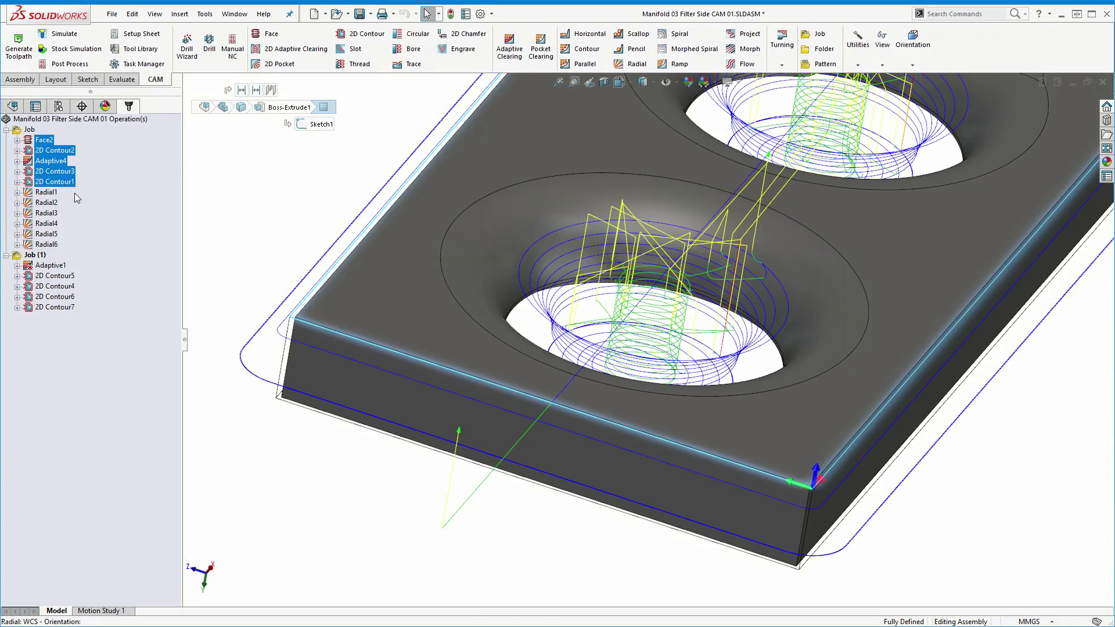
left_click(49, 192, "ctrl")
right_click(47, 193)
left_click(57, 201)
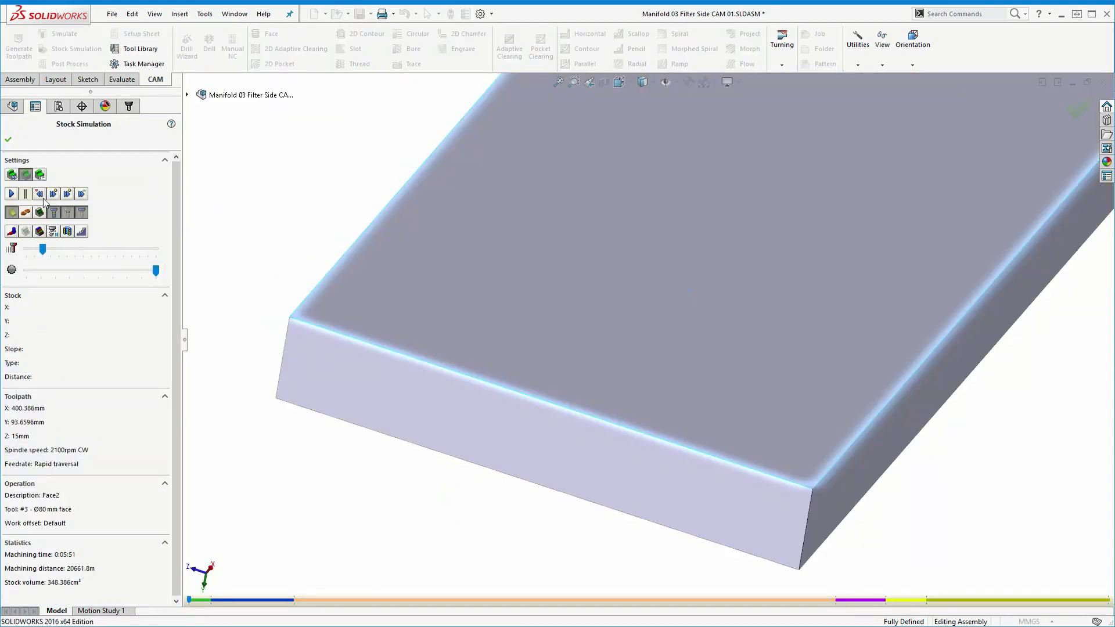
- Step the simulation through the hole operations to Radial1 and orbit into the machined hole
left_click(67, 192)
left_click(68, 193)
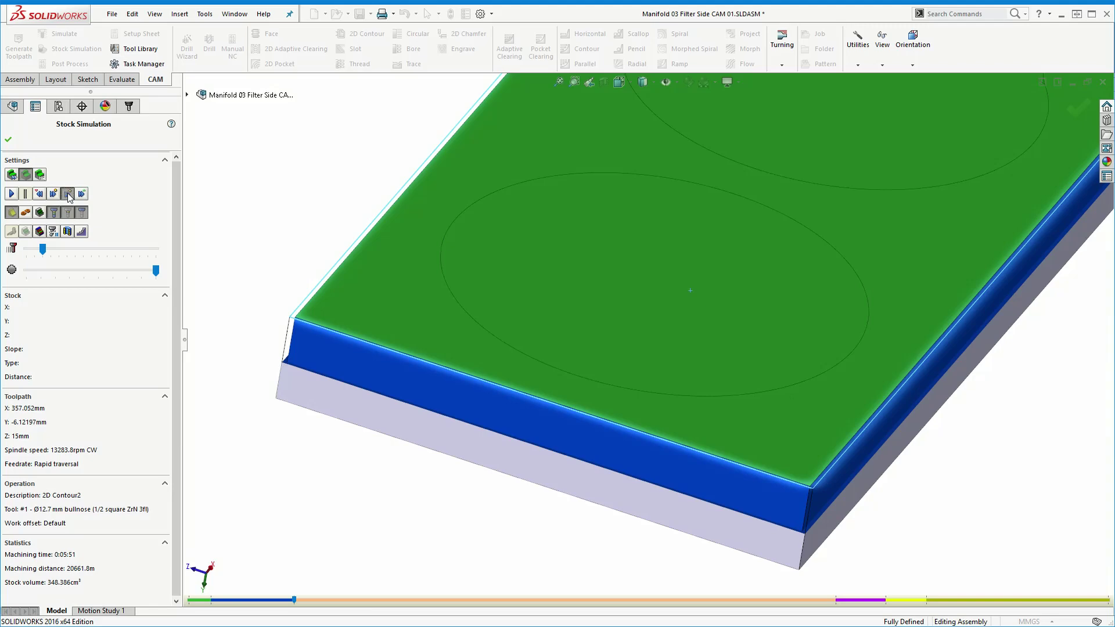
left_click(67, 193)
left_click(67, 193)
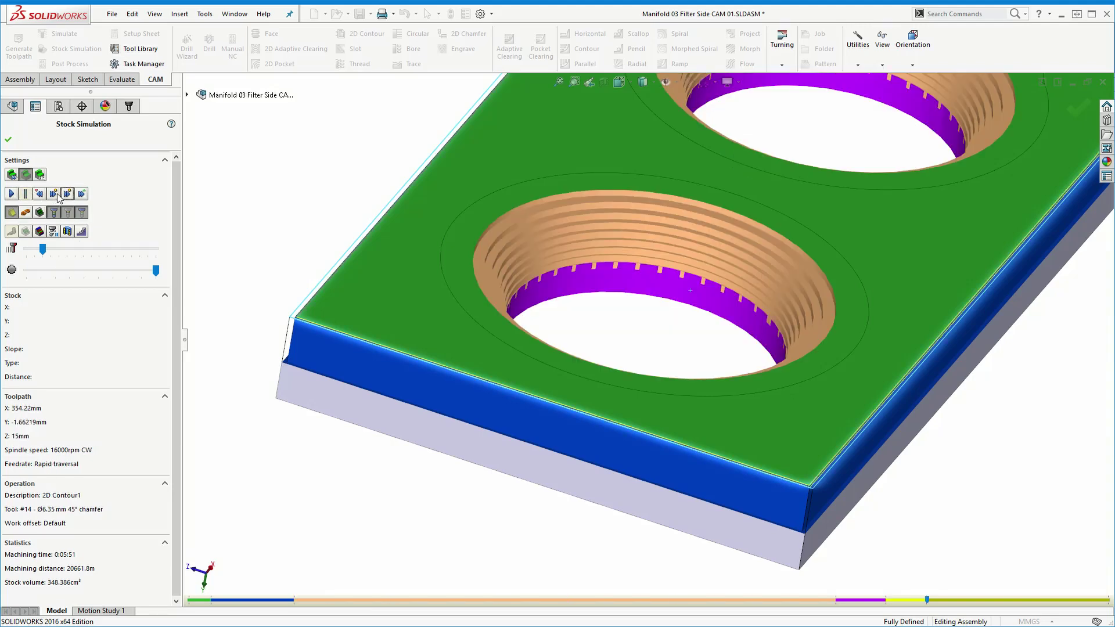
left_click(55, 194)
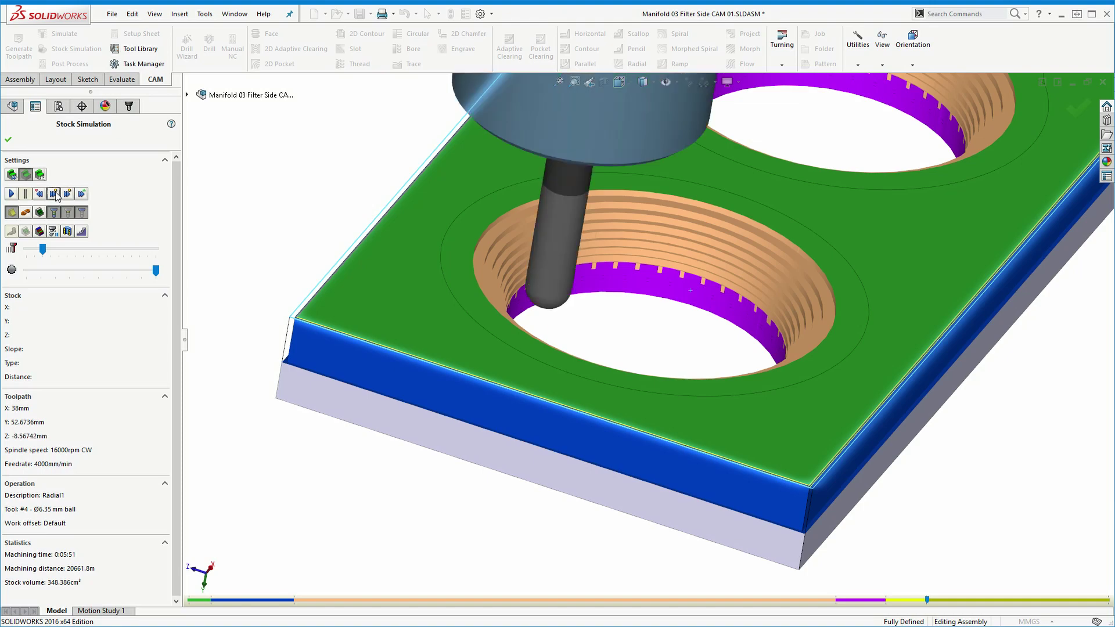
scroll(526, 247, "down", 2)
scroll(558, 253, "down", 2)
scroll(580, 256, "down", 3)
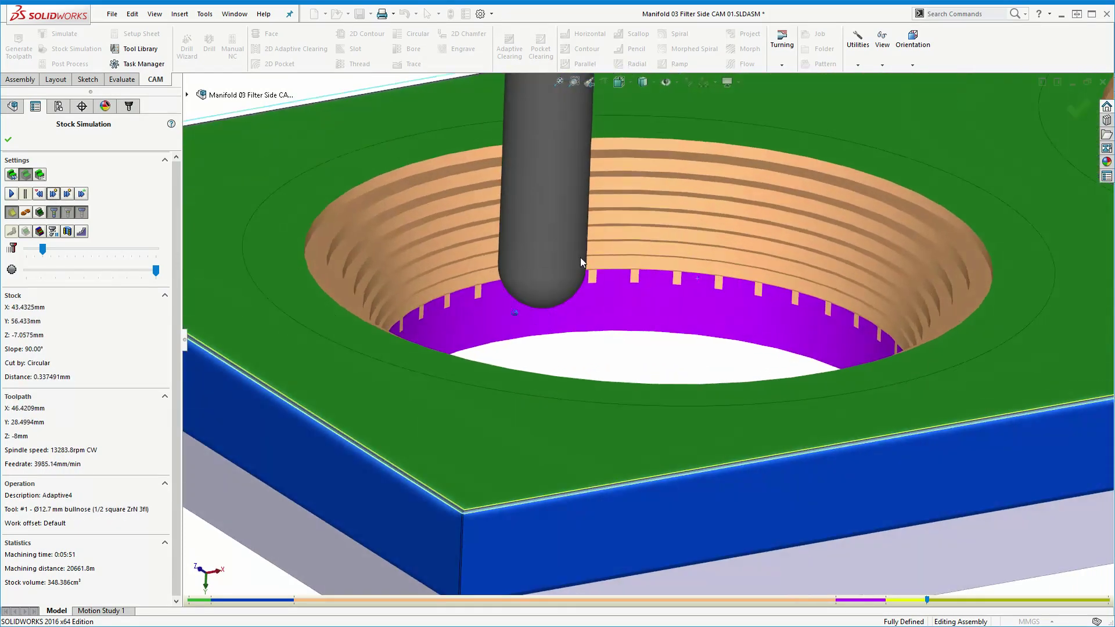
scroll(580, 257, "down", 2)
mouse_move(600, 276)
middle_mouse_down()
mouse_move(572, 354)
mouse_move(595, 340)
mouse_move(628, 270)
mouse_move(618, 285)
mouse_move(622, 269)
mouse_move(585, 240)
mouse_move(688, 186)
mouse_move(732, 212)
mouse_move(591, 270)
mouse_move(568, 320)
middle_mouse_up()
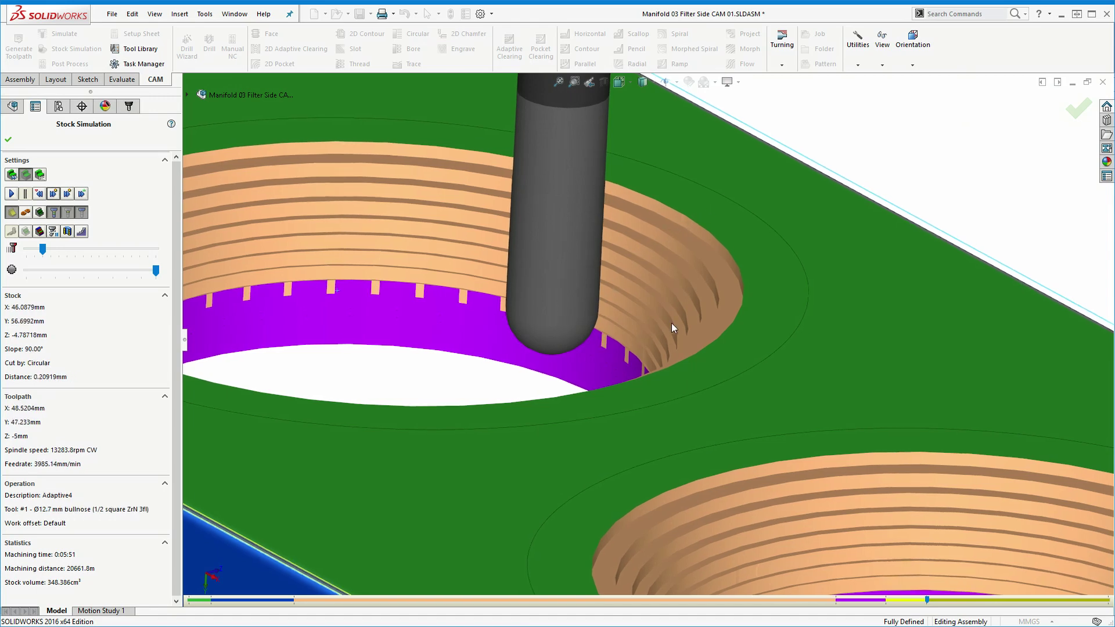
middle_click_drag(567, 324, 550, 328)
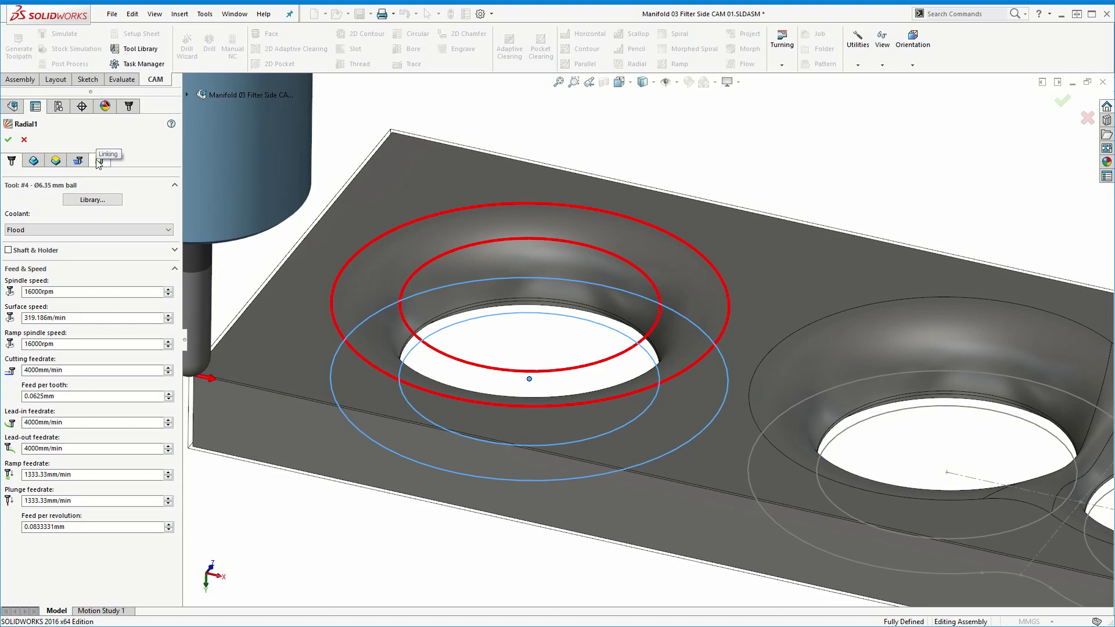
- Inspect Radial1's entry point Point539@Sketch1 on the Linking tab, then accept its settings
left_click(99, 160)
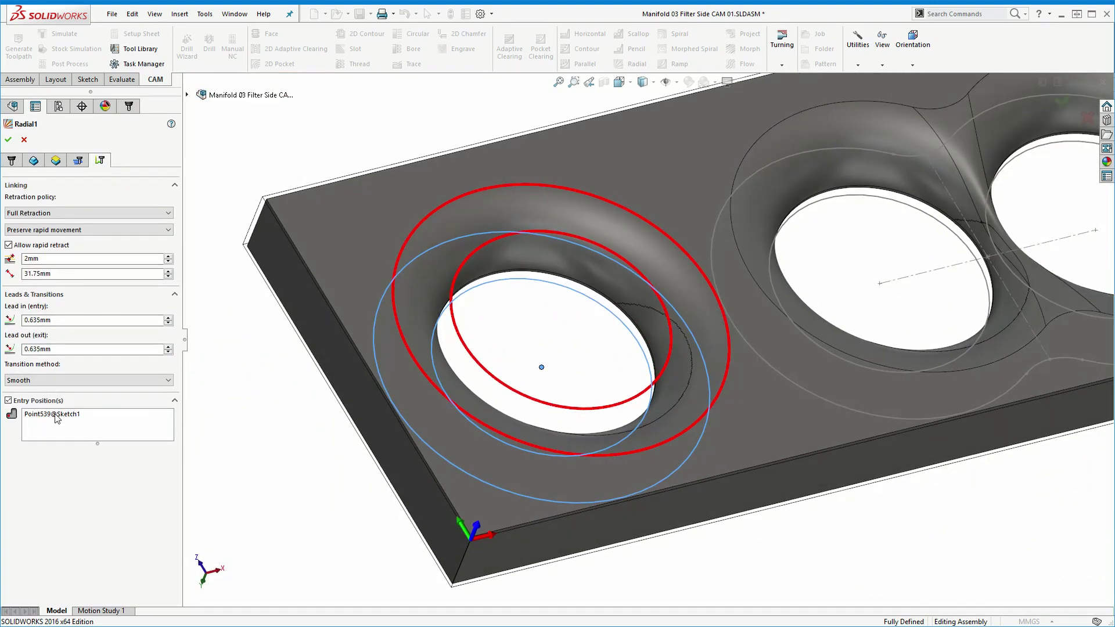
left_click(55, 415)
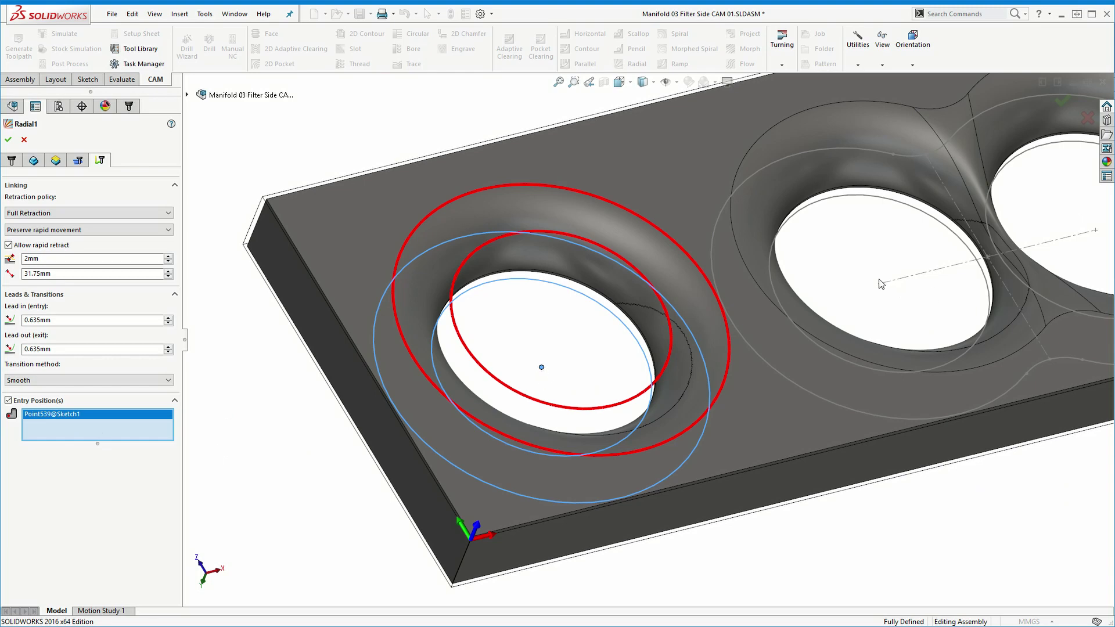
middle_click_drag(536, 376, 559, 352)
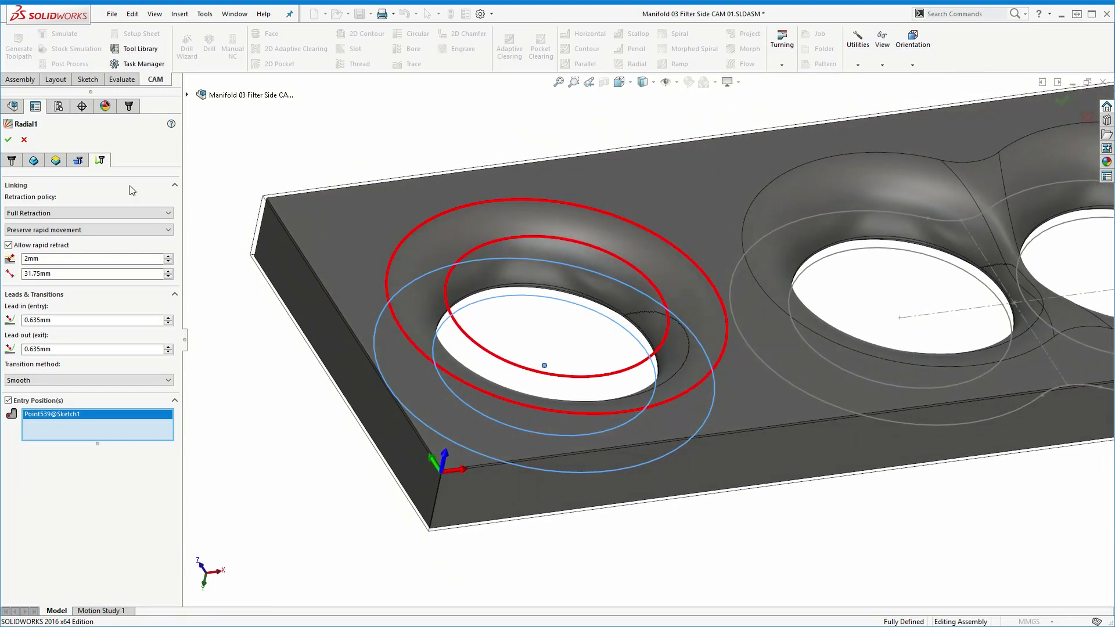
left_click(23, 140)
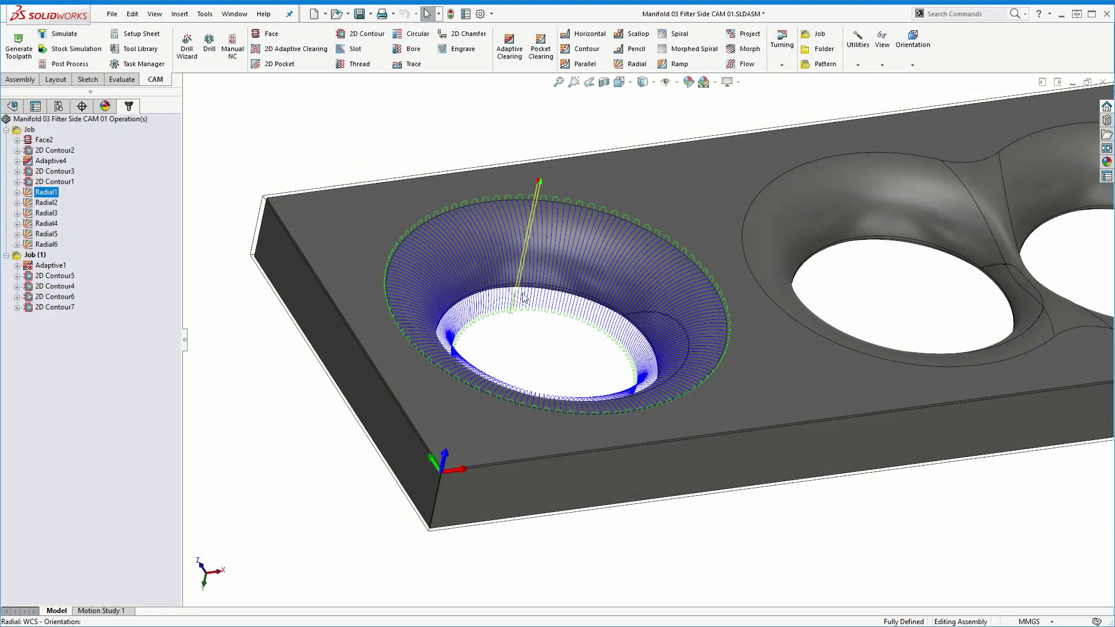
- Give Radial2 the entry point Point539@Sketch1 and generate its toolpath
right_click(63, 206)
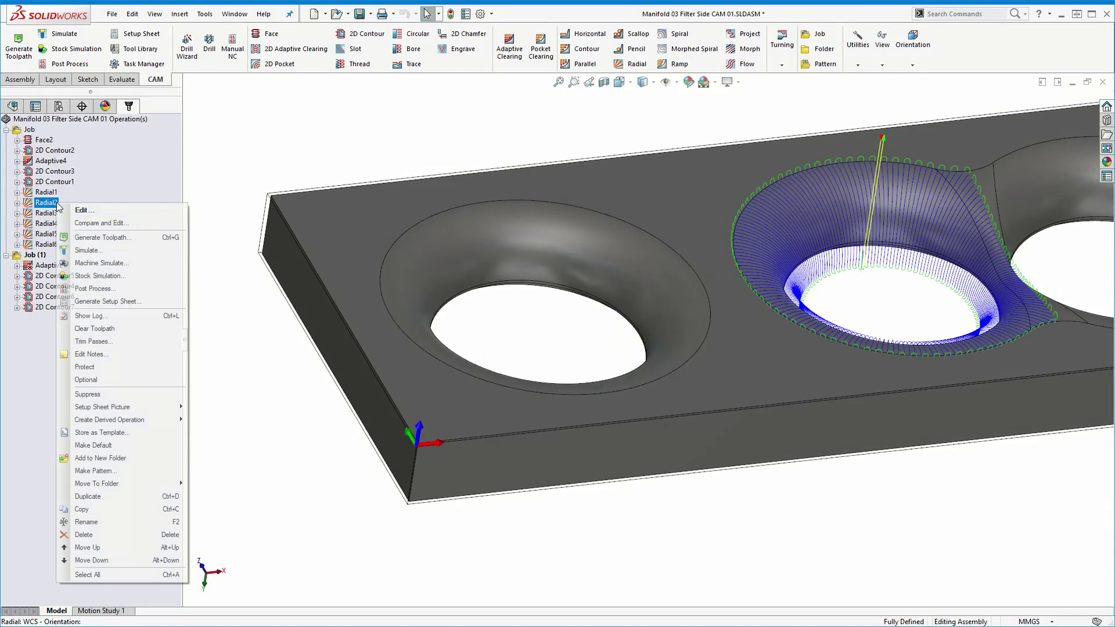
left_click(81, 212)
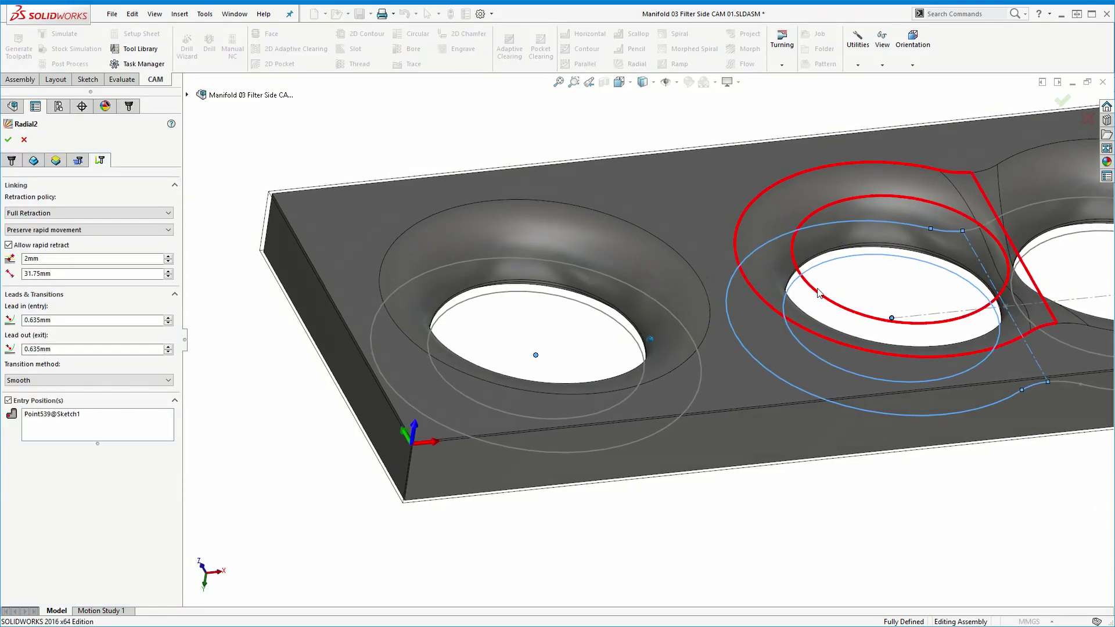
left_click(67, 419)
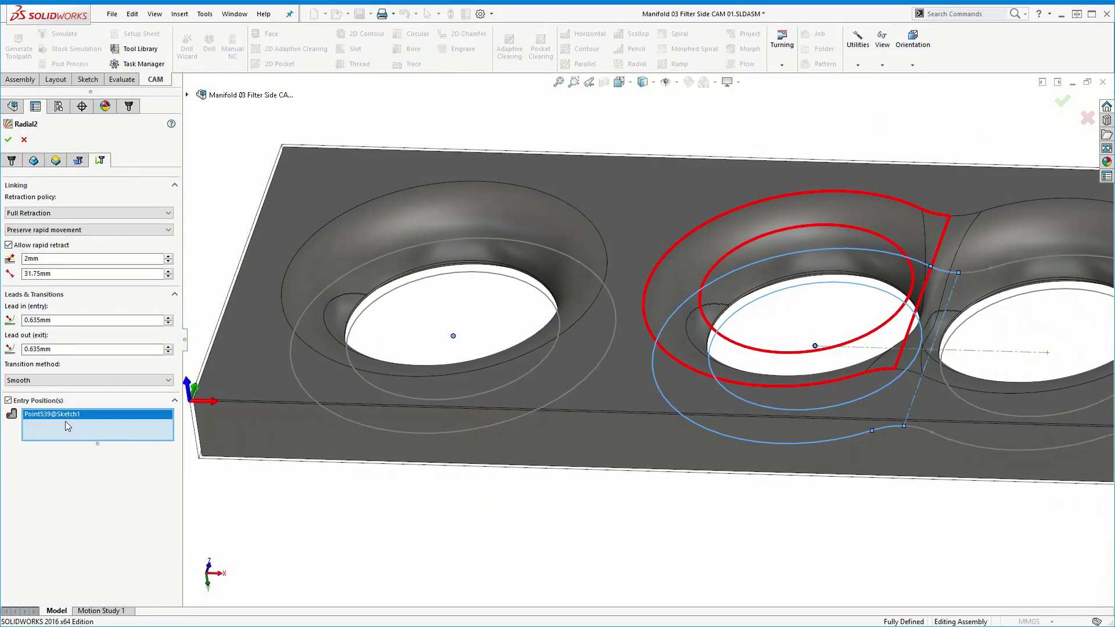
scroll(678, 373, "down", 3)
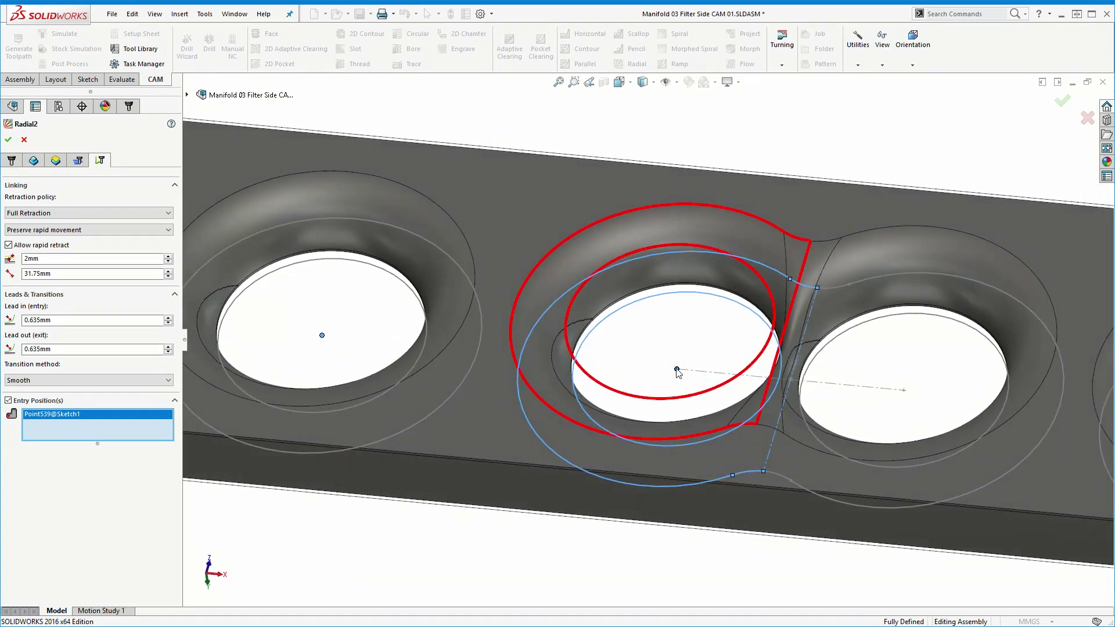
scroll(673, 380, "up", 2)
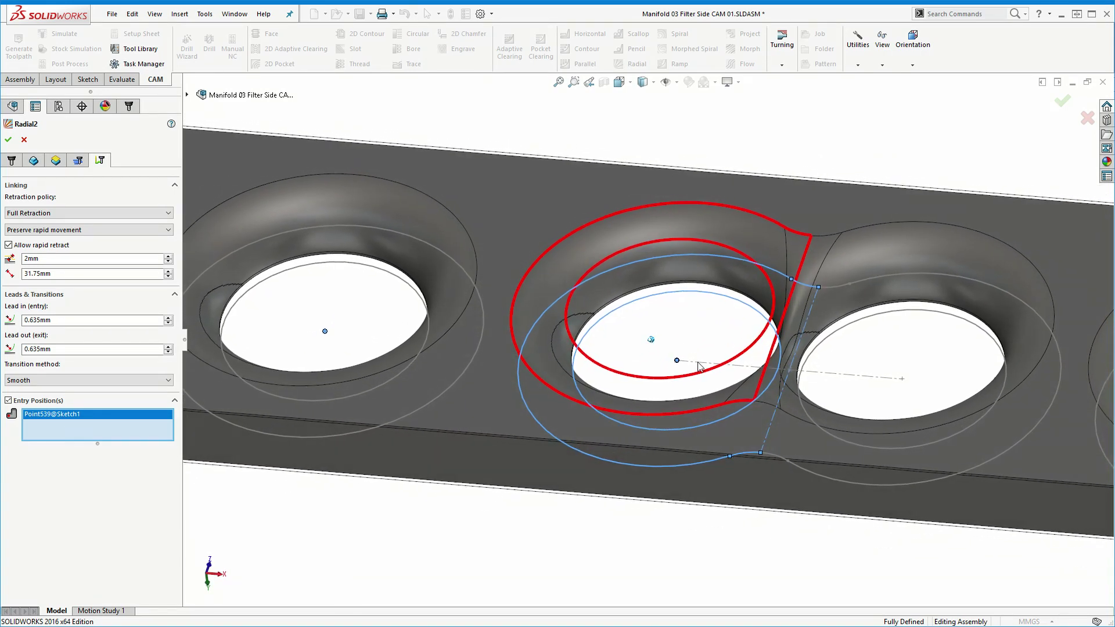
left_click(9, 140)
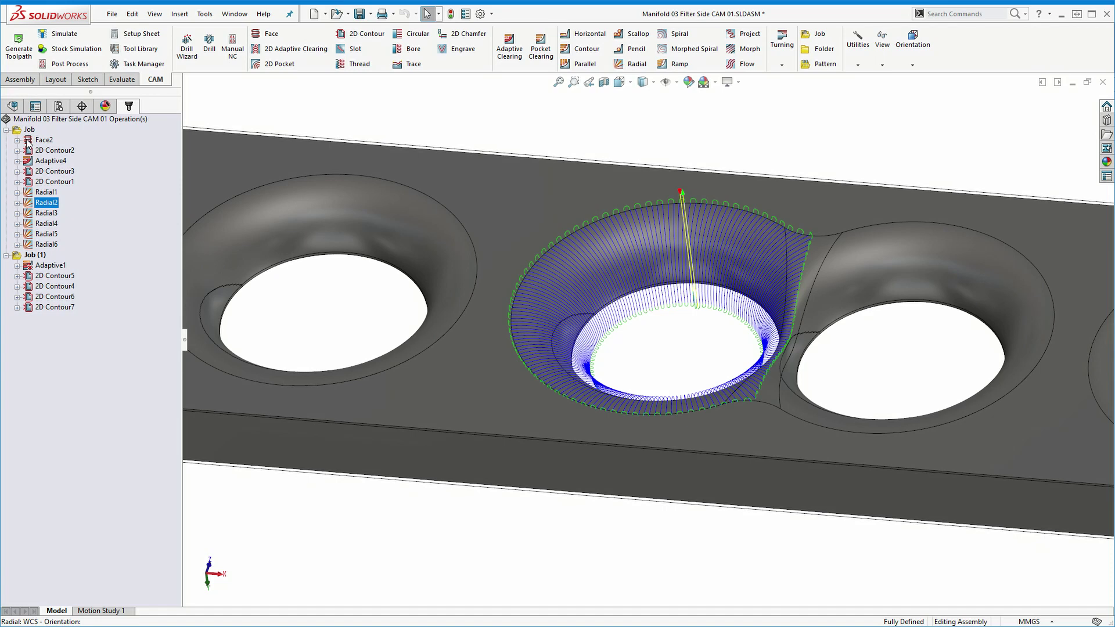
left_click(88, 158)
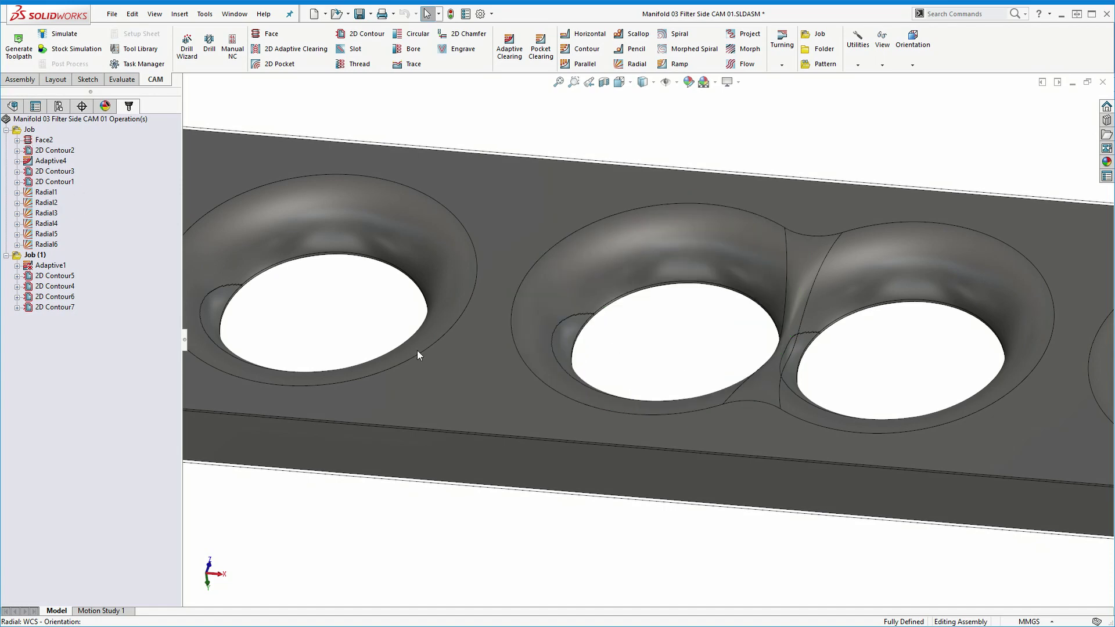
- Clear Radial2's entry point, regenerate, and inspect the toolpath over the second bore
right_click(46, 202)
left_click(66, 209)
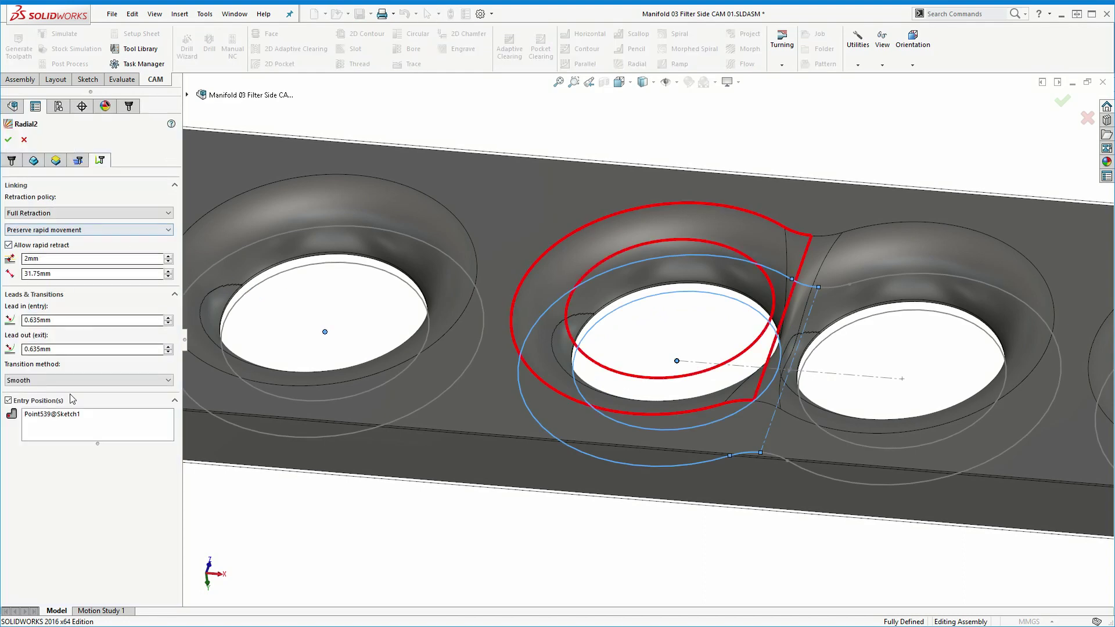
right_click(135, 434)
left_click(175, 445)
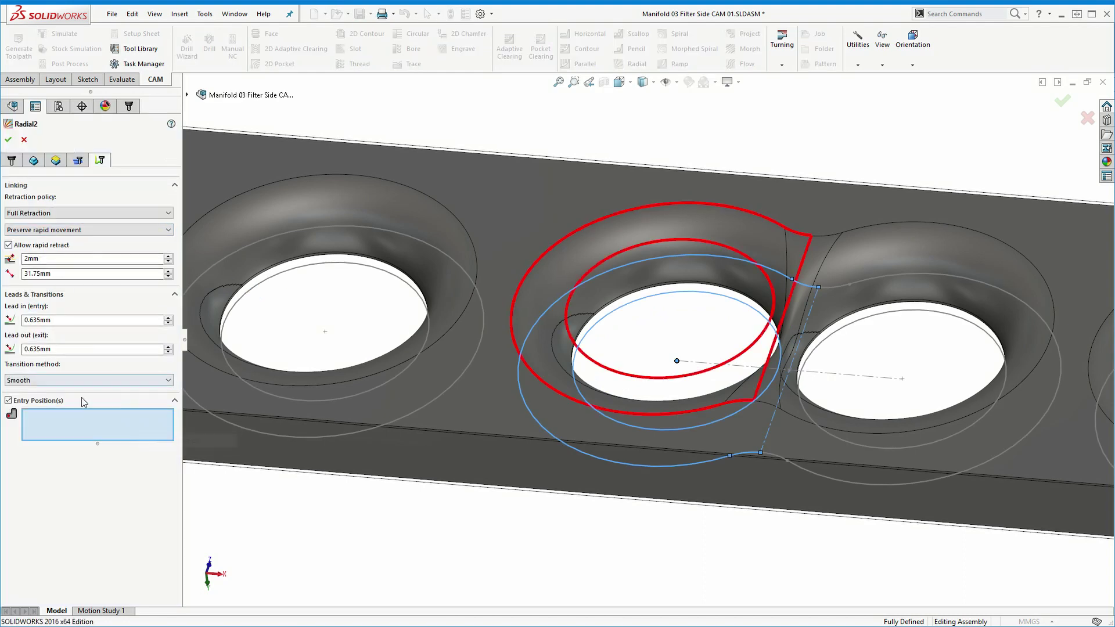
left_click(49, 401)
key("Return")
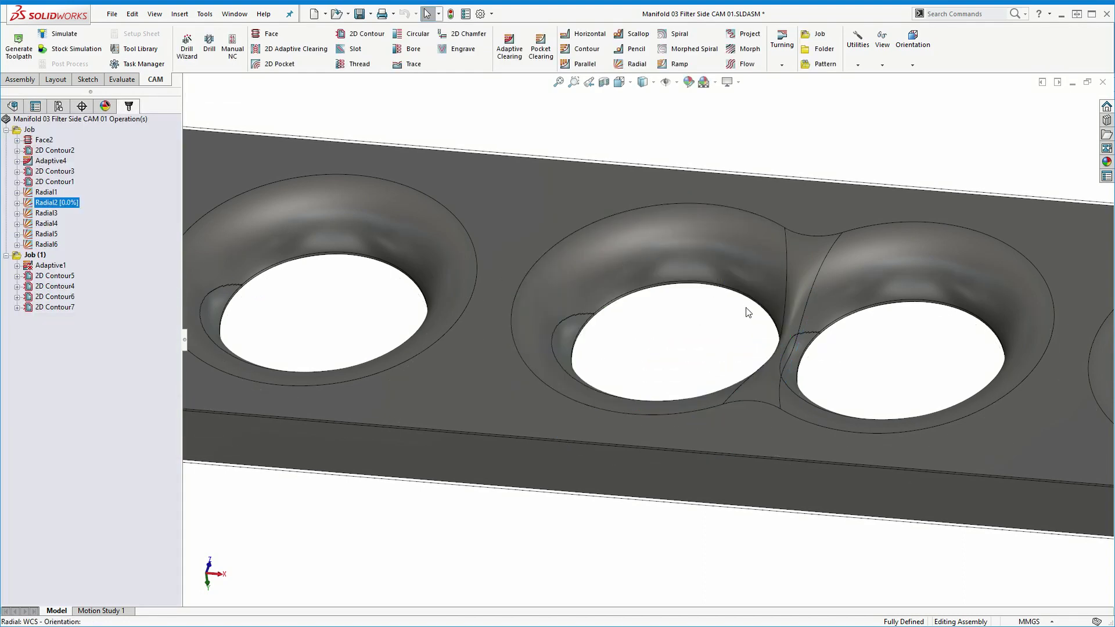
middle_click_drag(749, 314, 659, 155)
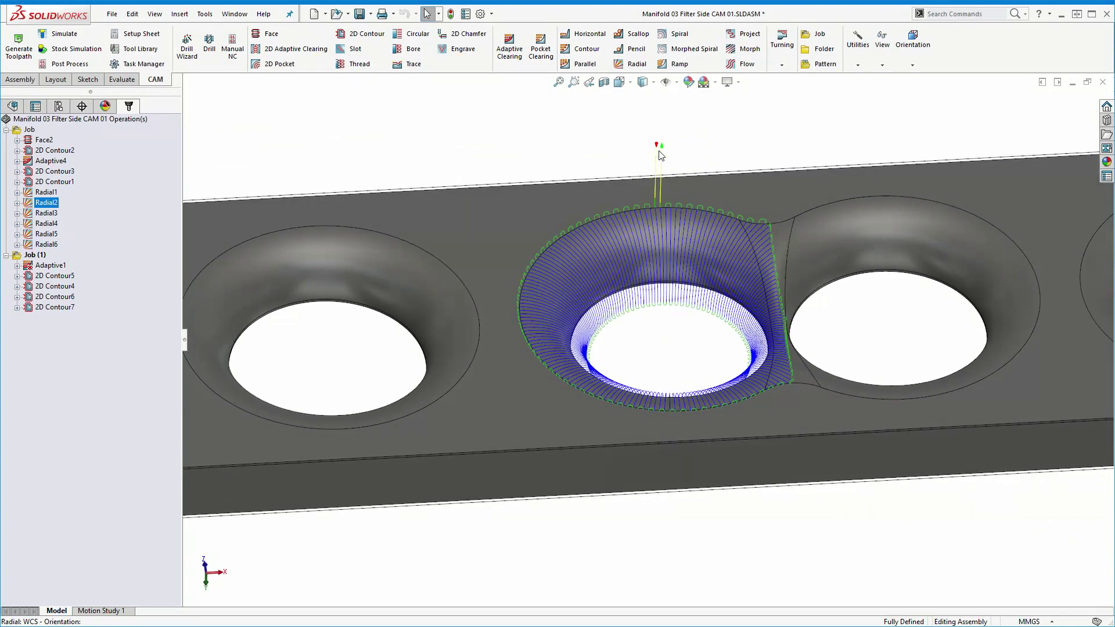
scroll(611, 199, "down", 3)
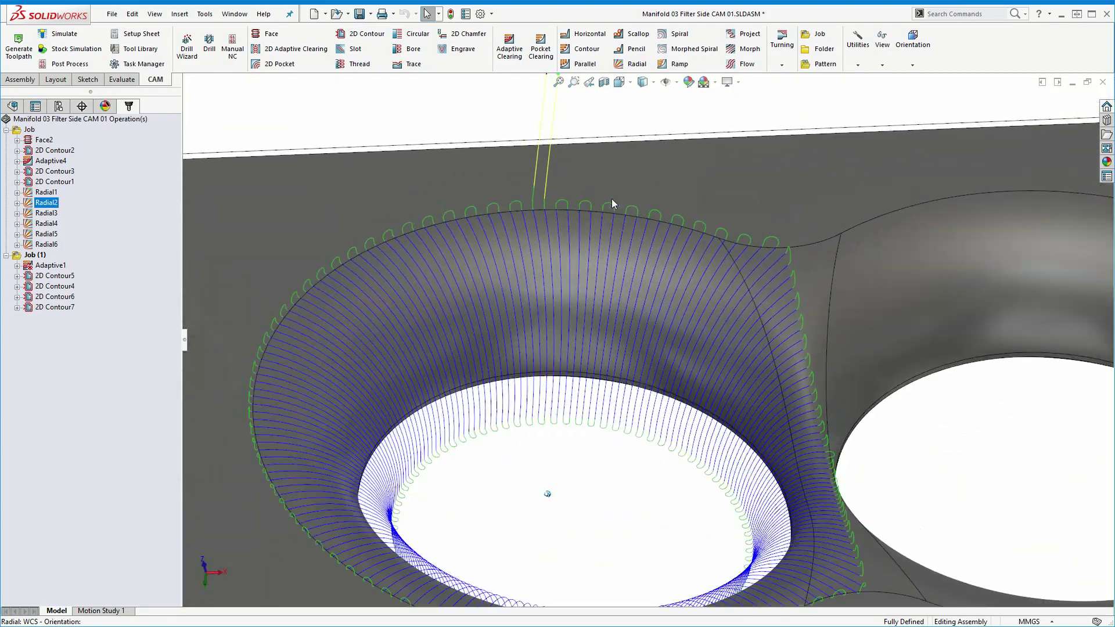
scroll(588, 220, "down", 2)
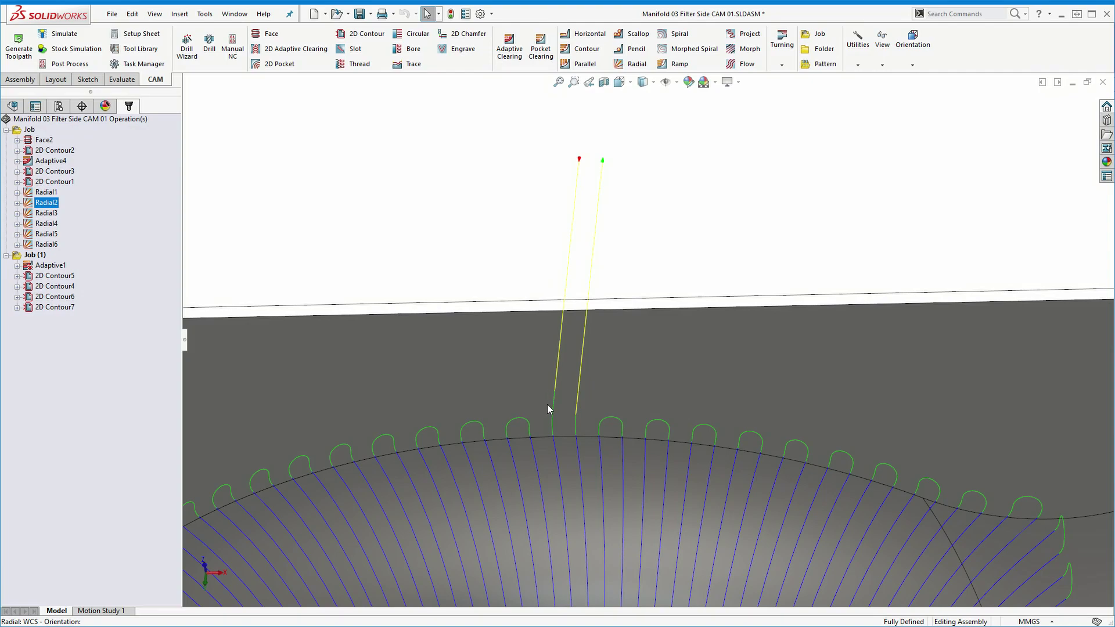
middle_click_drag(547, 404, 497, 196)
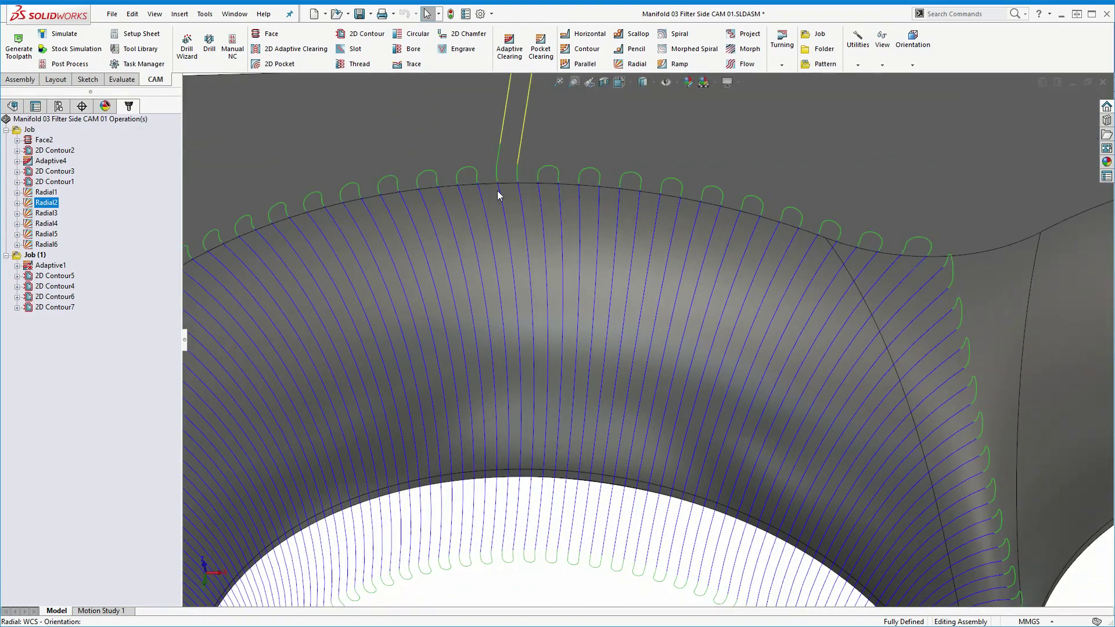
scroll(557, 520, "up", 3)
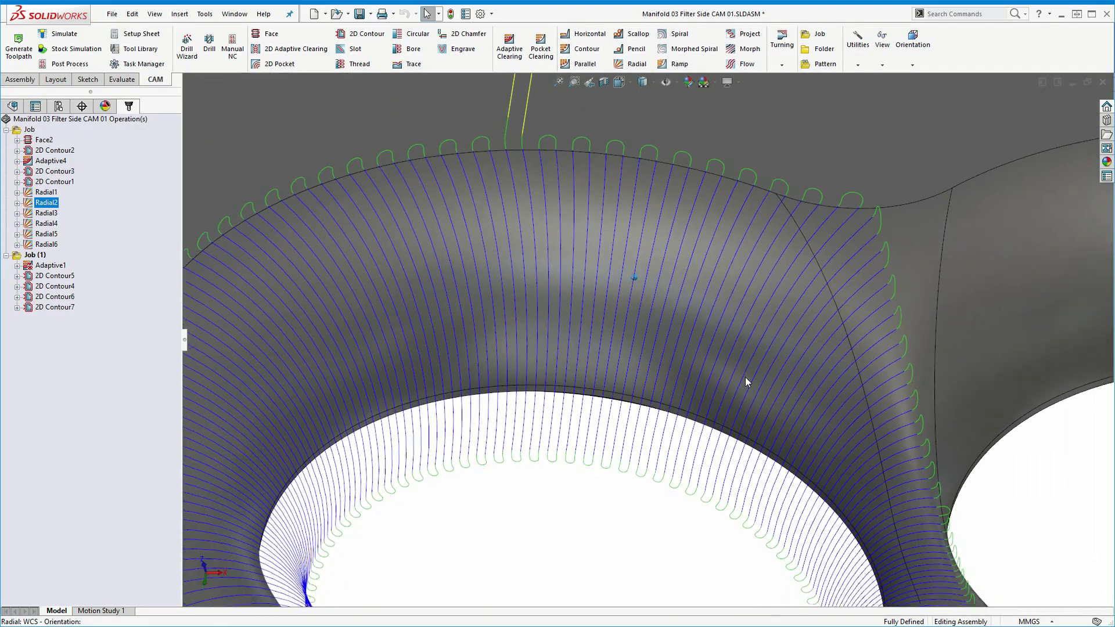
scroll(746, 380, "up", 3)
scroll(672, 351, "up", 2)
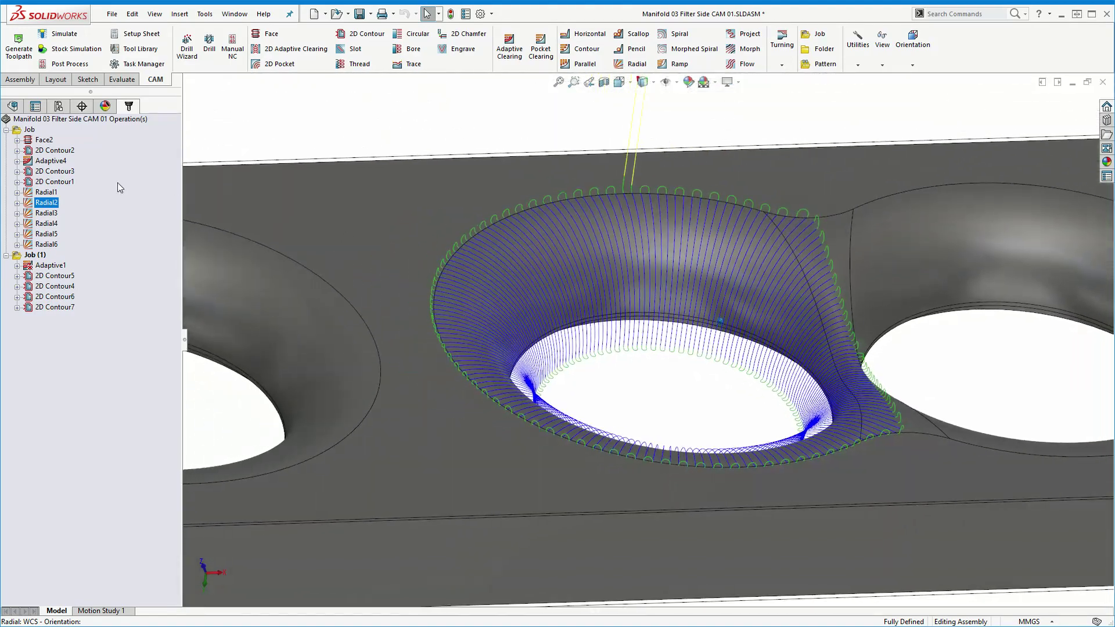
- Turn on custom entry positions for Radial2 and accept it
right_click(50, 203)
left_click(88, 211)
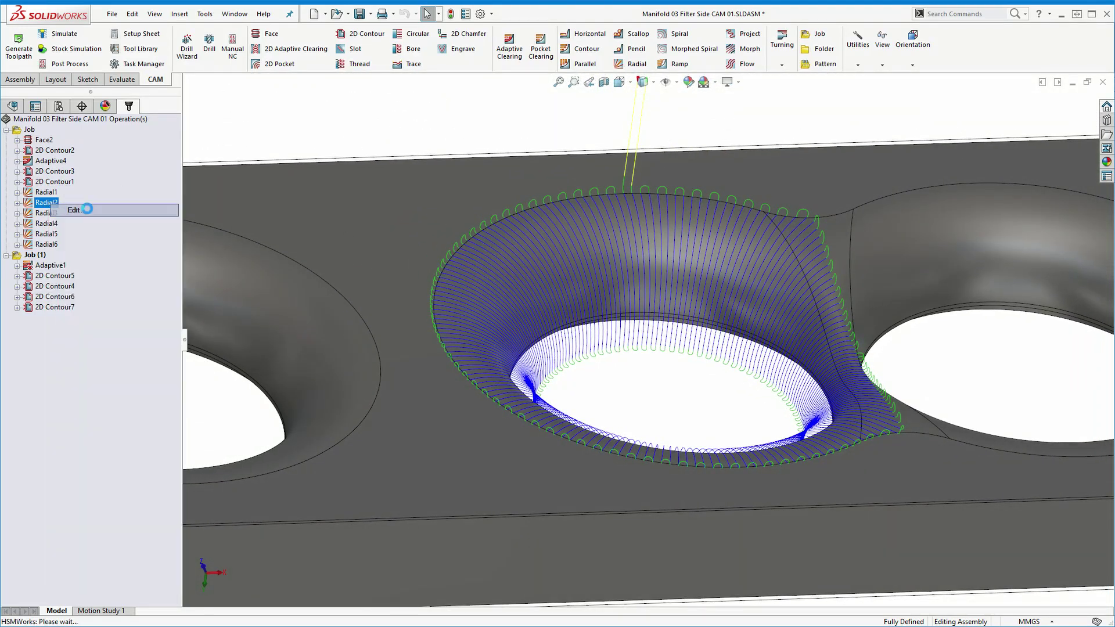
left_click(25, 402)
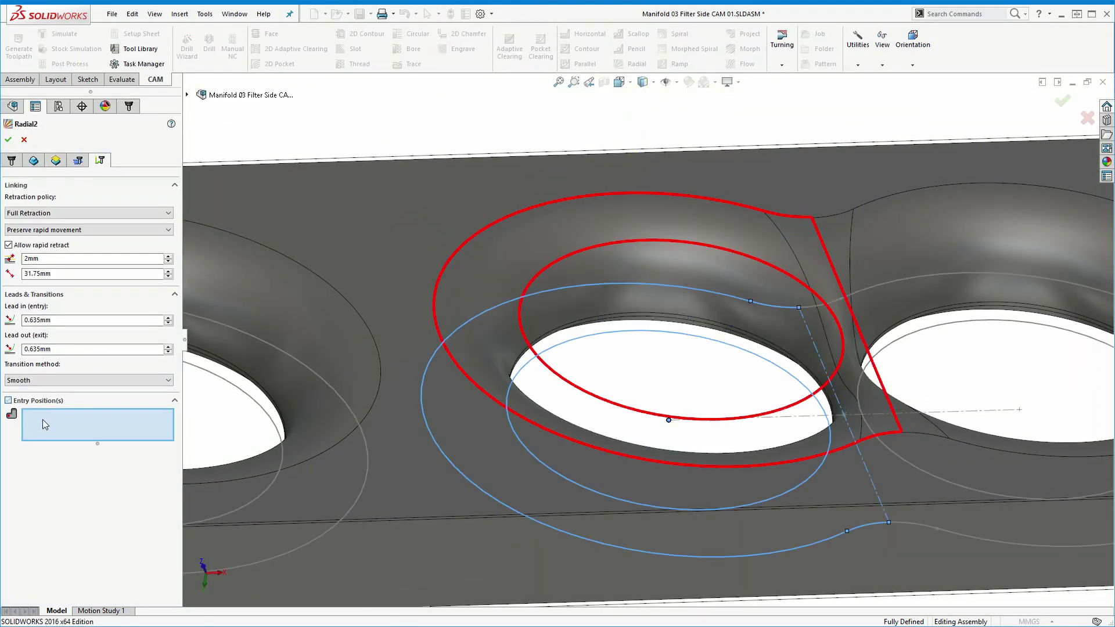
middle_click_drag(657, 381, 723, 377)
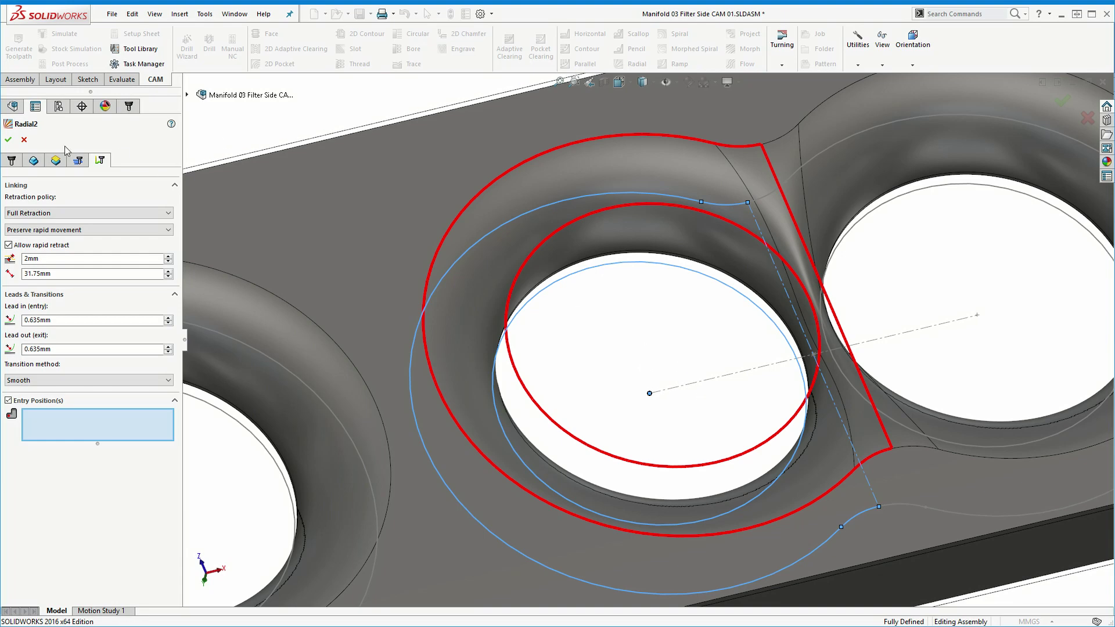
left_click(9, 140)
- Show Sketch1 in the model view and return to the machining operations list
left_click(12, 105)
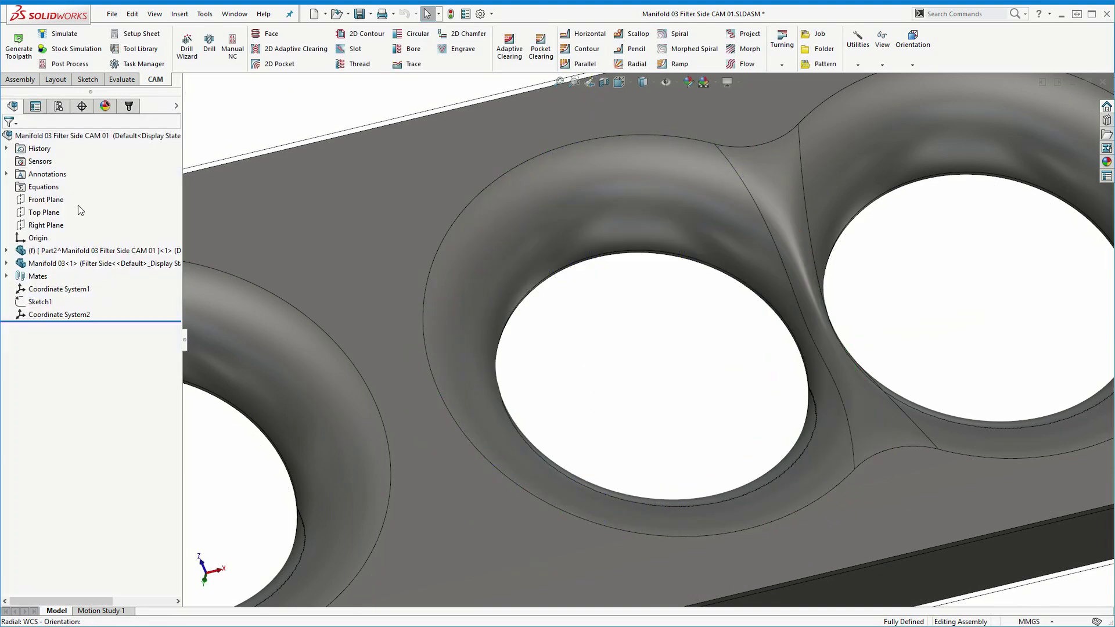
right_click(33, 302)
left_click(46, 282)
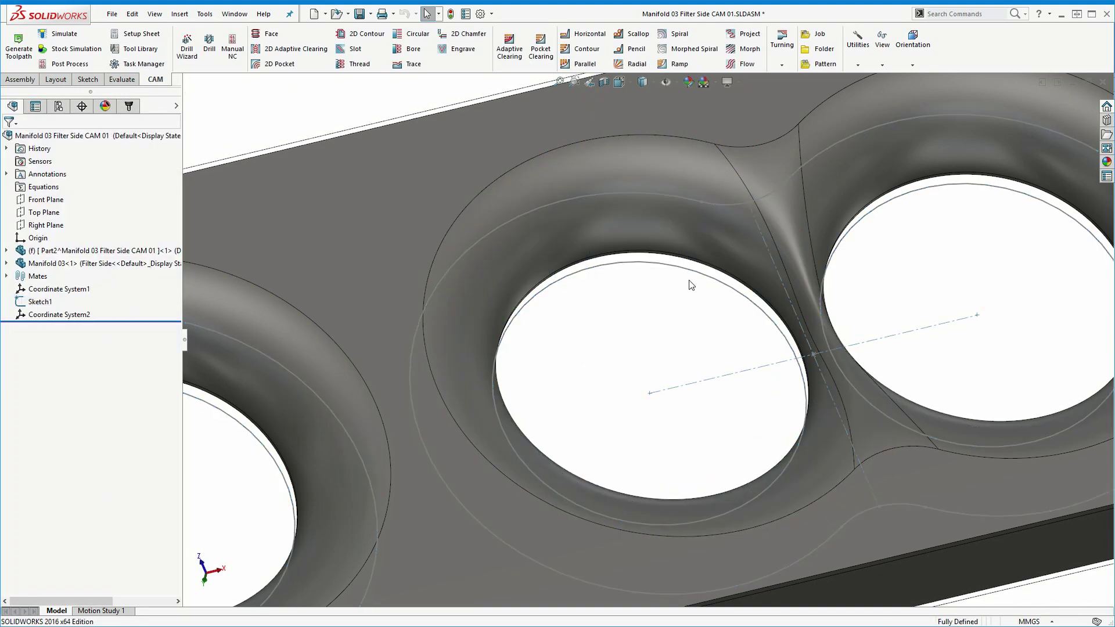
left_click(722, 341)
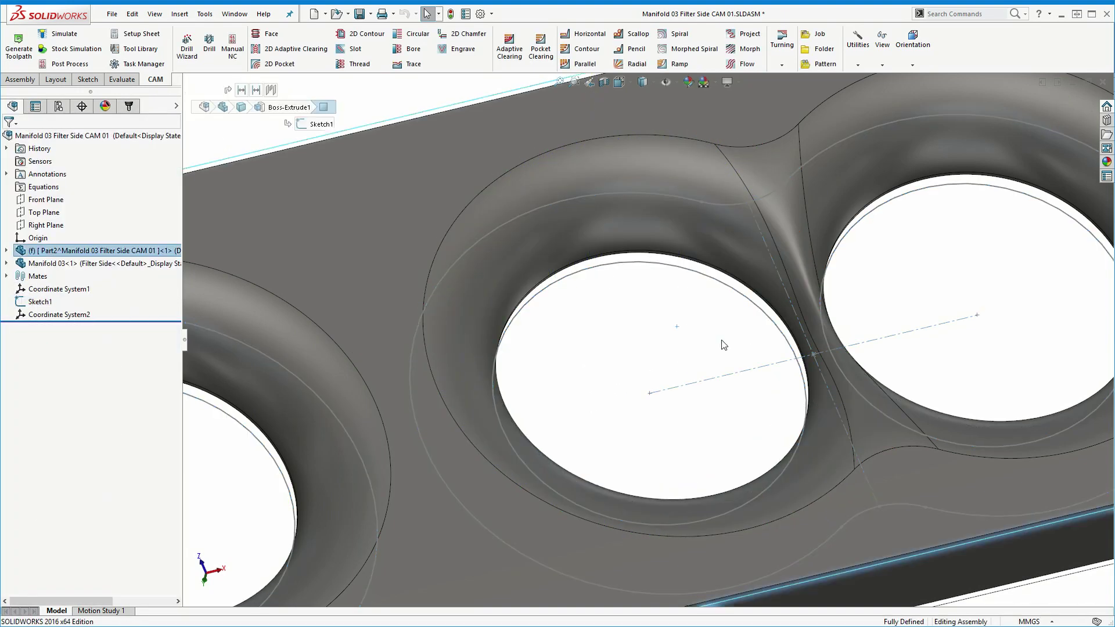
left_click(136, 109)
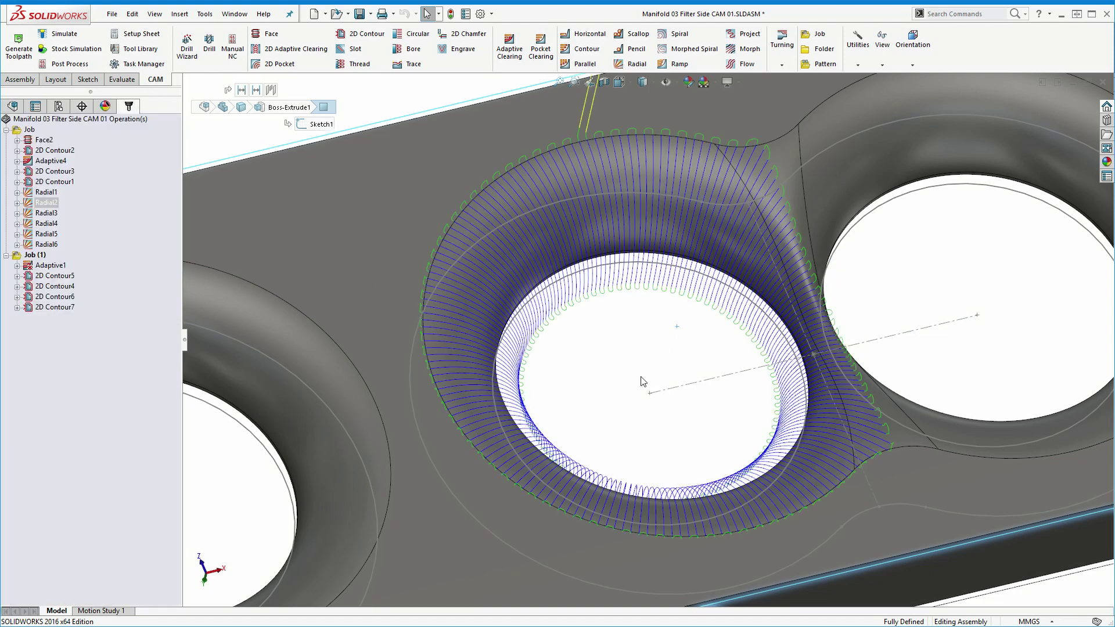
- Pick Point171 on Sketch1 as Radial2's entry and review the regenerated toolpath
right_click(44, 203)
left_click(167, 332)
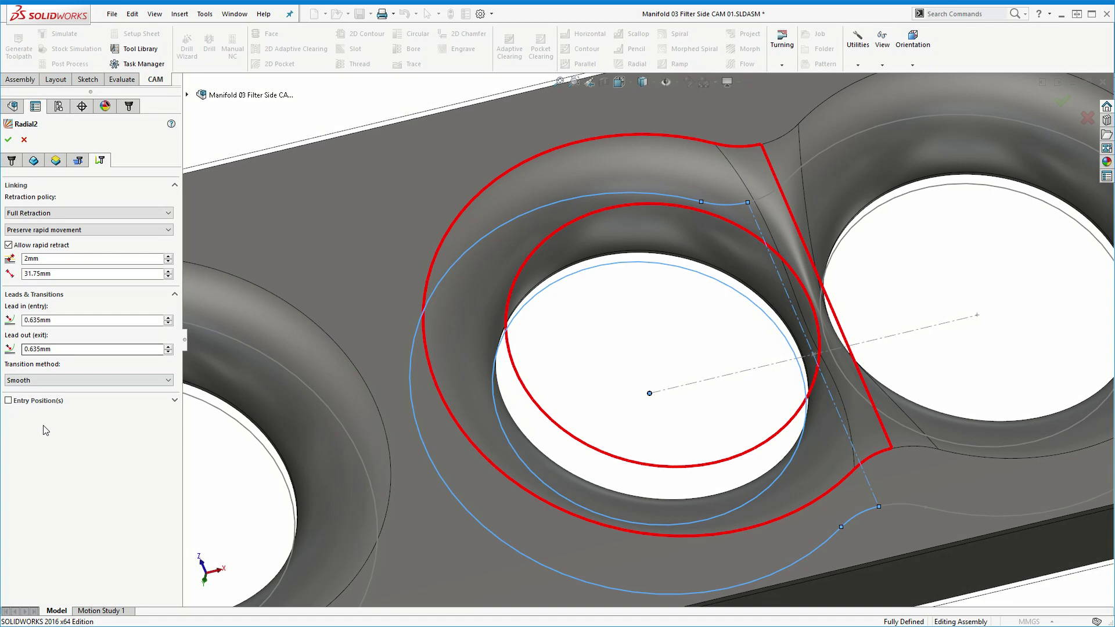
left_click(8, 401)
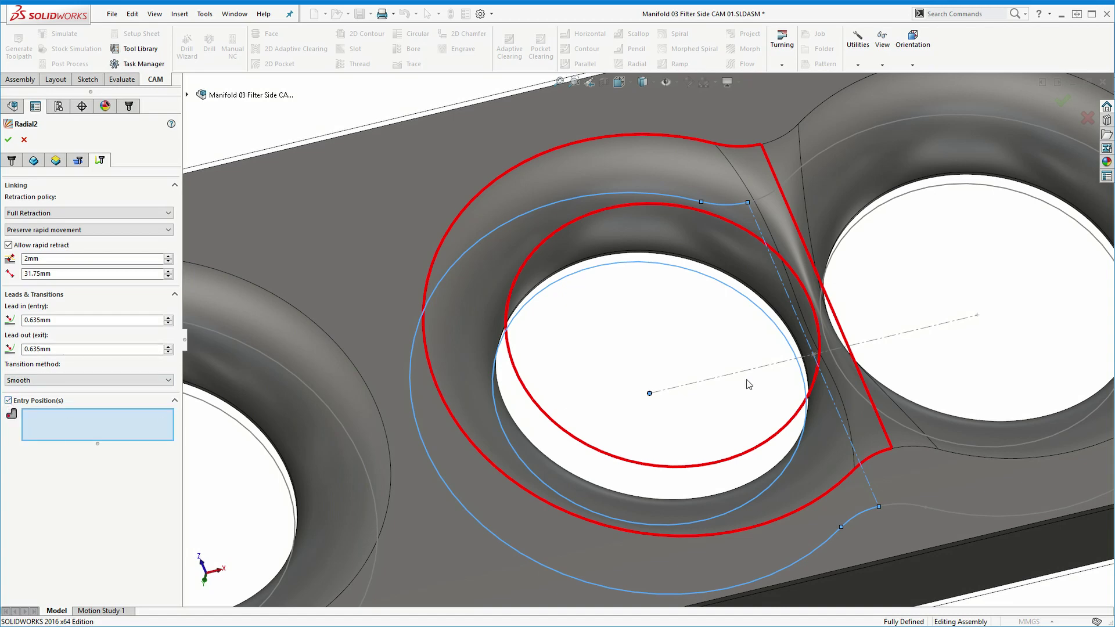
left_click(649, 394)
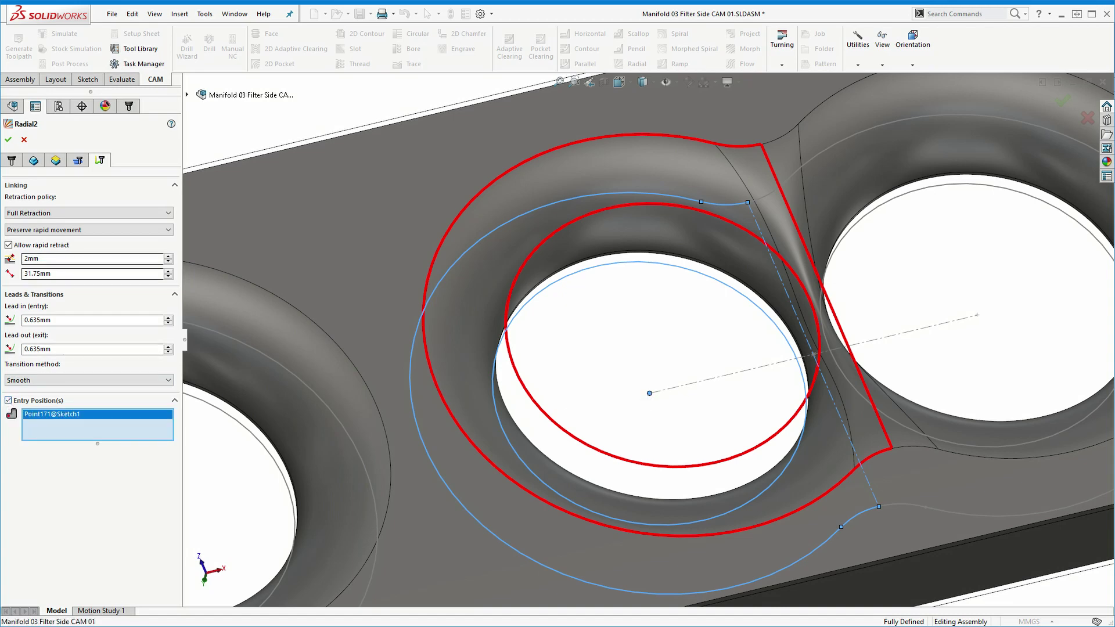
left_click(9, 140)
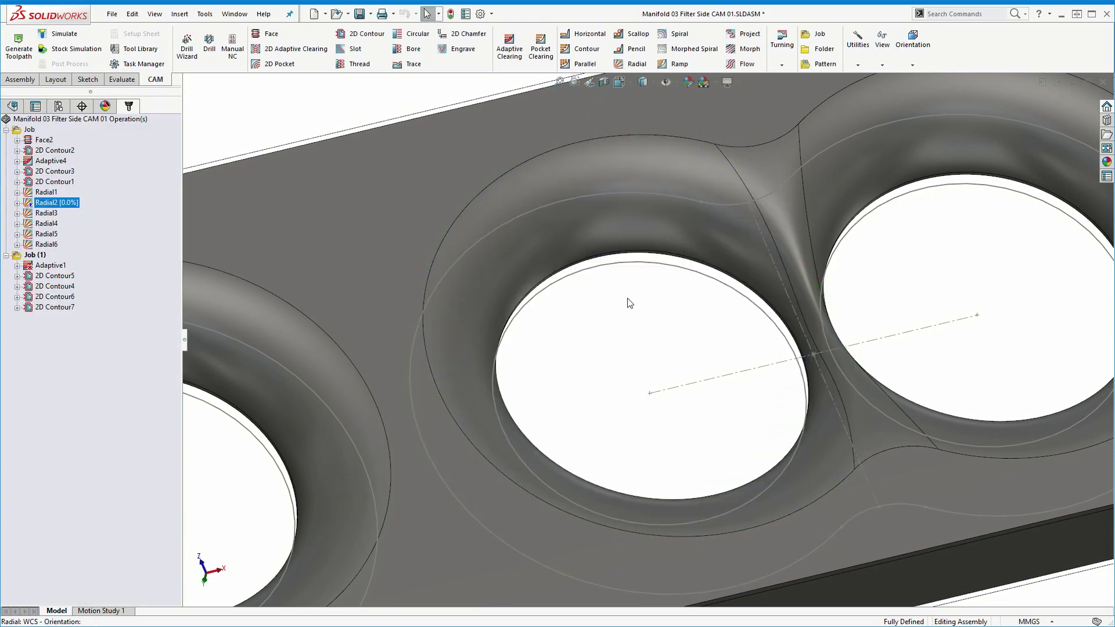
mouse_move(608, 285)
middle_mouse_down()
mouse_move(600, 200)
mouse_move(597, 239)
mouse_move(580, 260)
mouse_move(649, 279)
middle_mouse_up()
- Clear Radial1's existing entry position and regenerate its toolpath
right_click(42, 187)
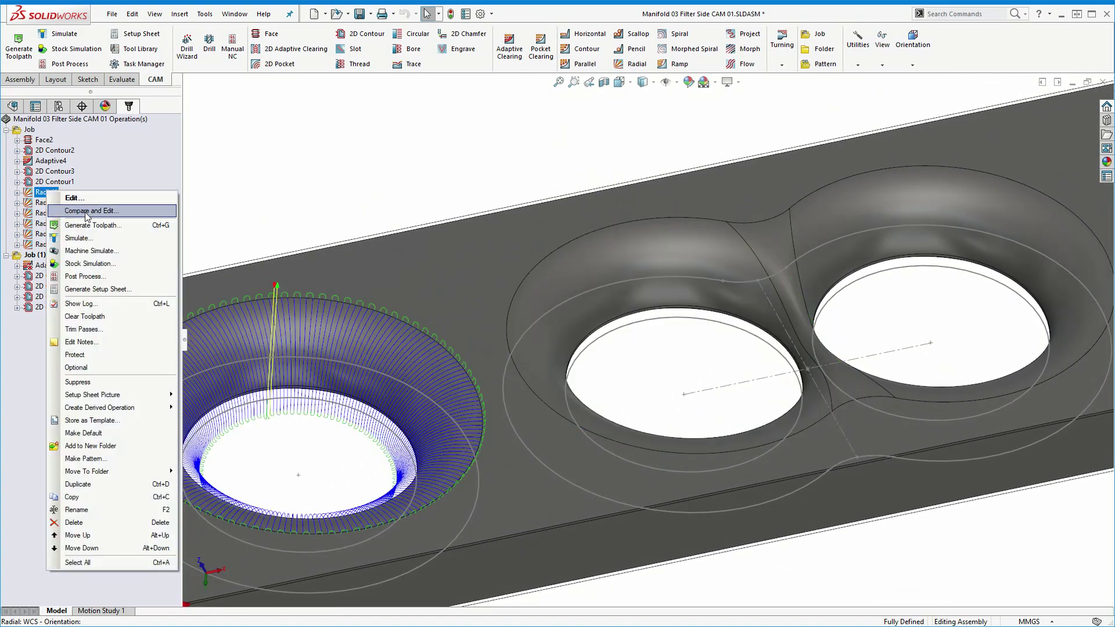
left_click(87, 194)
right_click(82, 417)
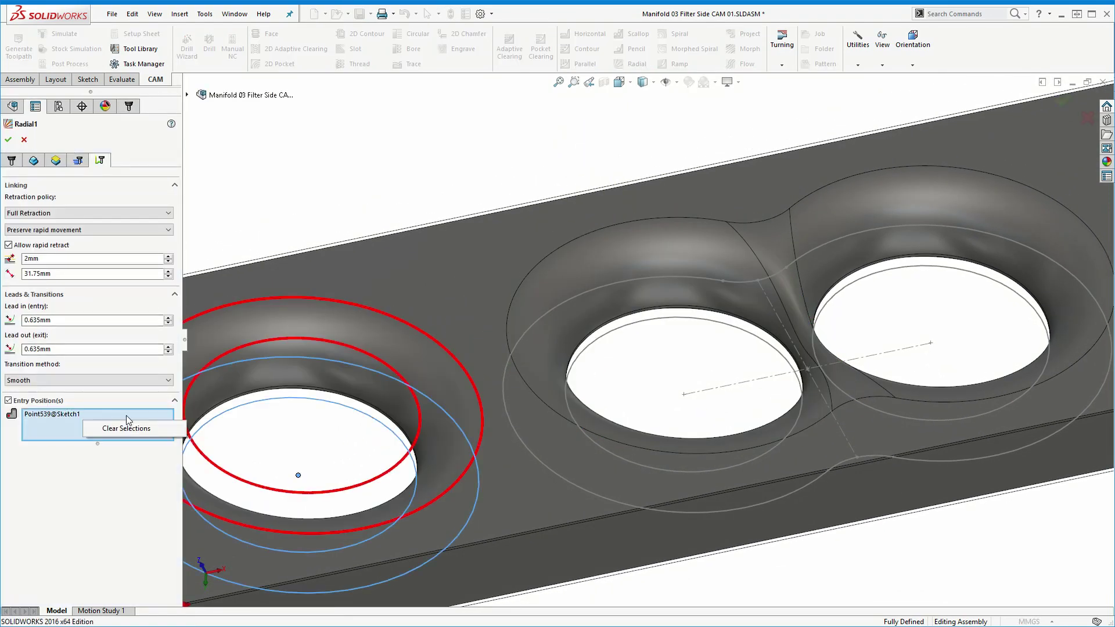
left_click(114, 428)
left_click(9, 139)
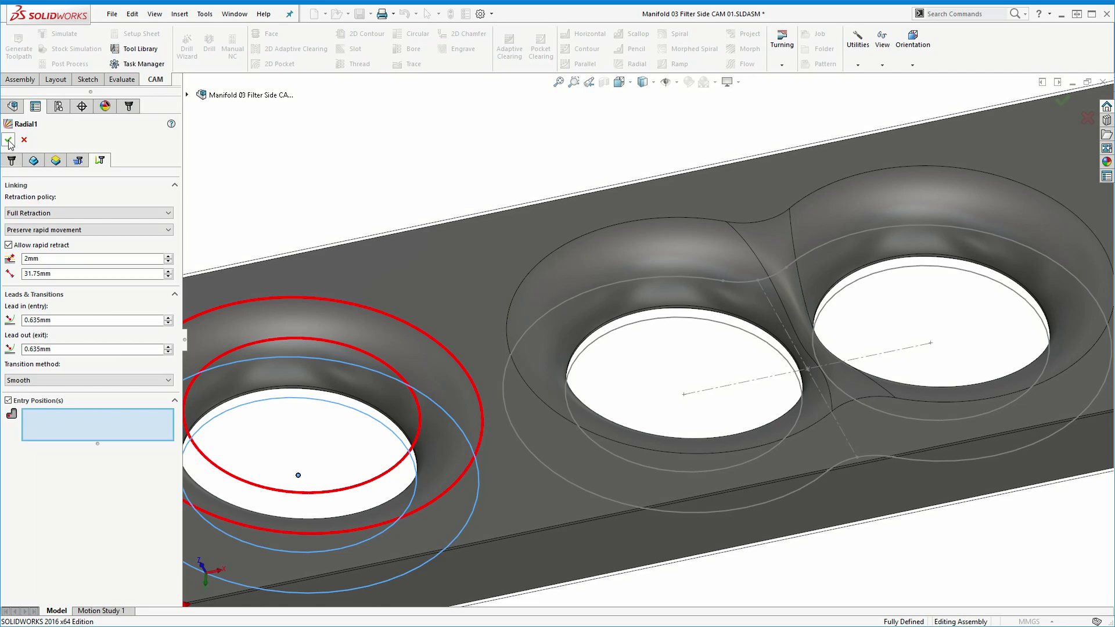
middle_click_drag(298, 374, 409, 393)
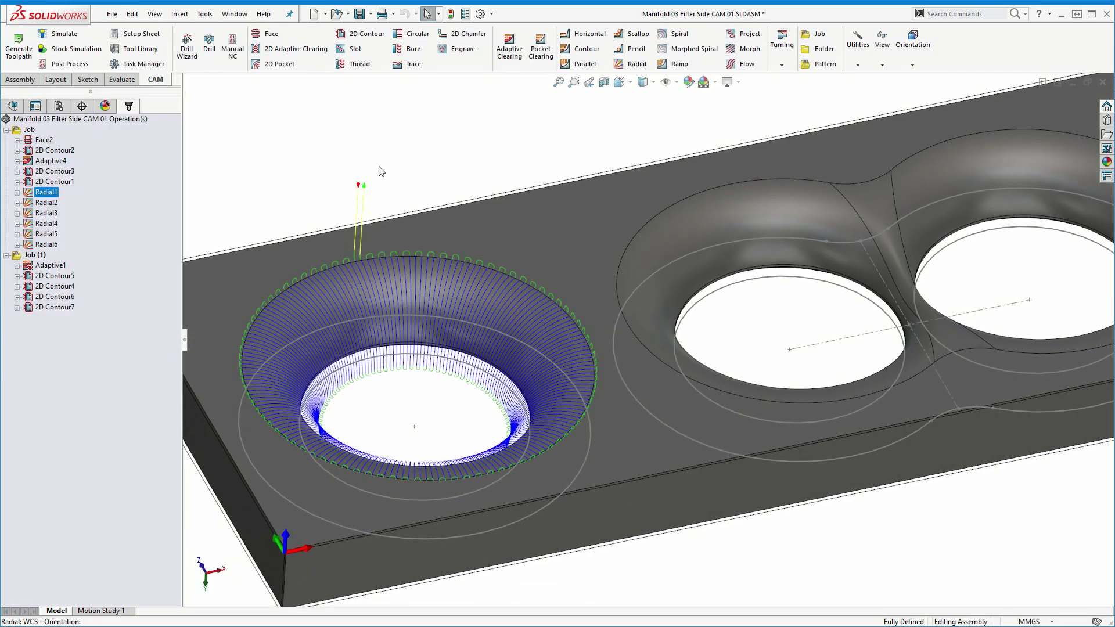
- Set Radial1's custom entry position to the first hole's centre point
right_click(53, 193)
left_click(85, 202)
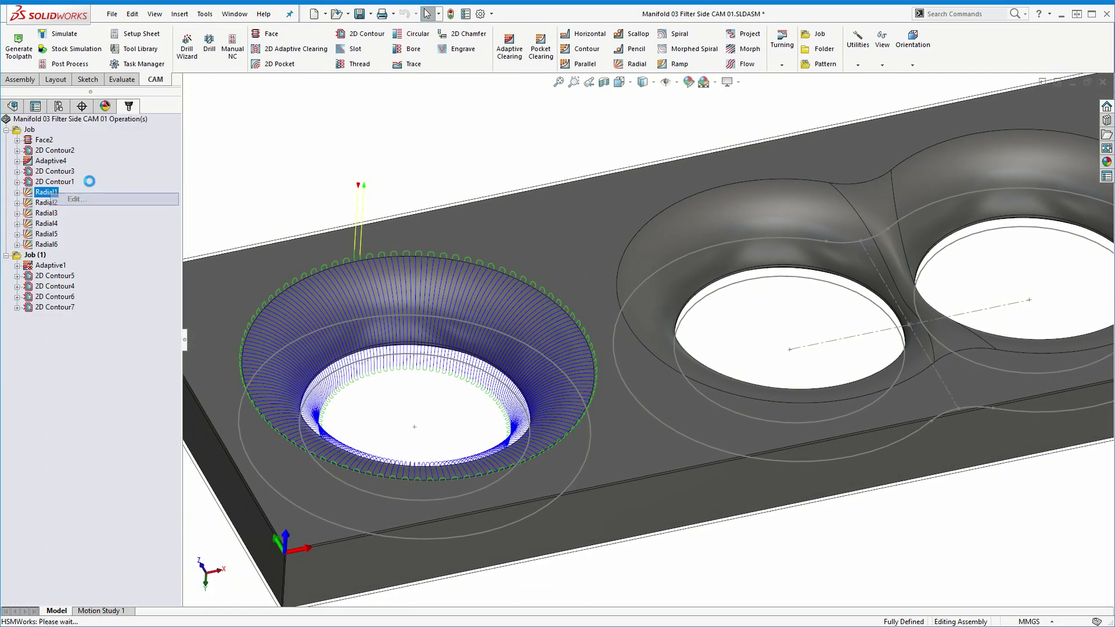
left_click(9, 400)
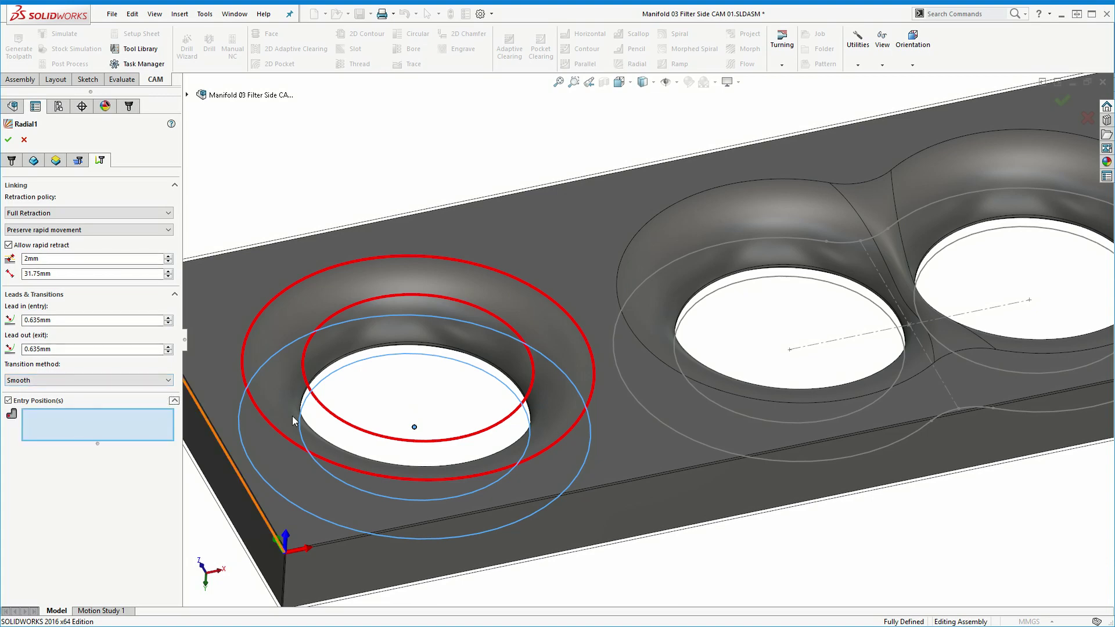
left_click(414, 427)
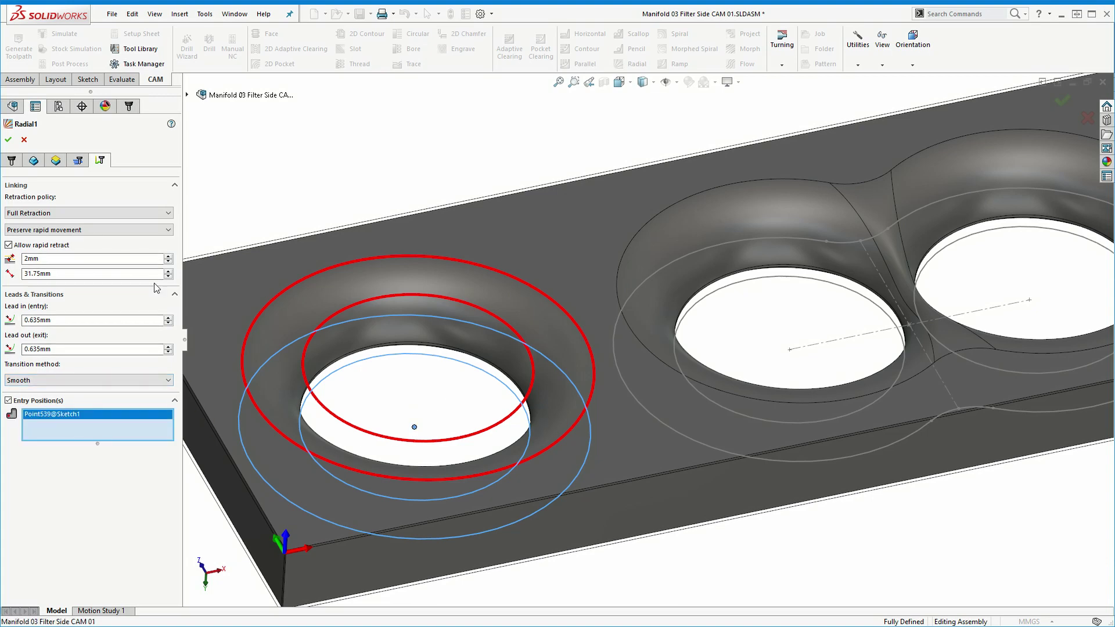
left_click(8, 141)
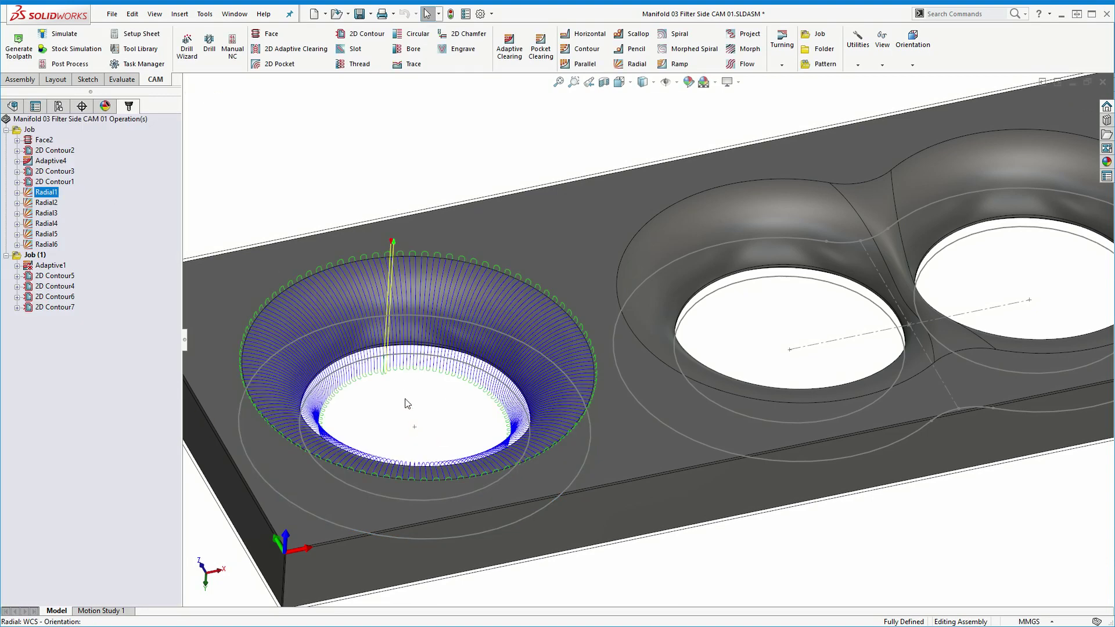
- Replace Radial2's entry Point171 with Point539, accept, and orbit around the toolpaths
right_click(49, 202)
left_click(70, 209)
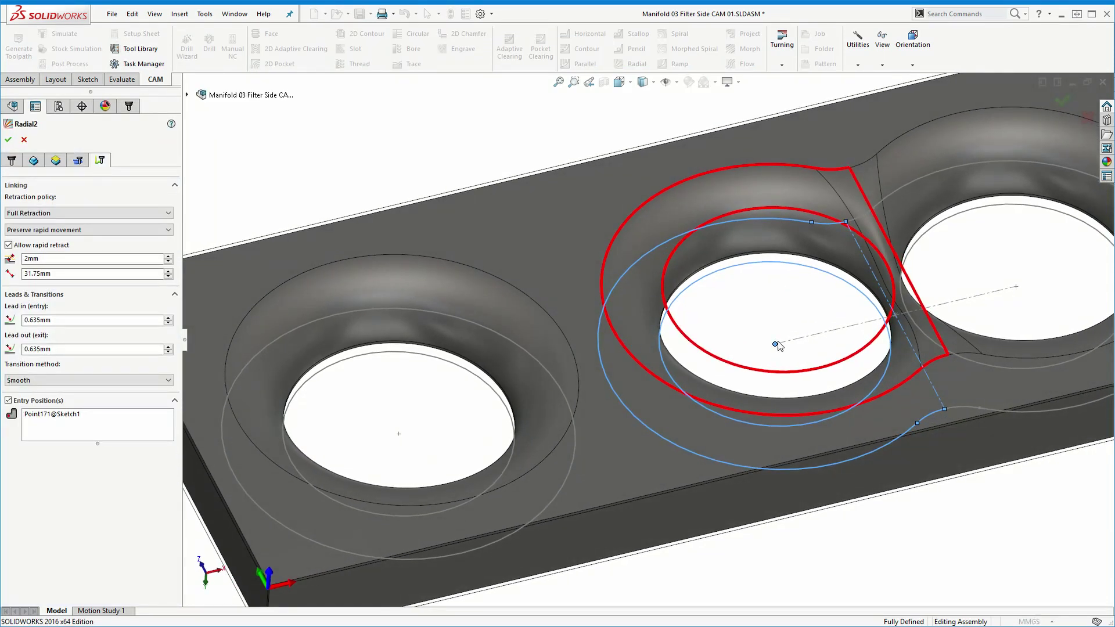
right_click(157, 438)
left_click(193, 433)
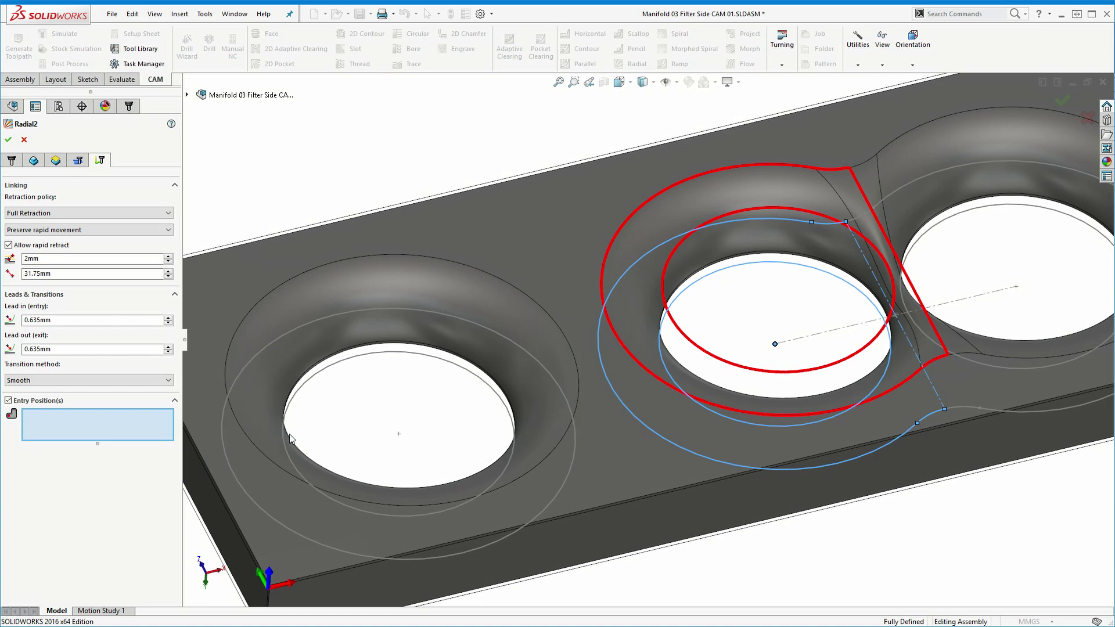
left_click(399, 435)
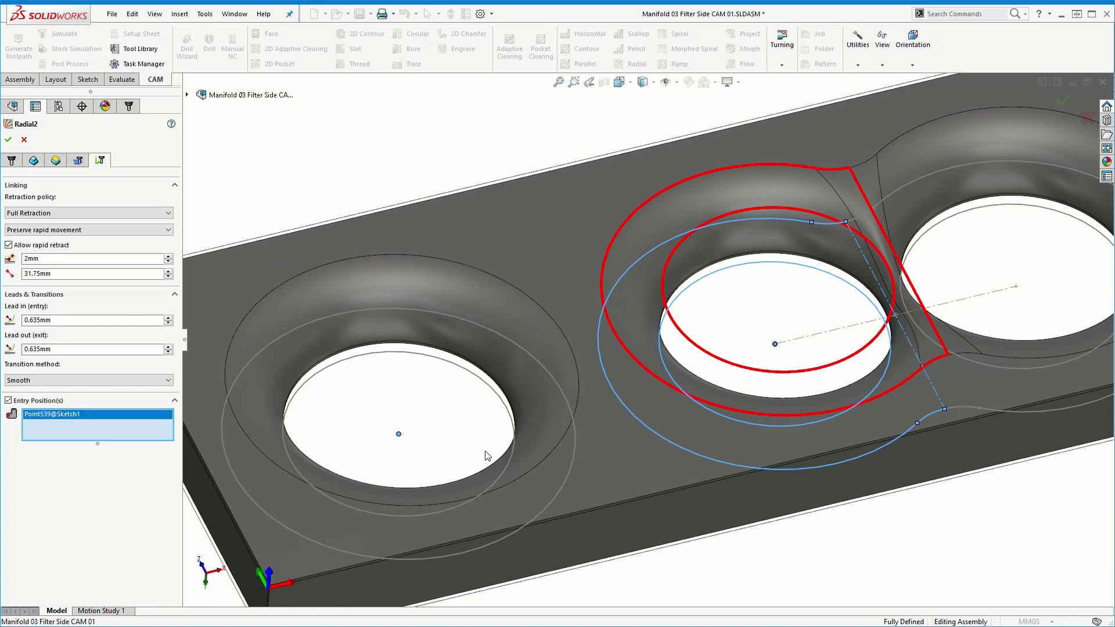
scroll(880, 347, "up", 5)
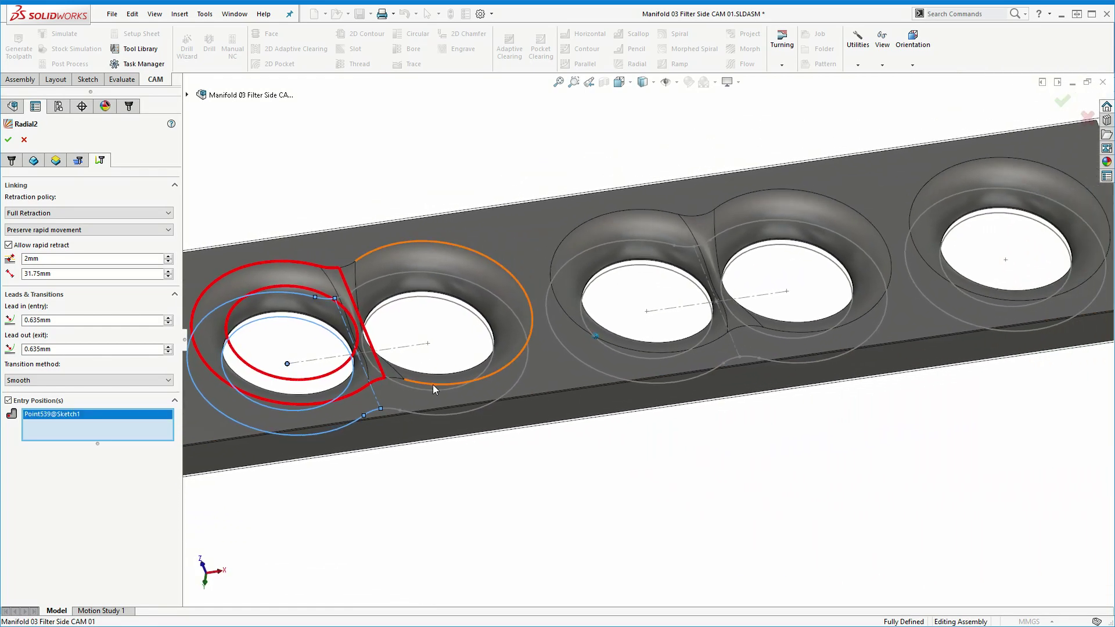
middle_click_drag(924, 288, 490, 373)
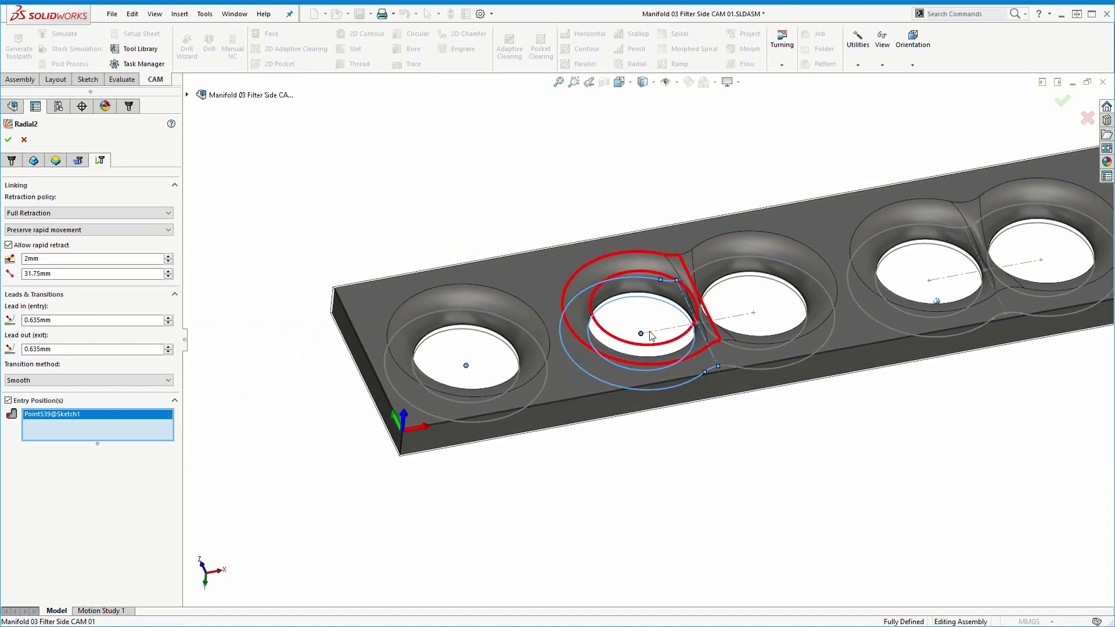
left_click(8, 140)
scroll(645, 372, "down", 3)
scroll(639, 374, "down", 2)
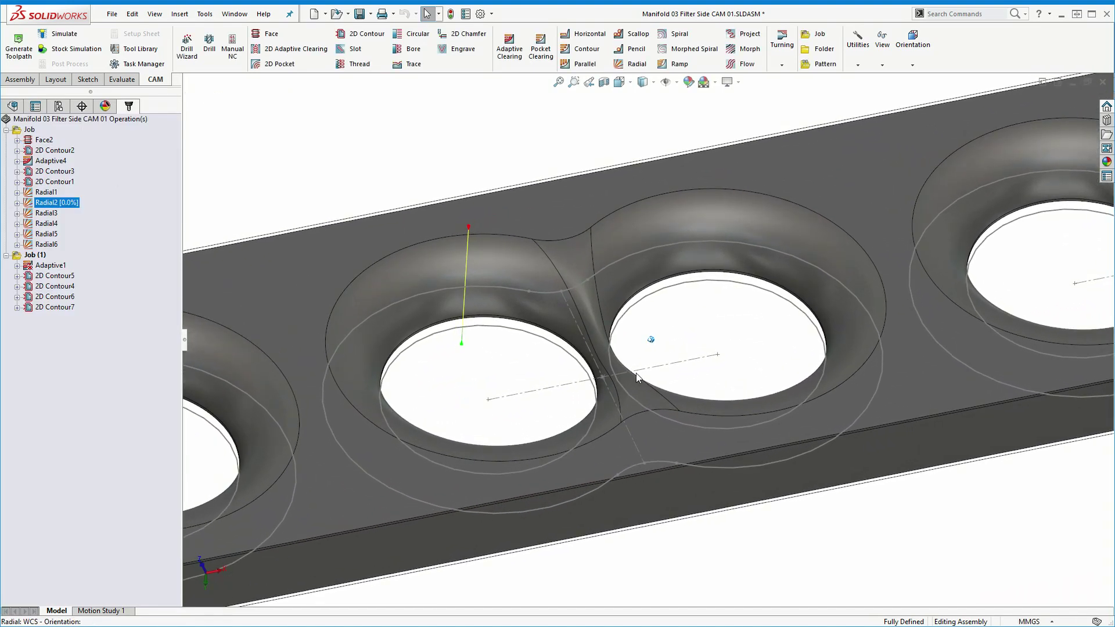
middle_click_drag(433, 319, 452, 223)
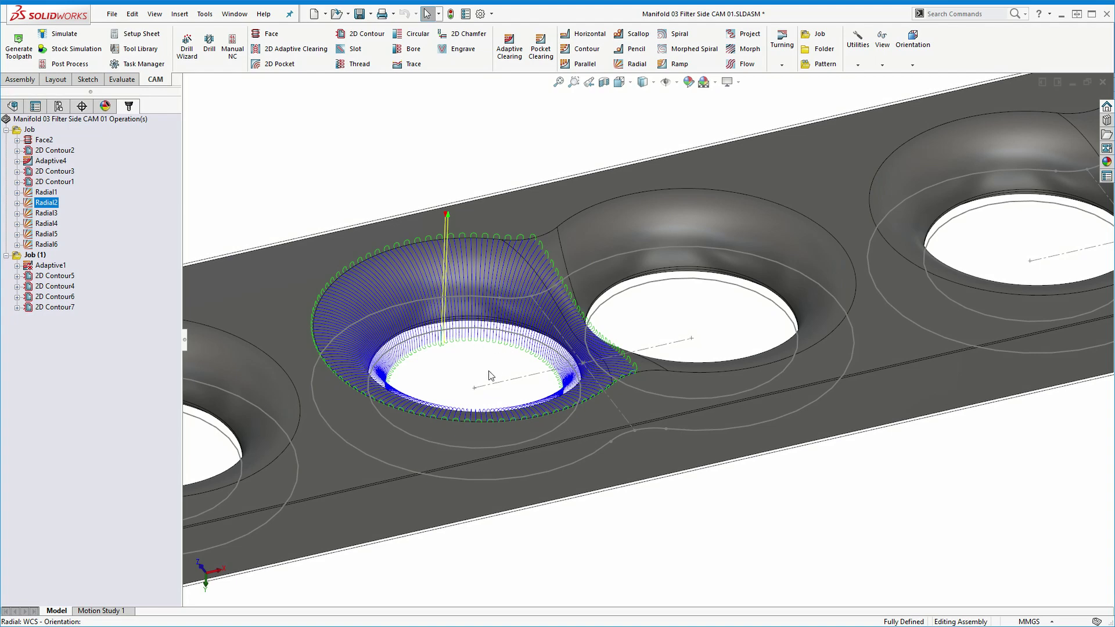
middle_click_drag(335, 290, 675, 392)
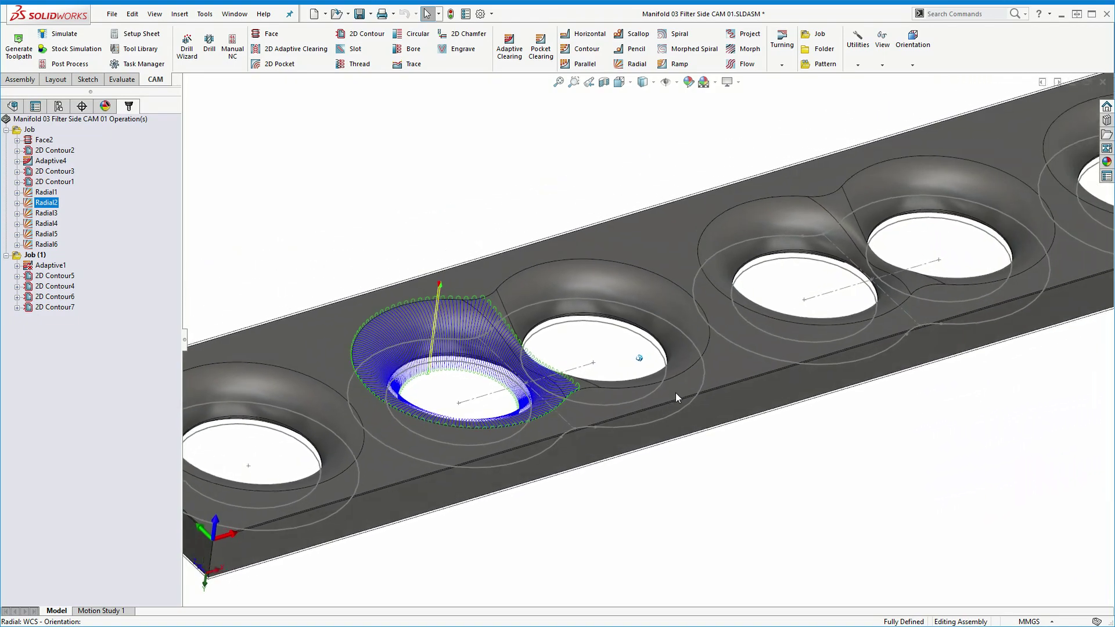
- Lower Radial1's angular step on the Passes tab for closer radial passes
right_click(42, 193)
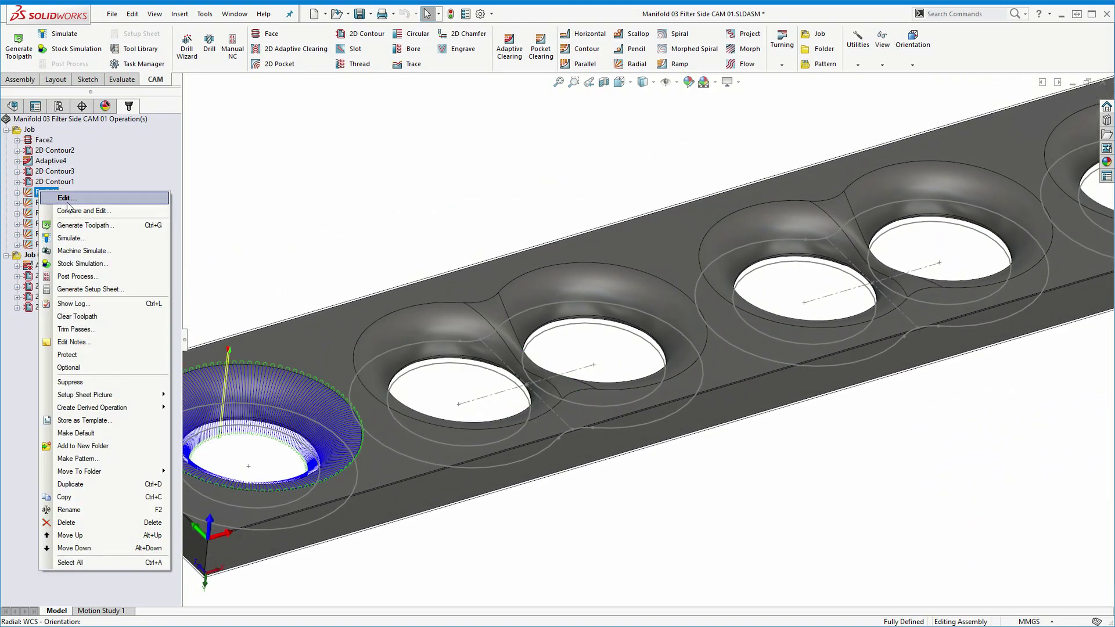
left_click(64, 198)
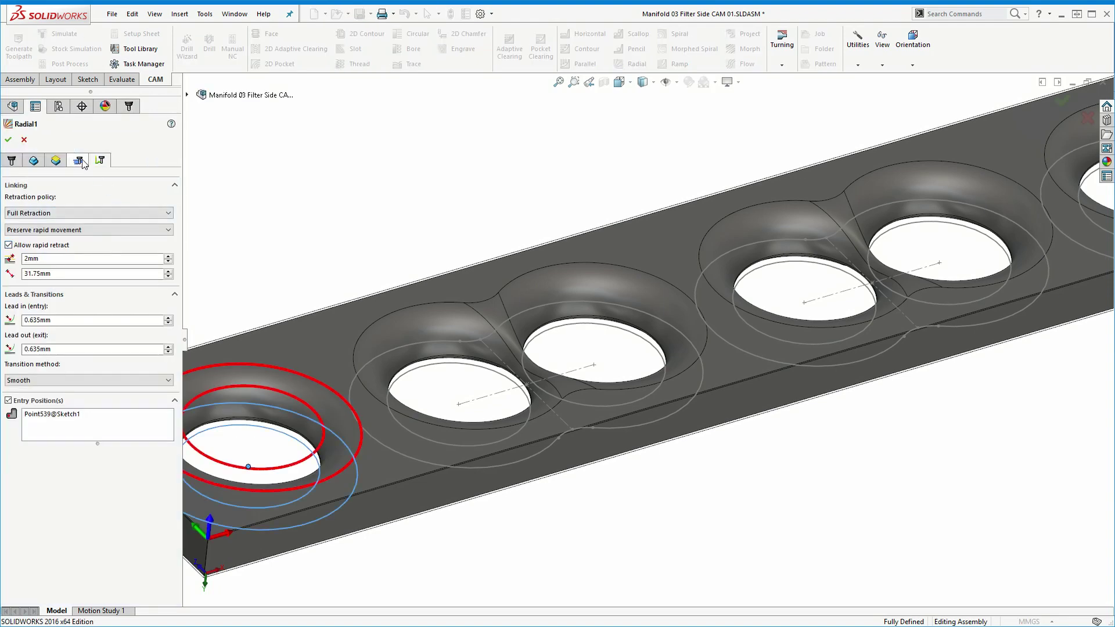
left_click(95, 213)
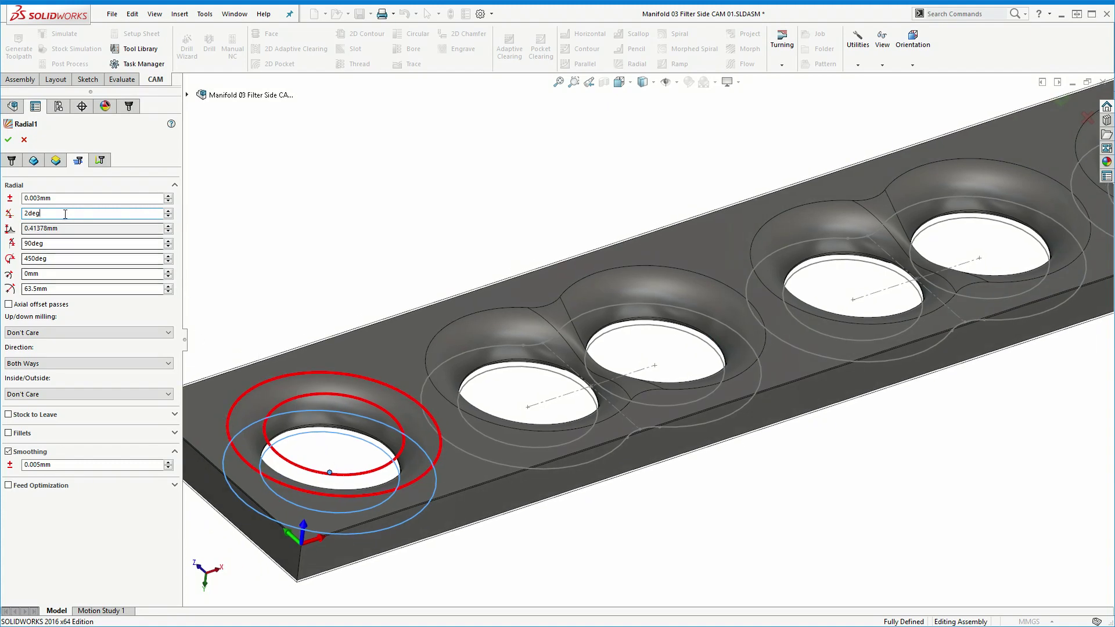
left_click_drag(42, 213, 7, 210)
type("1")
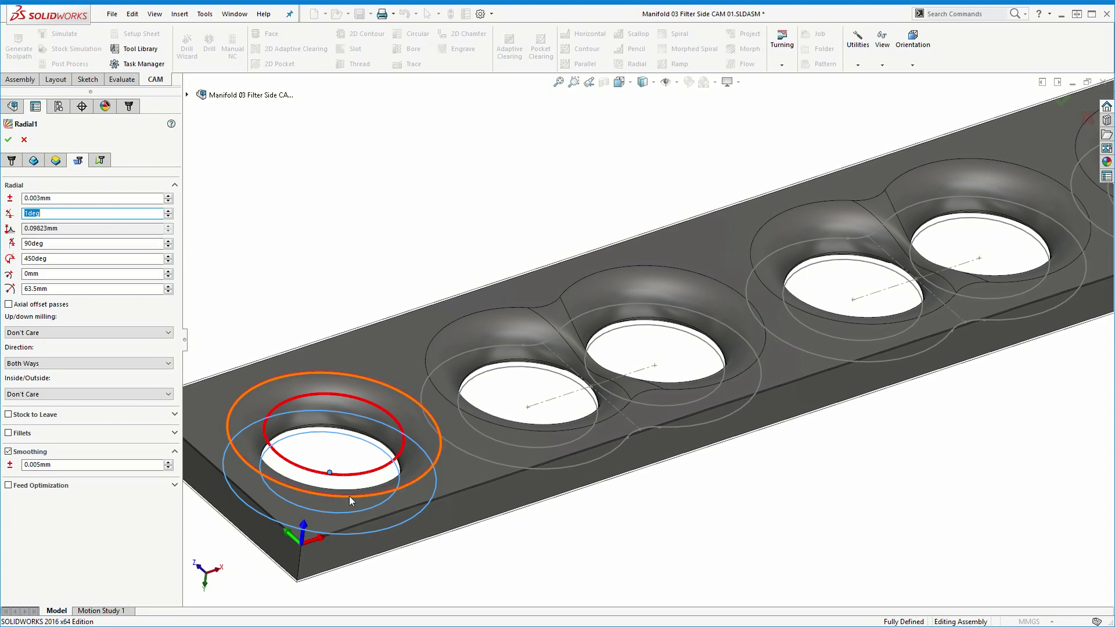
middle_click_drag(349, 496, 267, 393)
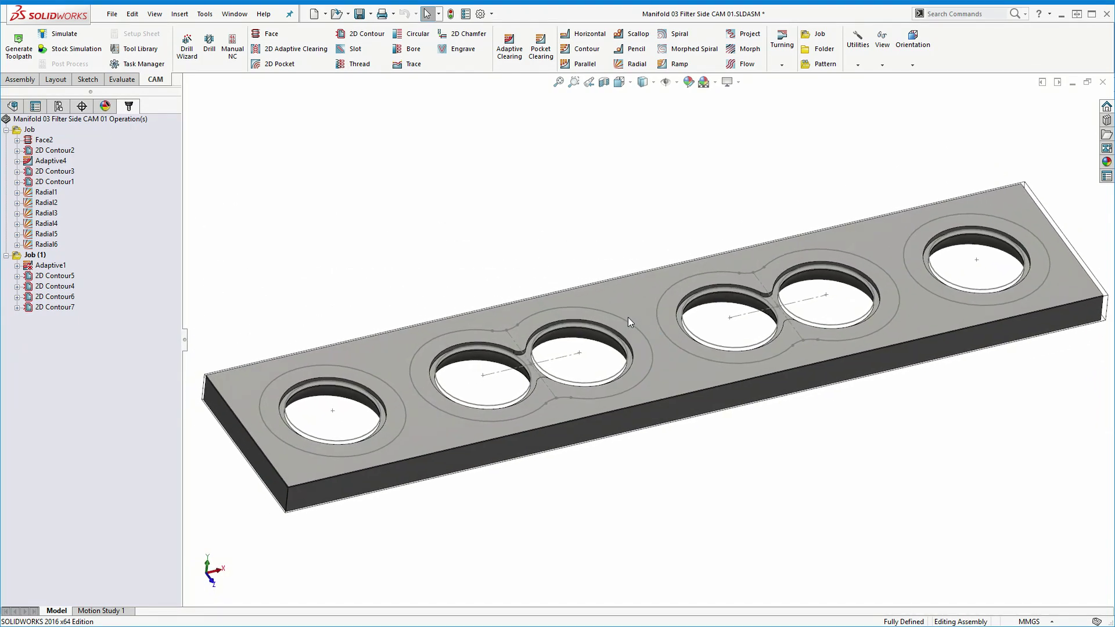
- Display the 2D Contour6 and 2D Contour7 chamfer toolpaths on the plate
left_click(55, 298)
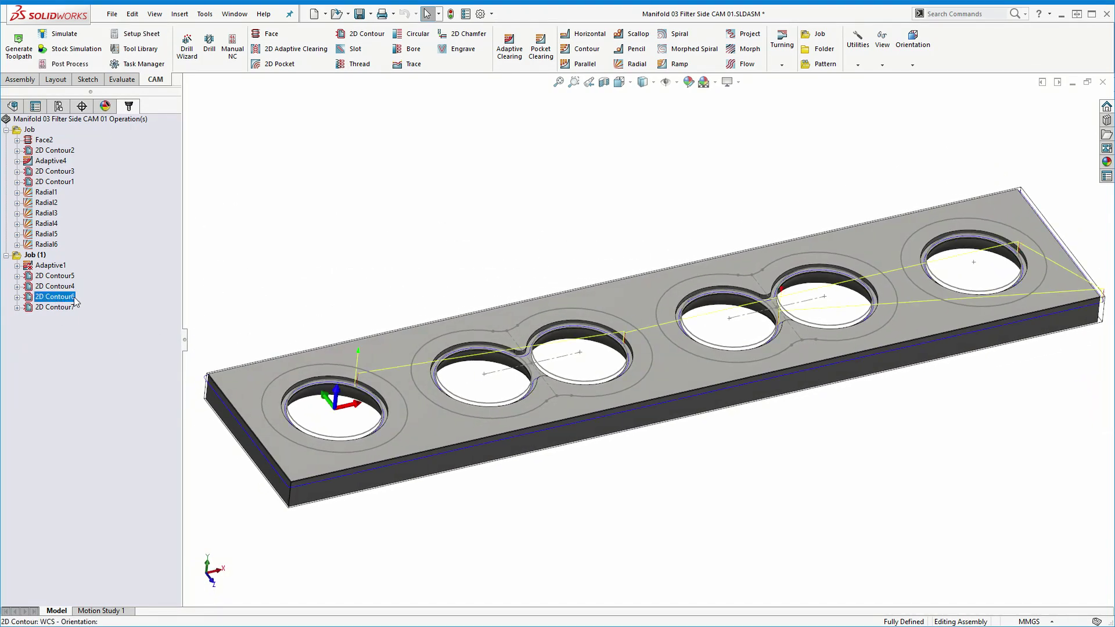
left_click(61, 306)
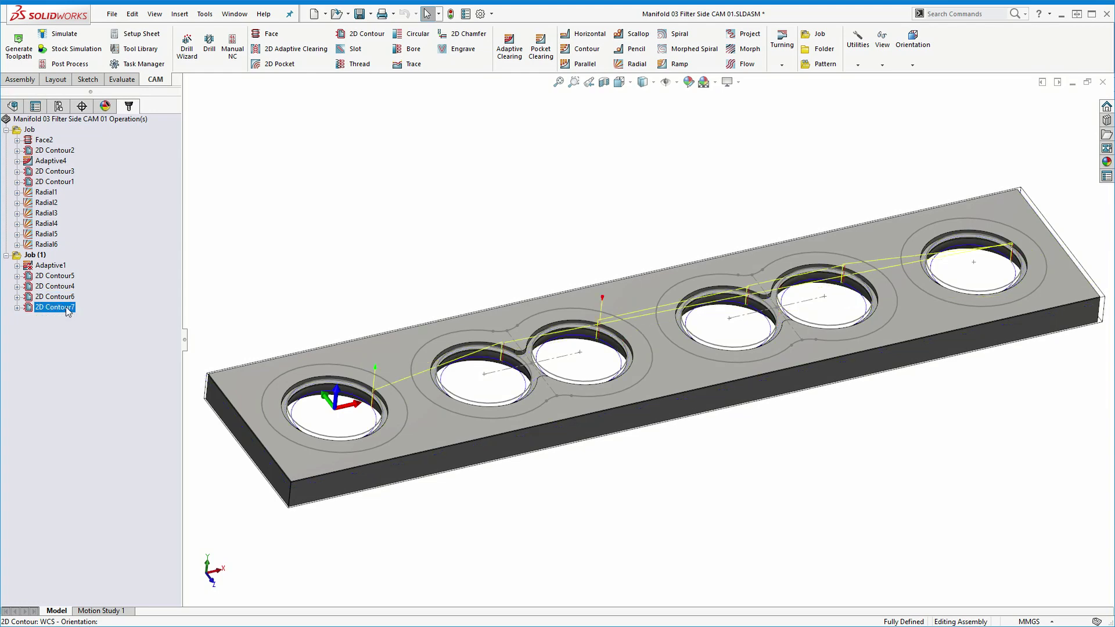
right_click(65, 307)
- Edit 2D Contour7 and orbit in on the hole edges and chamfer toolpath
left_click(87, 315)
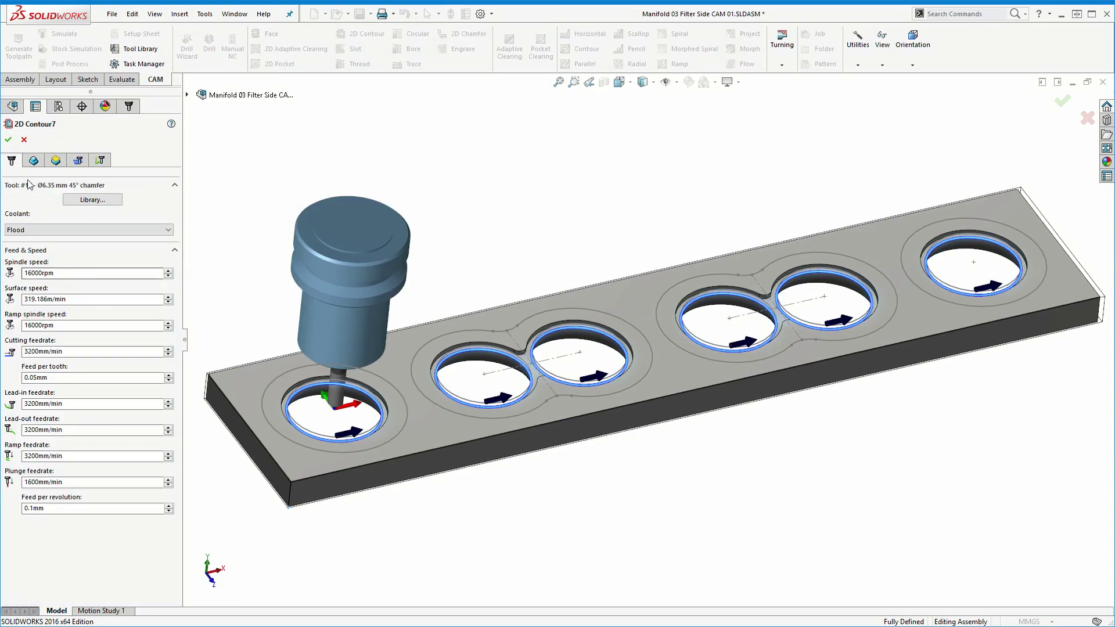
mouse_move(331, 418)
middle_mouse_down()
mouse_move(332, 370)
mouse_move(396, 346)
middle_mouse_up()
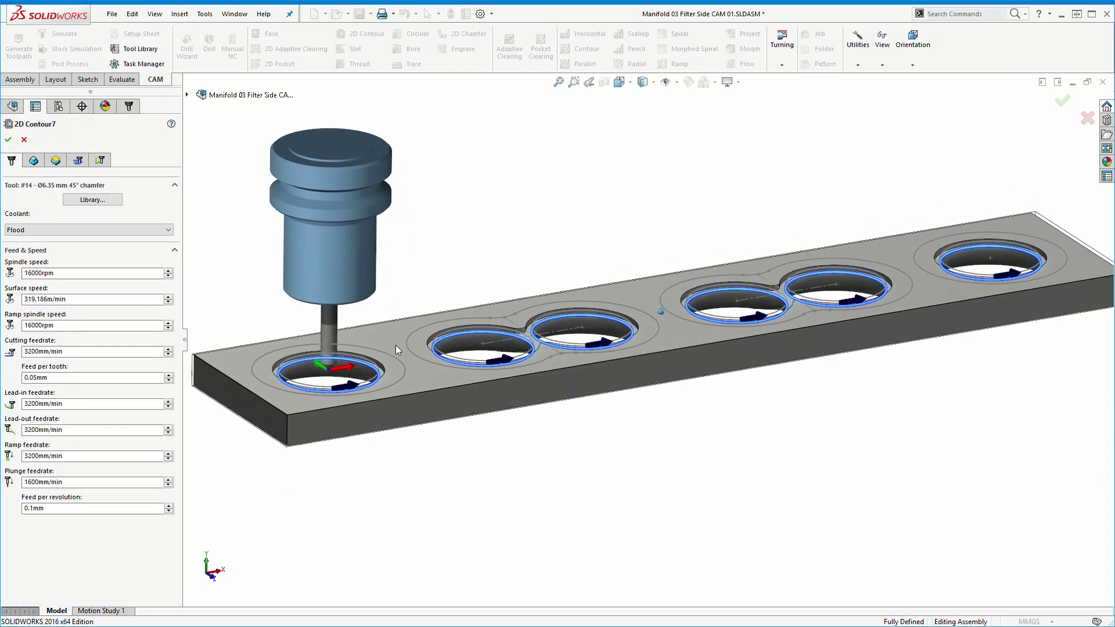
scroll(395, 345, "down", 3)
scroll(545, 334, "down", 2)
scroll(544, 334, "down", 2)
scroll(459, 365, "down", 3)
scroll(459, 366, "down", 2)
scroll(620, 375, "down", 2)
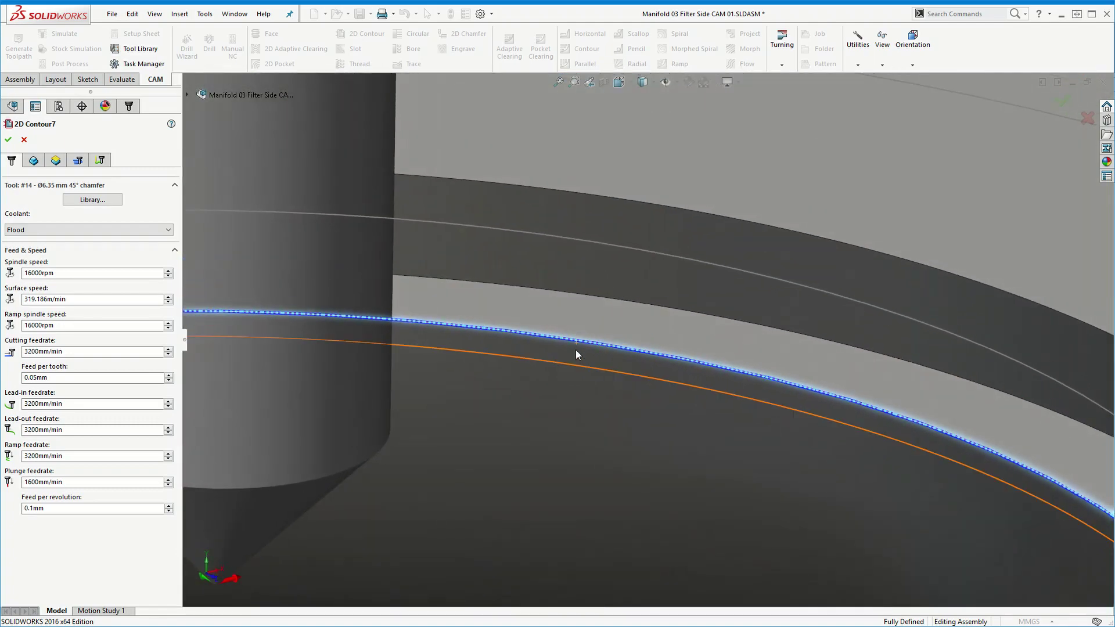
scroll(578, 346, "down", 3)
scroll(577, 345, "down", 2)
scroll(578, 346, "up", 3)
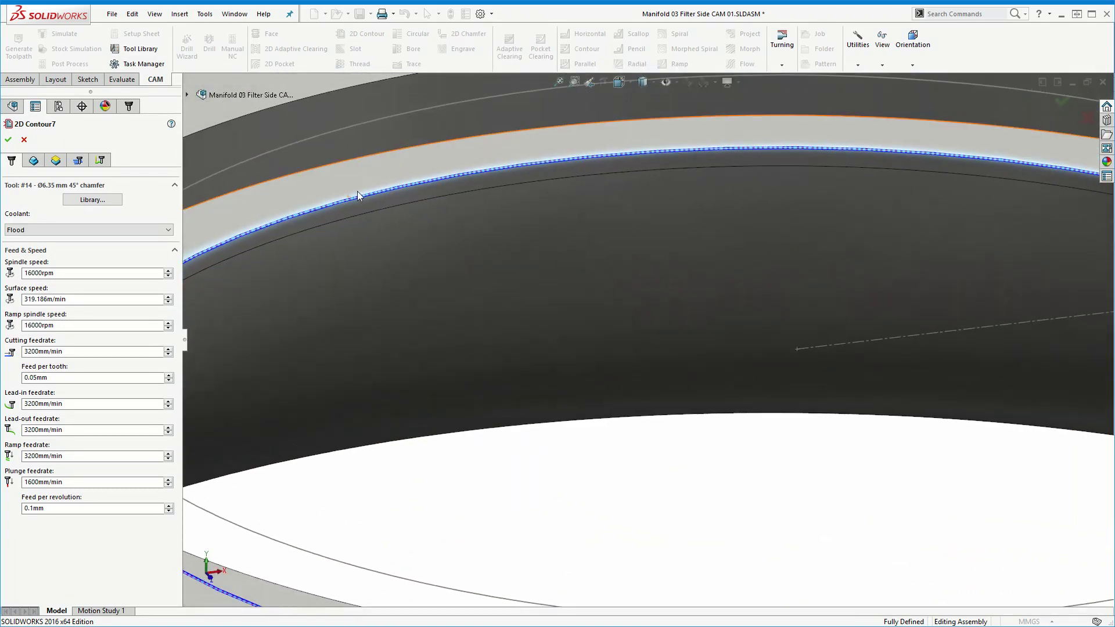
middle_click_drag(456, 340, 425, 192)
scroll(425, 191, "up", 3)
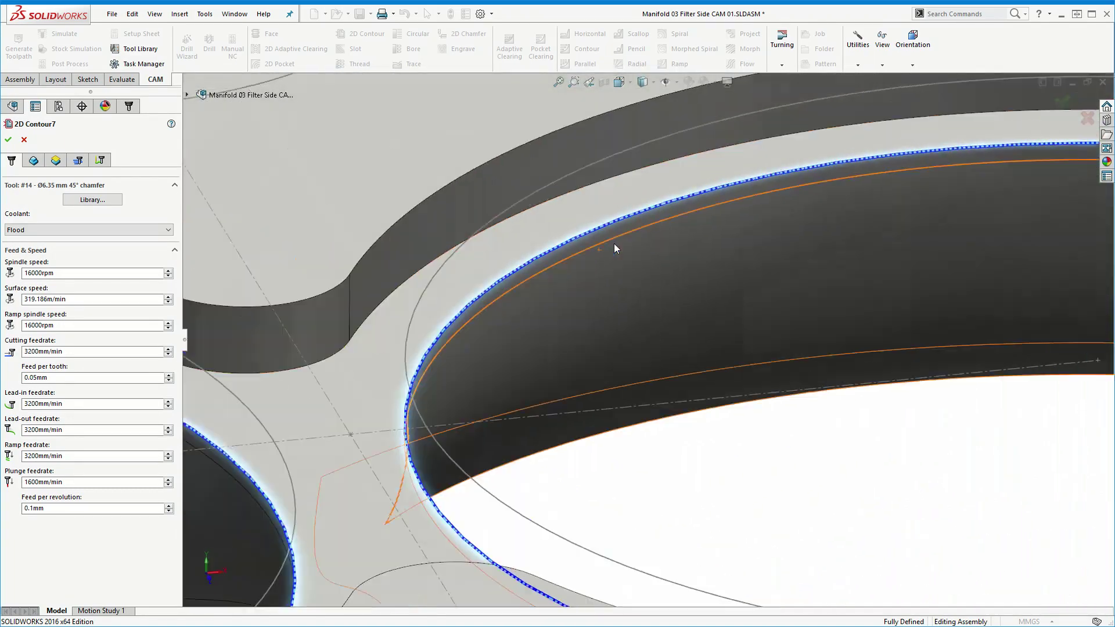
scroll(614, 243, "up", 1)
scroll(587, 248, "up", 2)
scroll(586, 256, "up", 3)
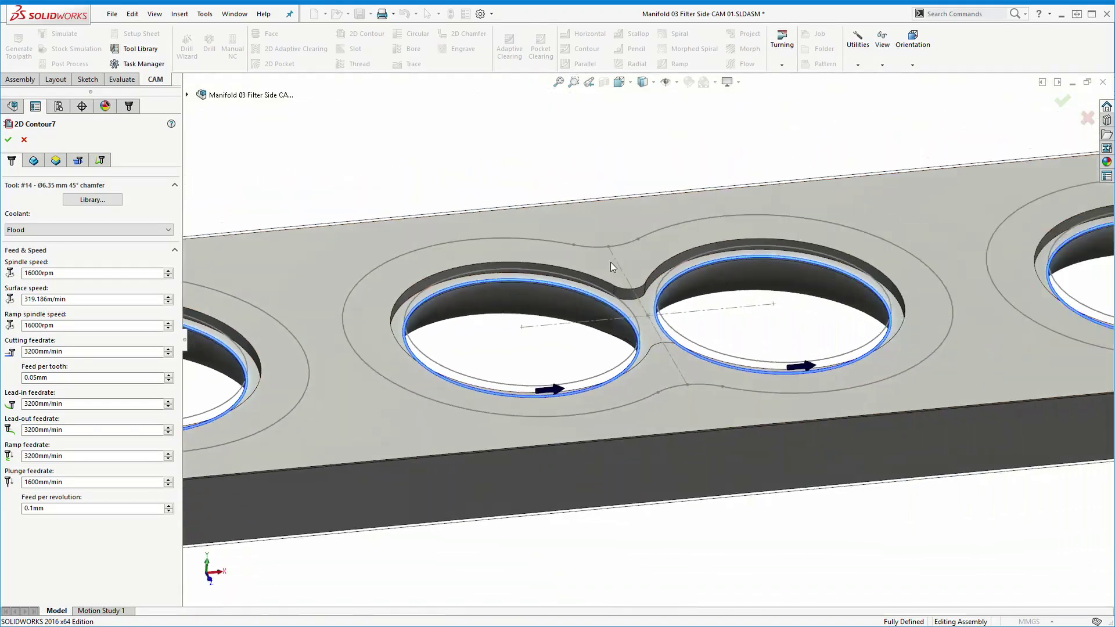
scroll(659, 289, "down", 1)
scroll(650, 295, "down", 2)
scroll(649, 295, "down", 3)
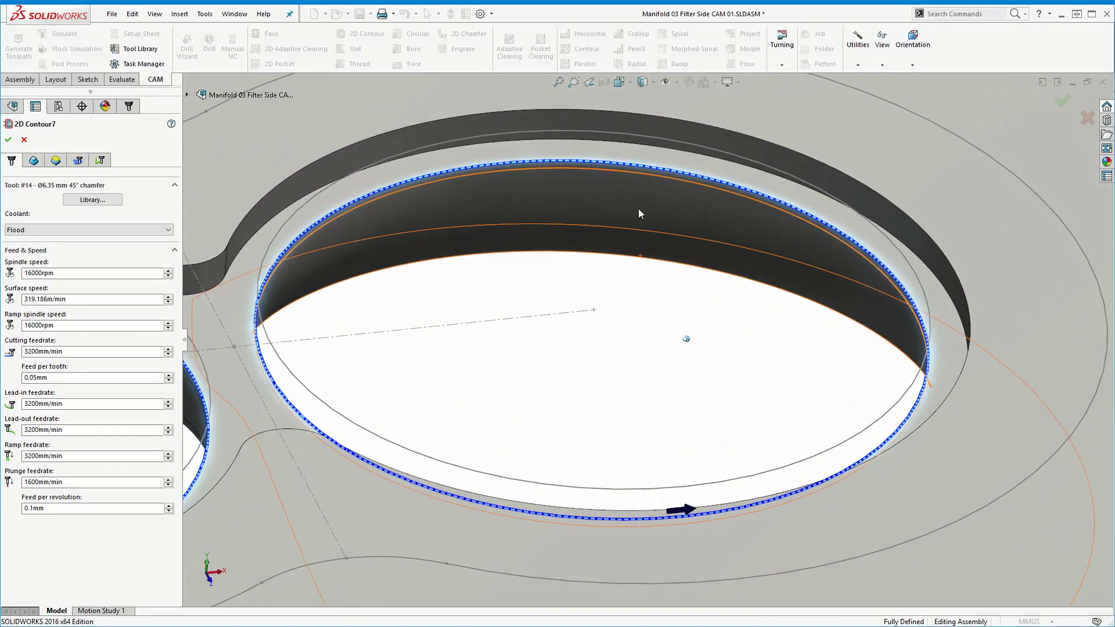
scroll(639, 208, "up", 1)
scroll(617, 276, "down", 1)
scroll(647, 266, "down", 1)
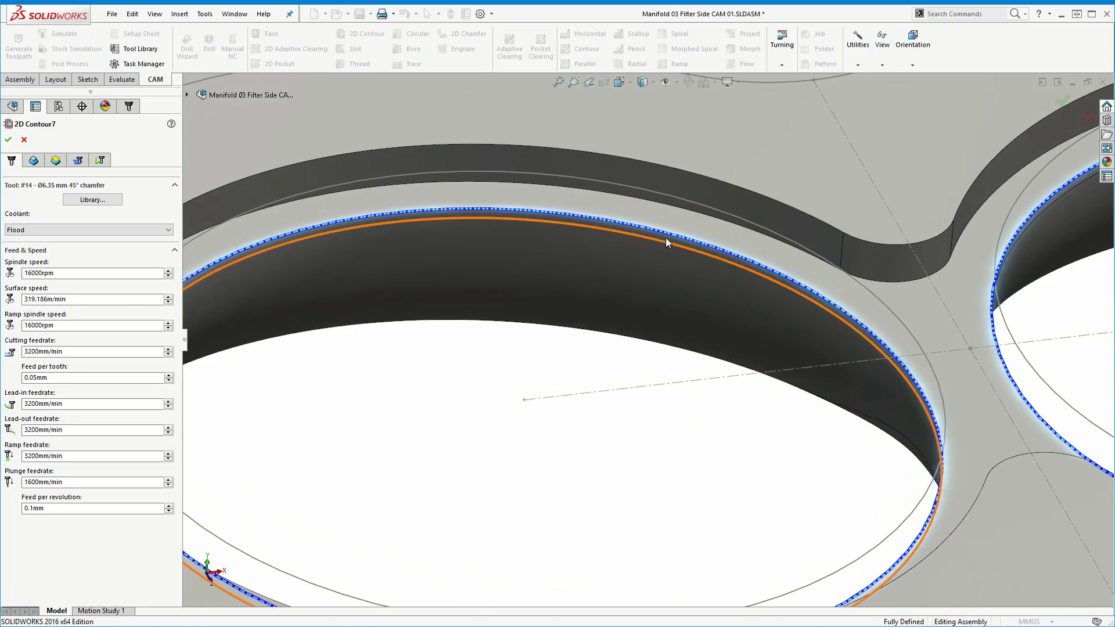
- Add the missing hole edge to 2D Contour7, reverse the fourth hole's contour, and accept
left_click(668, 232)
left_click(729, 351)
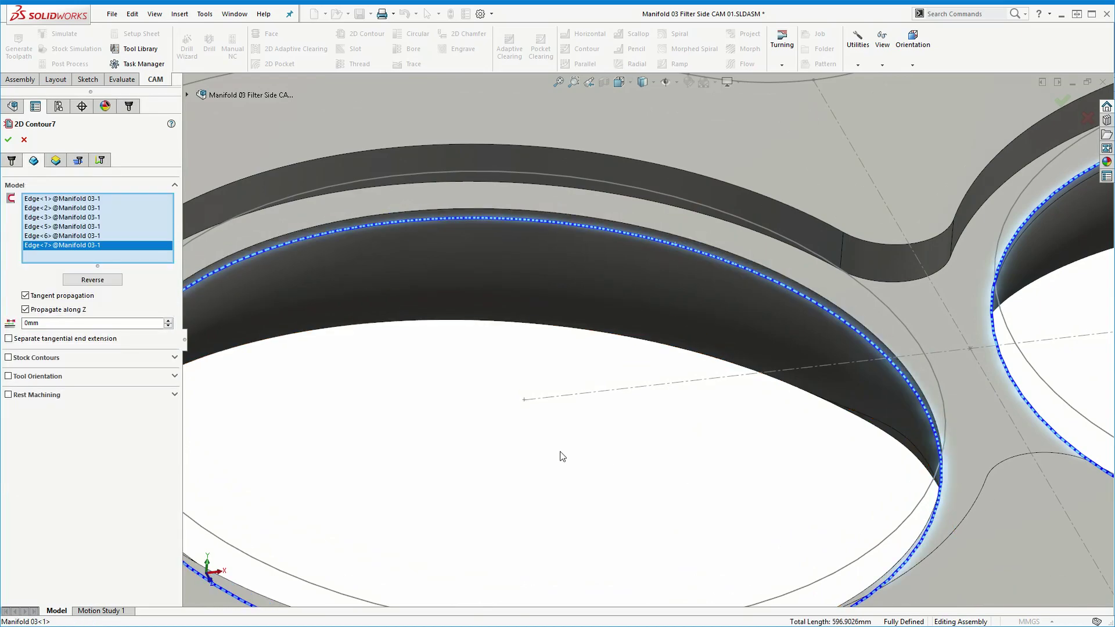
scroll(559, 453, "up", 2)
scroll(400, 245, "up", 1)
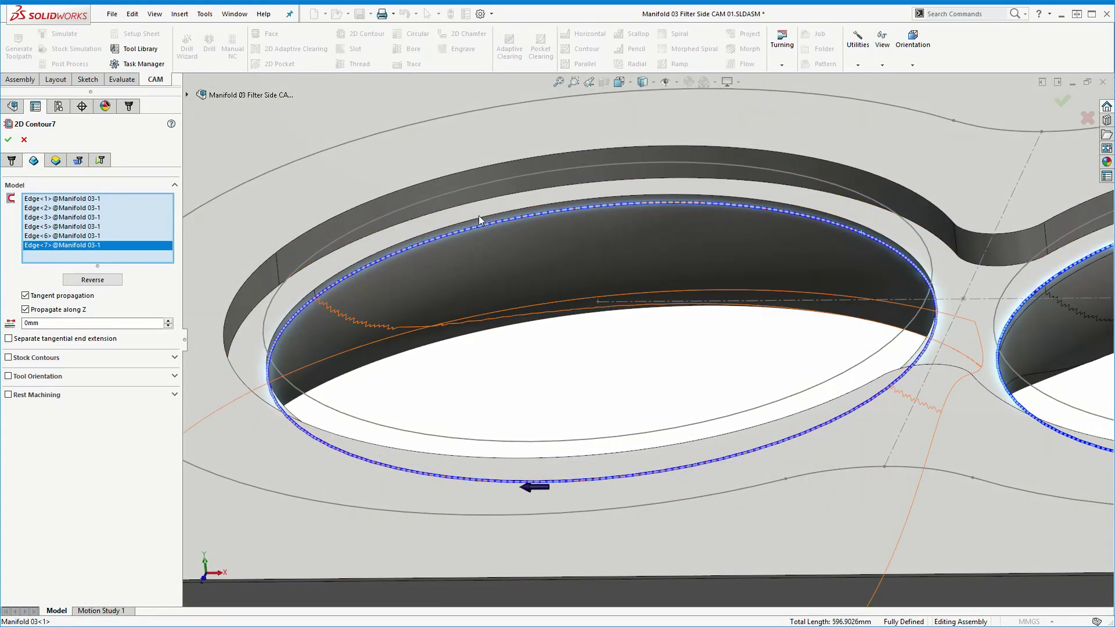
scroll(522, 231, "up", 1)
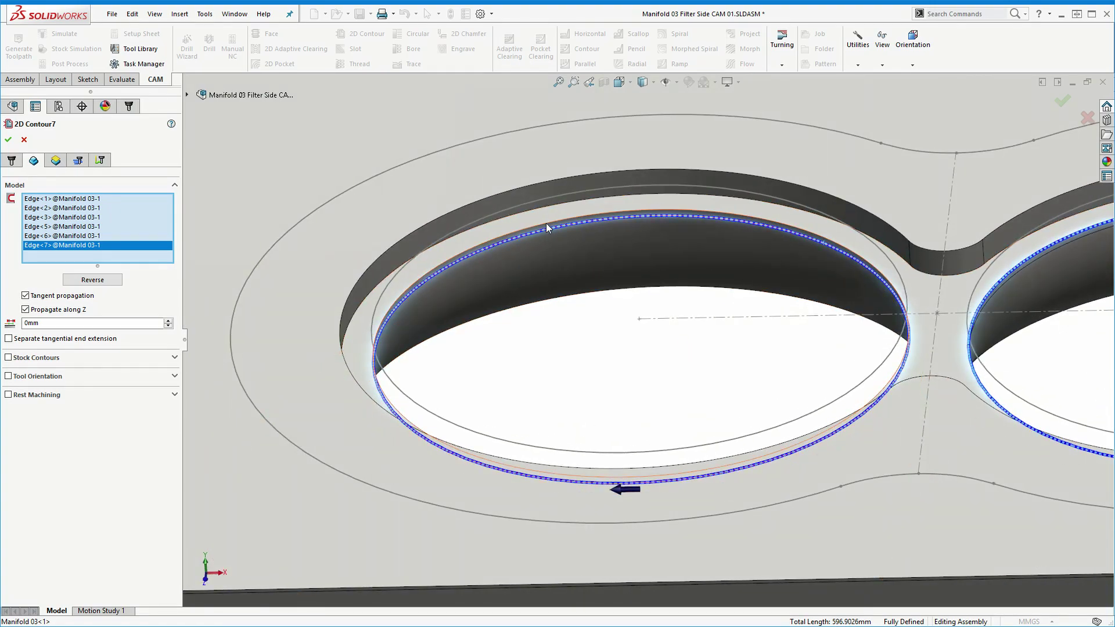
scroll(549, 239, "up", 1)
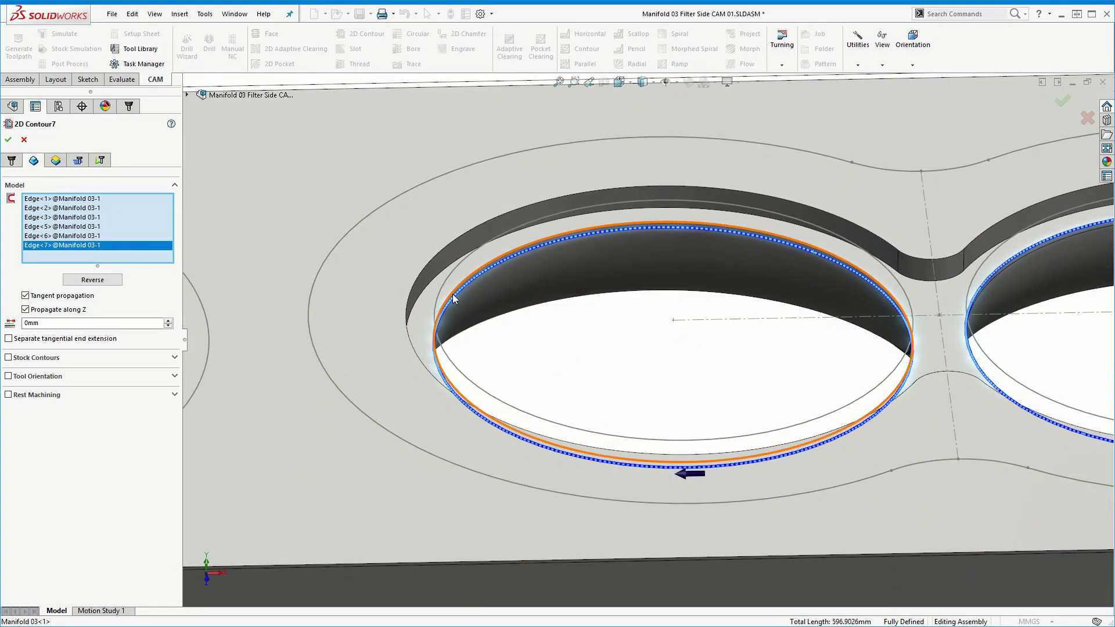
key("ctrl+7")
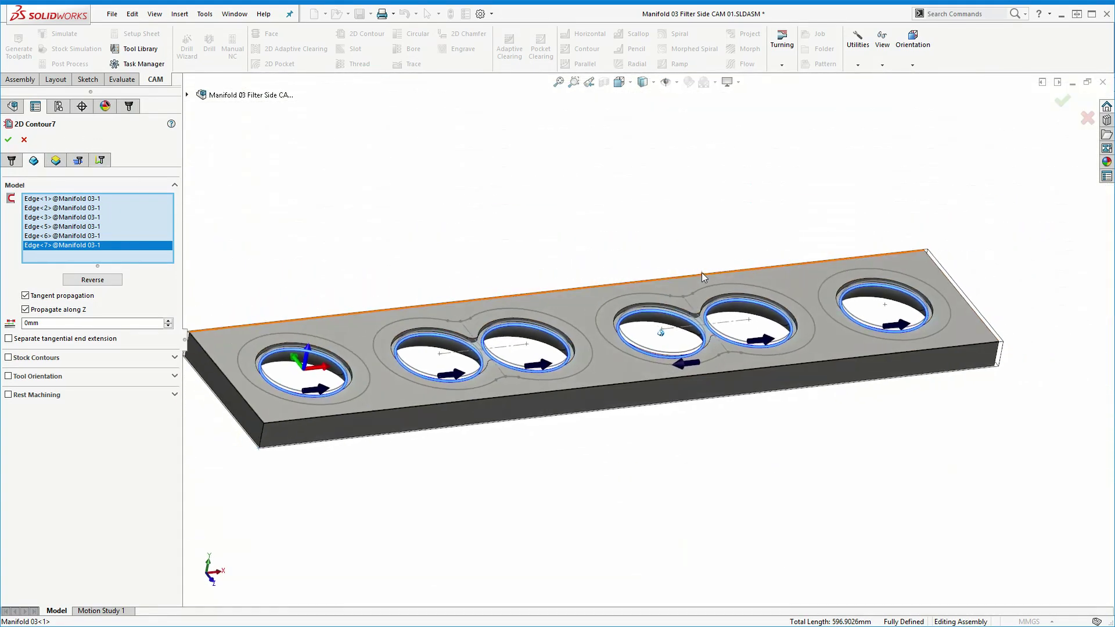
left_click(92, 280)
mouse_move(687, 316)
middle_mouse_down()
mouse_move(445, 409)
mouse_move(581, 372)
middle_mouse_up()
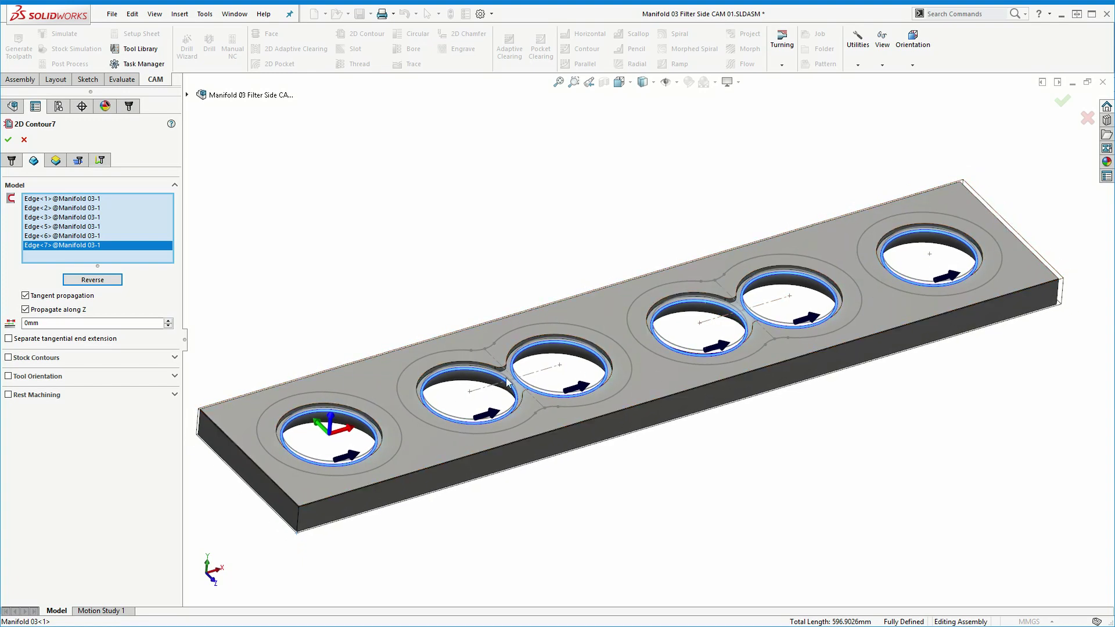
left_click(8, 140)
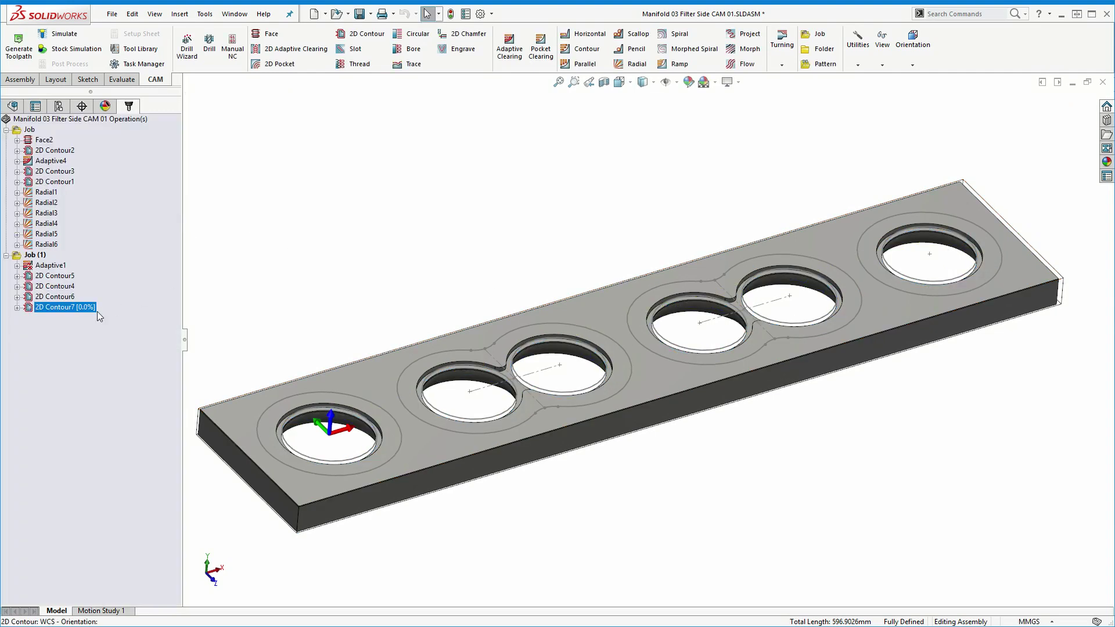
right_click(60, 310)
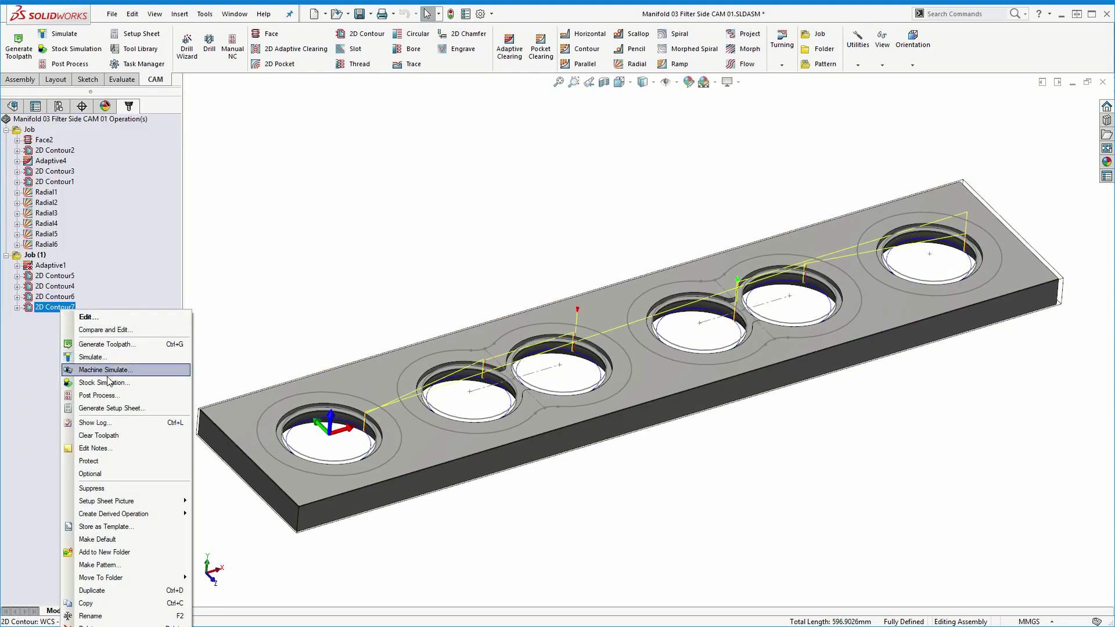
- Play 2D Contour7's stock simulation, inspect the six chamfer rings, and close it
left_click(108, 382)
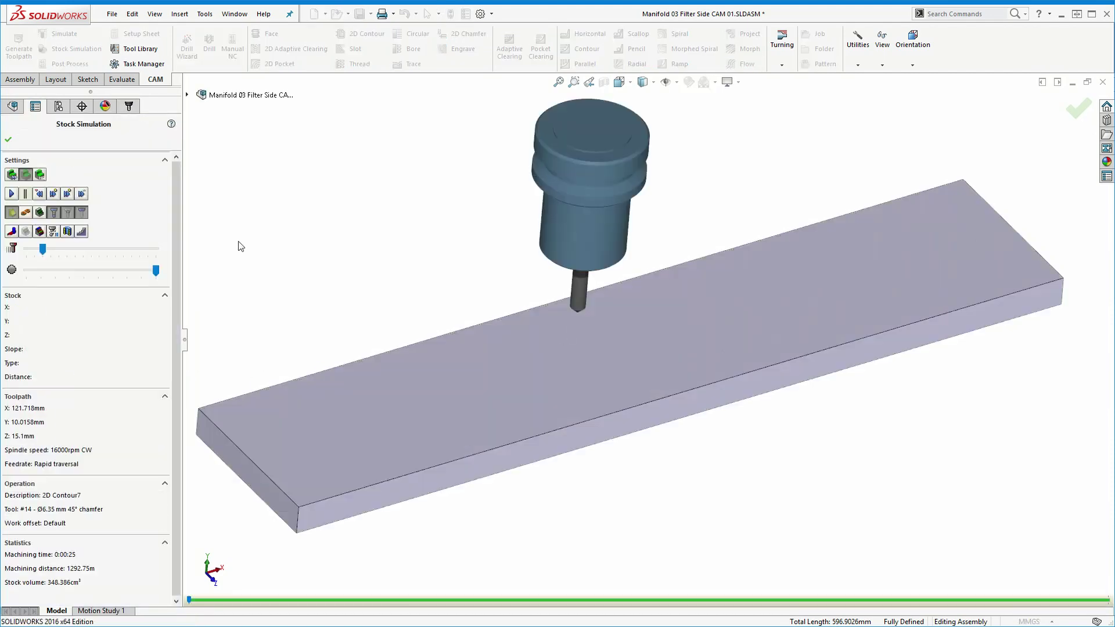
left_click(14, 199)
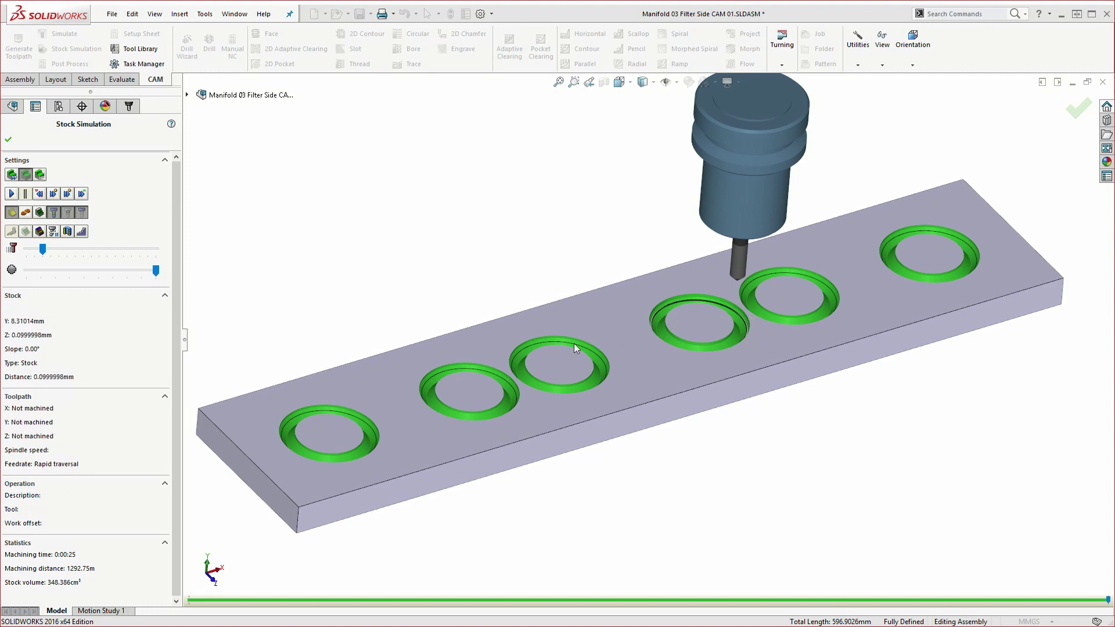
mouse_move(574, 379)
middle_mouse_down()
mouse_move(405, 409)
mouse_move(675, 374)
mouse_move(757, 345)
mouse_move(717, 300)
mouse_move(666, 336)
middle_mouse_up()
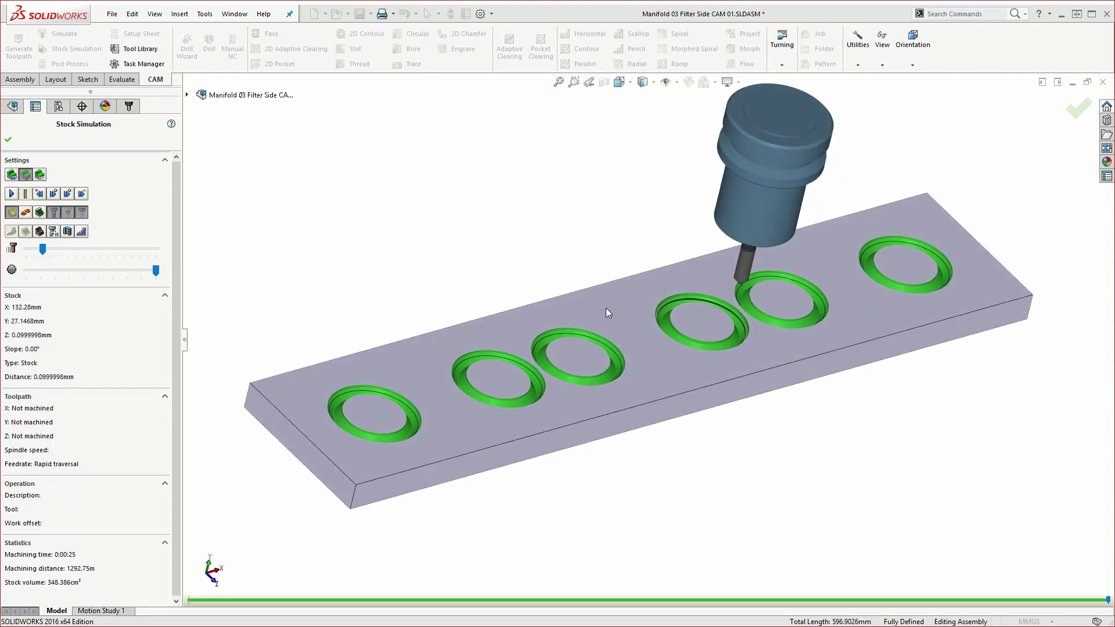
mouse_move(569, 352)
middle_mouse_down()
mouse_move(316, 257)
mouse_move(557, 369)
mouse_move(585, 349)
middle_mouse_up()
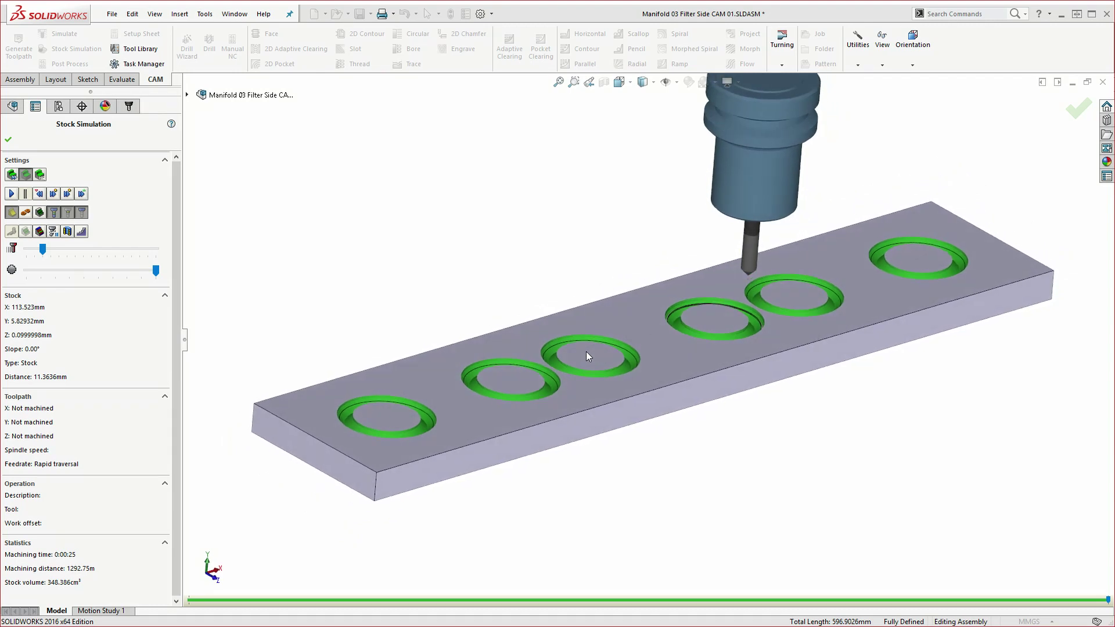
mouse_move(586, 356)
middle_mouse_down()
mouse_move(665, 371)
mouse_move(658, 334)
mouse_move(281, 228)
middle_mouse_up()
left_click(8, 142)
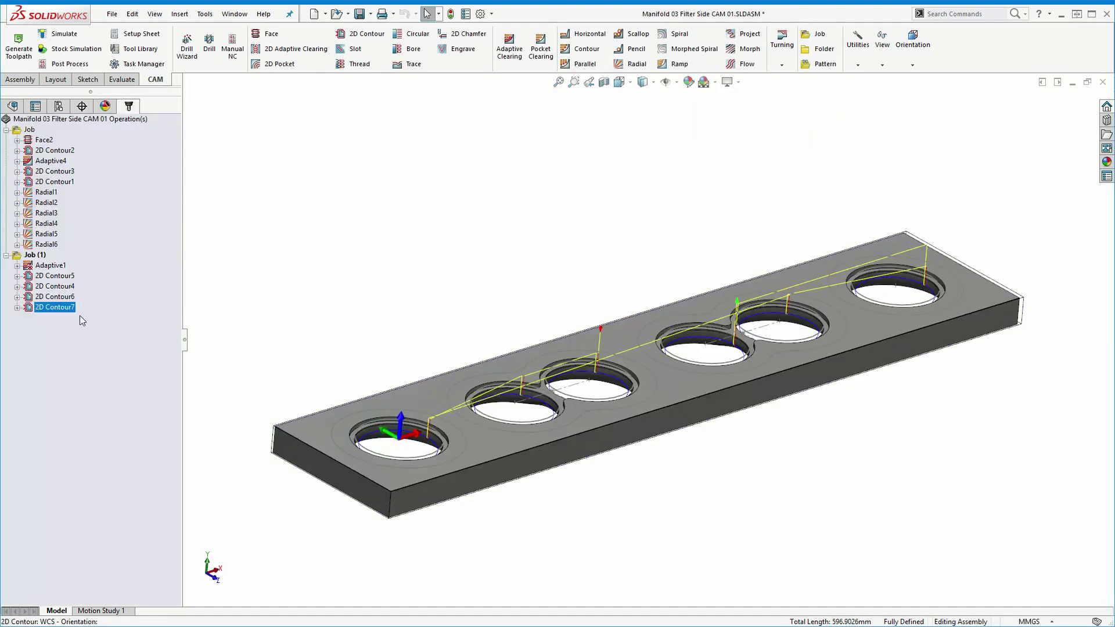
- Hide the 2D Contour7 chamfer toolpath and orbit the plate to a more top-down view
left_click(99, 332)
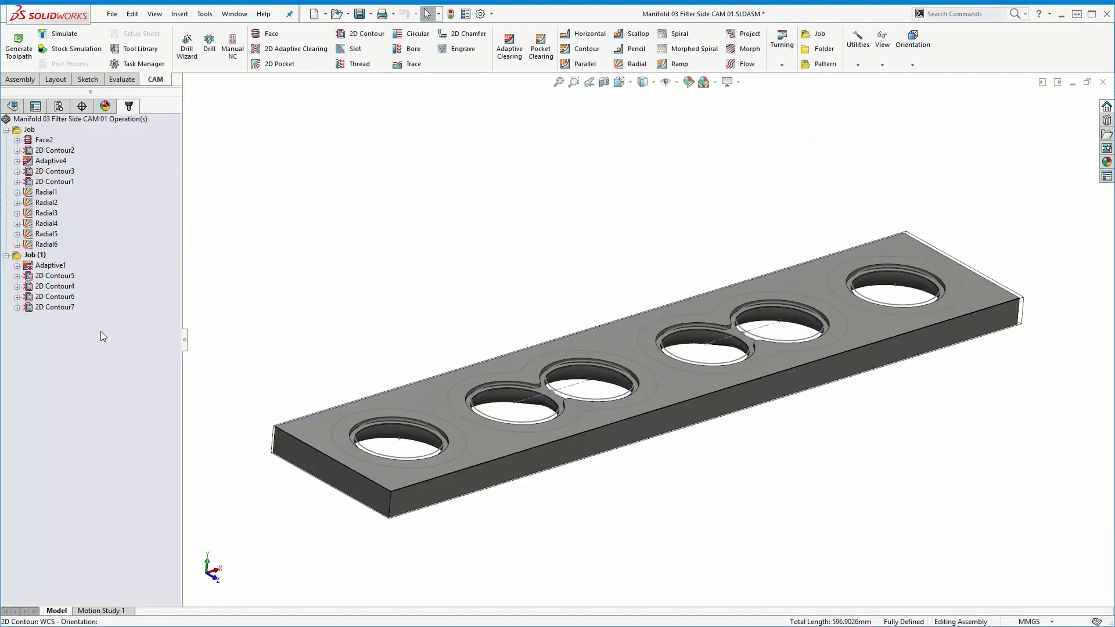
mouse_move(101, 337)
middle_mouse_down()
mouse_move(601, 331)
mouse_move(594, 248)
middle_mouse_up()
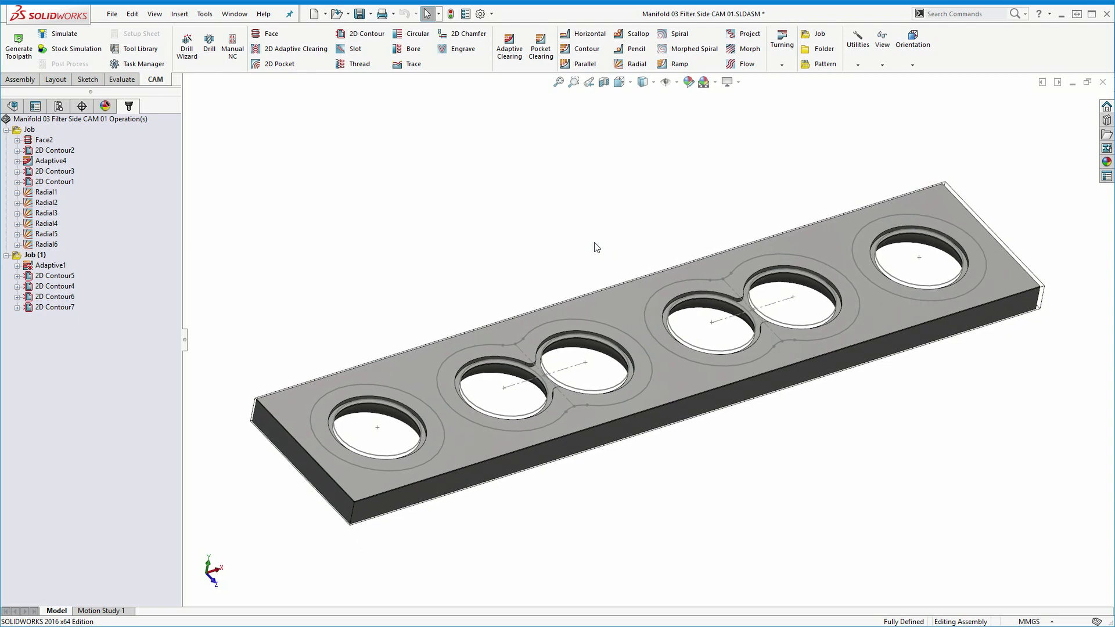